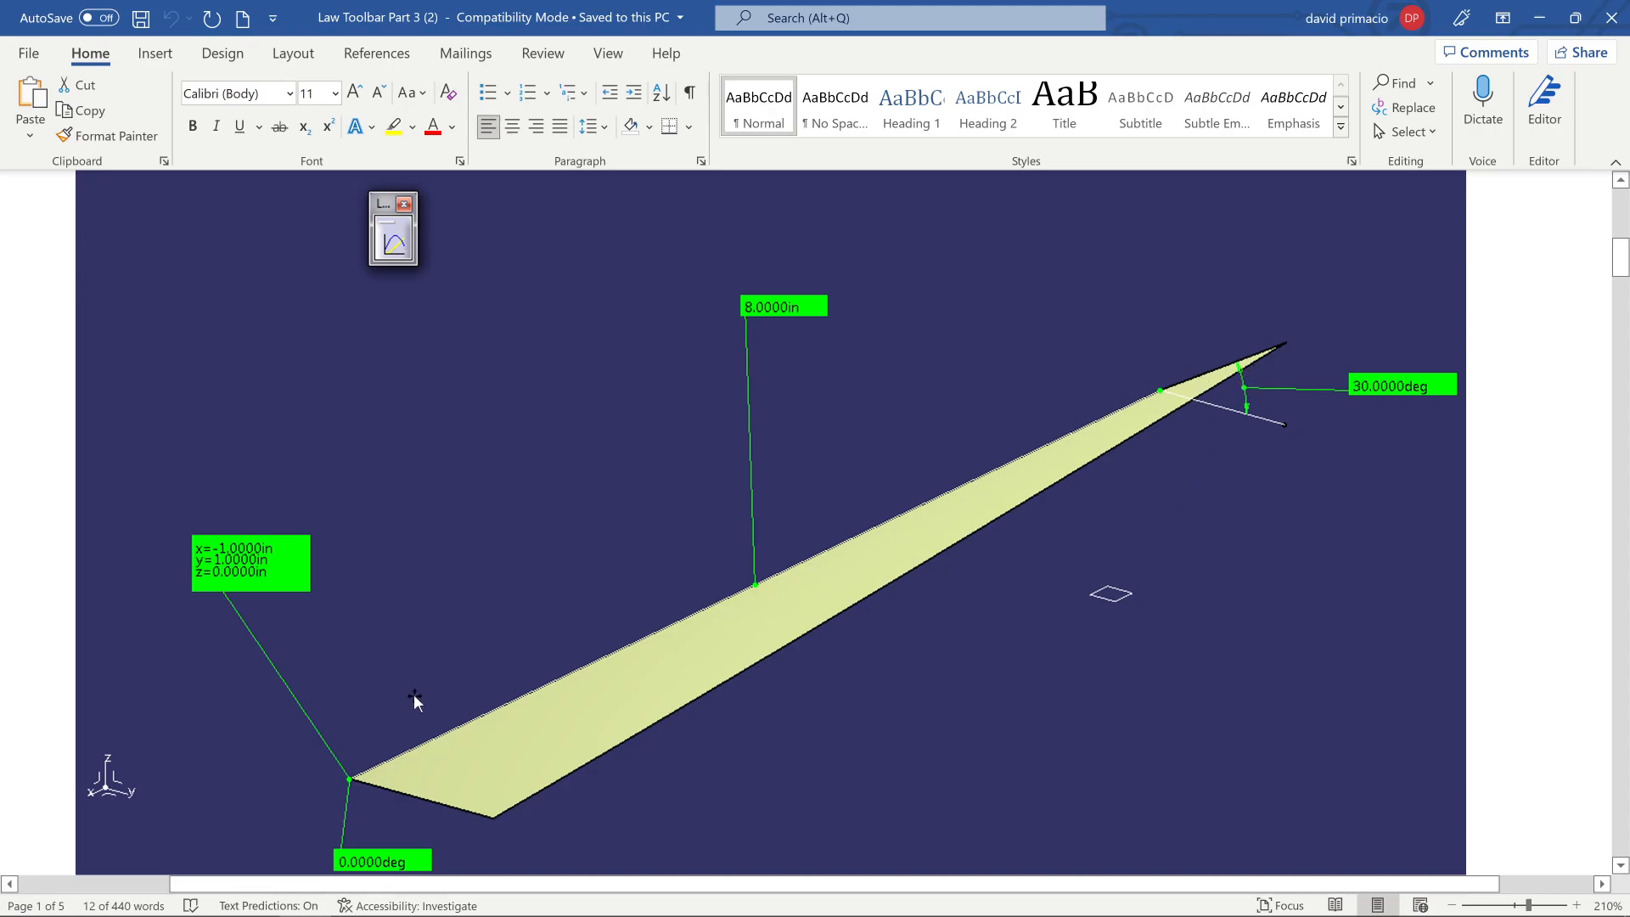
- Switch to 3DEXPERIENCE and create a plane offset 0 in from the XY plane of the absolute axis system
mouse_move(651, 914)
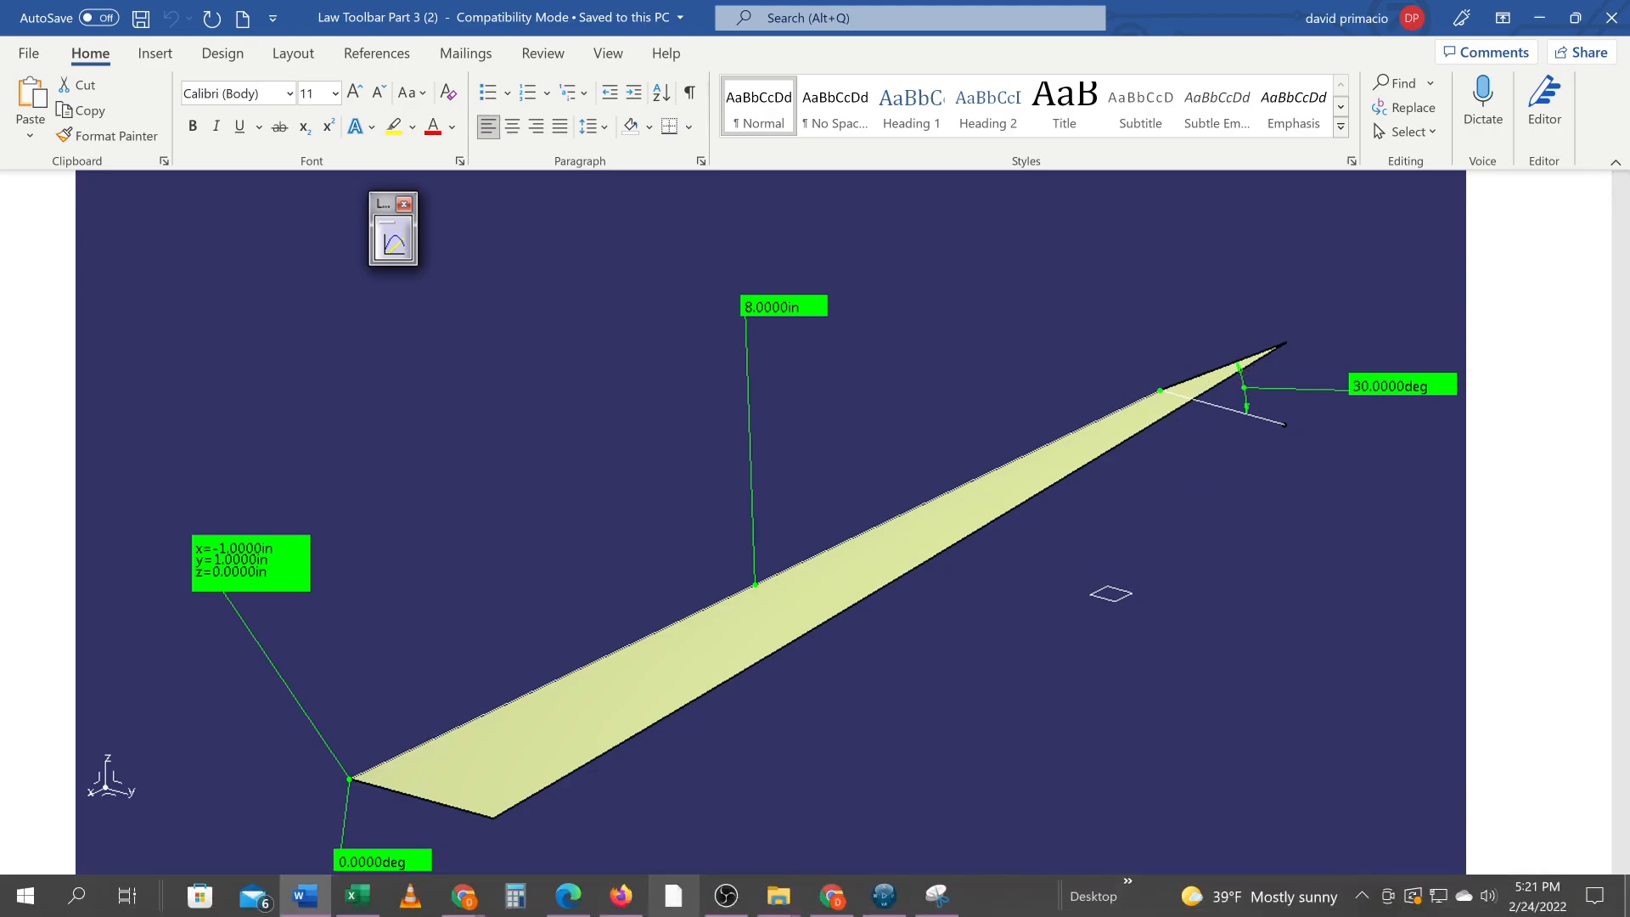
click(870, 907)
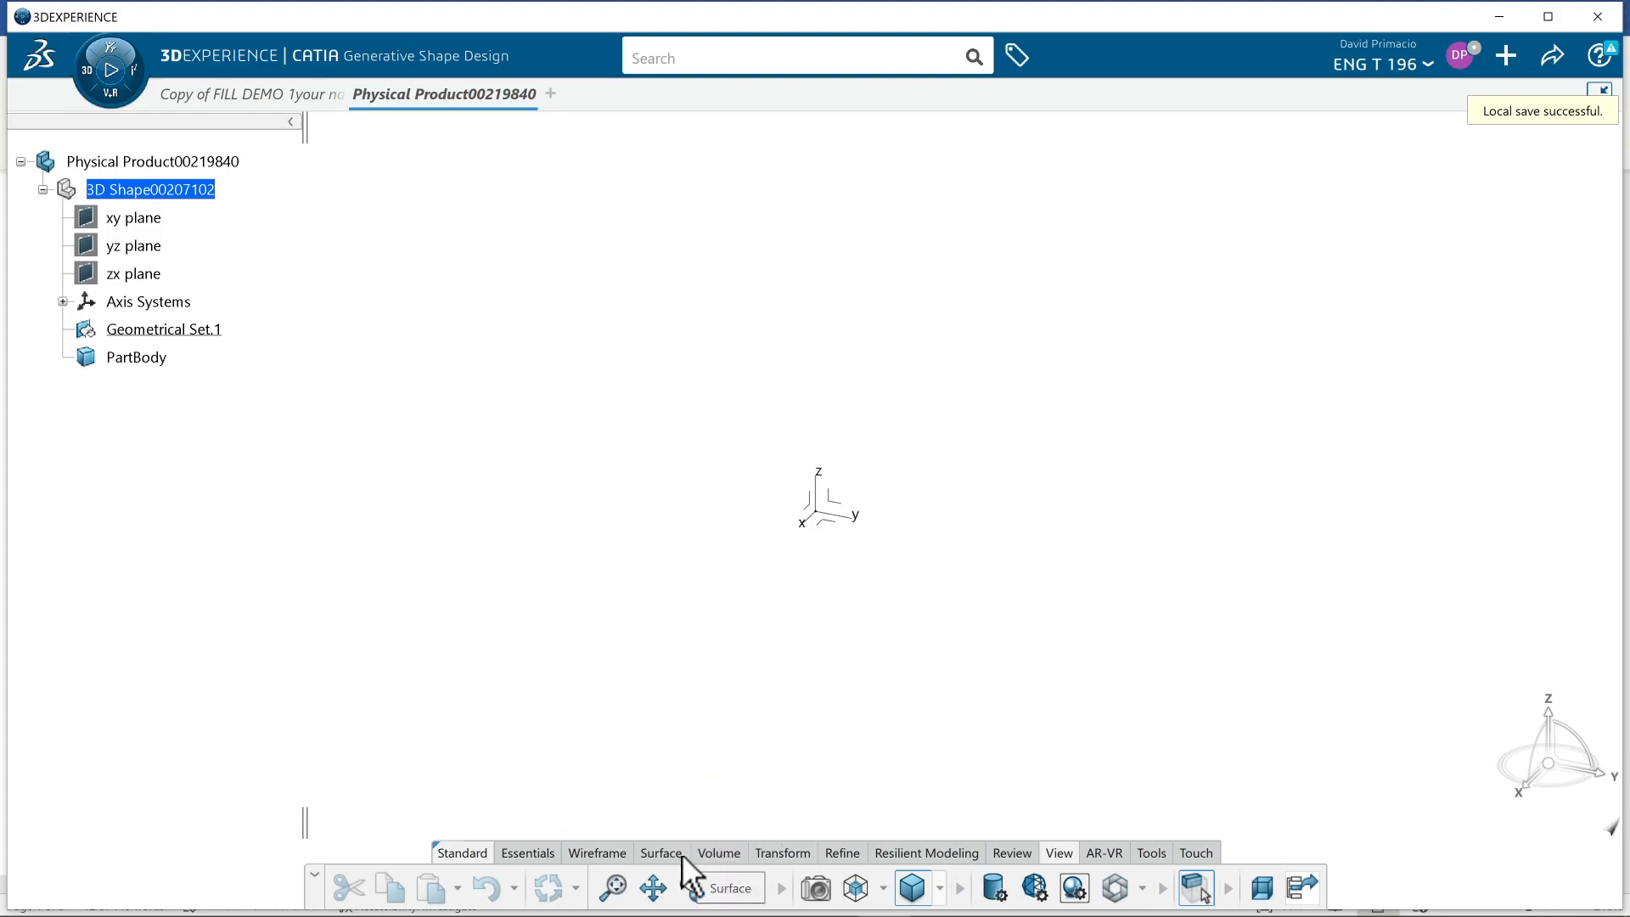
click(618, 851)
click(860, 888)
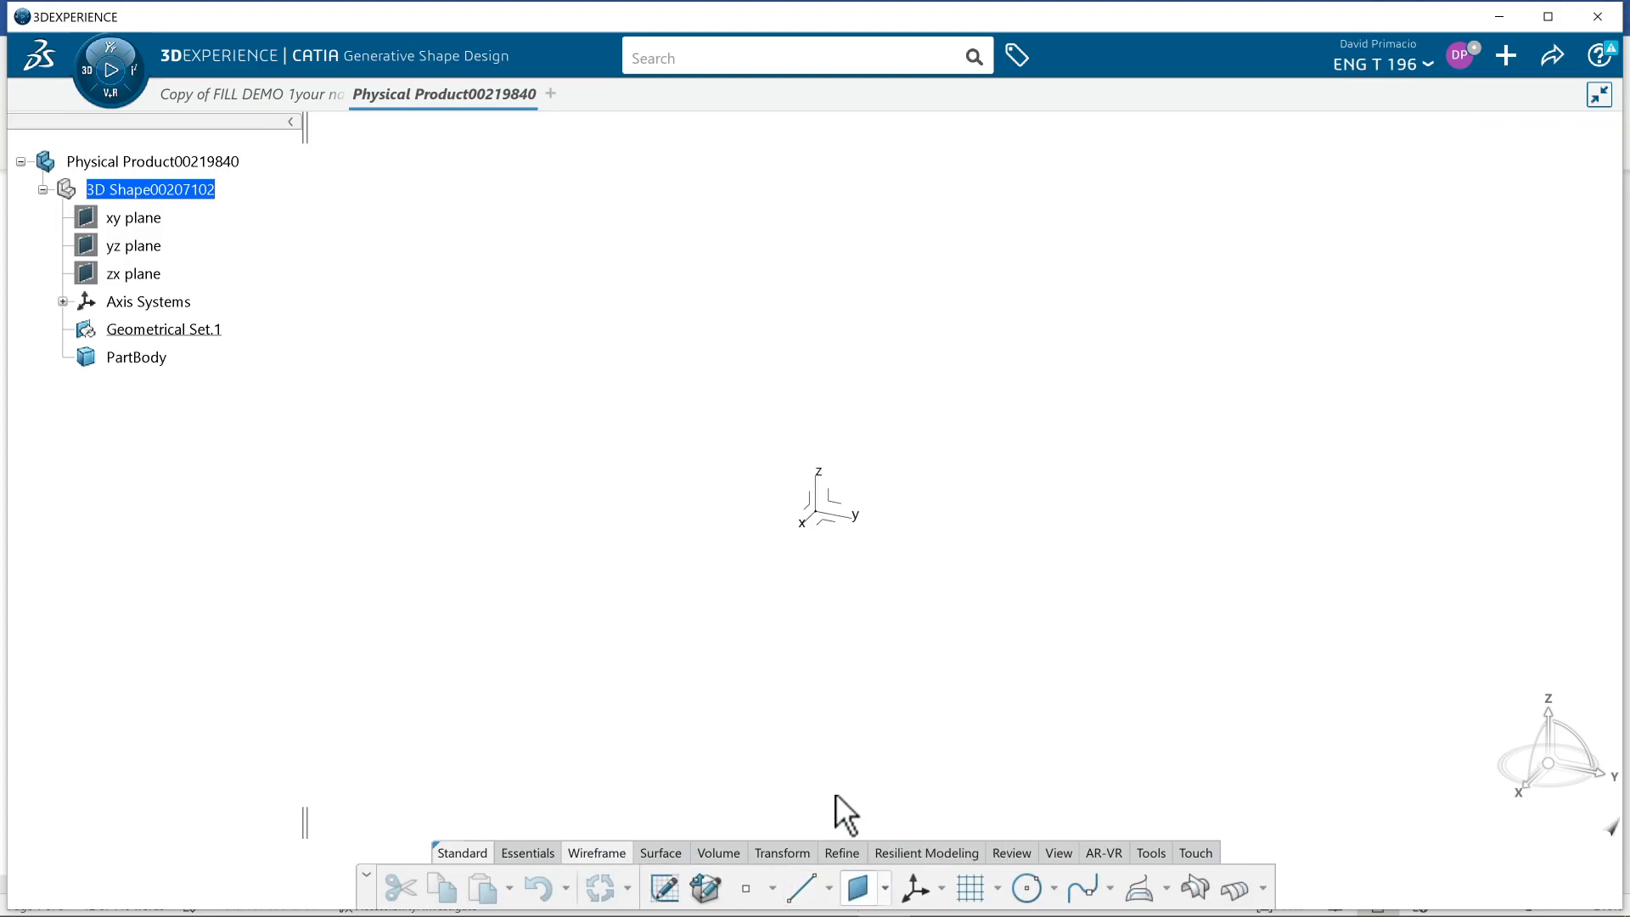
click(837, 520)
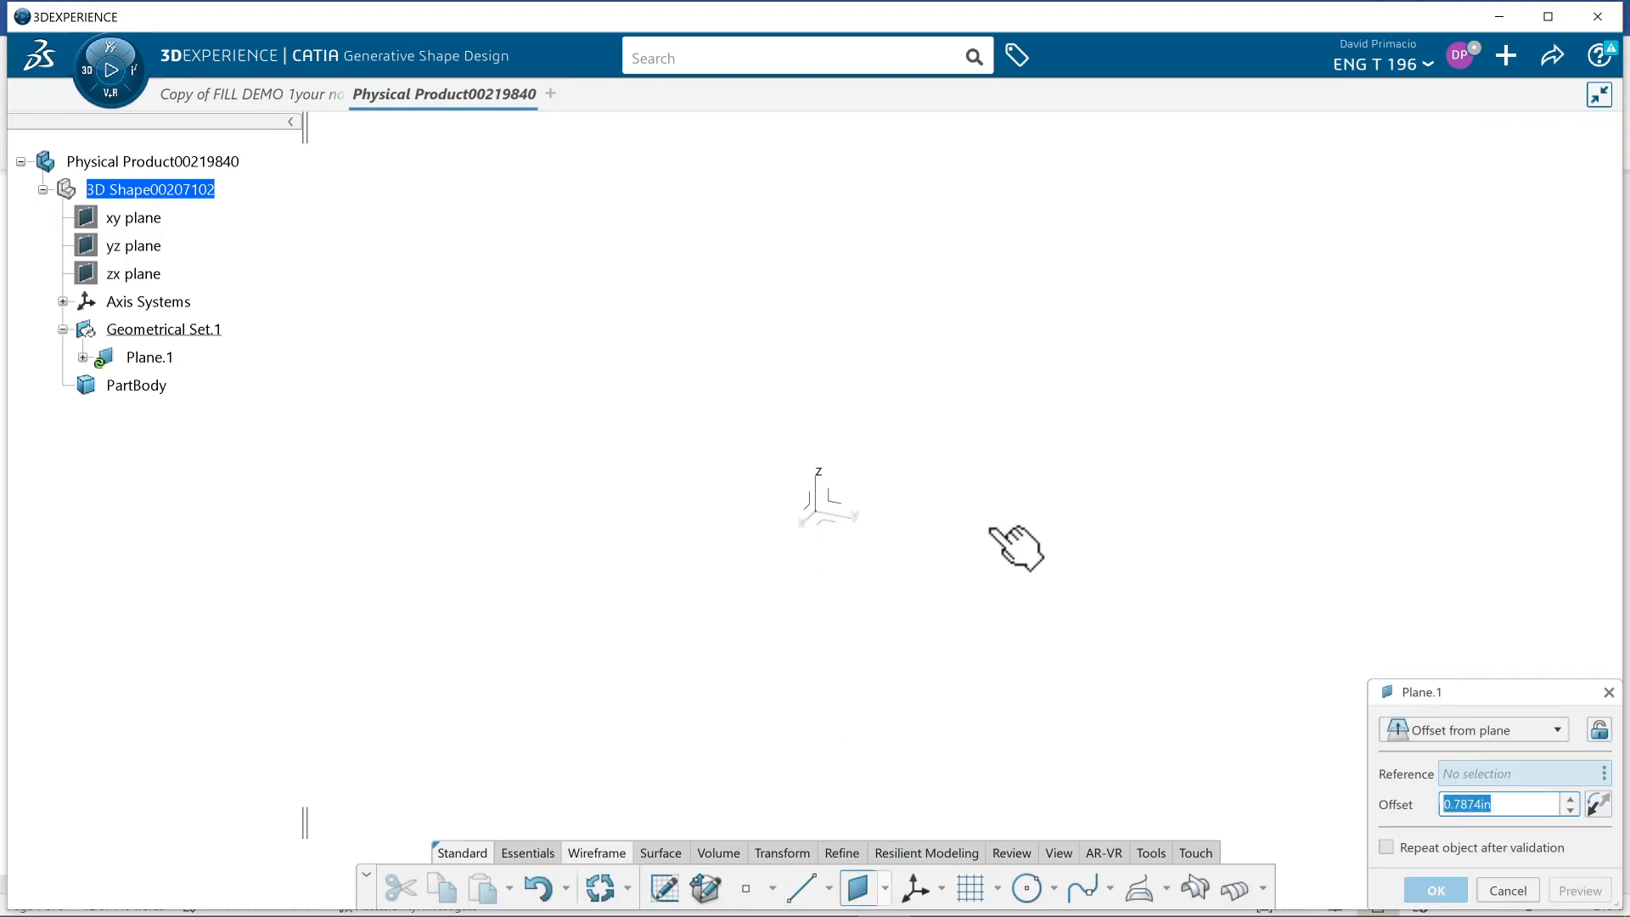
text(0)
key(Return)
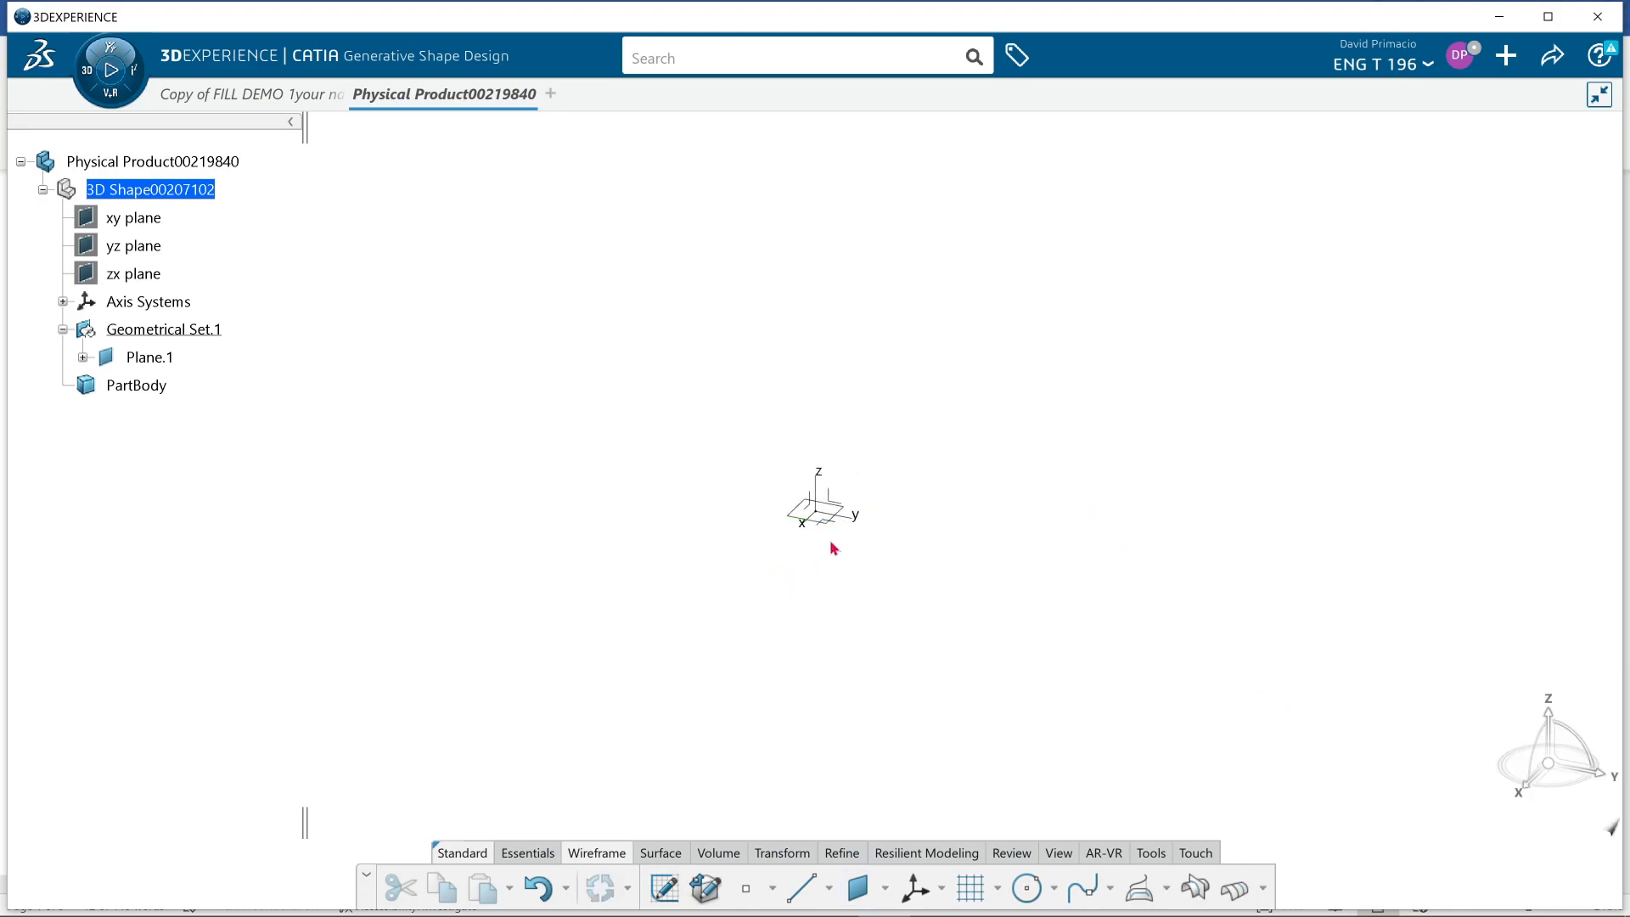
- Move the new plane's displayed symbol away from the axis system along the XY plane, keeping its offset
double_click(848, 539)
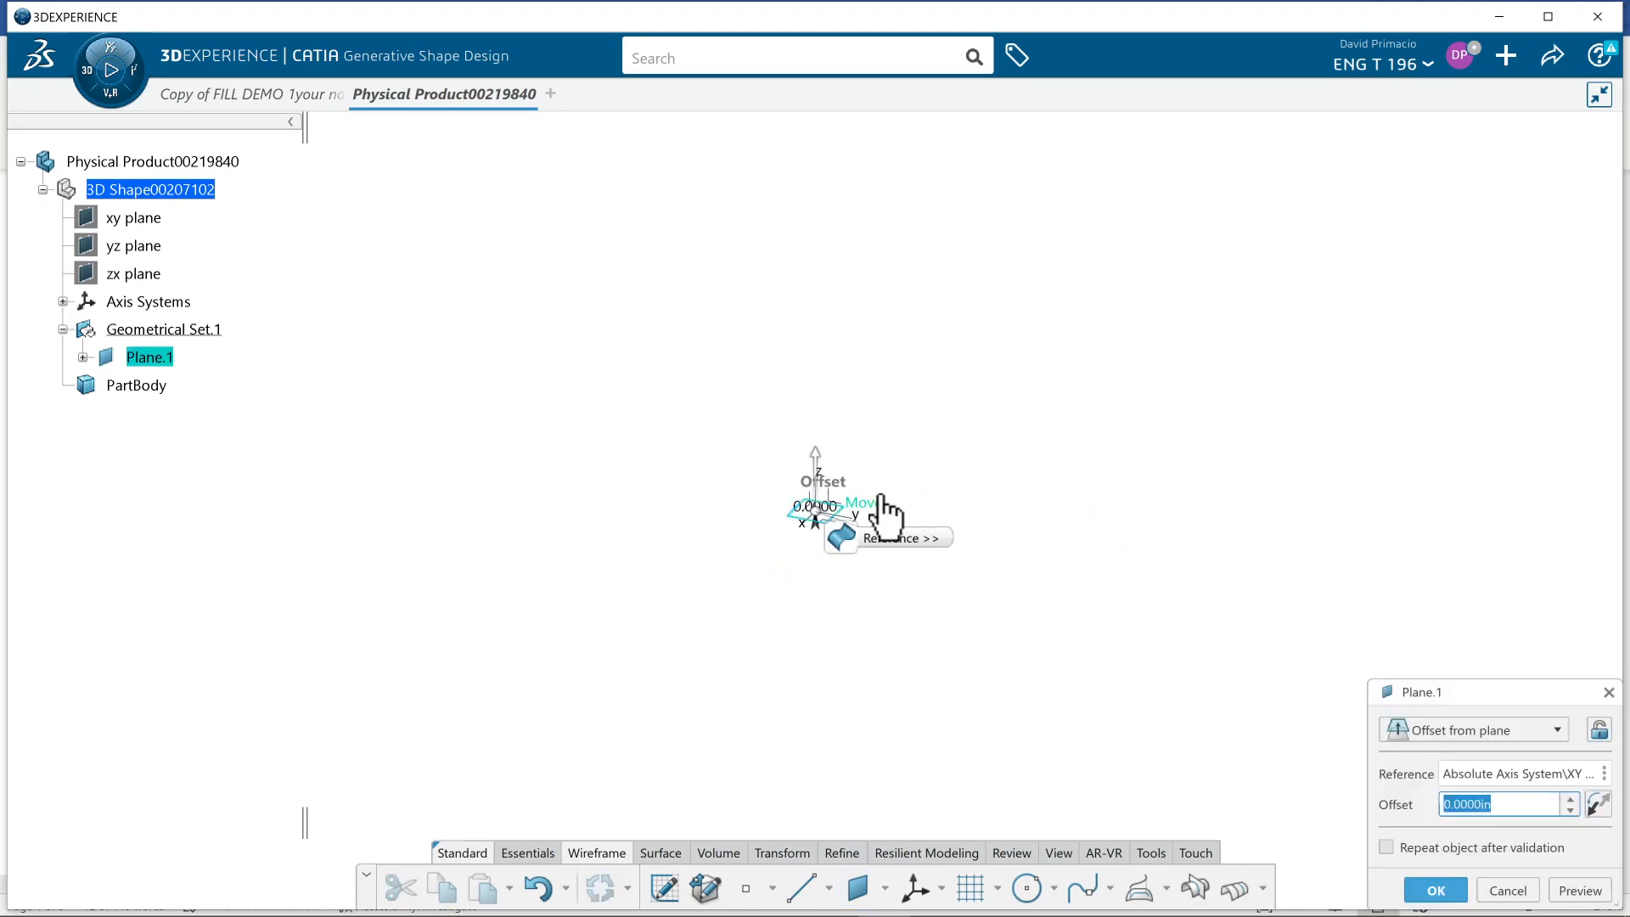
mouse_move(881, 508)
mouse_down()
mouse_move(1251, 417)
mouse_move(909, 515)
mouse_up()
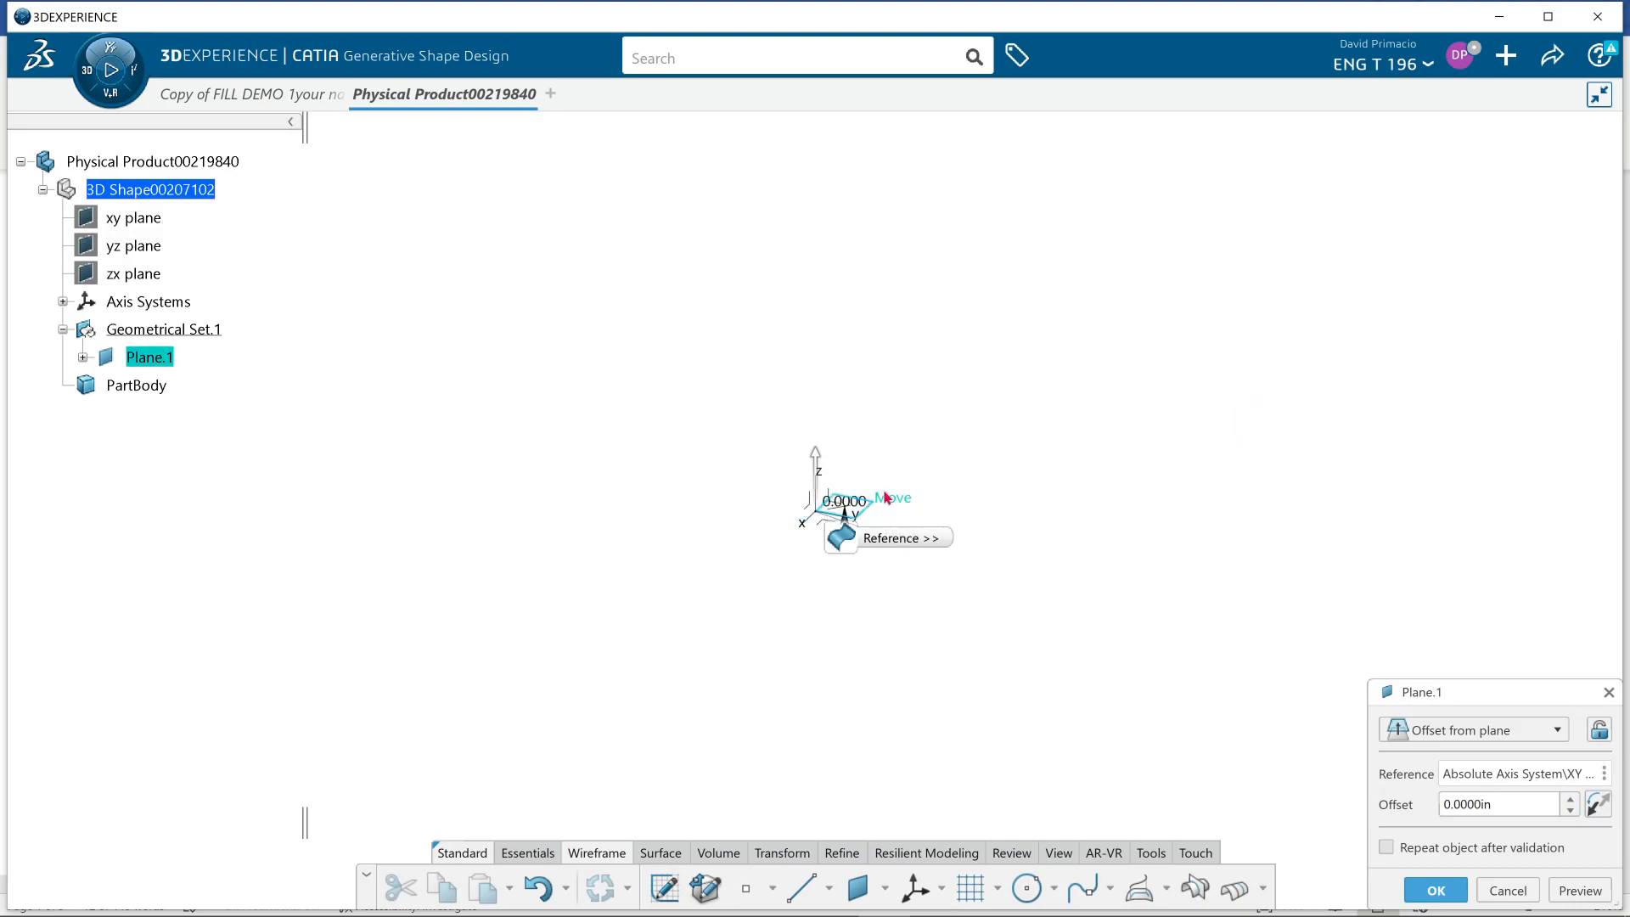
click(1452, 889)
- Start a Point-Direction line and create its start point at X -2 in, Y 2 in, Z 0 in
click(800, 887)
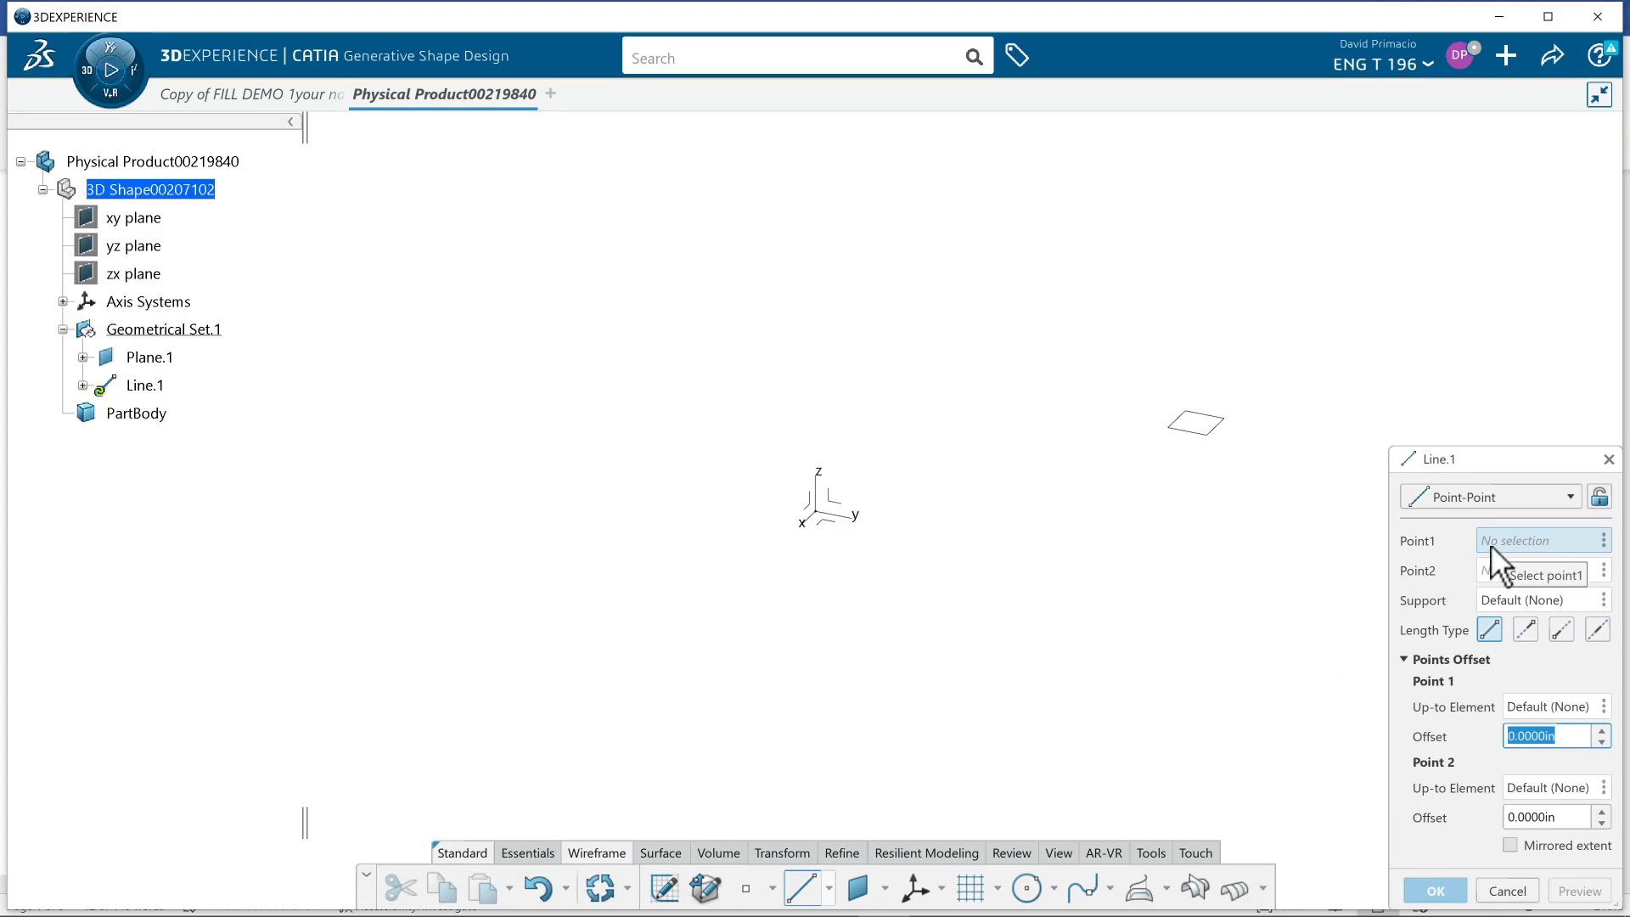
click(1520, 497)
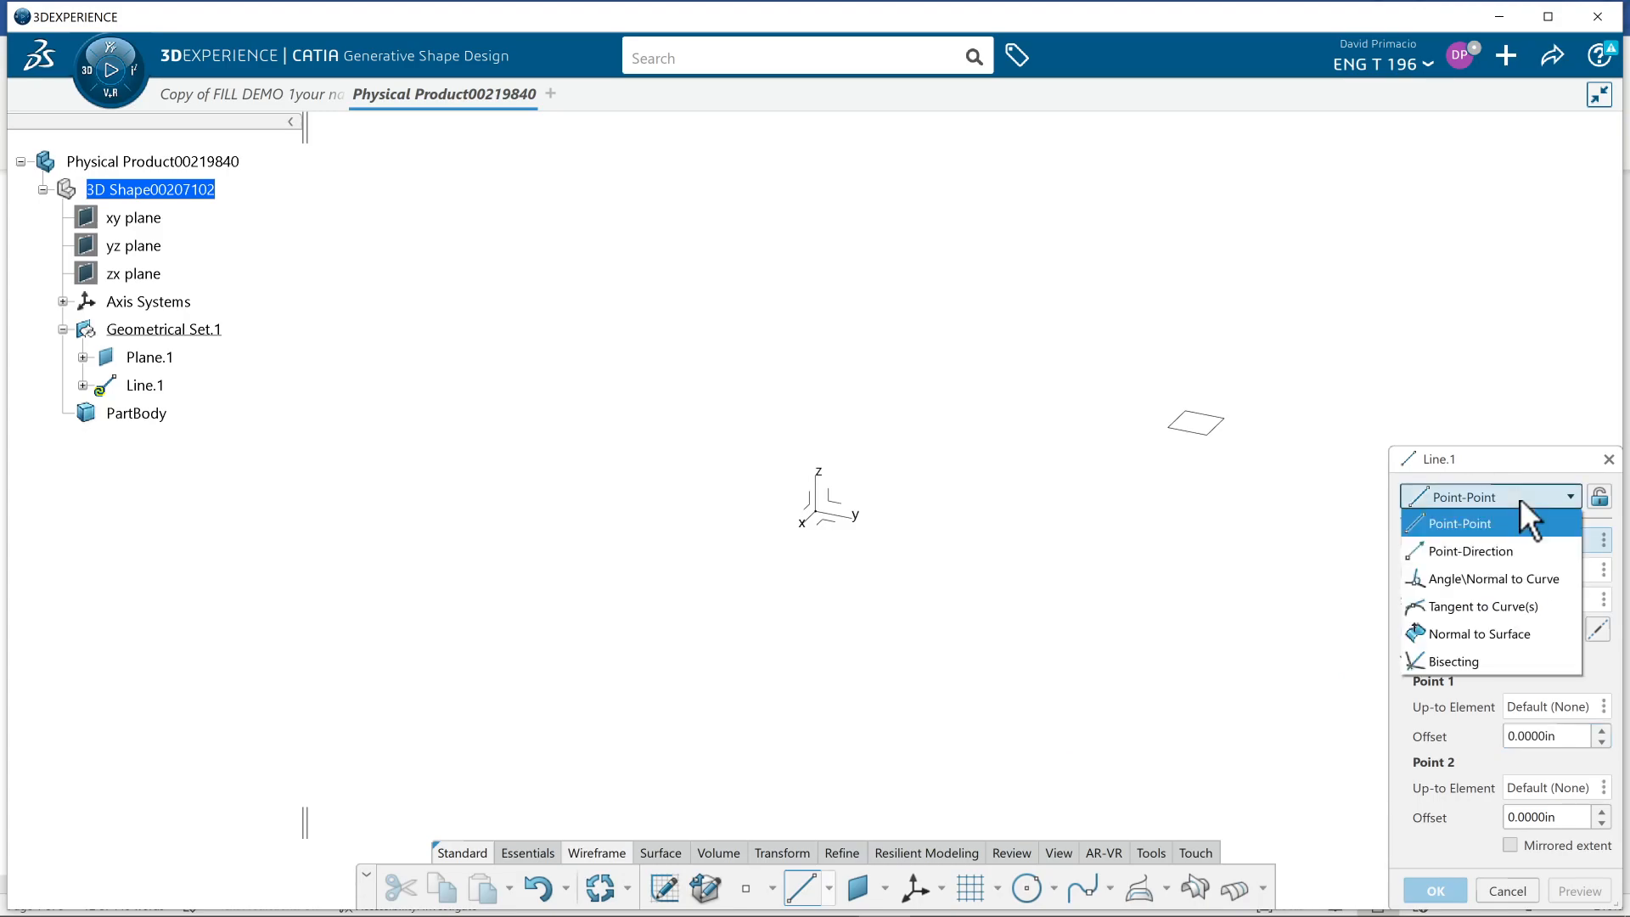
click(1525, 549)
right_click(1525, 557)
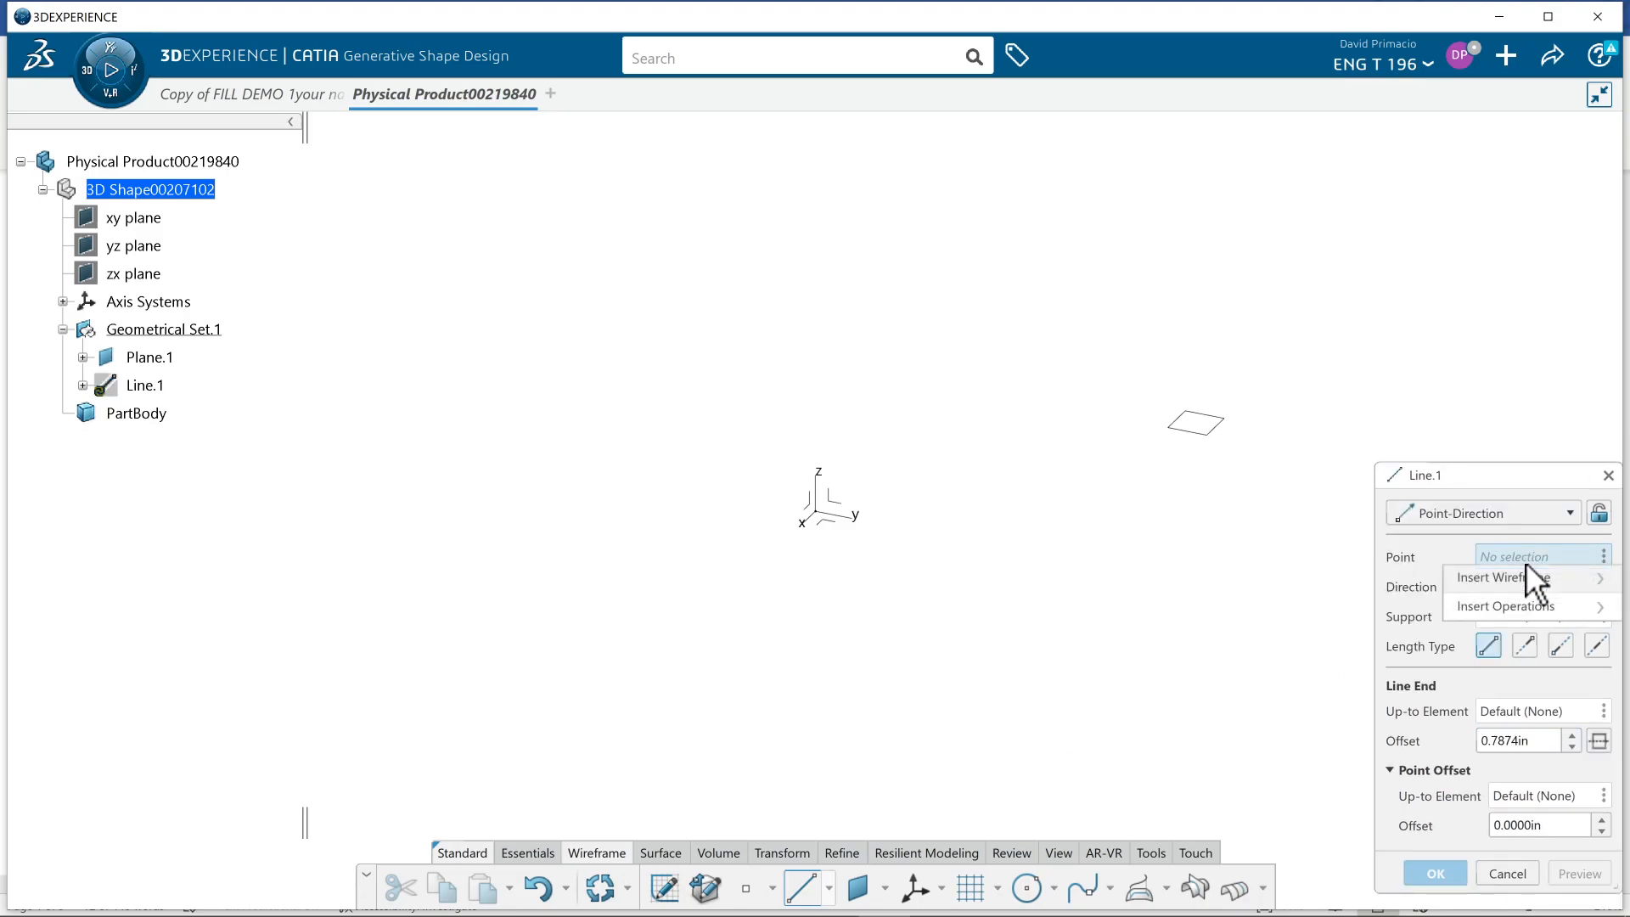
mouse_move(1525, 570)
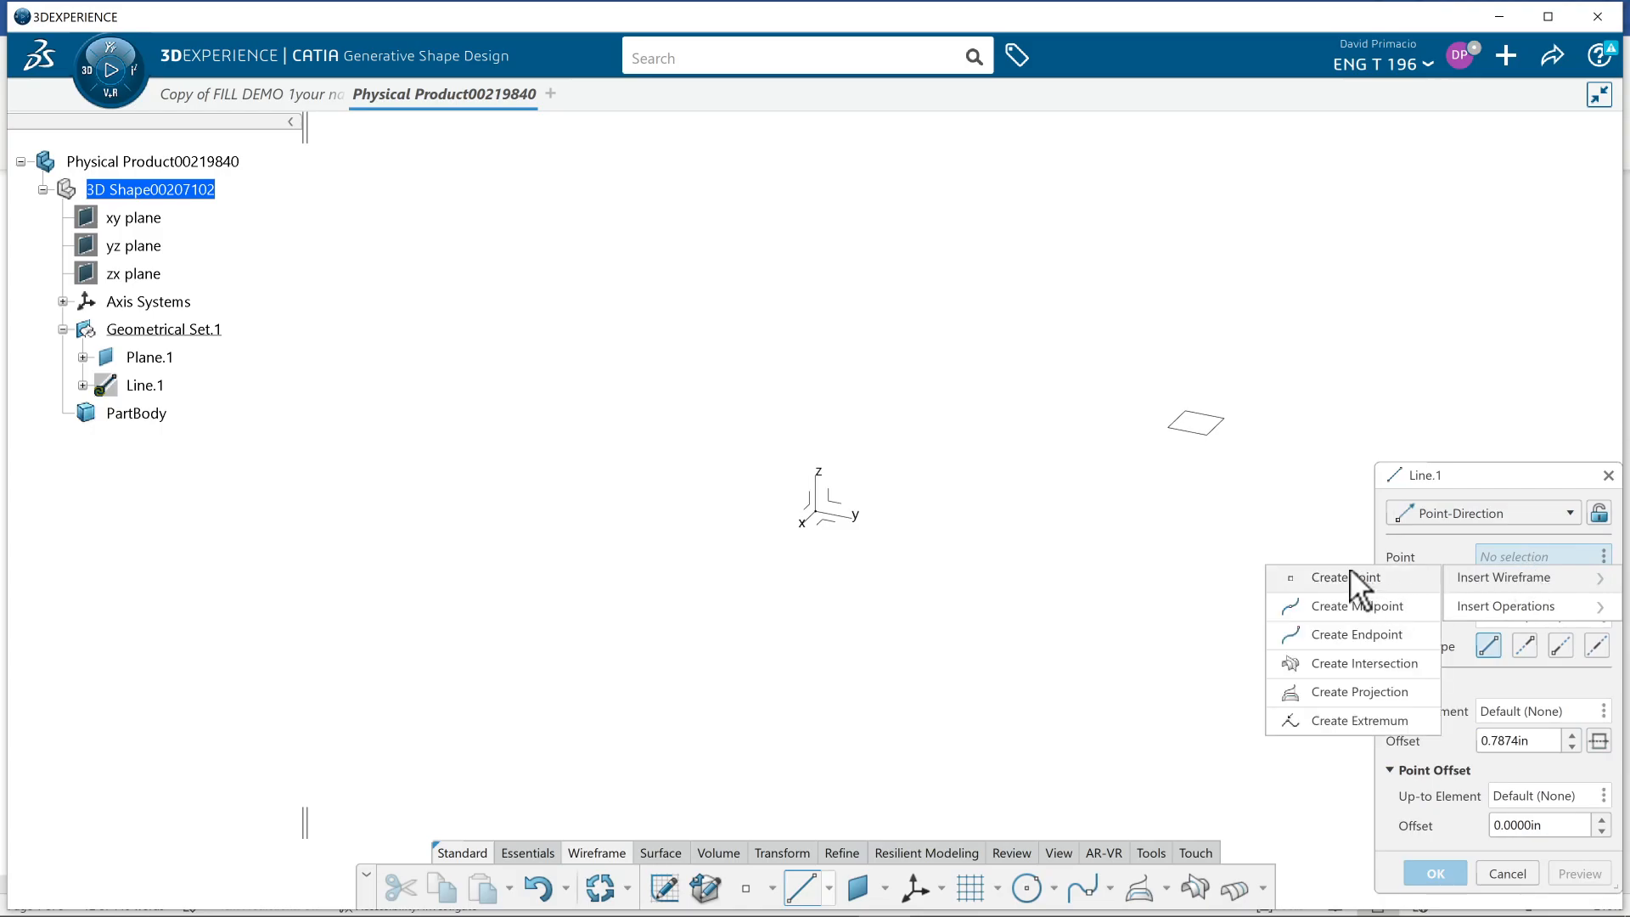
click(1352, 574)
click(1486, 553)
text(2)
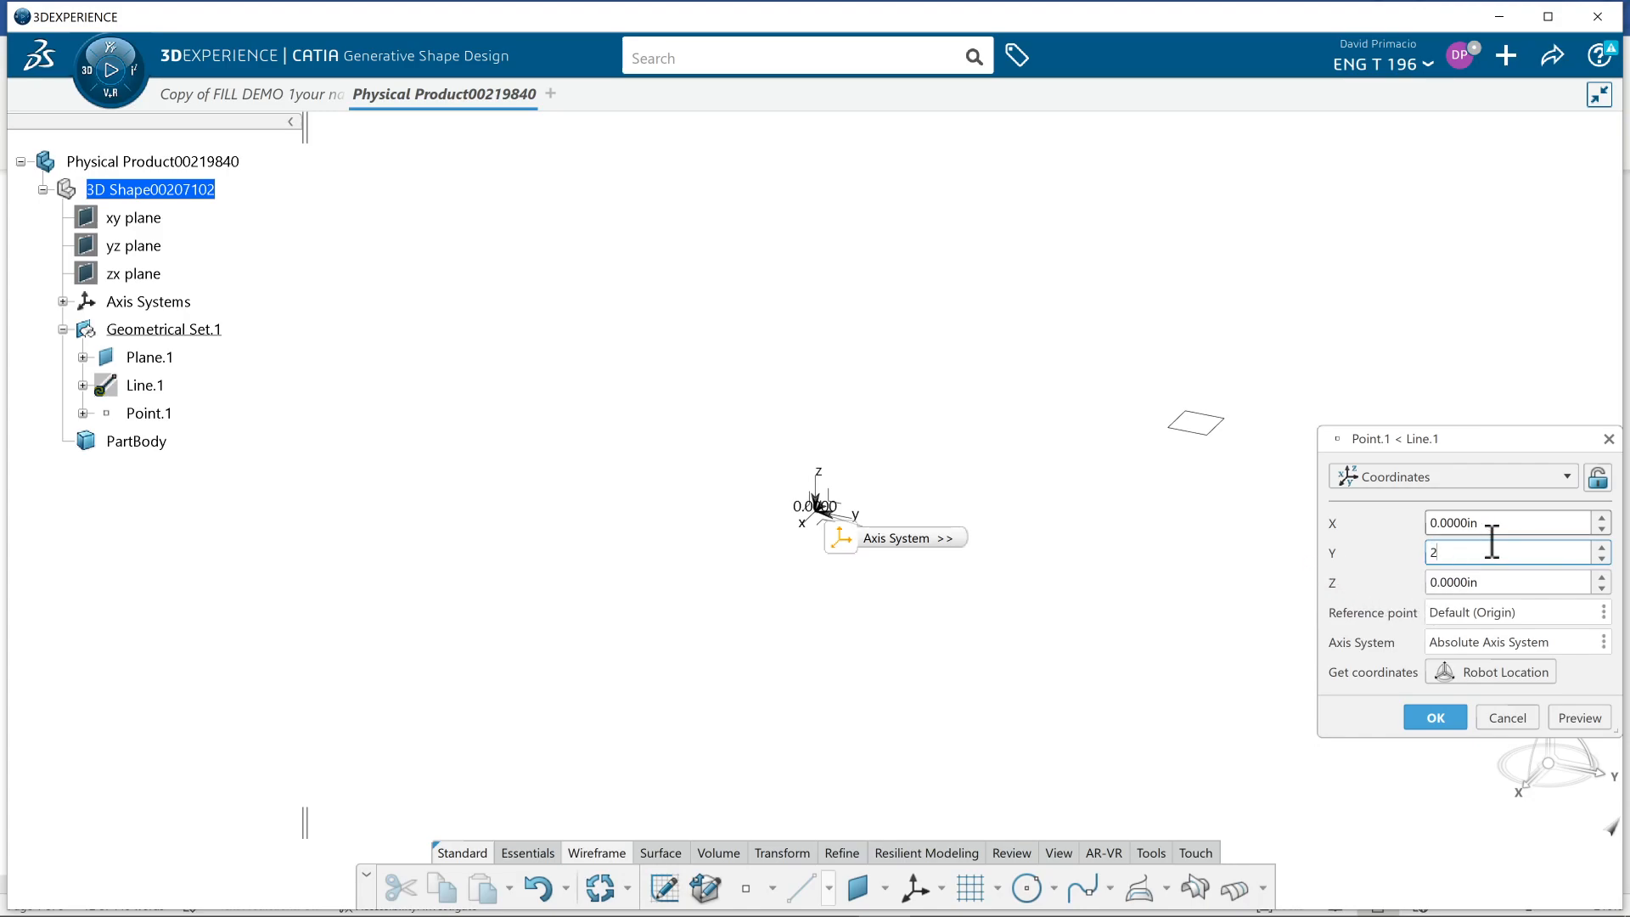
key(shift+Tab)
text(-)
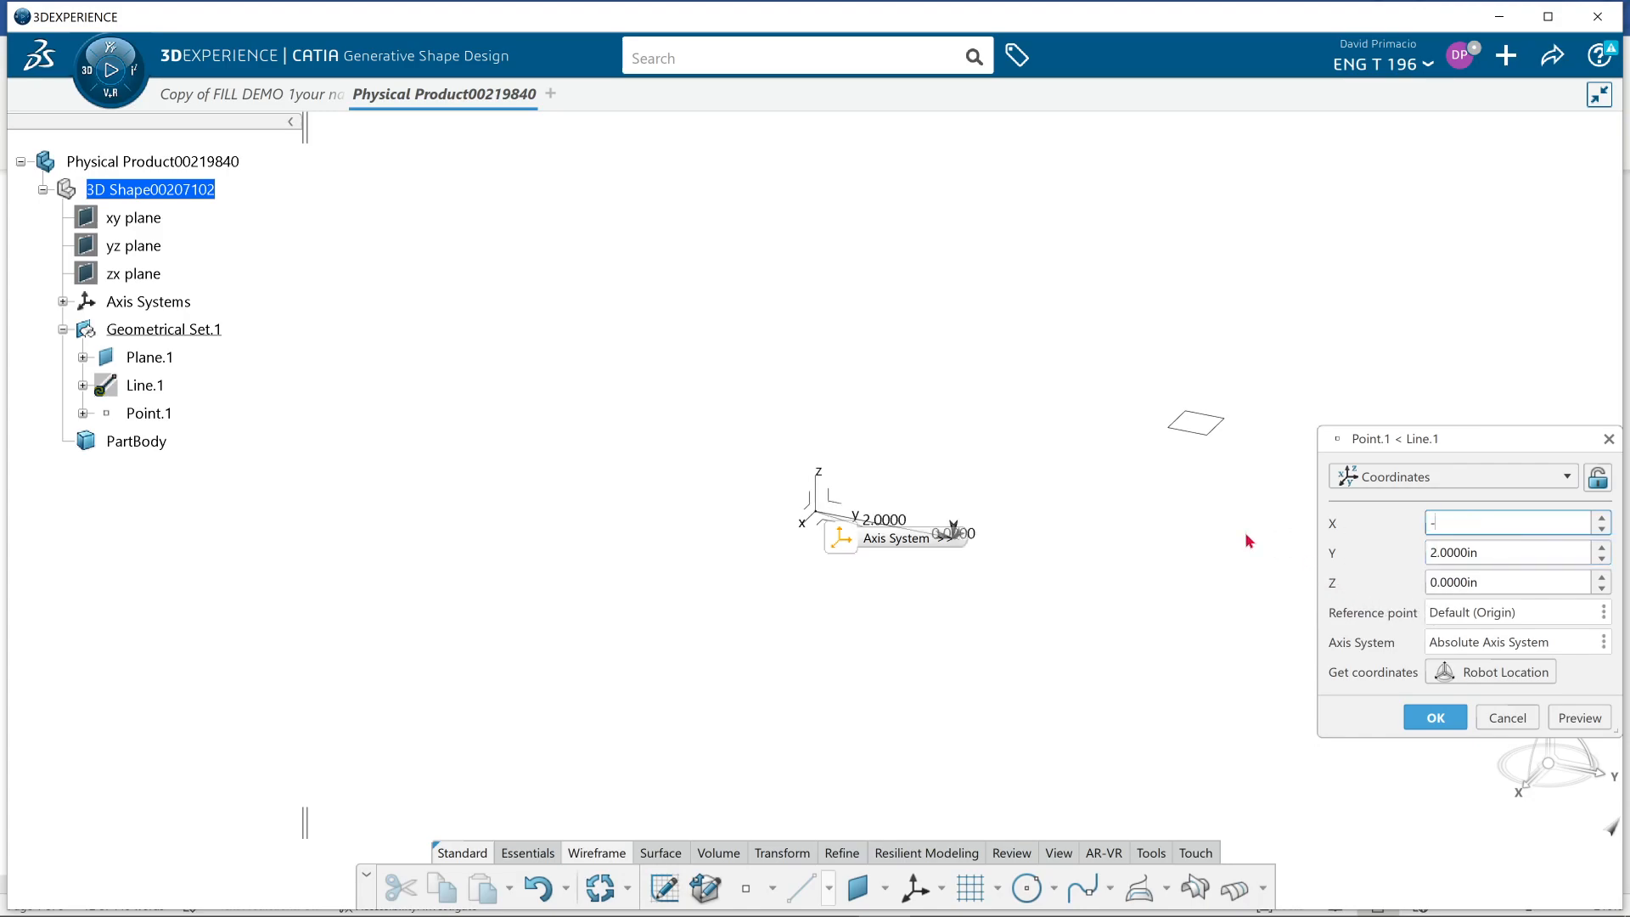
text(2)
click(1570, 714)
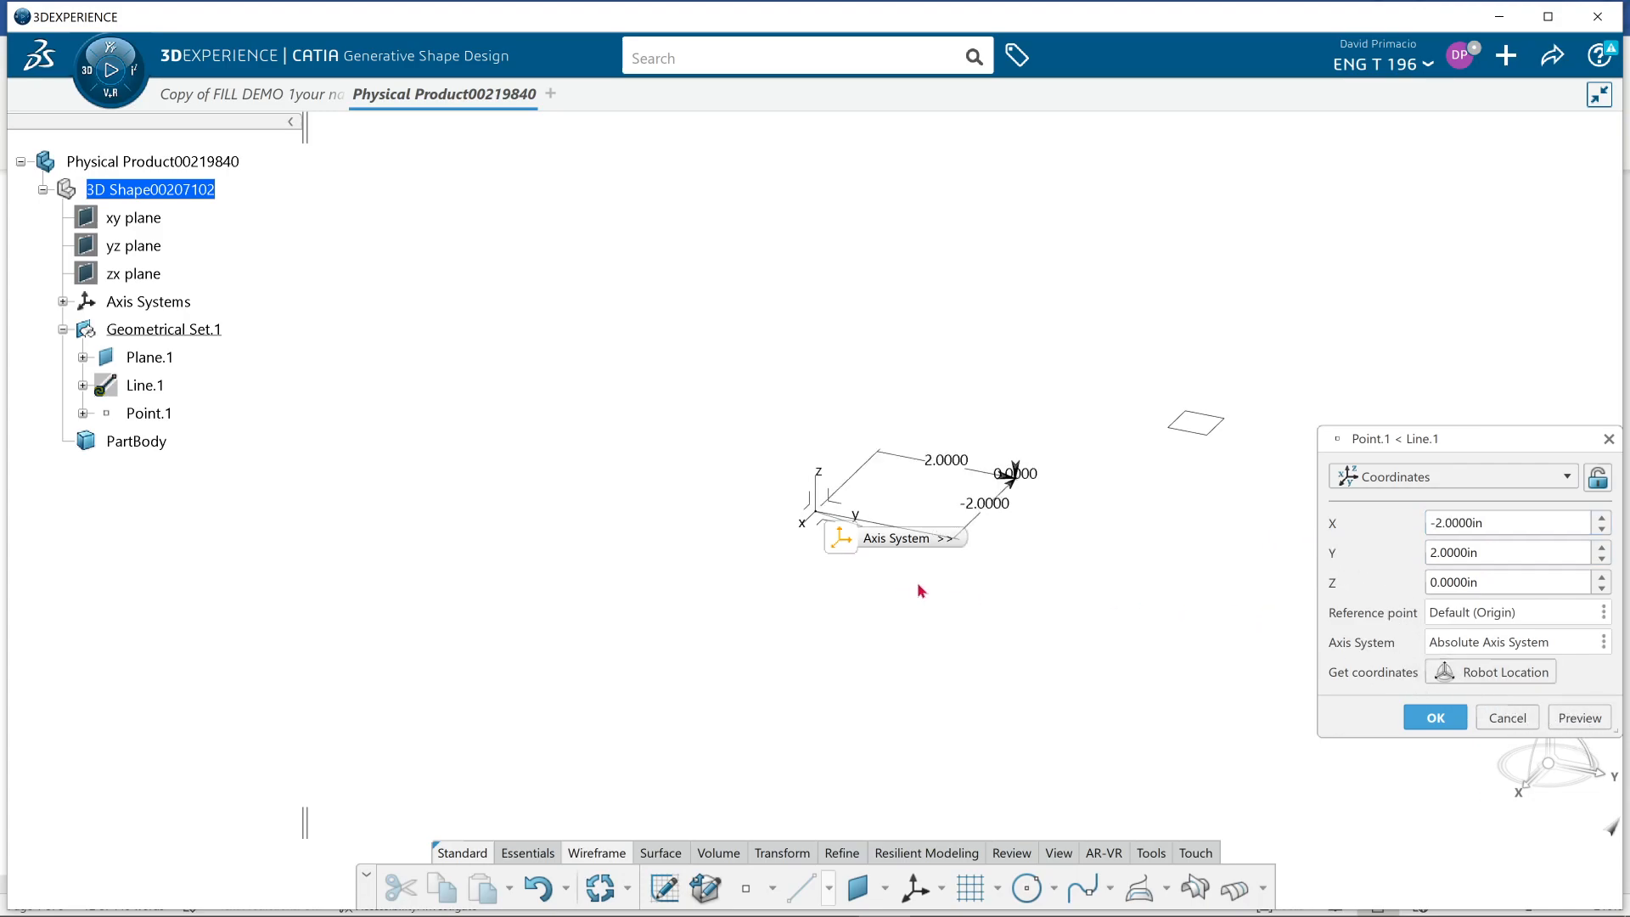
click(1431, 713)
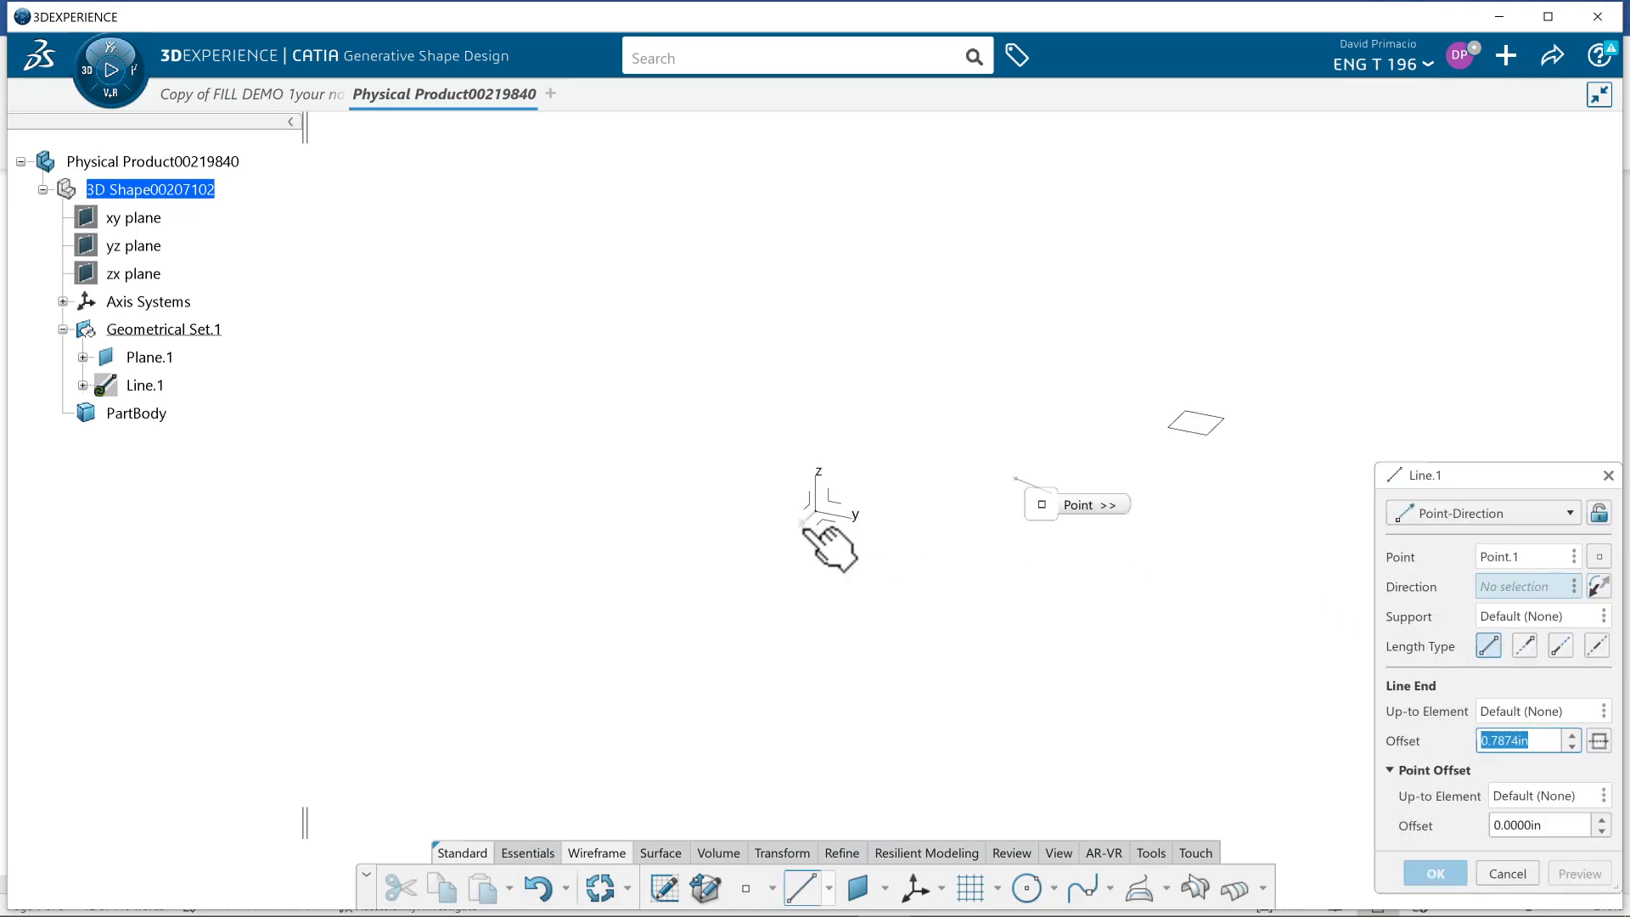
- Create the line 8 in long along the reversed X axis direction, with Plane.1 as its support
click(828, 527)
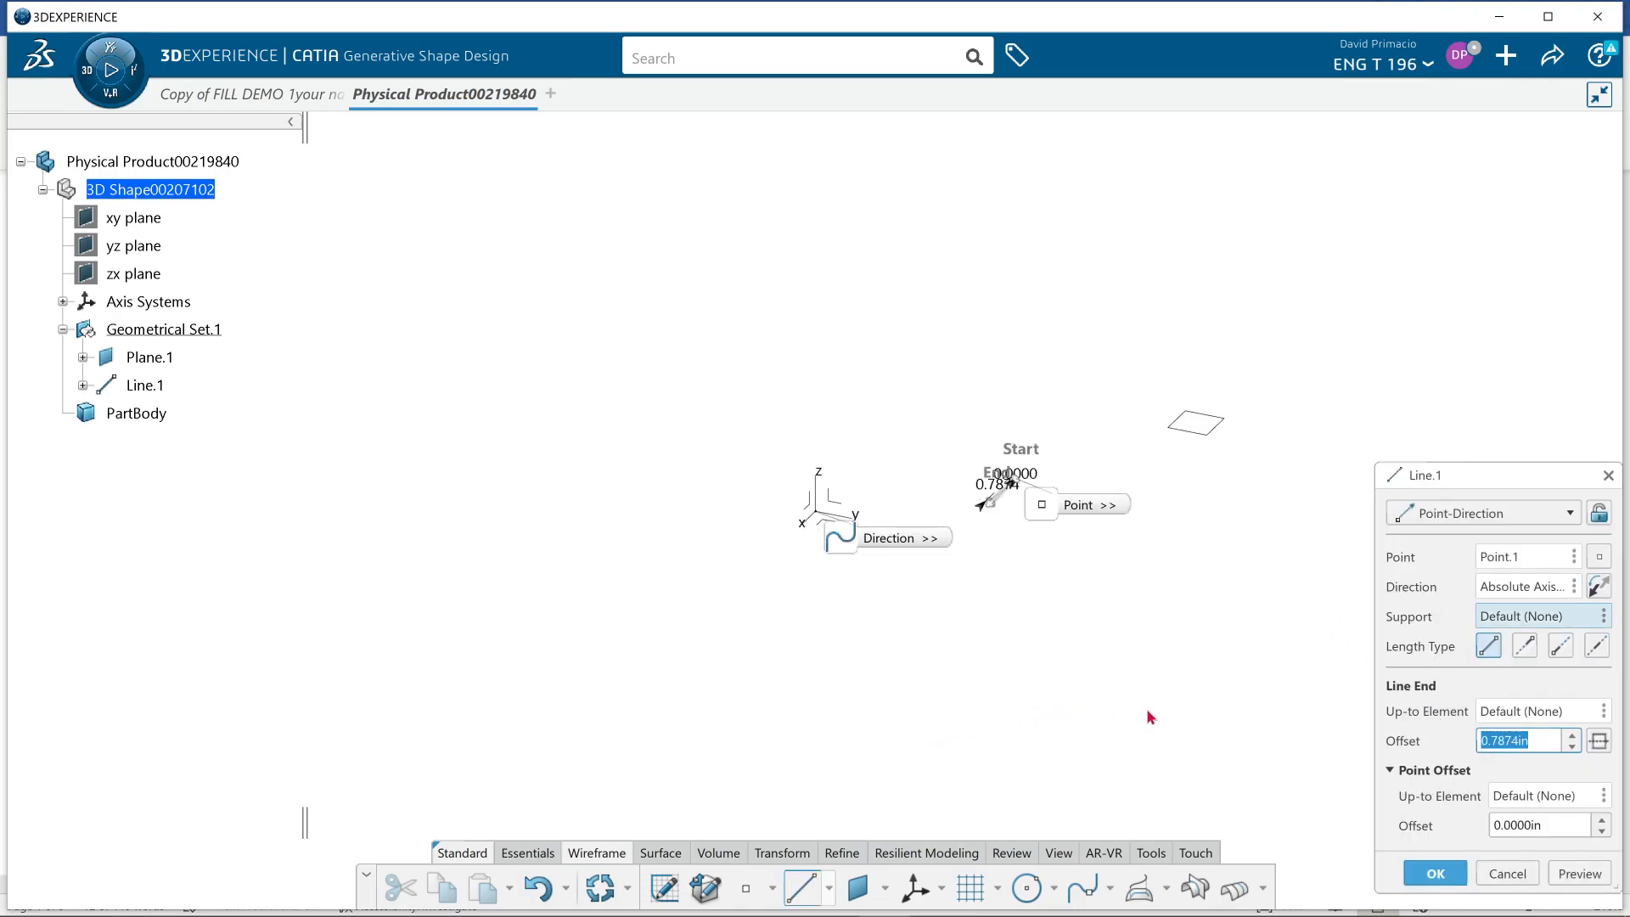
click(1199, 424)
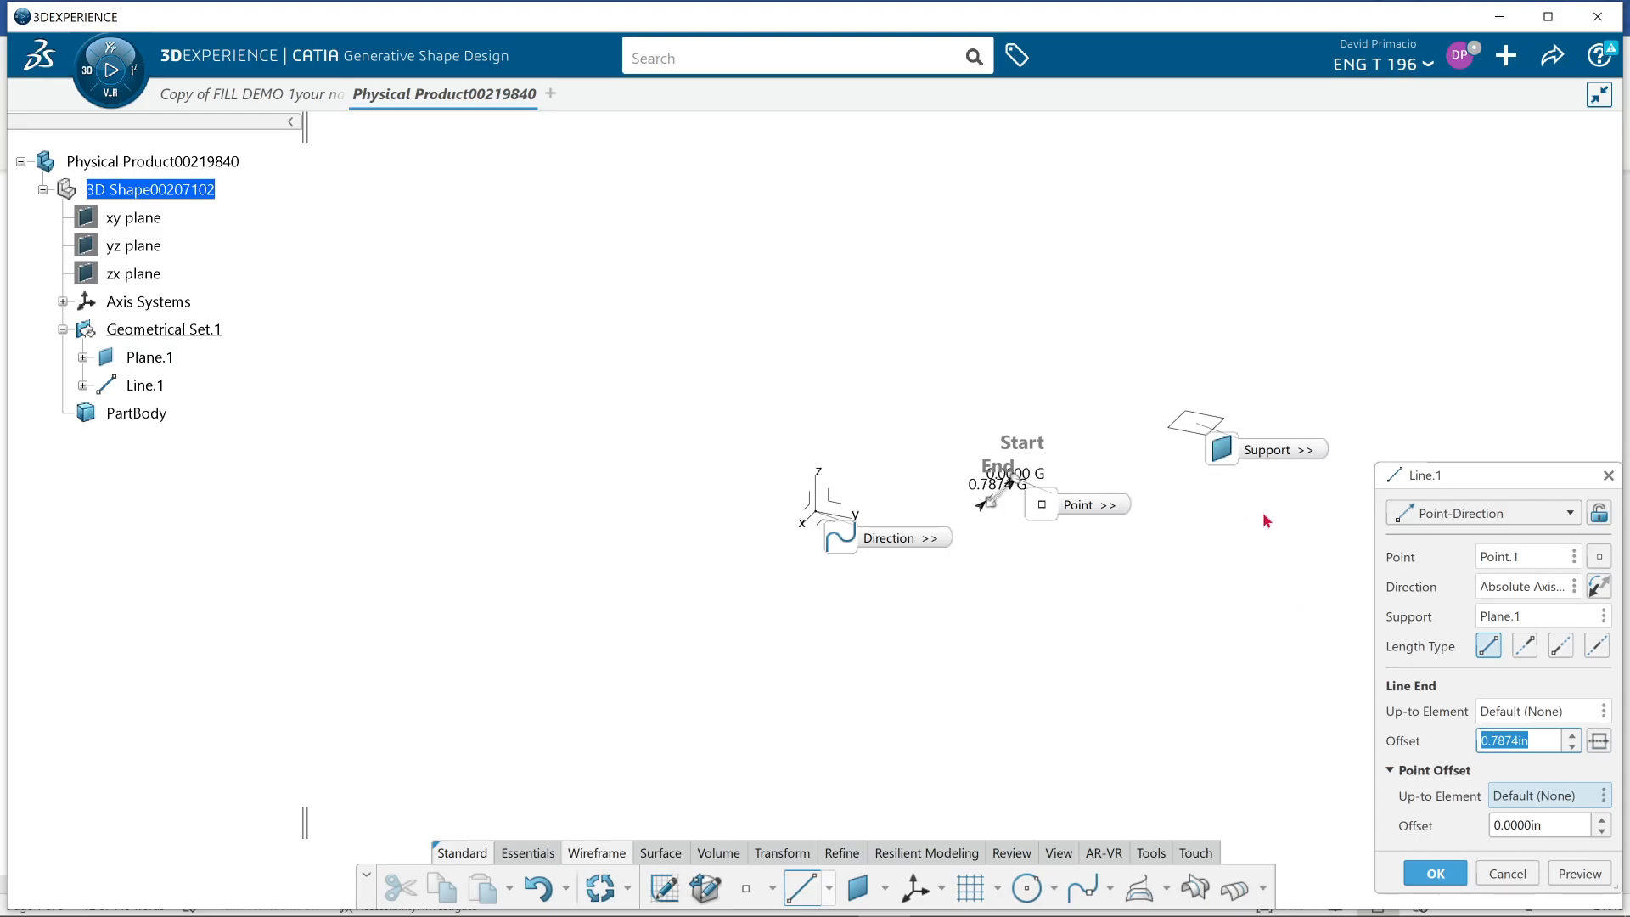
text(8)
click(1581, 875)
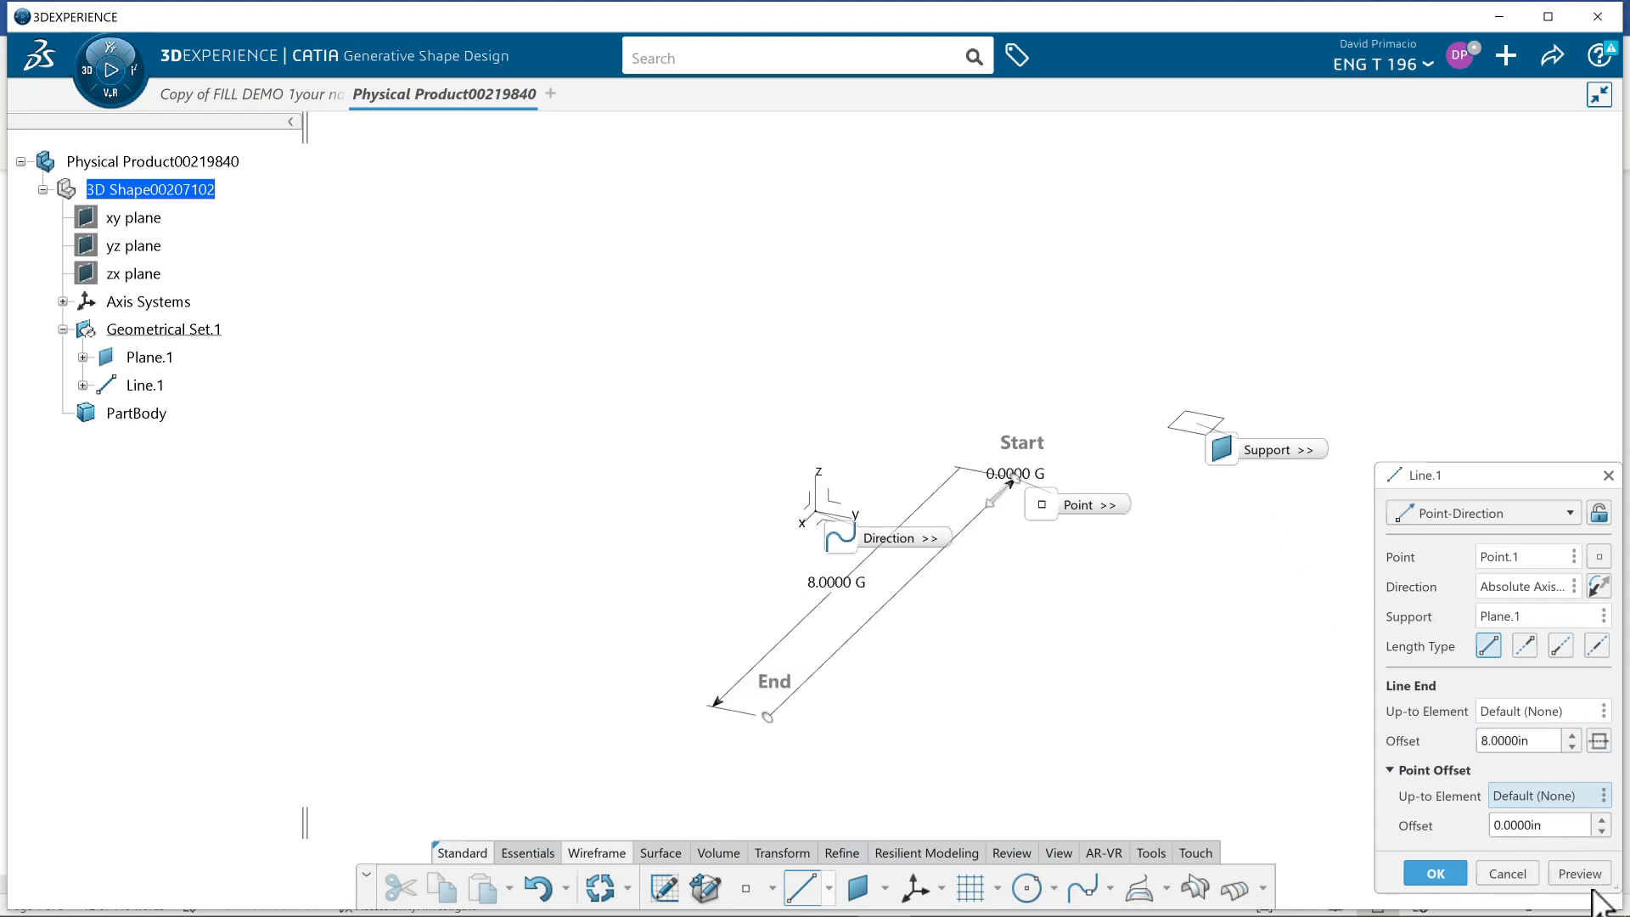
click(1599, 587)
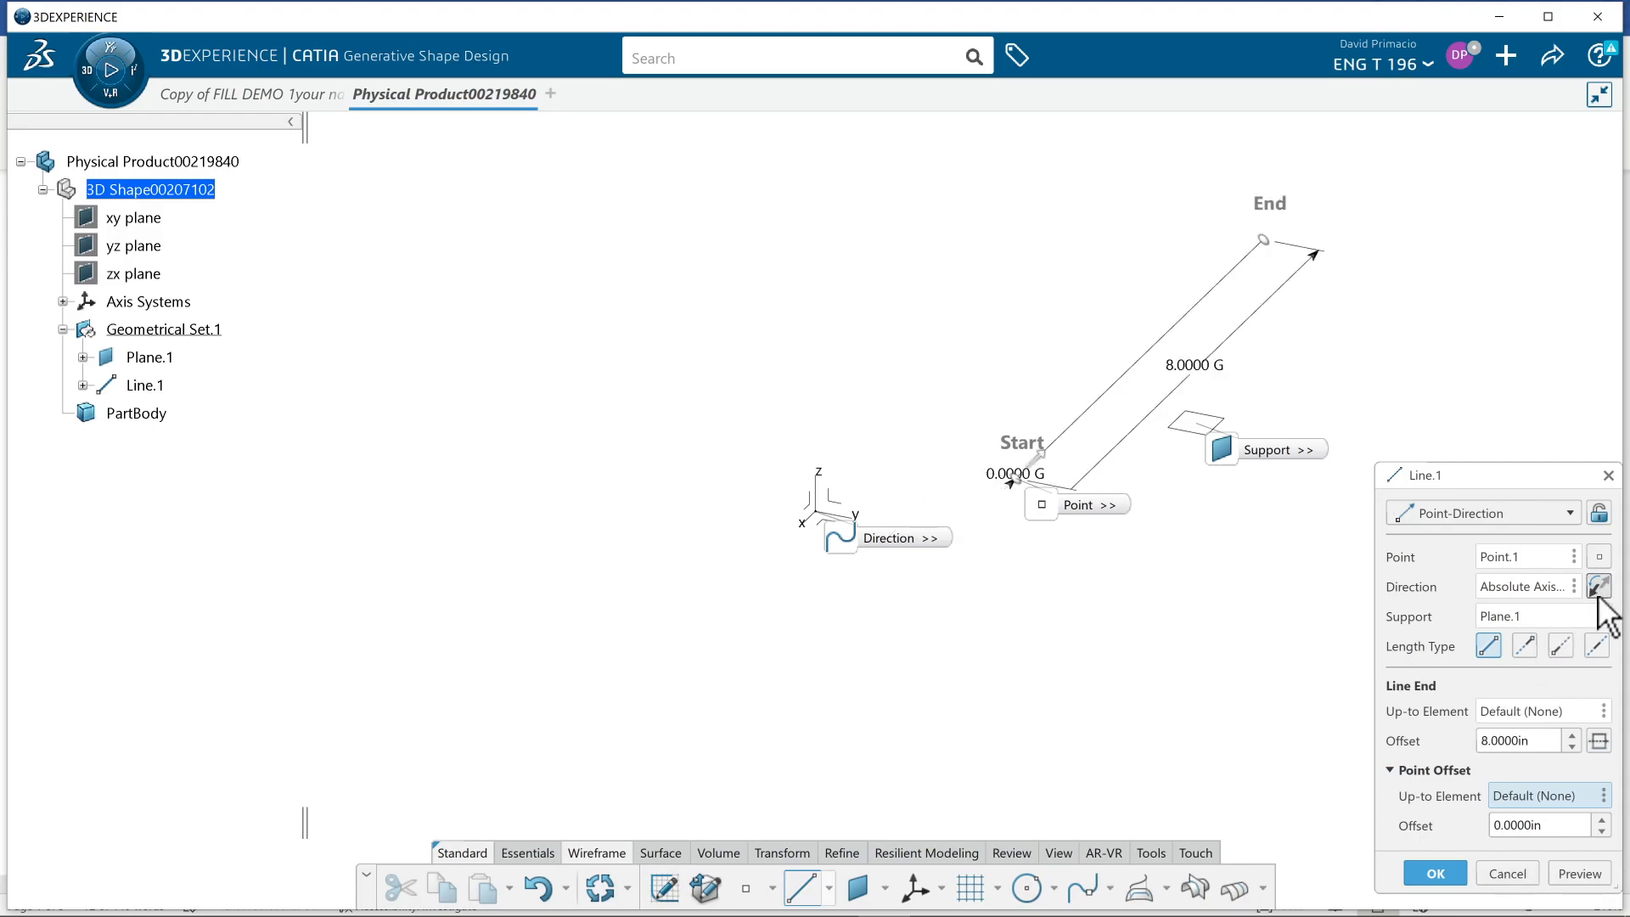
click(1437, 873)
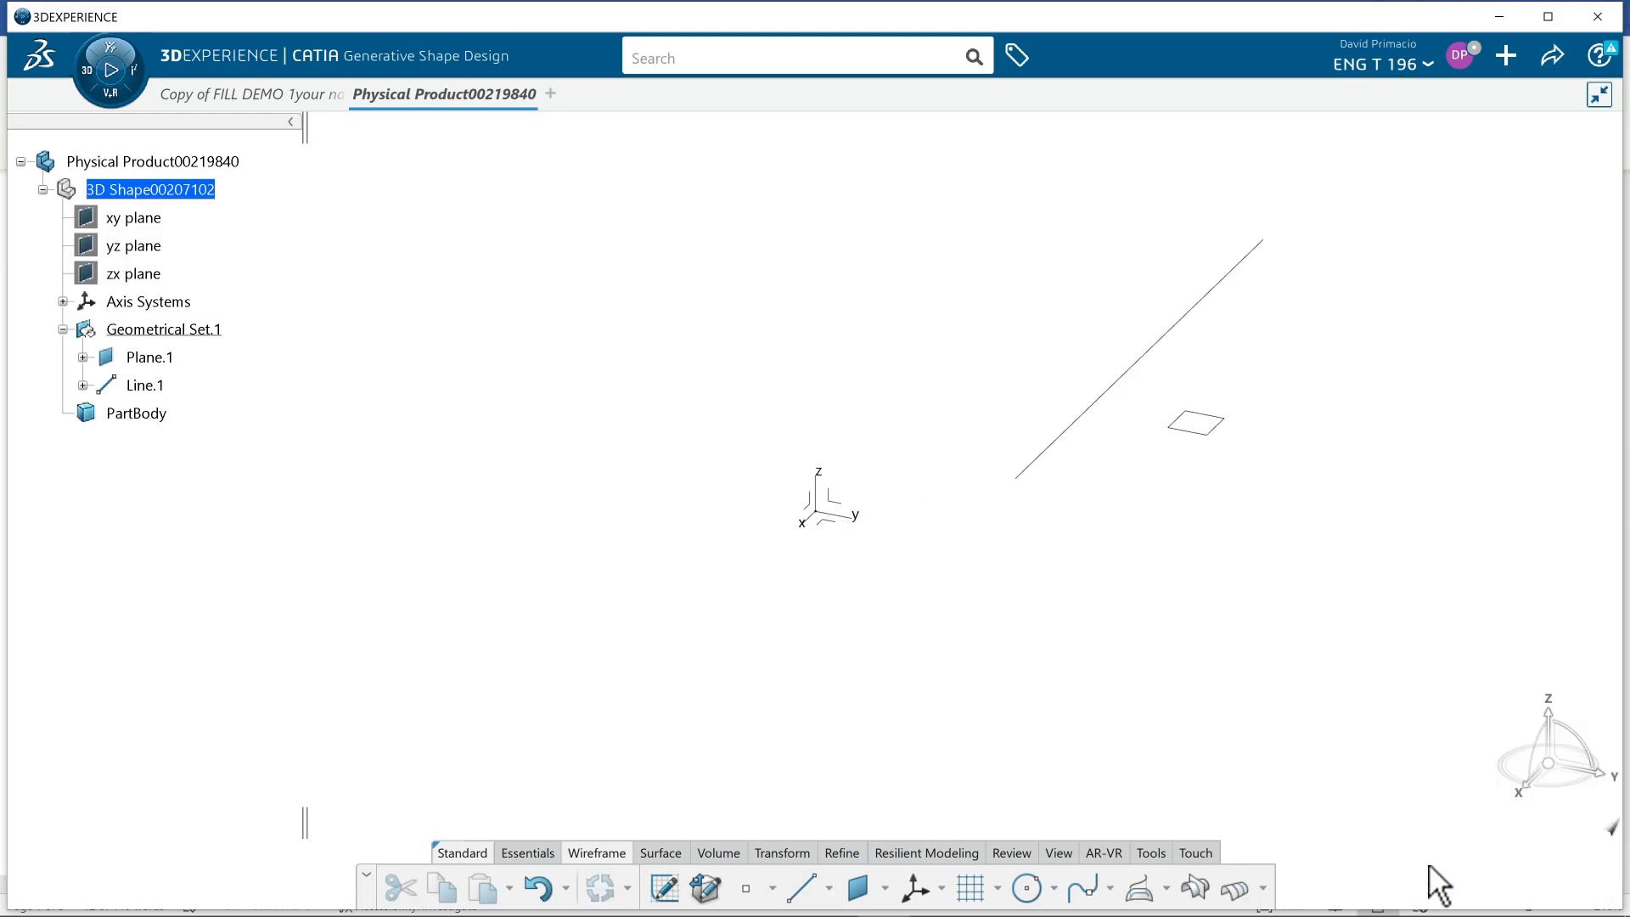
middle_drag(1087, 529, 907, 599)
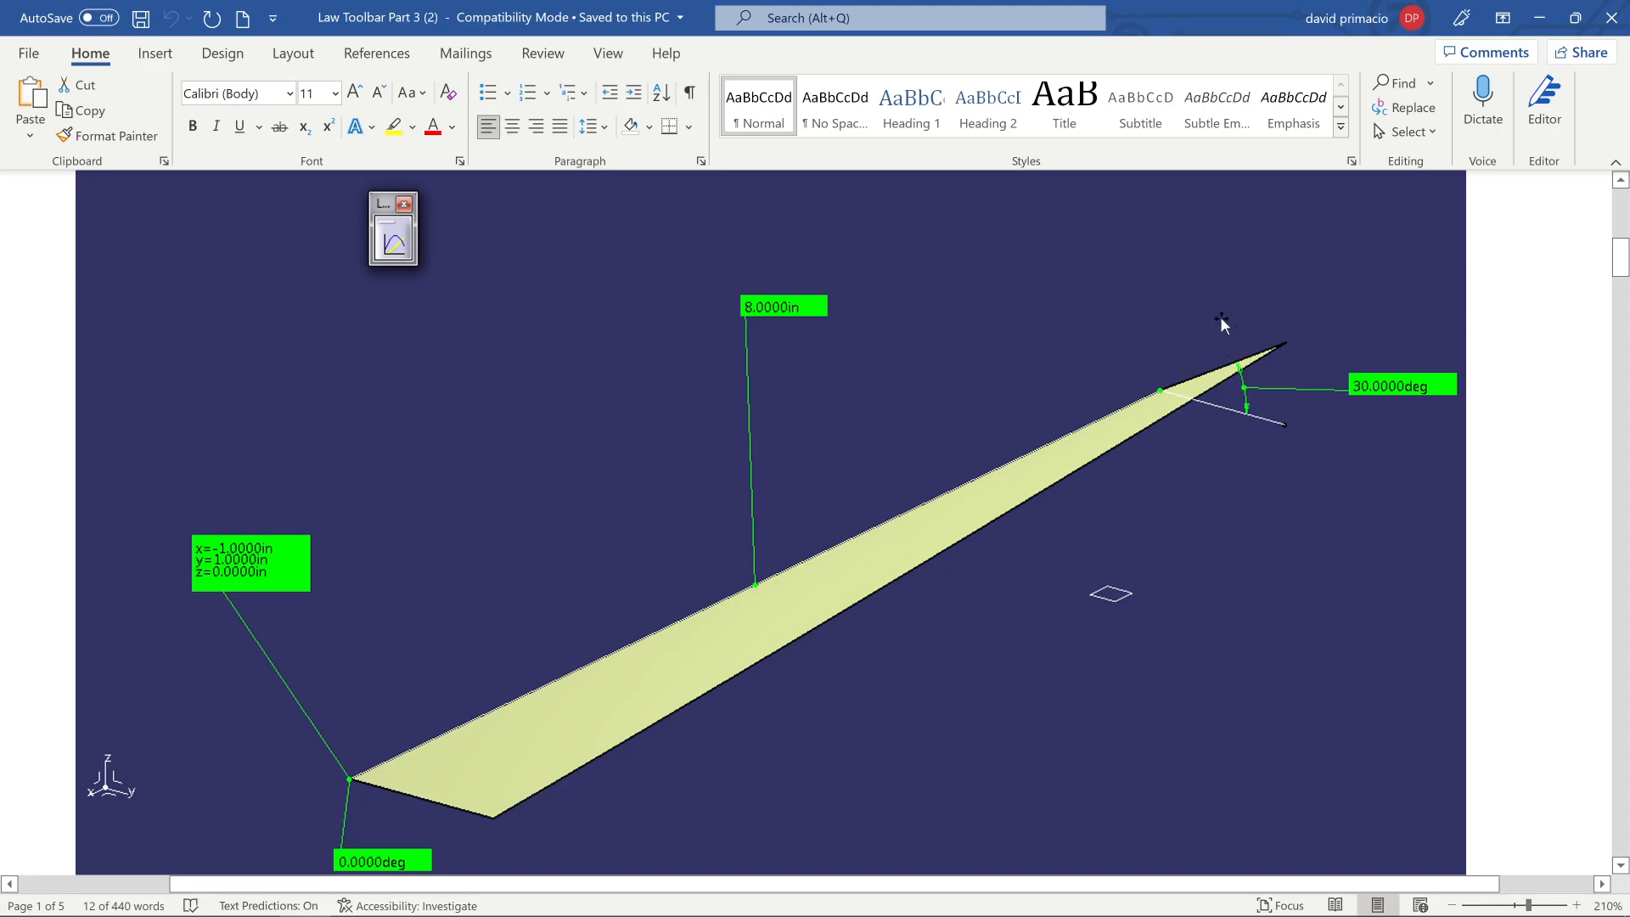
- Return to 3DEXPERIENCE and set up a line-profile sweep with reference surface, using Line.1 as guide curve and Plane.1 as reference surface
key(alt+Tab)
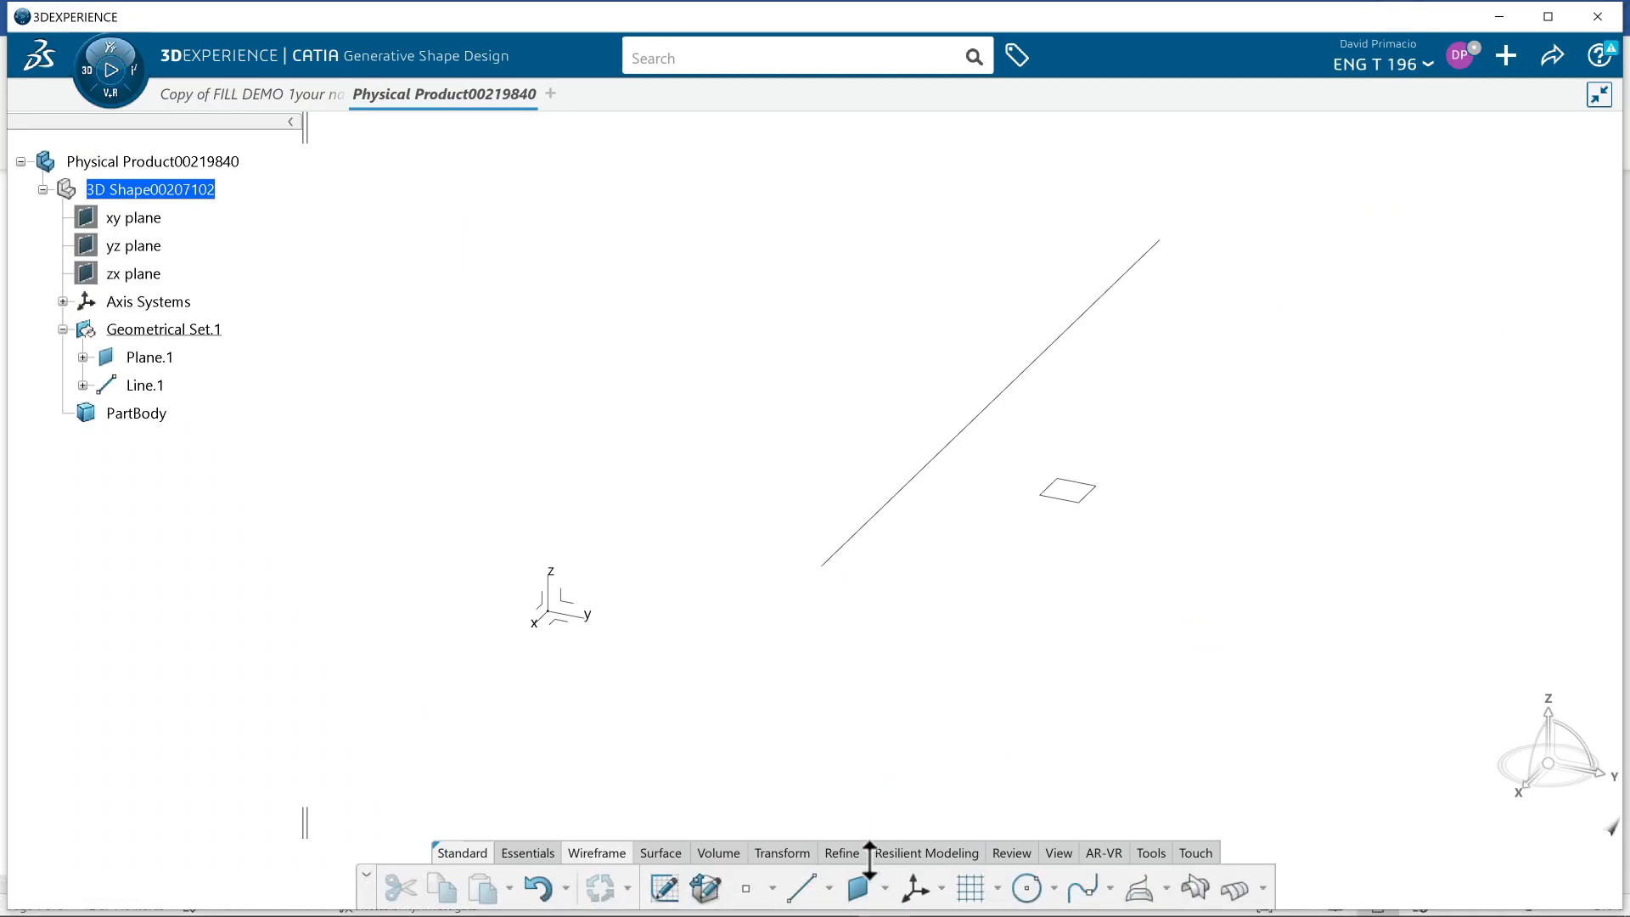
click(655, 851)
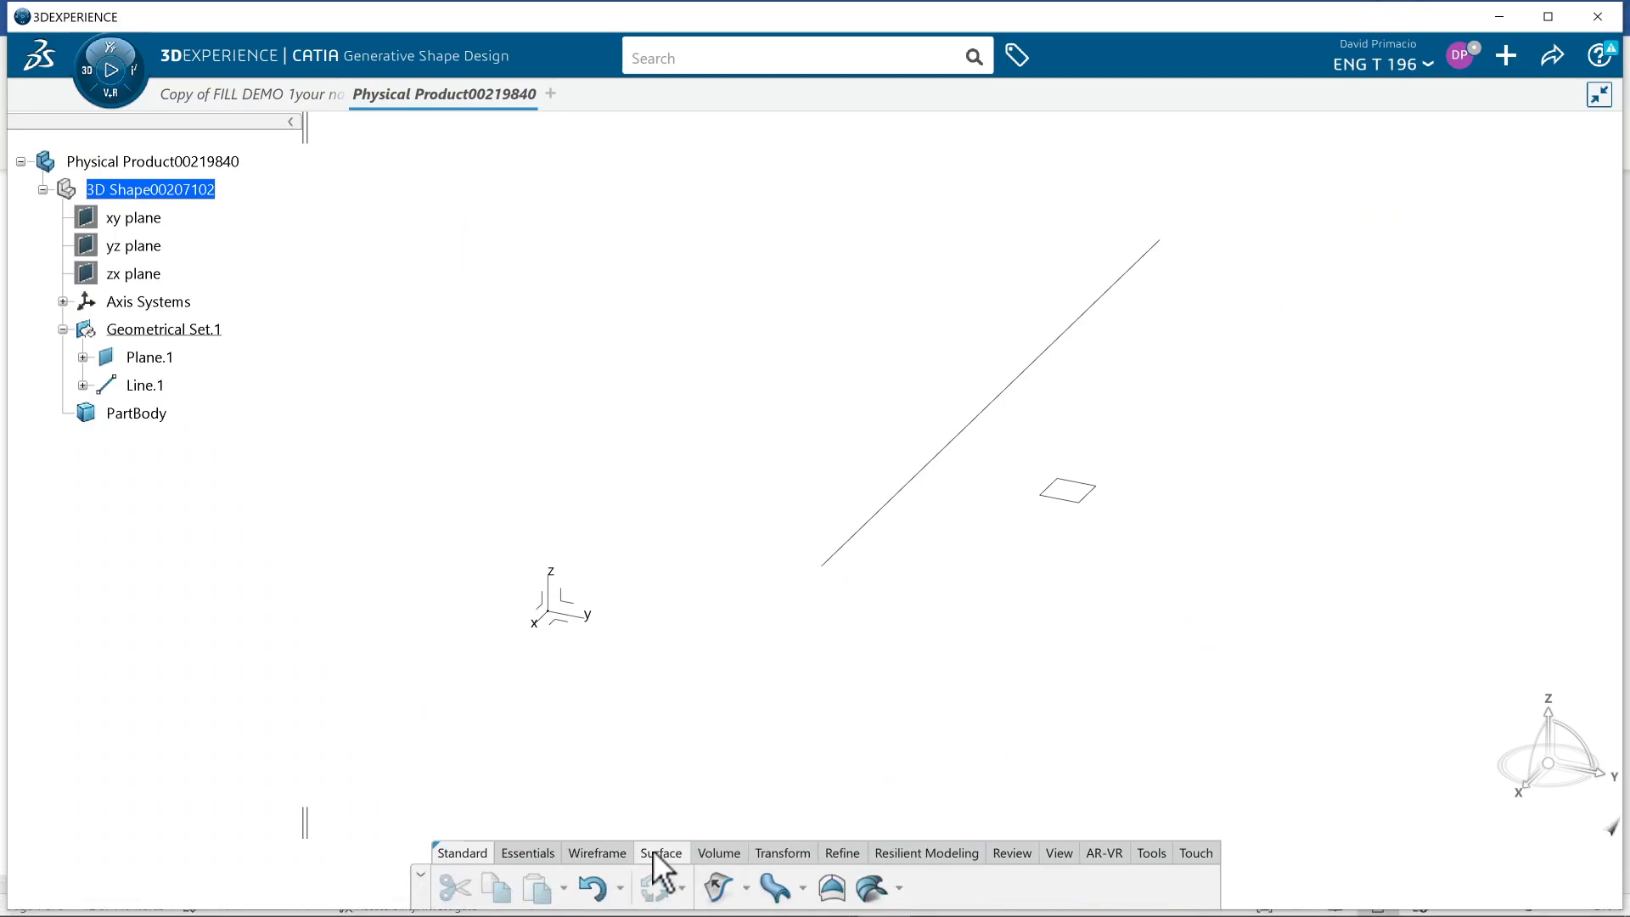
click(775, 887)
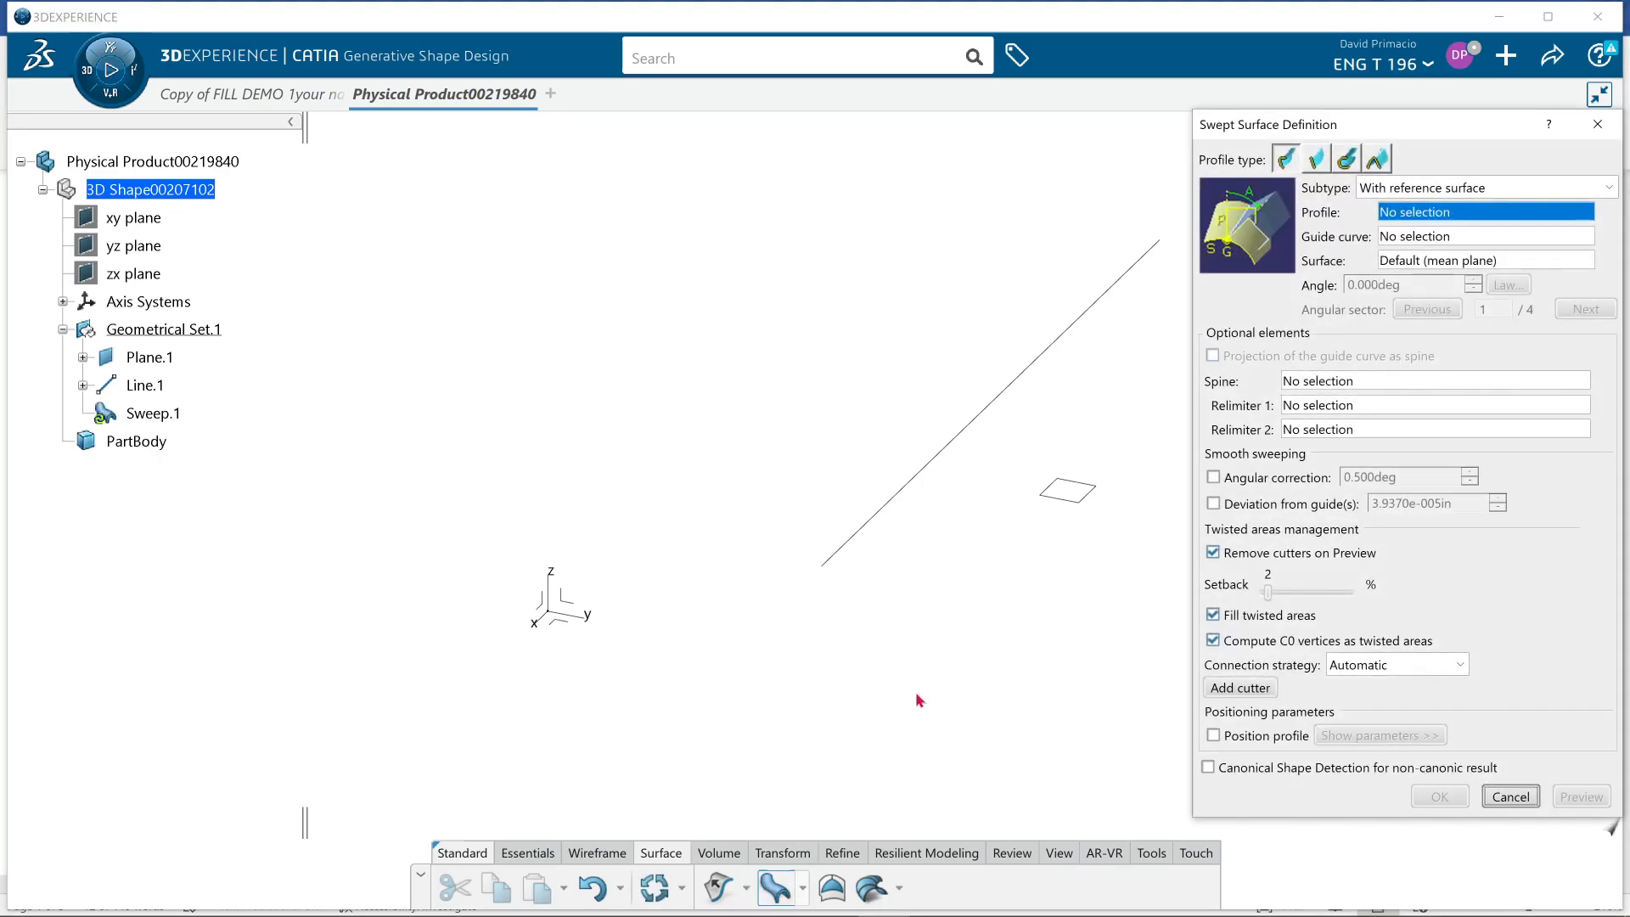
click(1319, 160)
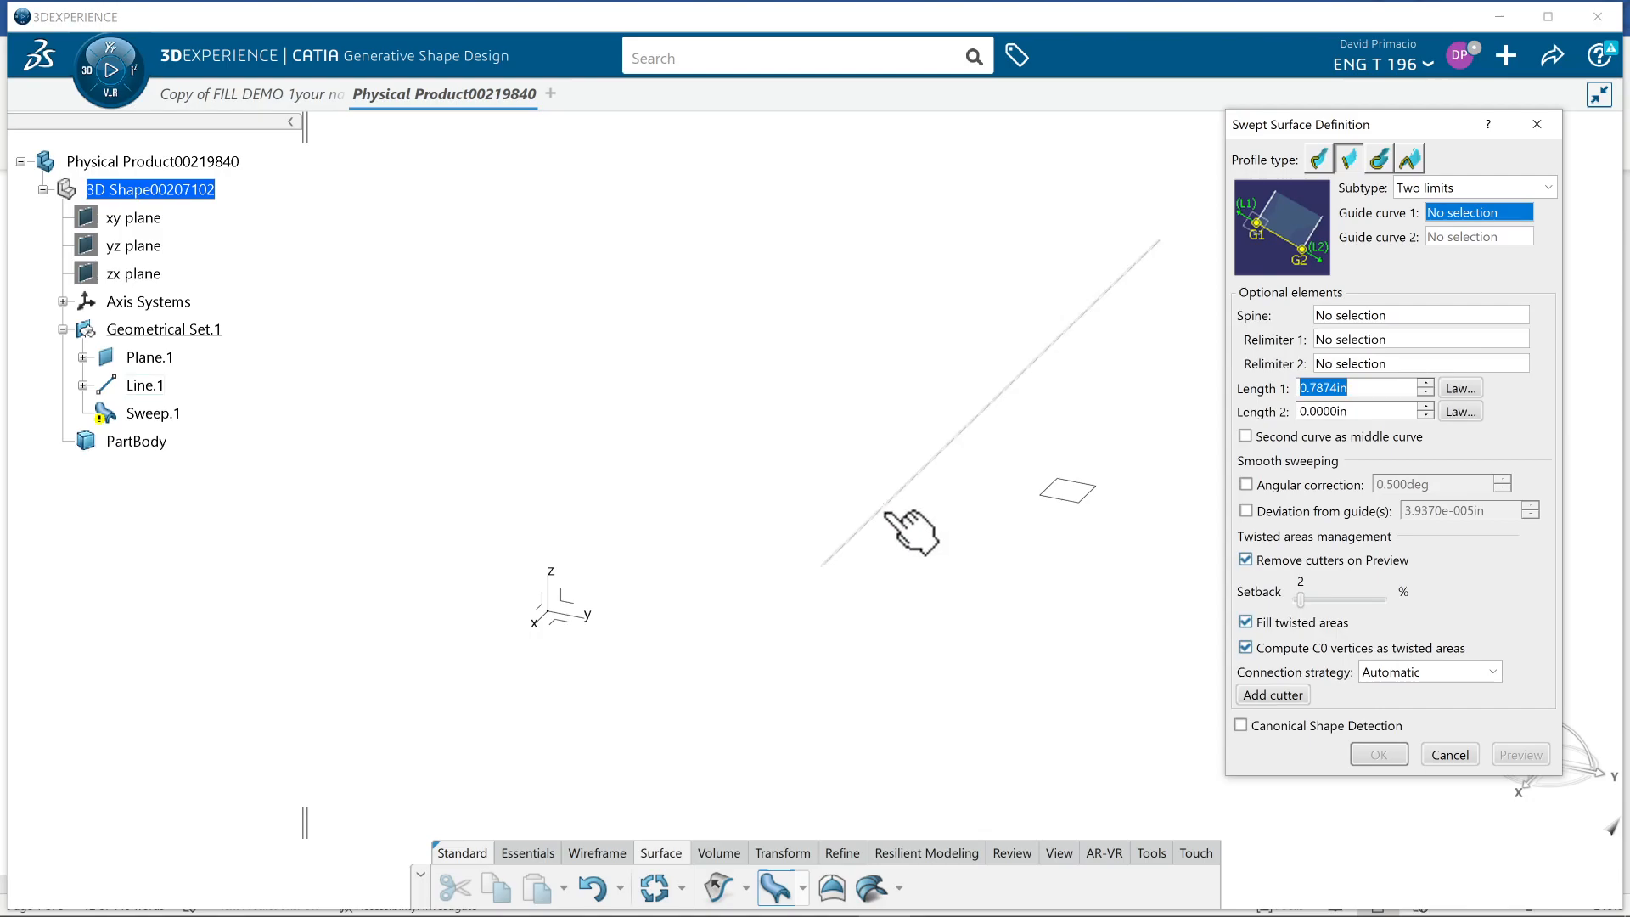
click(1425, 189)
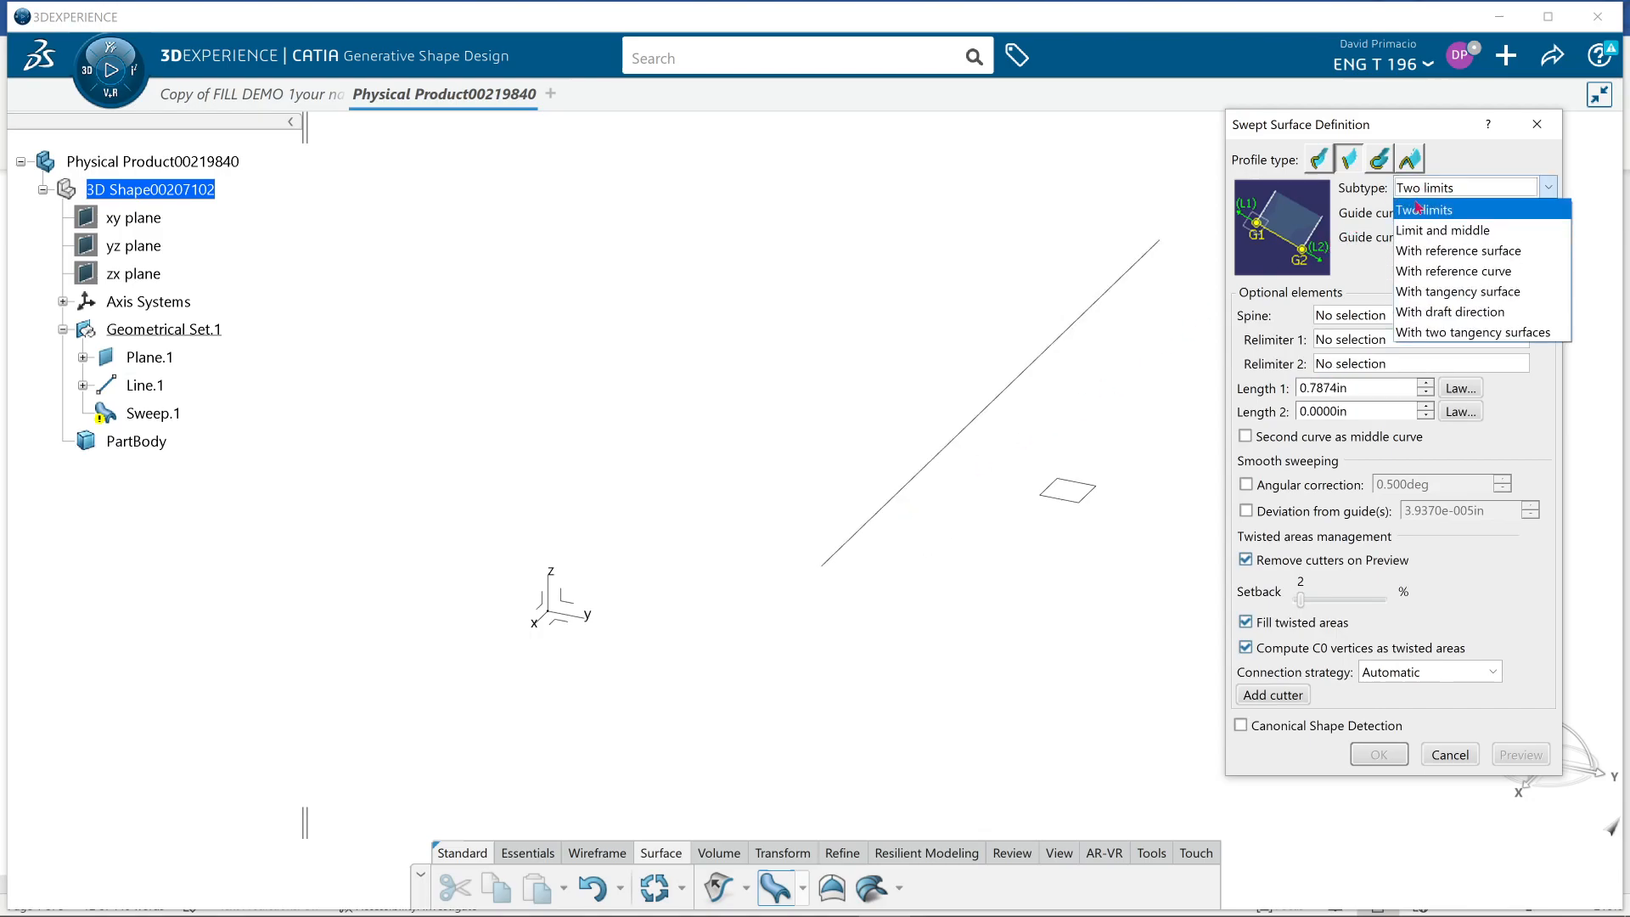
click(1421, 252)
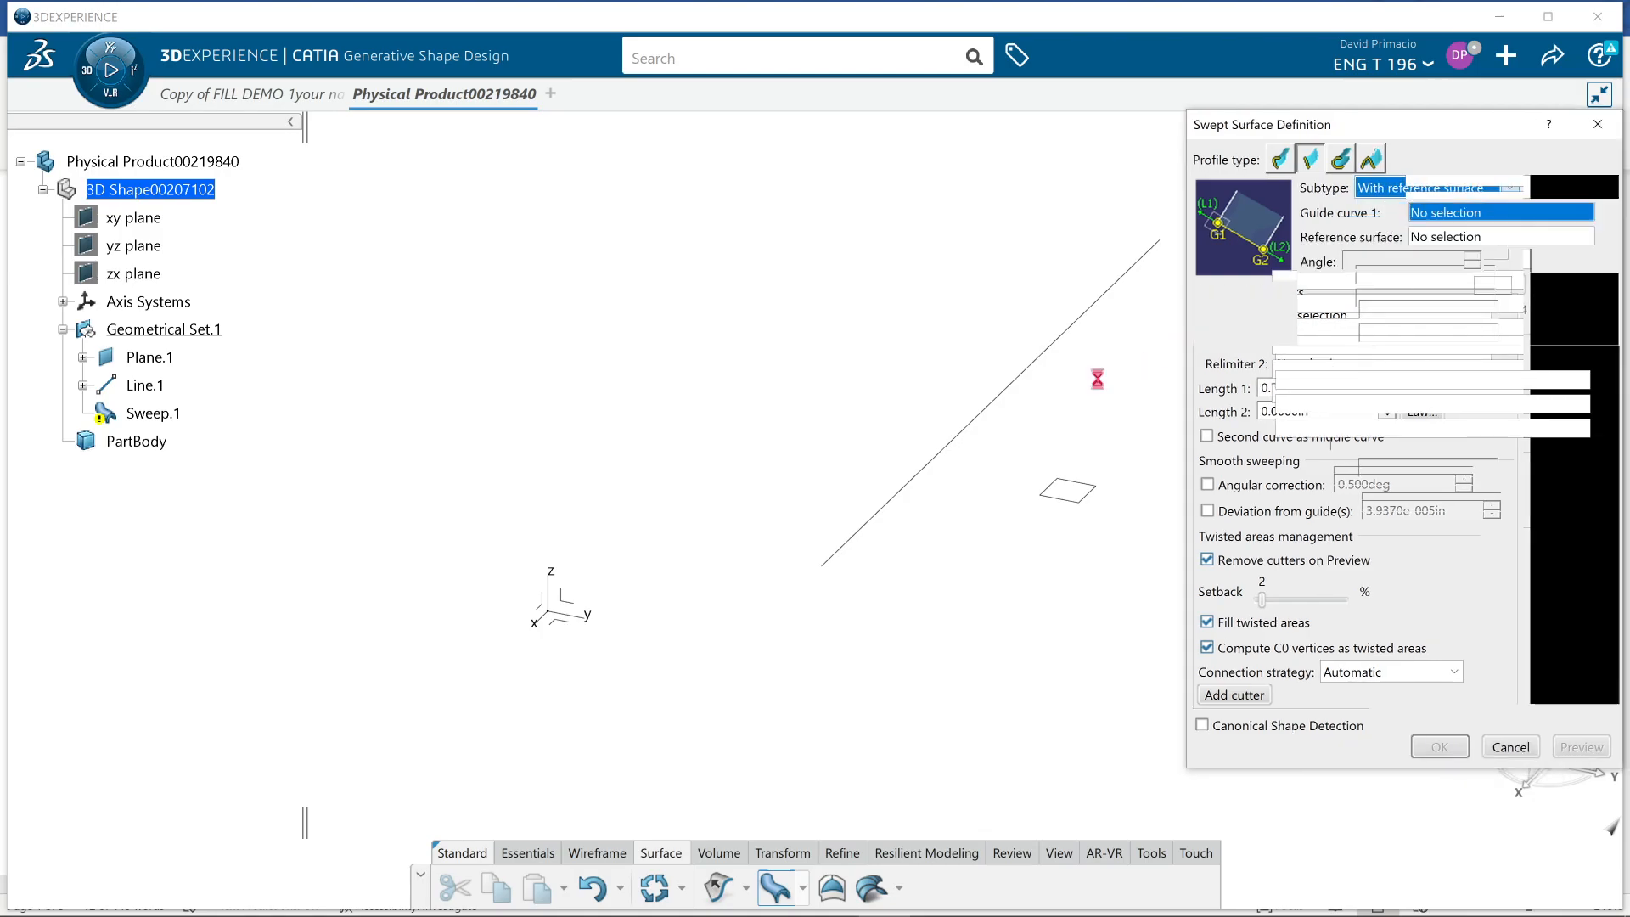
click(990, 410)
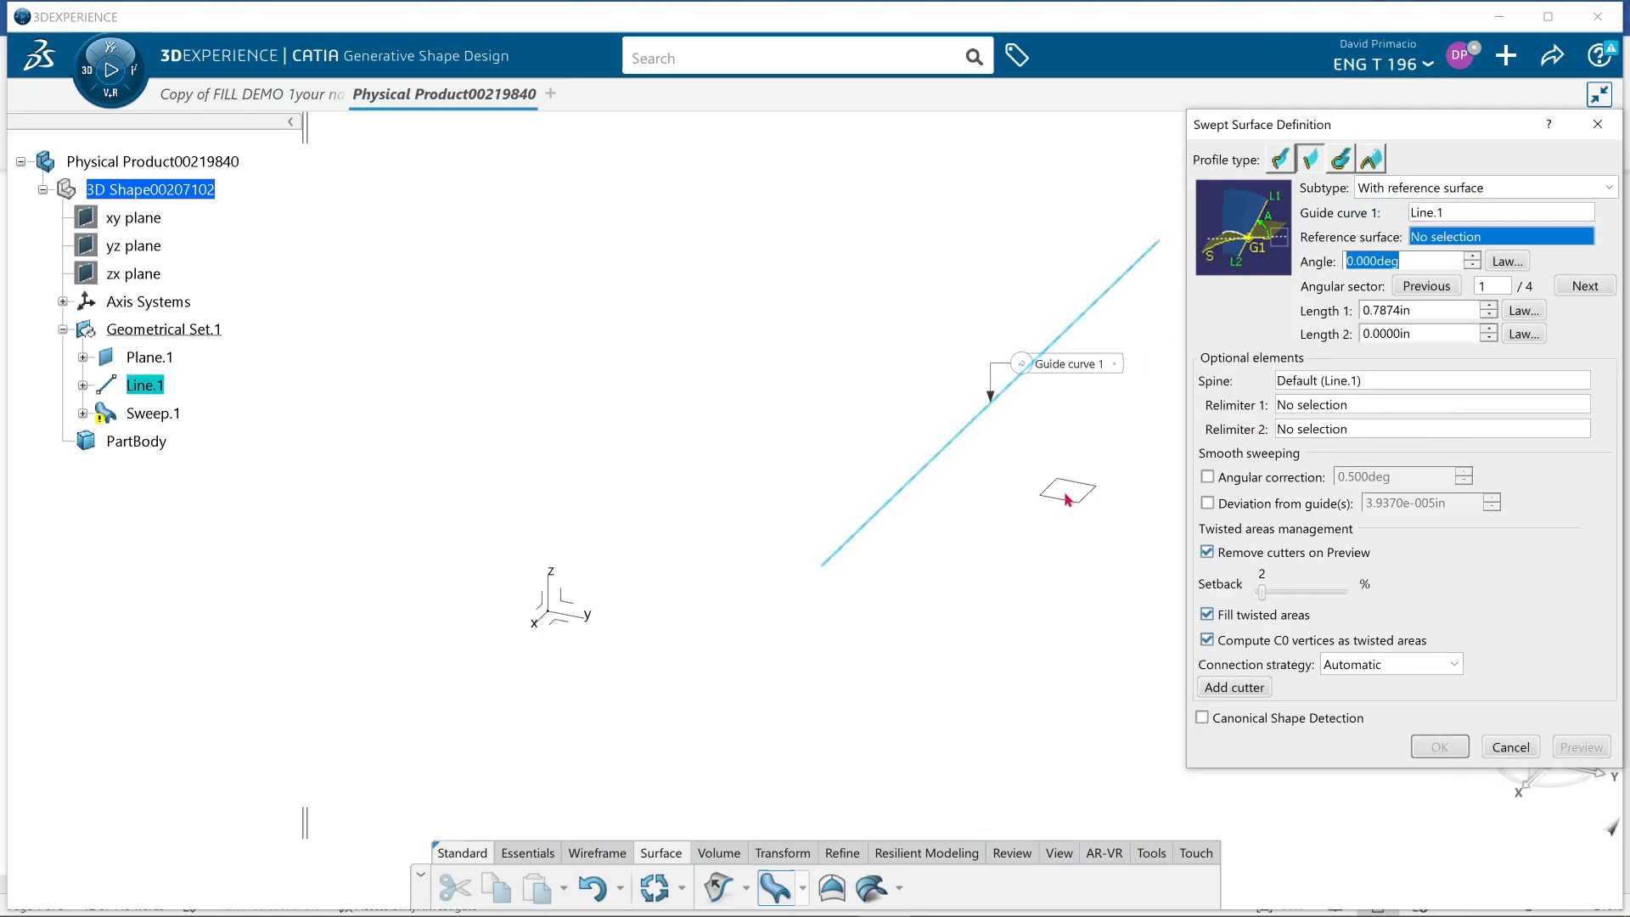
click(1068, 499)
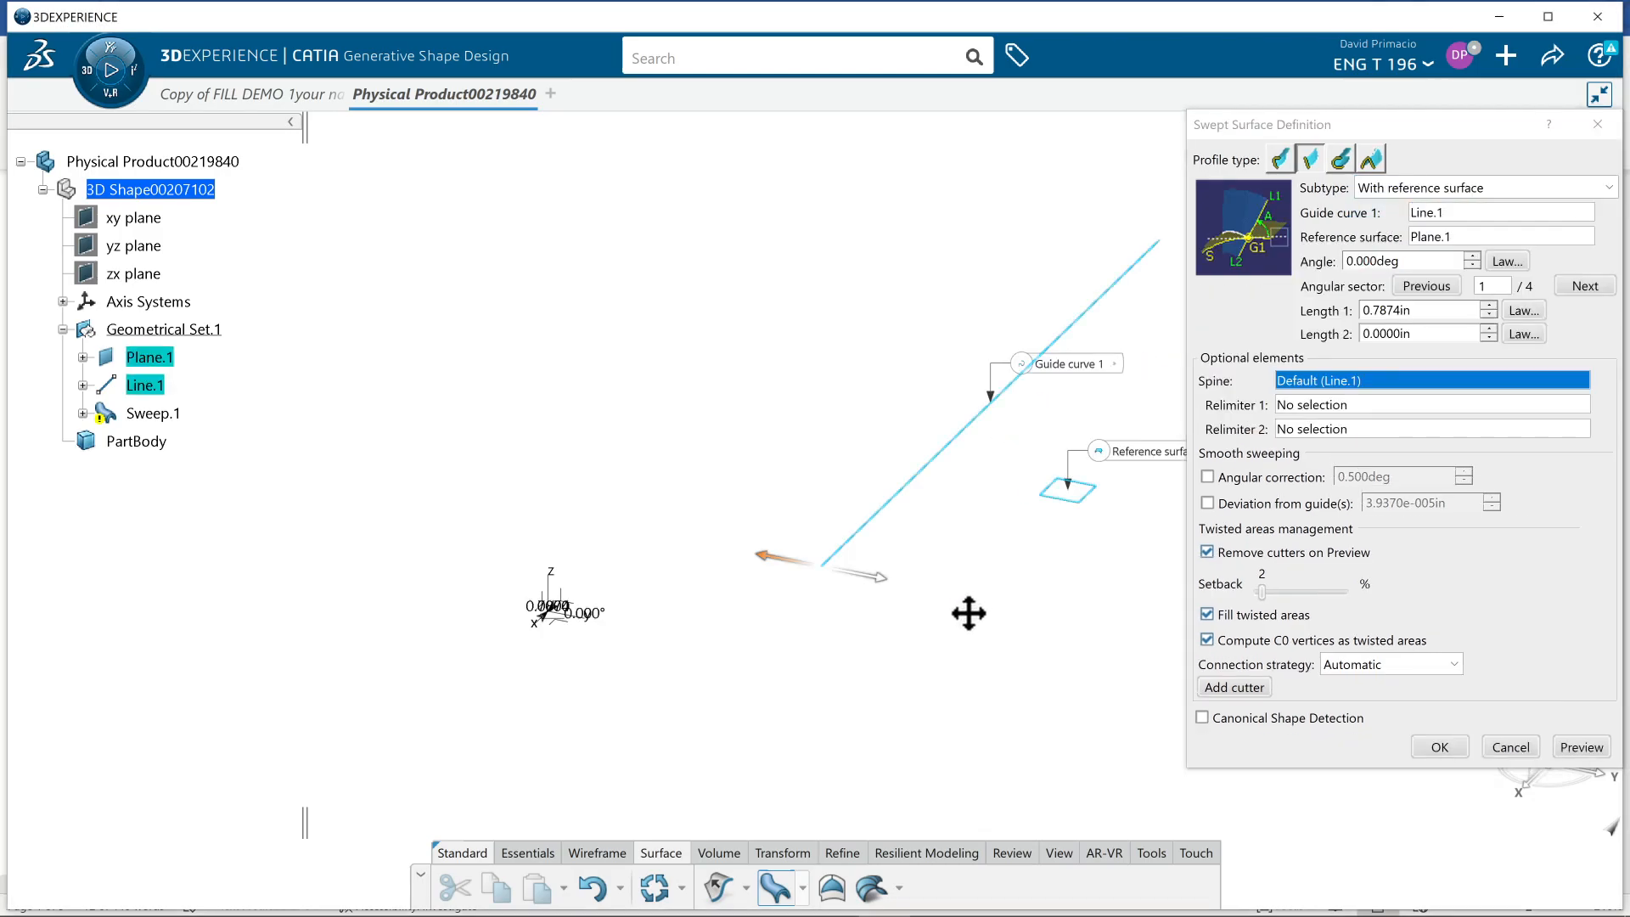
- Choose angular sector 3 so the sweep extends toward positive Y, and create the surface
middle_drag(922, 626, 862, 651)
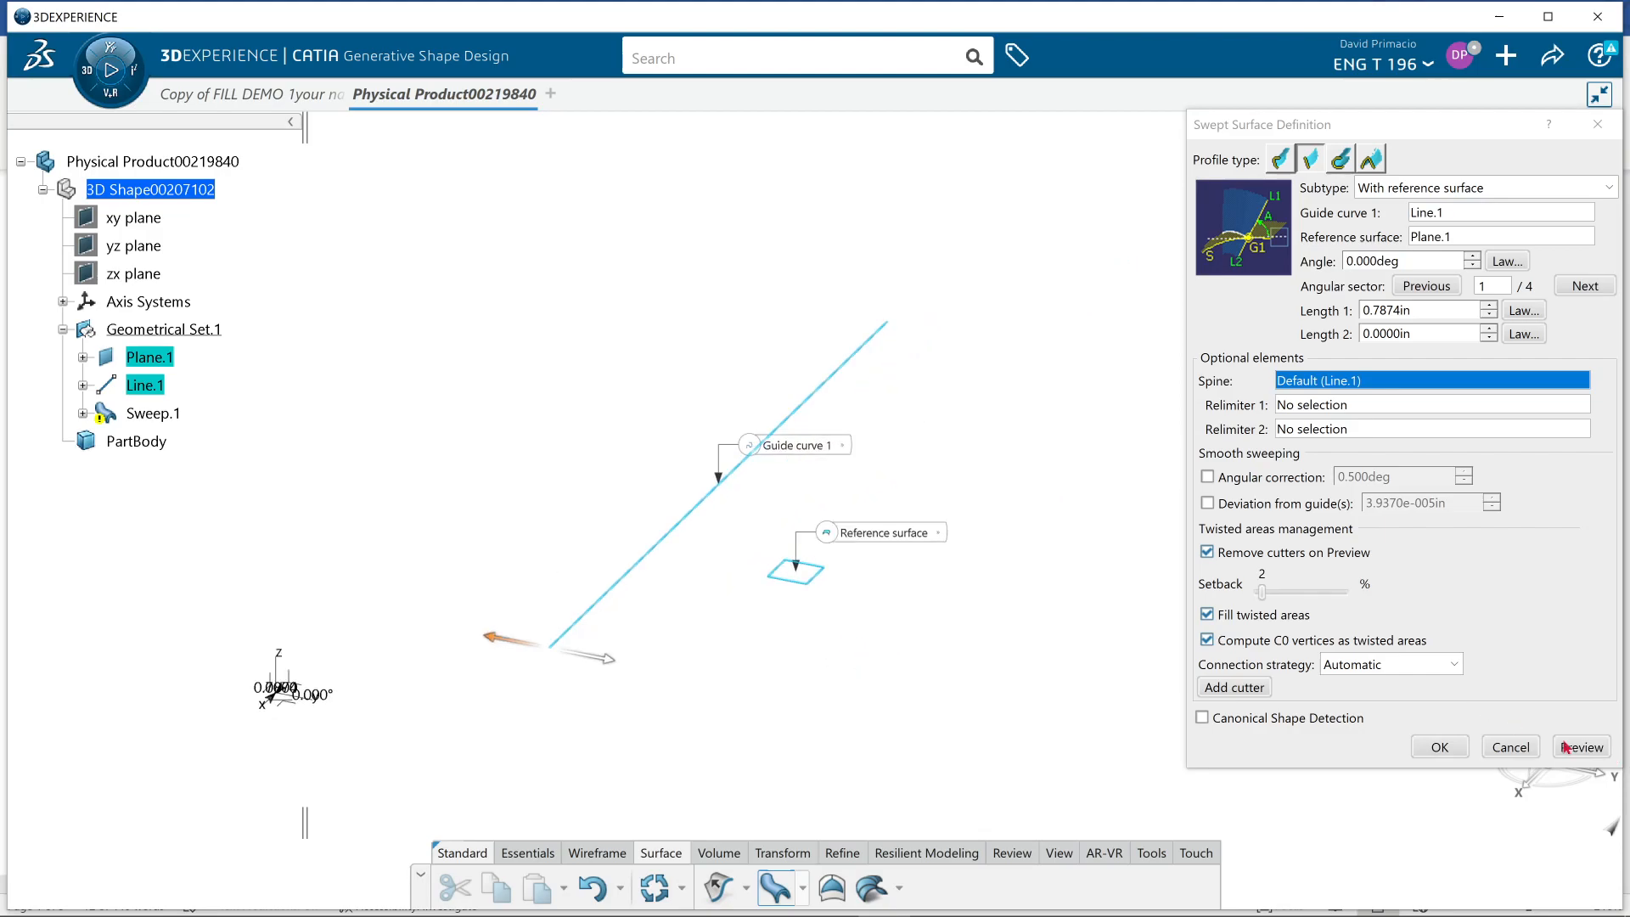
click(1602, 752)
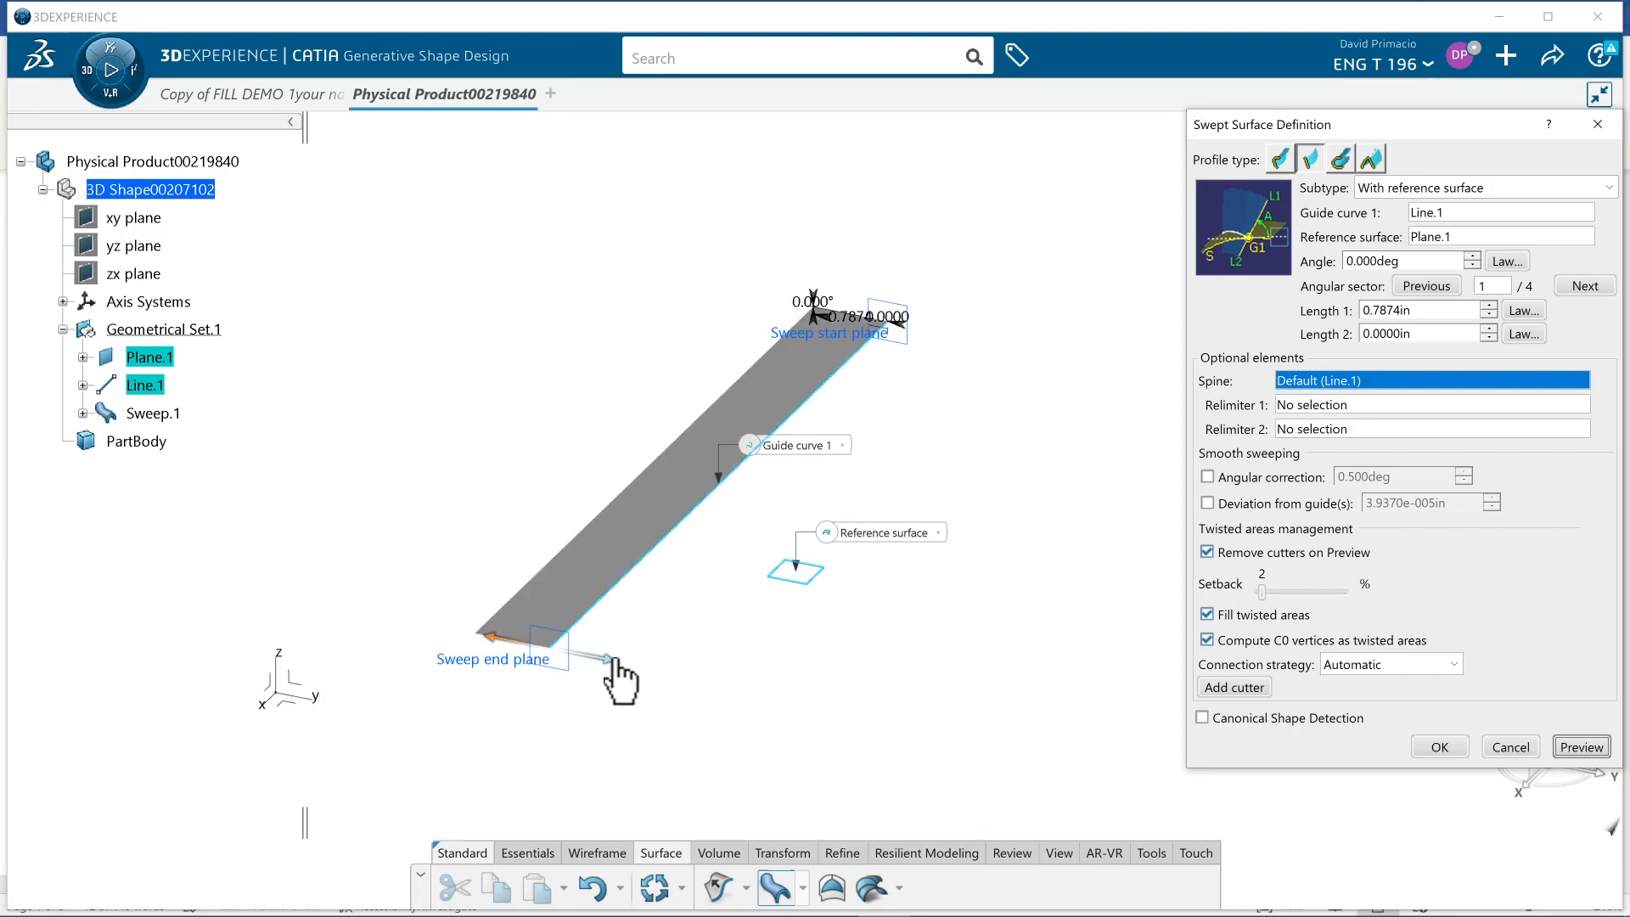
click(1565, 749)
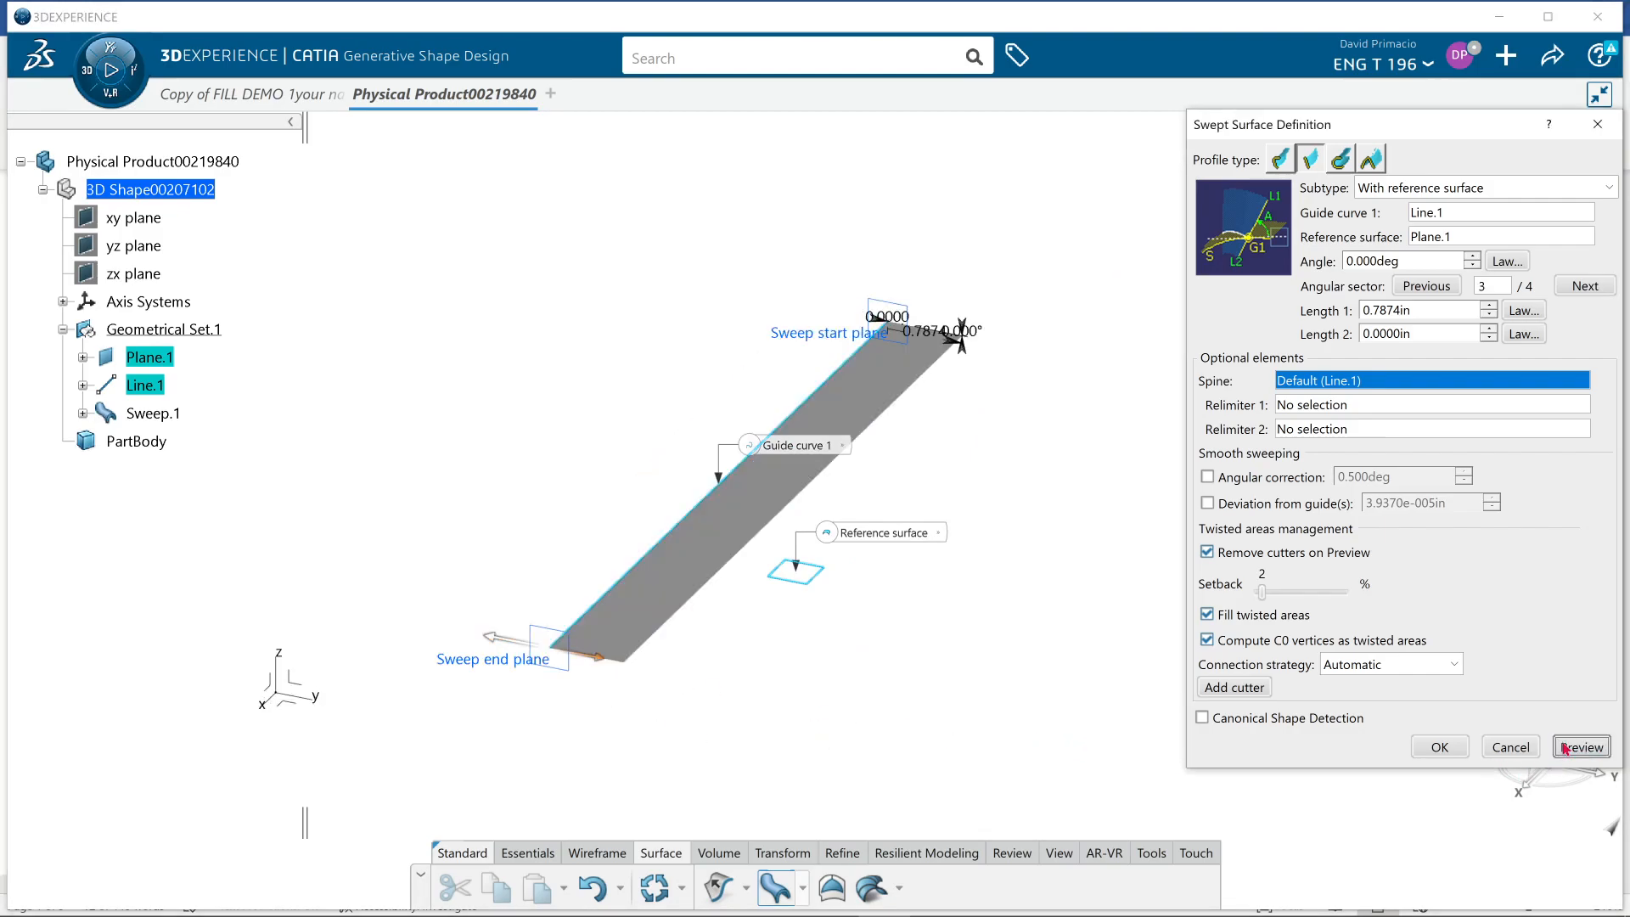
click(1439, 747)
mouse_move(862, 645)
middle_down()
mouse_move(884, 637)
mouse_move(868, 624)
middle_up()
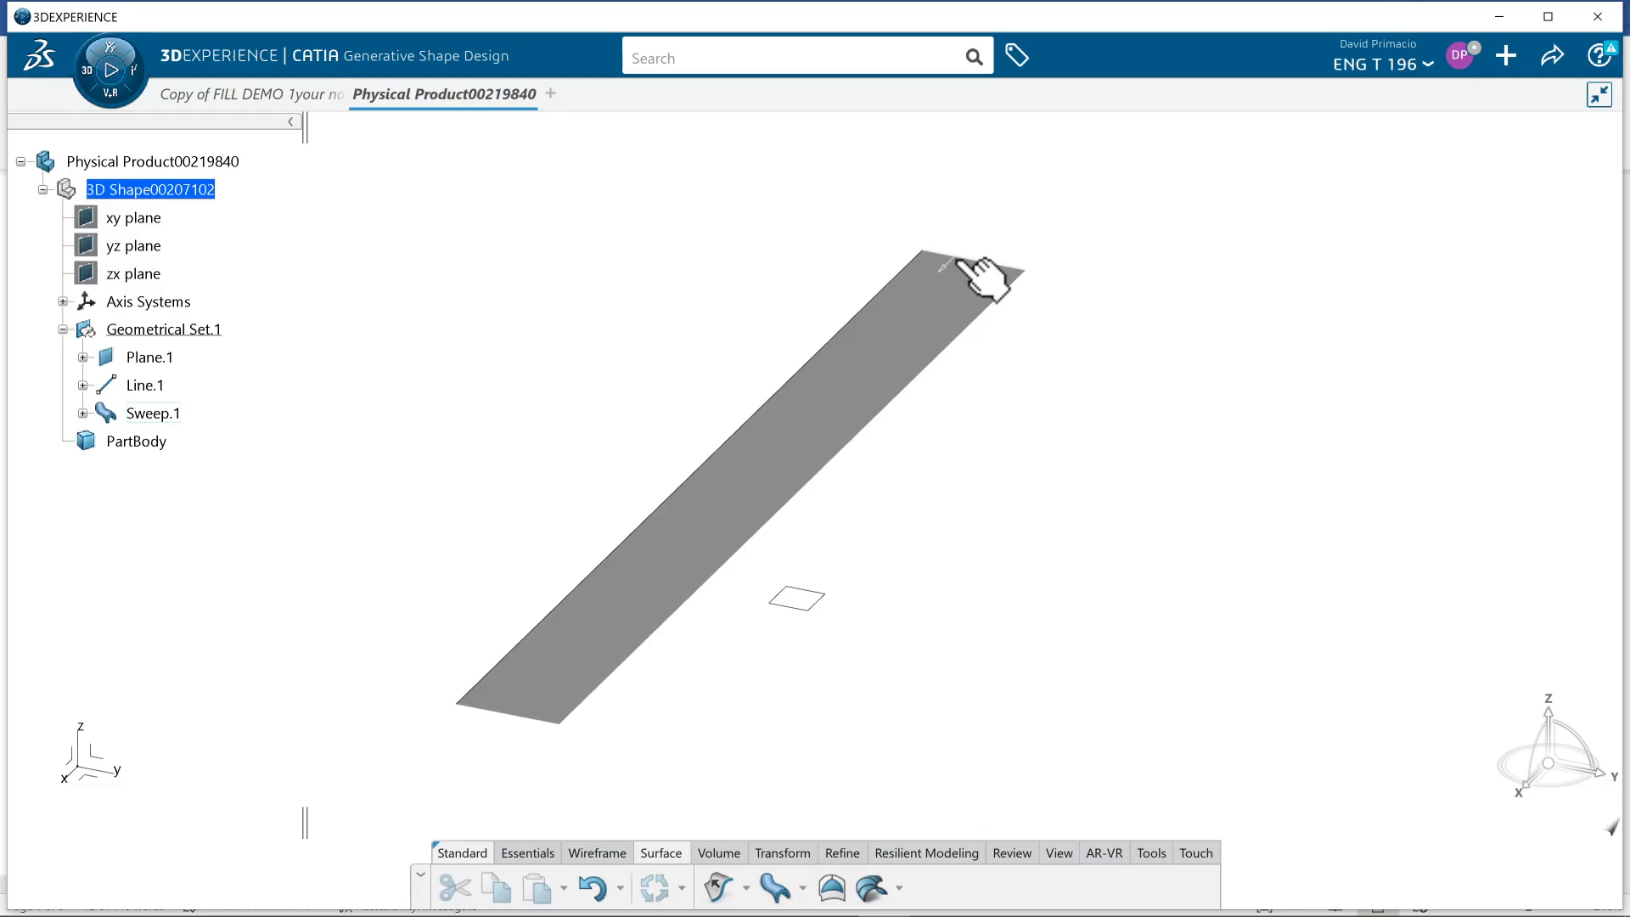
- Switch to Word to review the dimensions and end angles in the reference drawing, and return to 3DEXPERIENCE
key(alt+Tab)
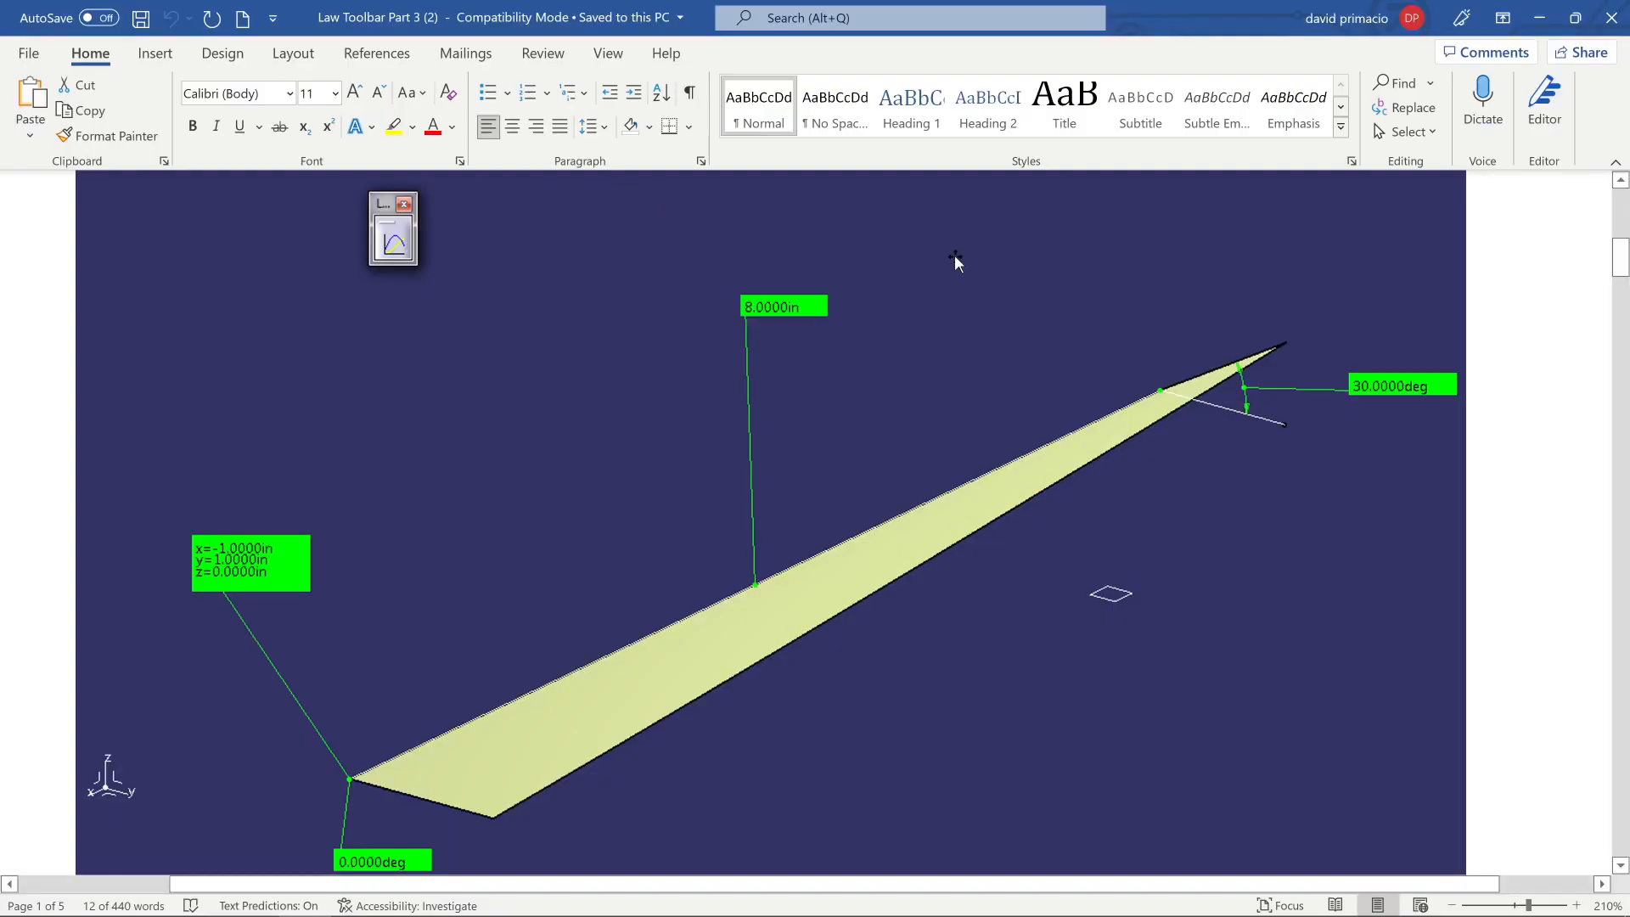
key(alt+Tab)
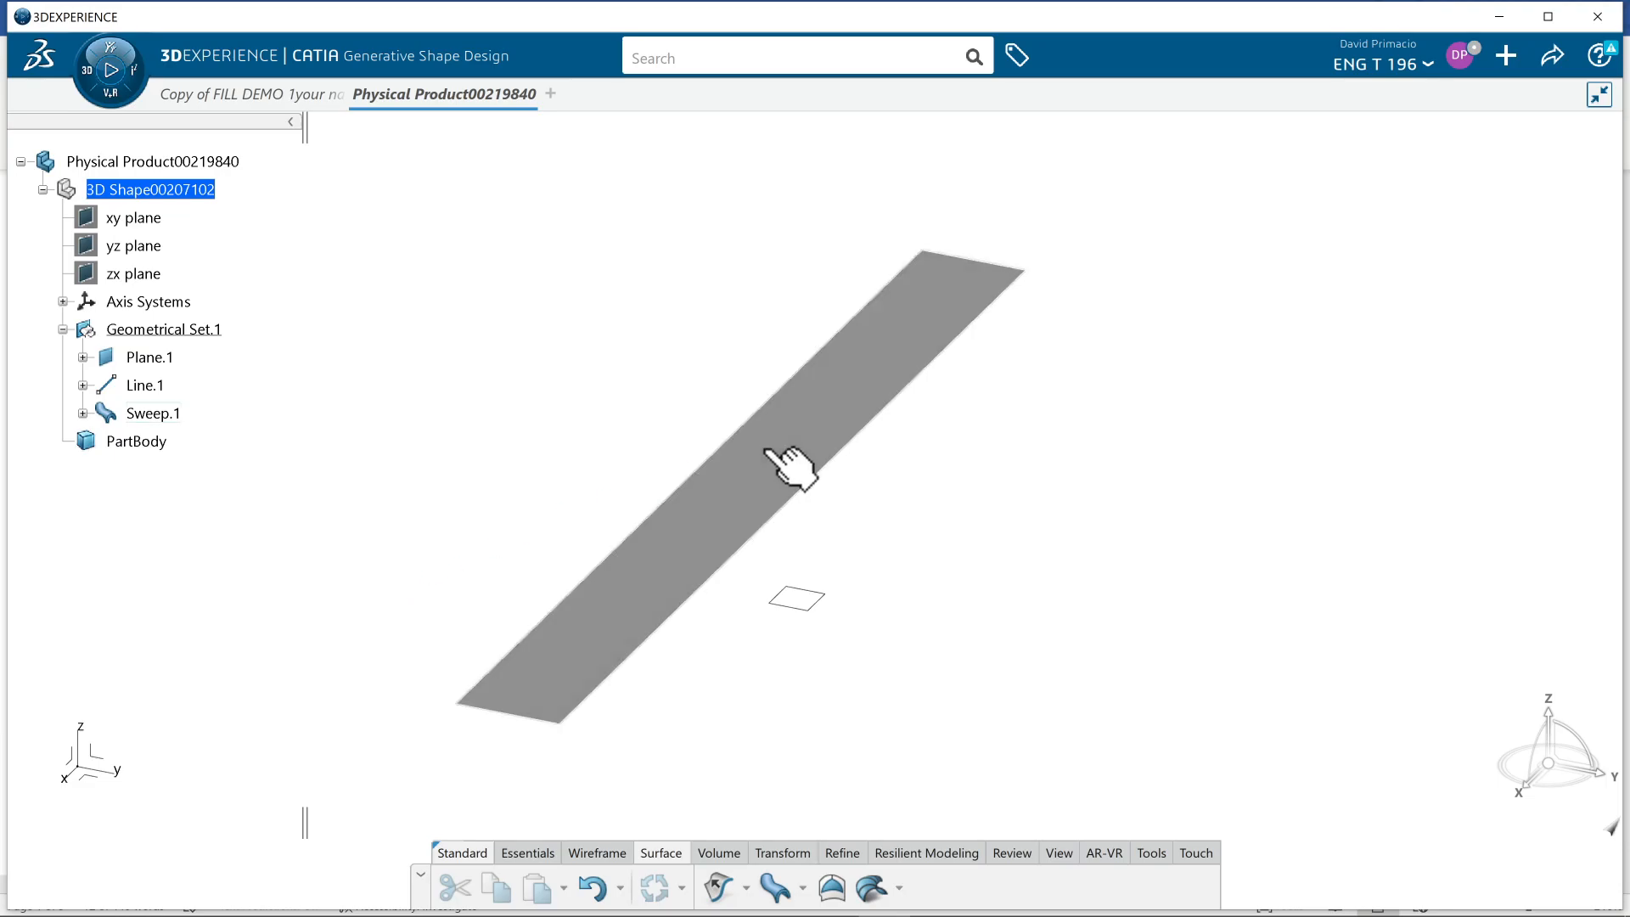
- Reopen the swept surface, preview it at a 30 degree angle, and move the angle dimension clear of the length dimension
double_click(790, 465)
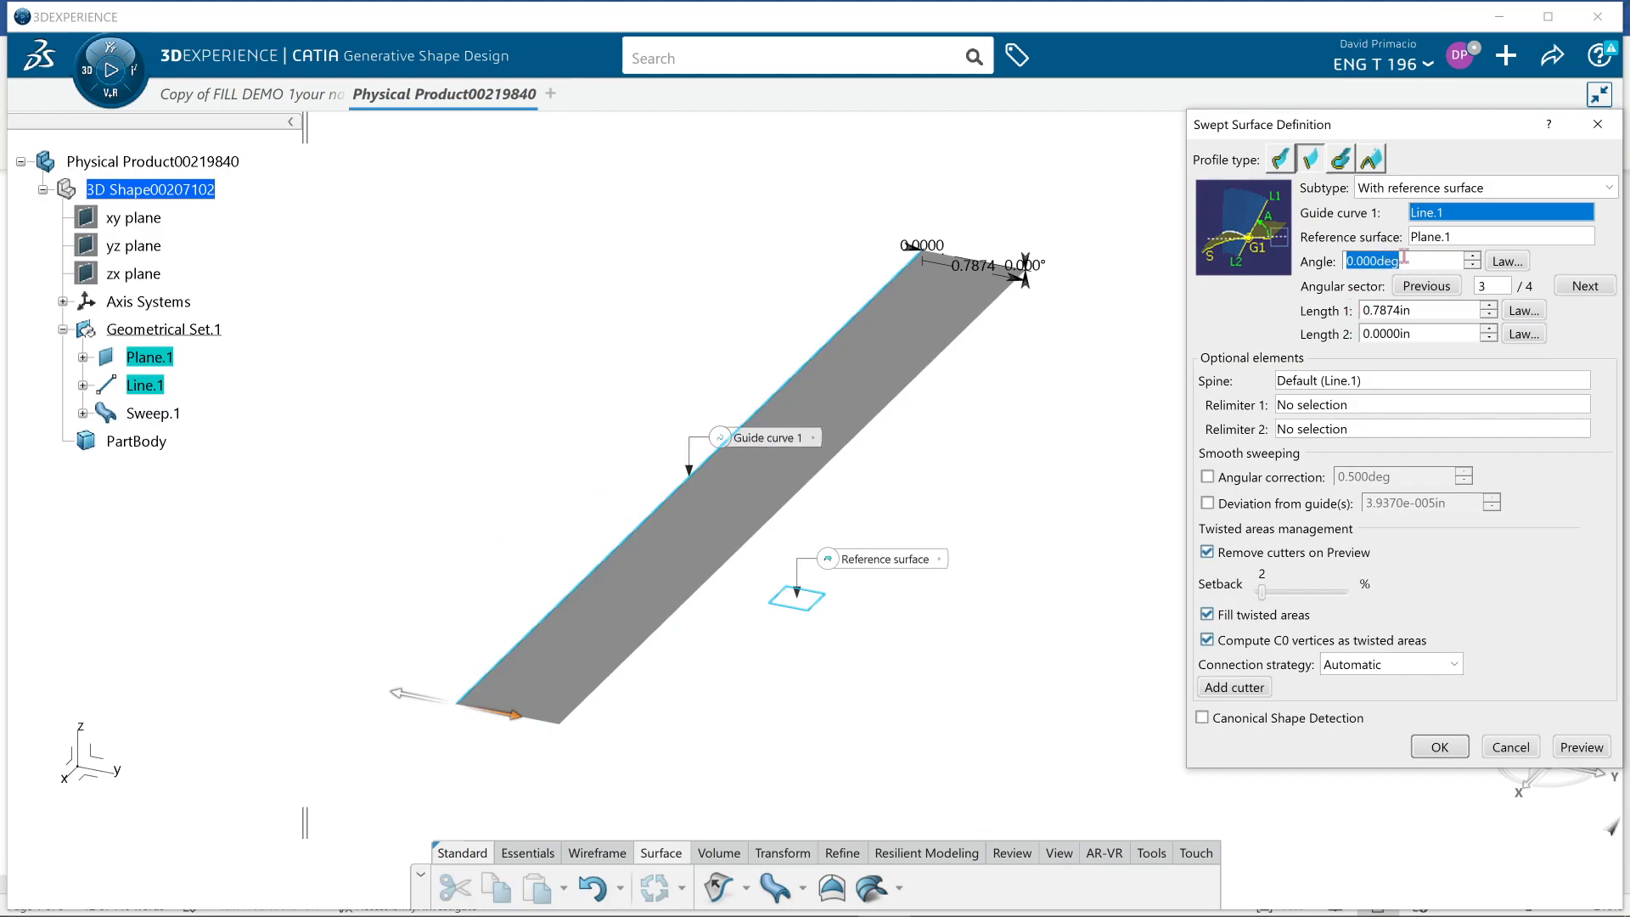
text(30)
click(1575, 745)
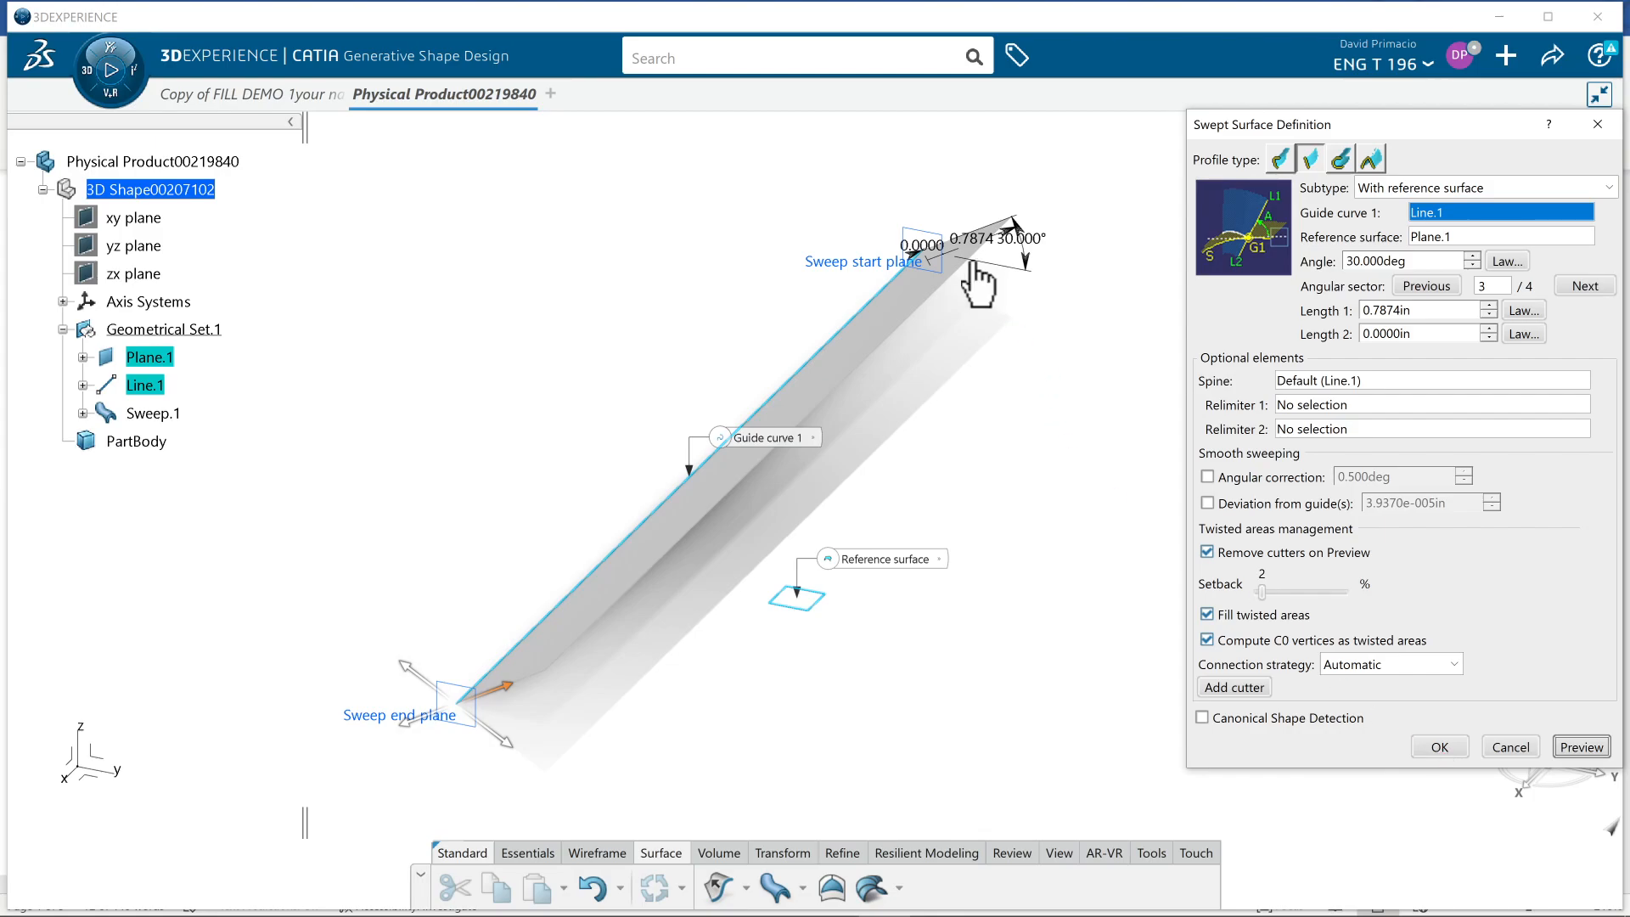
drag(1041, 259, 1050, 334)
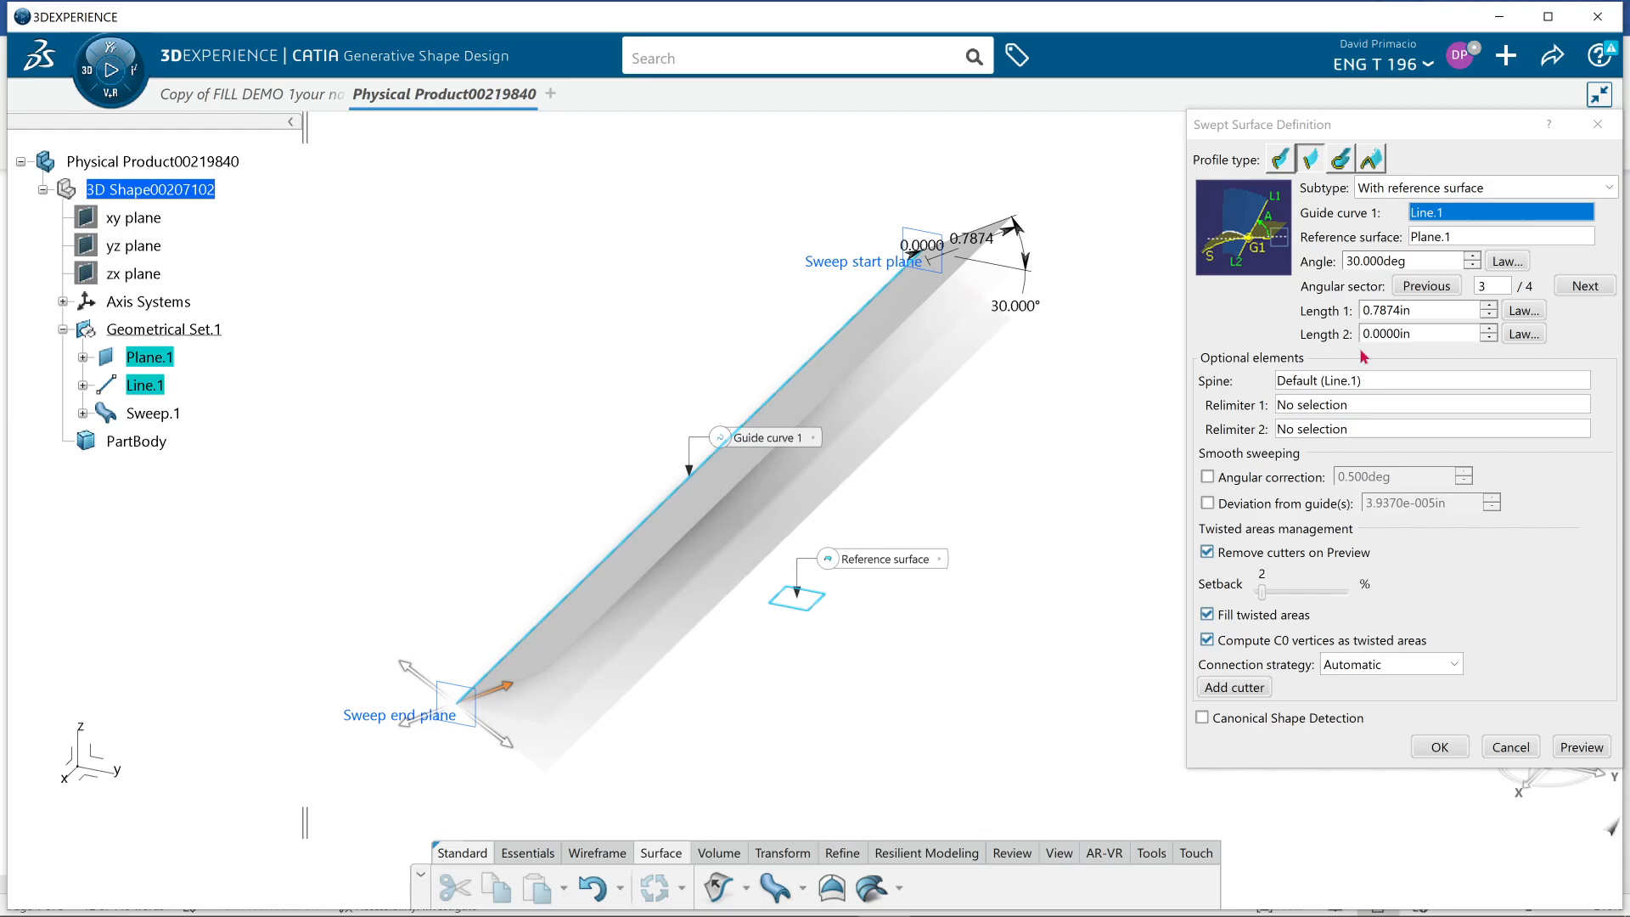
- Preview the swept surface with Length 1 at 2 in and with Length 1 at 1.5 in
double_click(1439, 310)
text(2)
click(1573, 752)
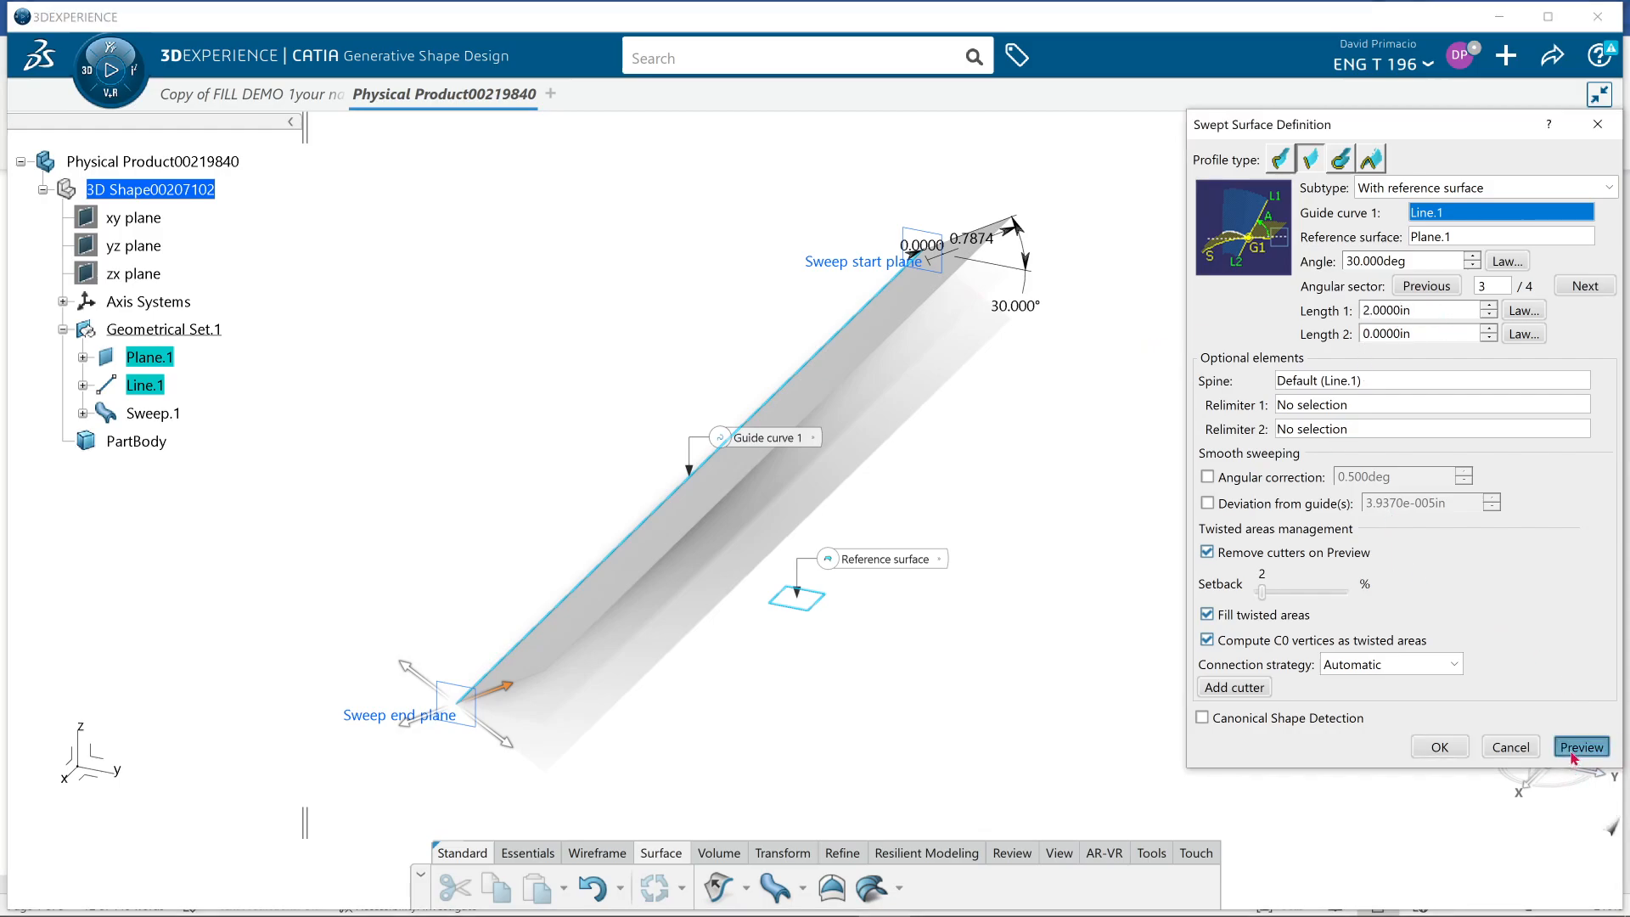
middle_drag(1019, 611, 951, 662)
double_click(1406, 309)
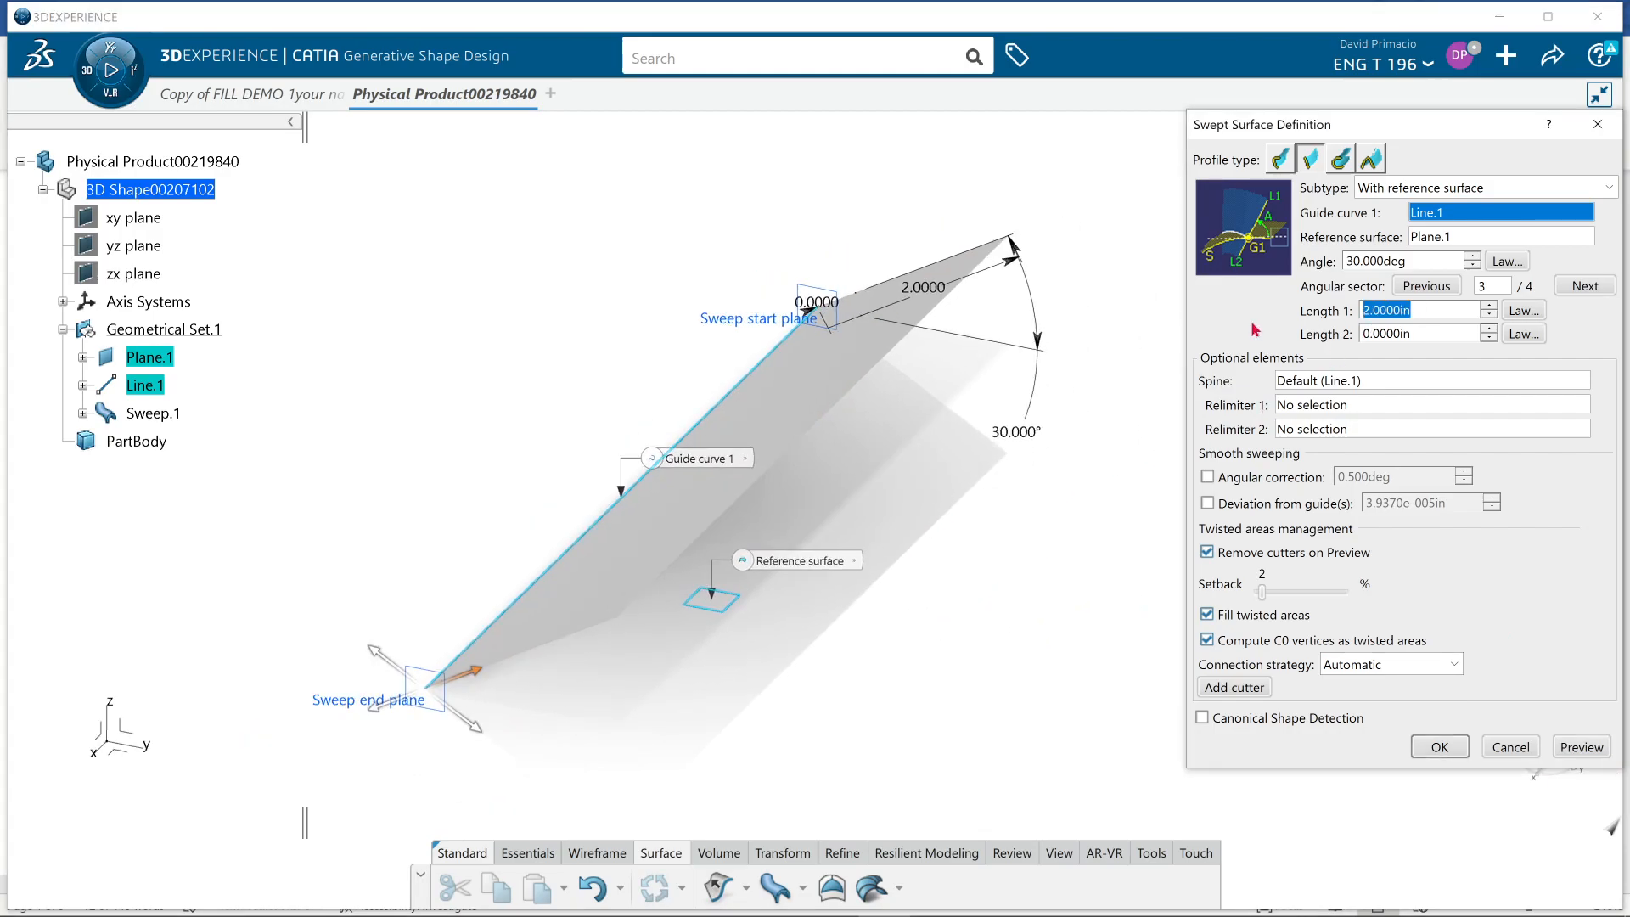
text(1.5)
click(1581, 751)
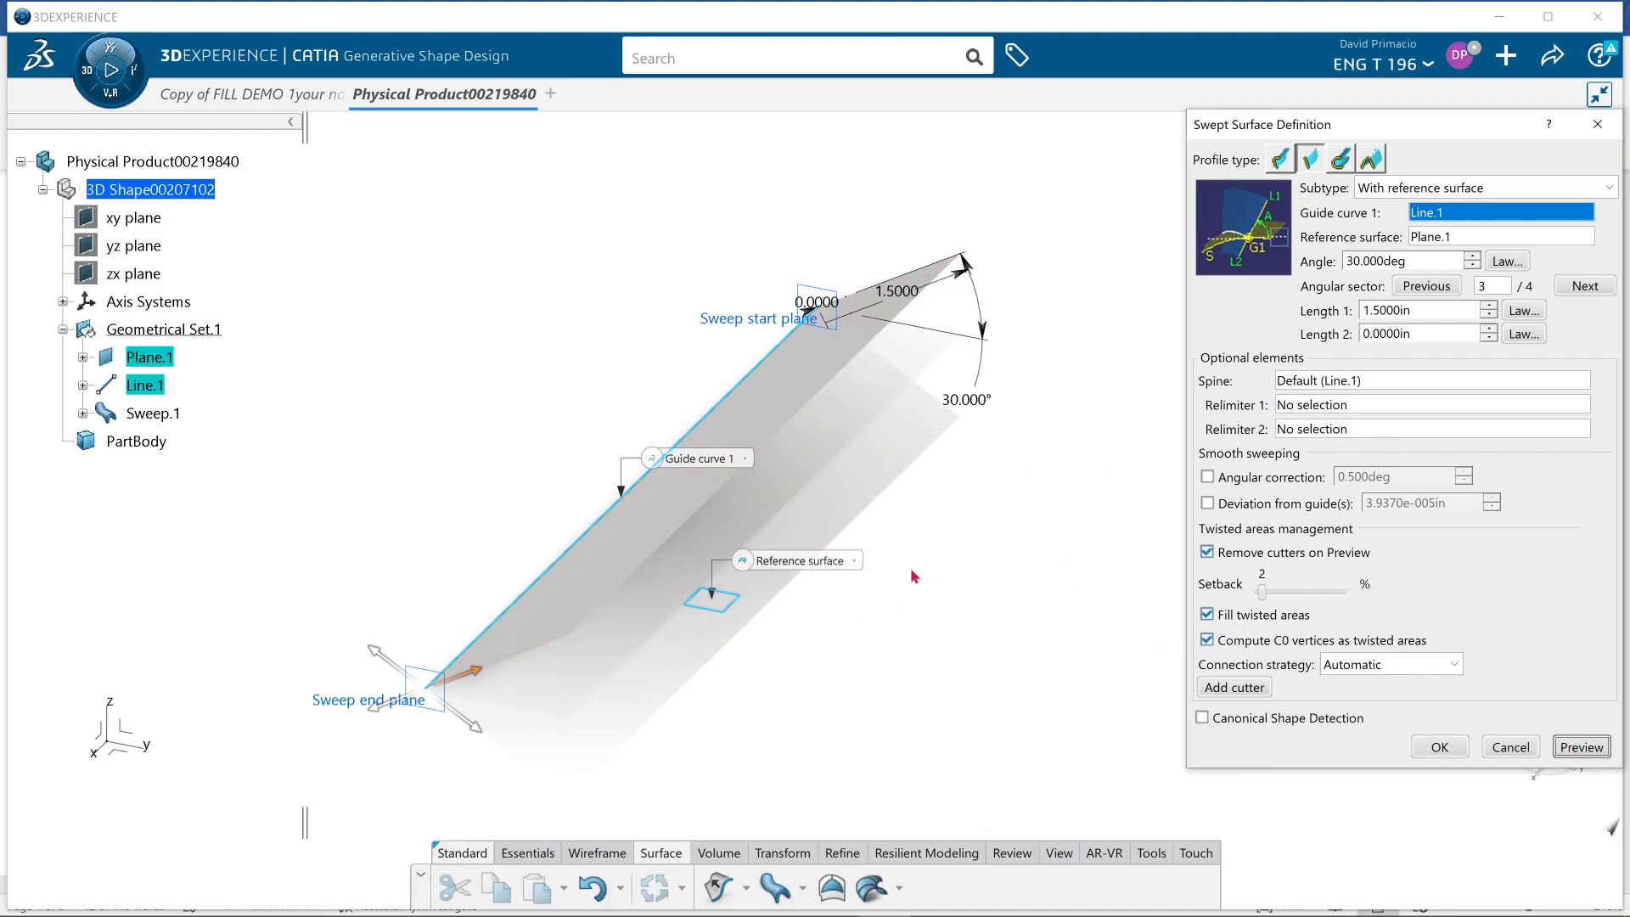
- Set the sweep's Length 1 to 1 in, preview it, and accept the surface definition
double_click(1410, 306)
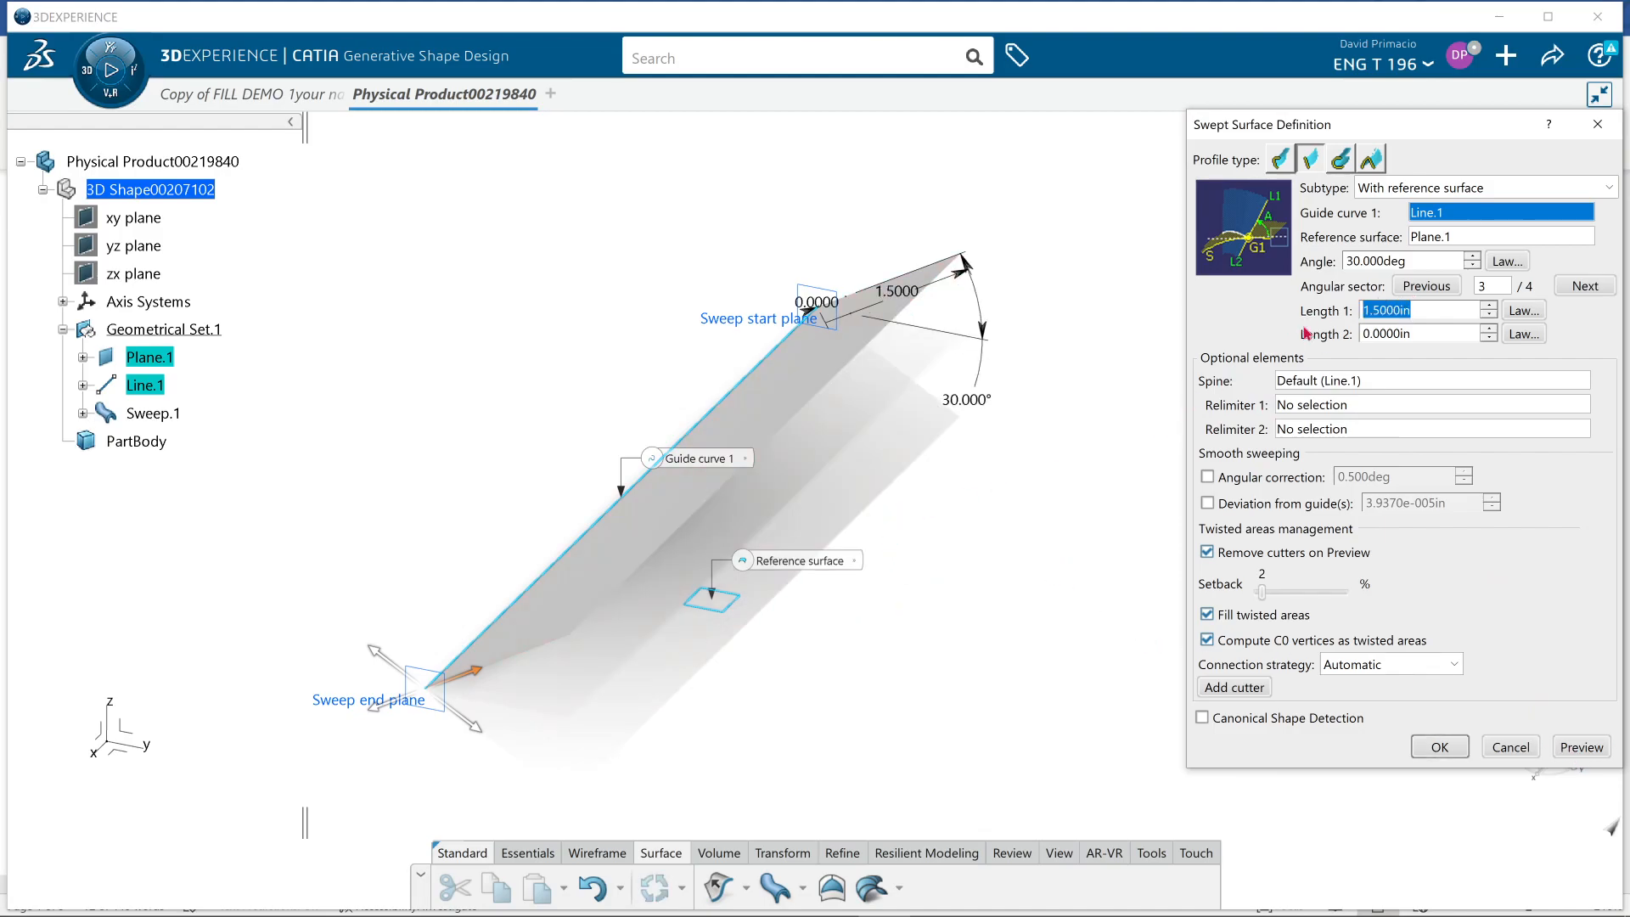
text(1)
click(1592, 751)
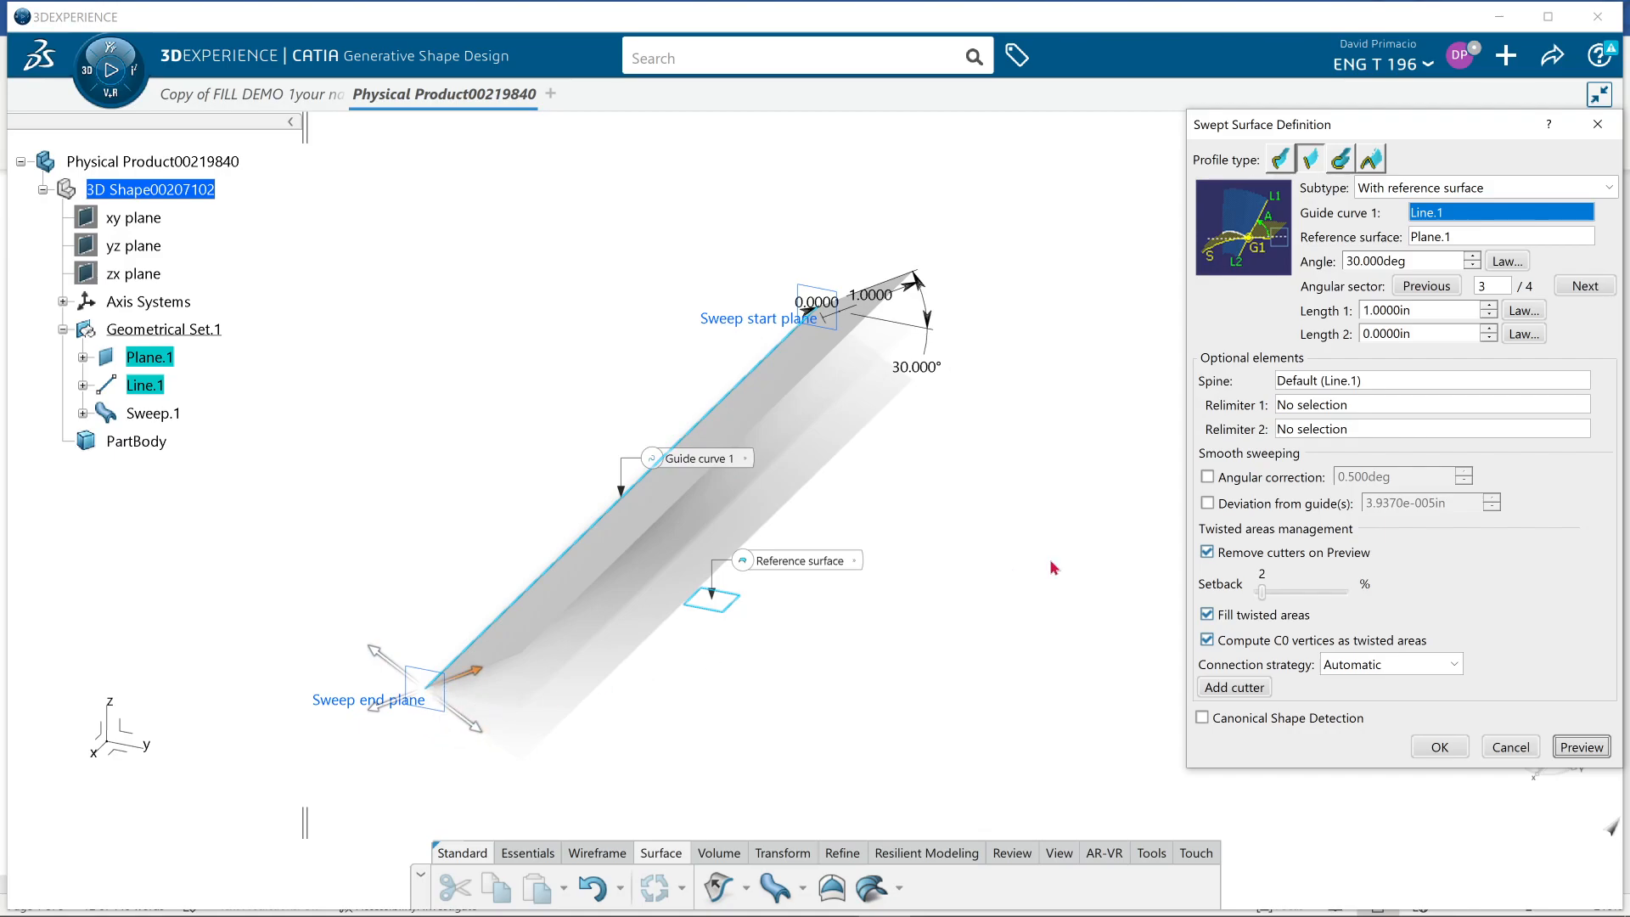
click(1438, 747)
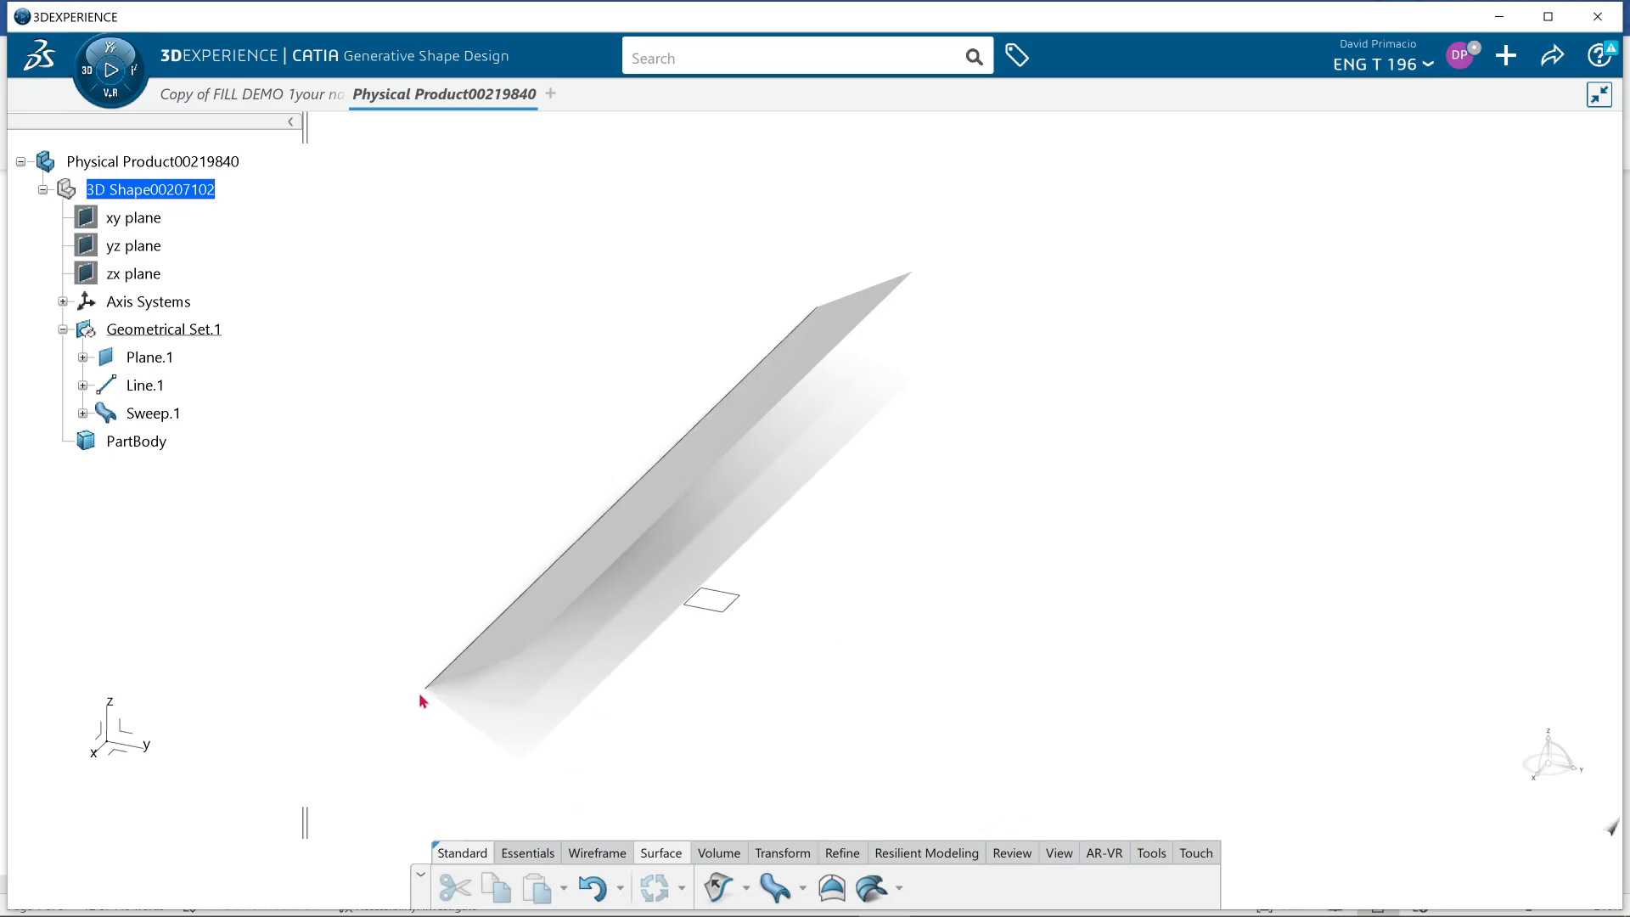
- Reopen the swept surface, set its angle to 0 degrees, and accept the change
double_click(548, 605)
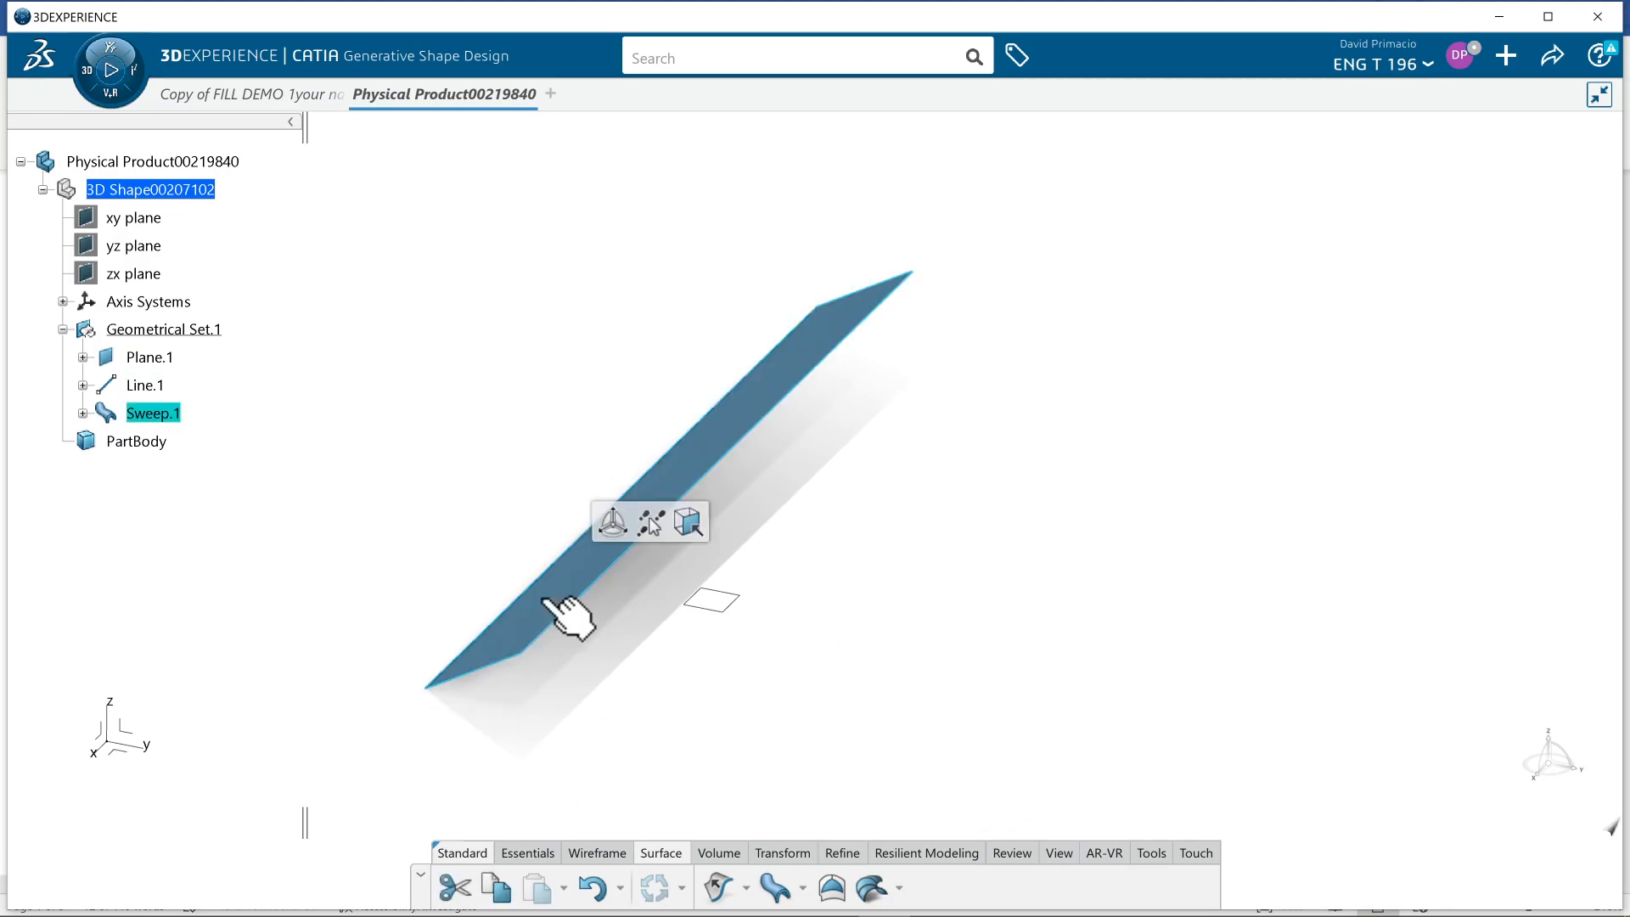
text(0)
key(Return)
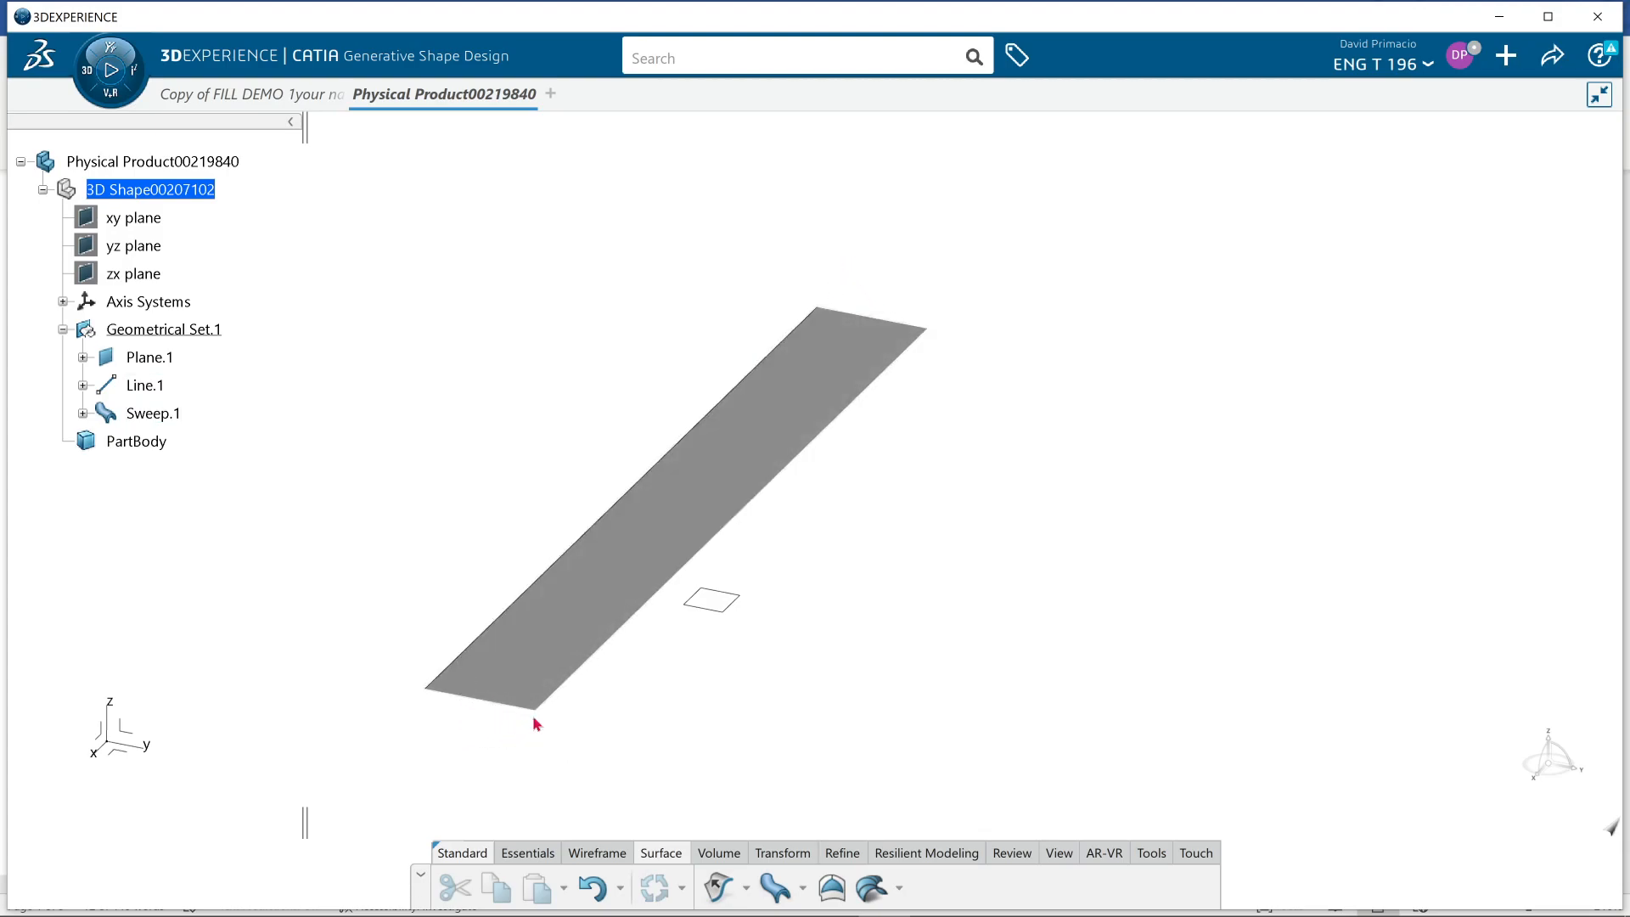
- Give the sweep's angle a linear law with start value 0 and end value 30 degrees, and preview the twist
double_click(639, 548)
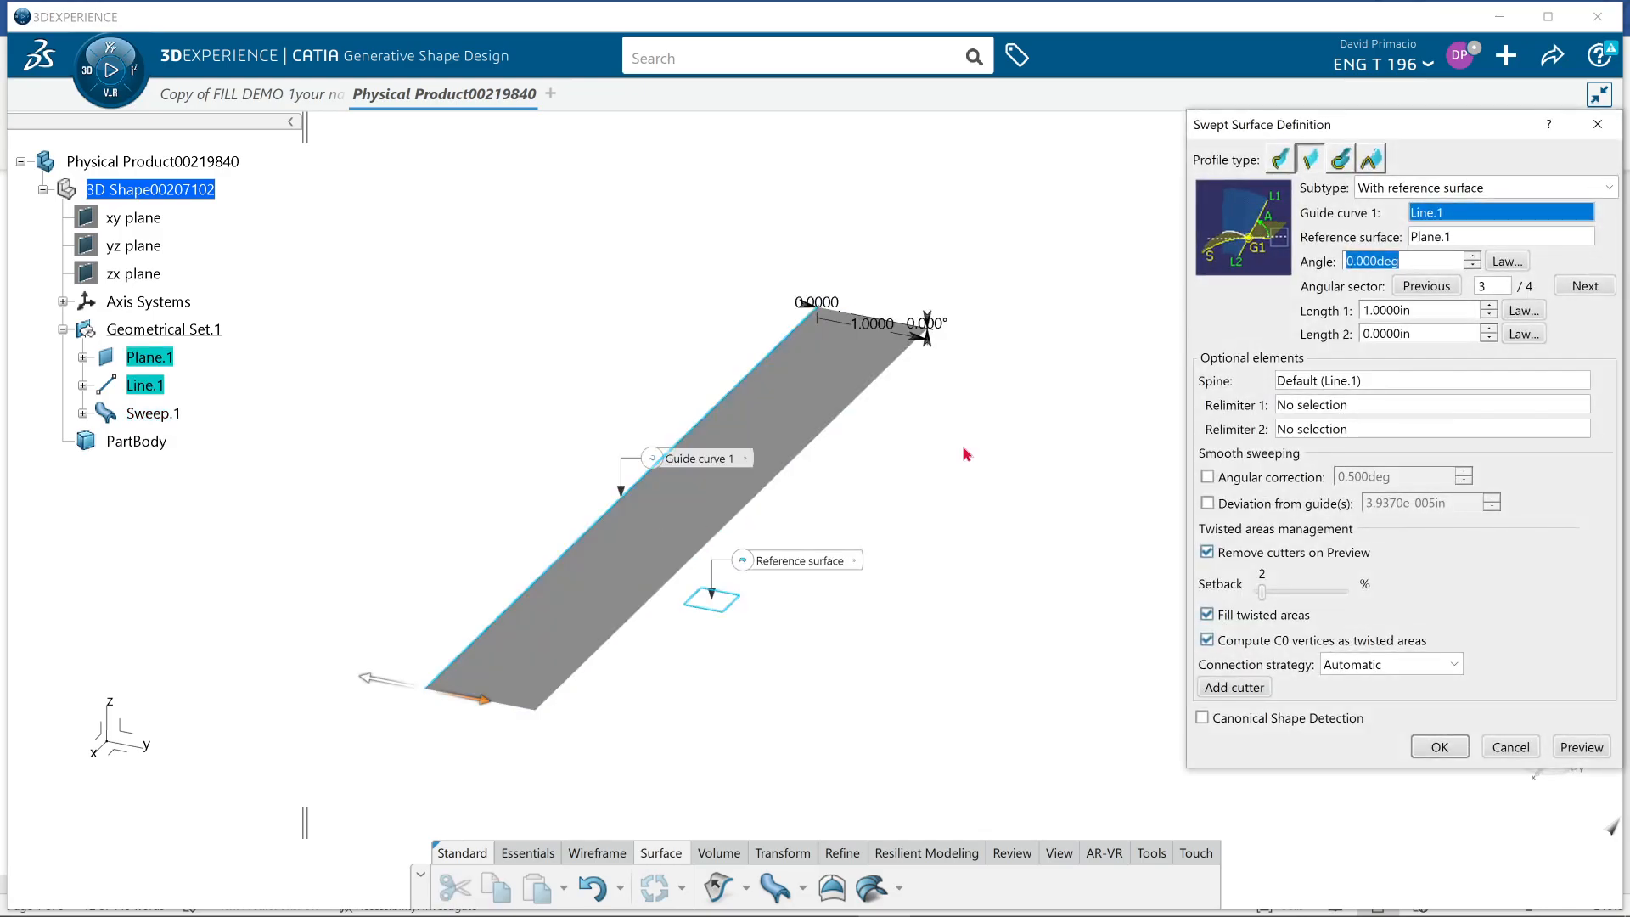
click(1508, 261)
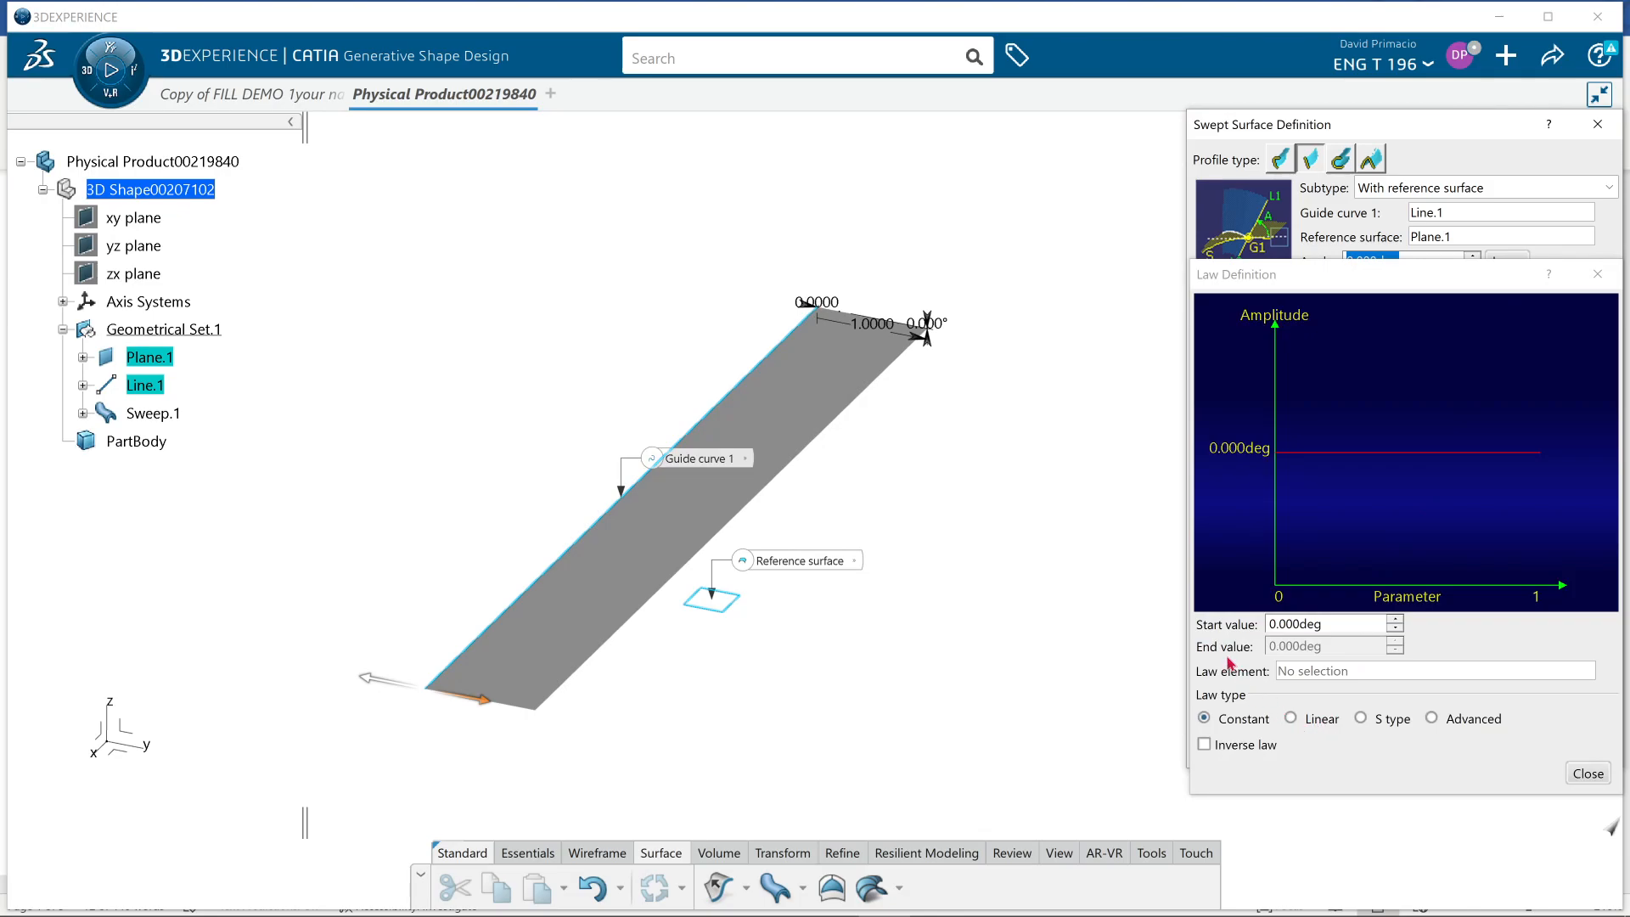
click(1287, 651)
click(1292, 719)
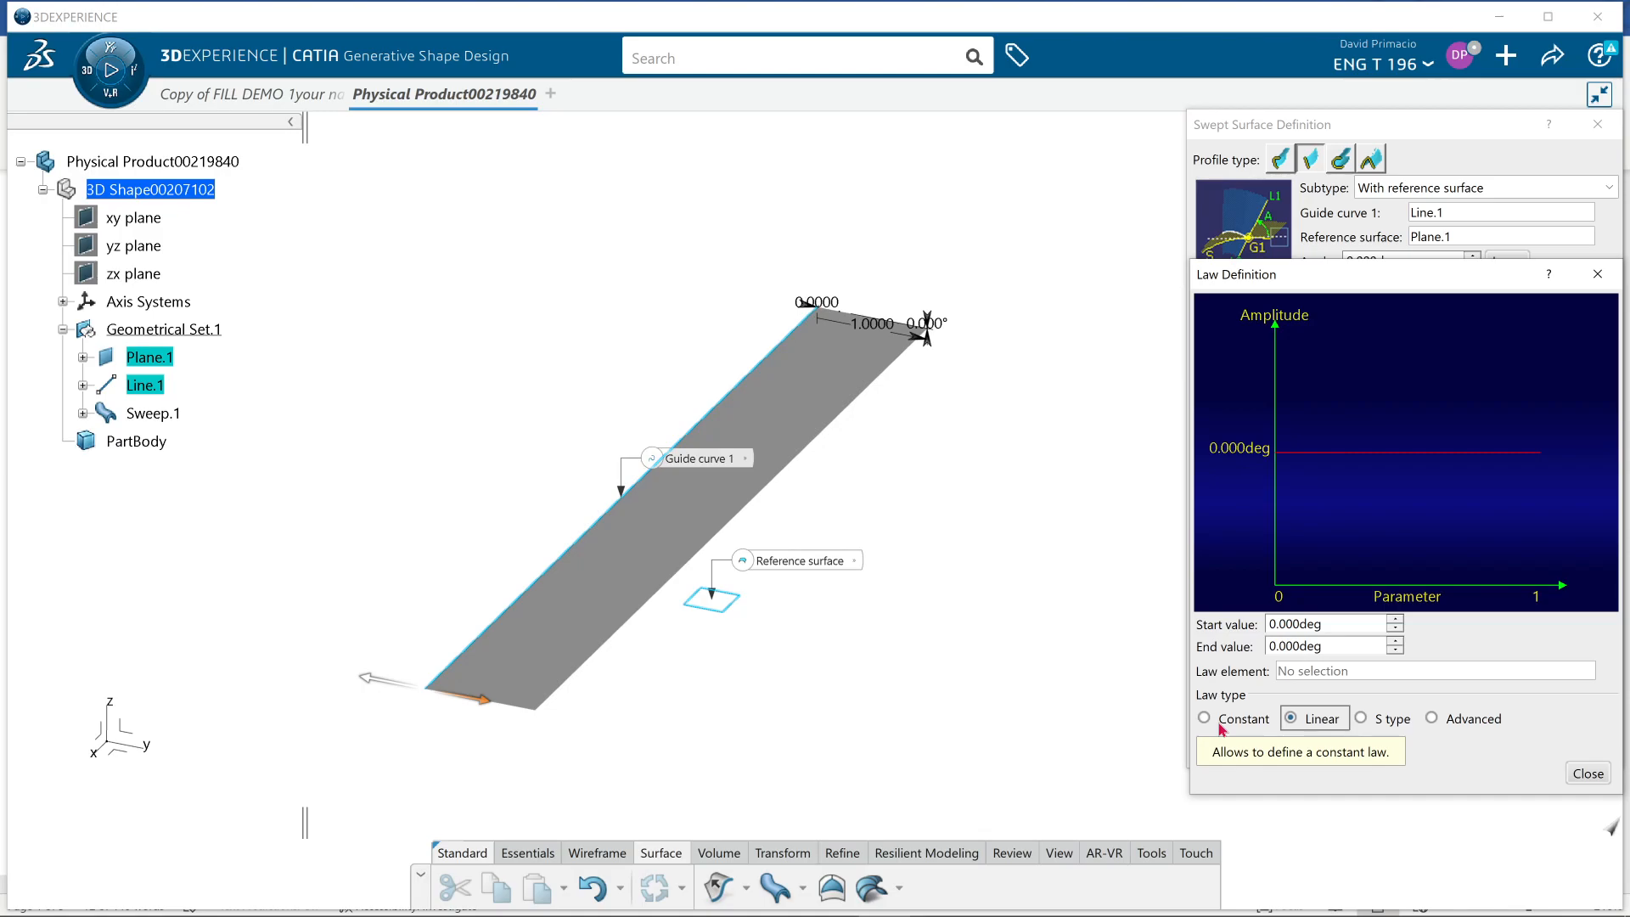
click(1272, 643)
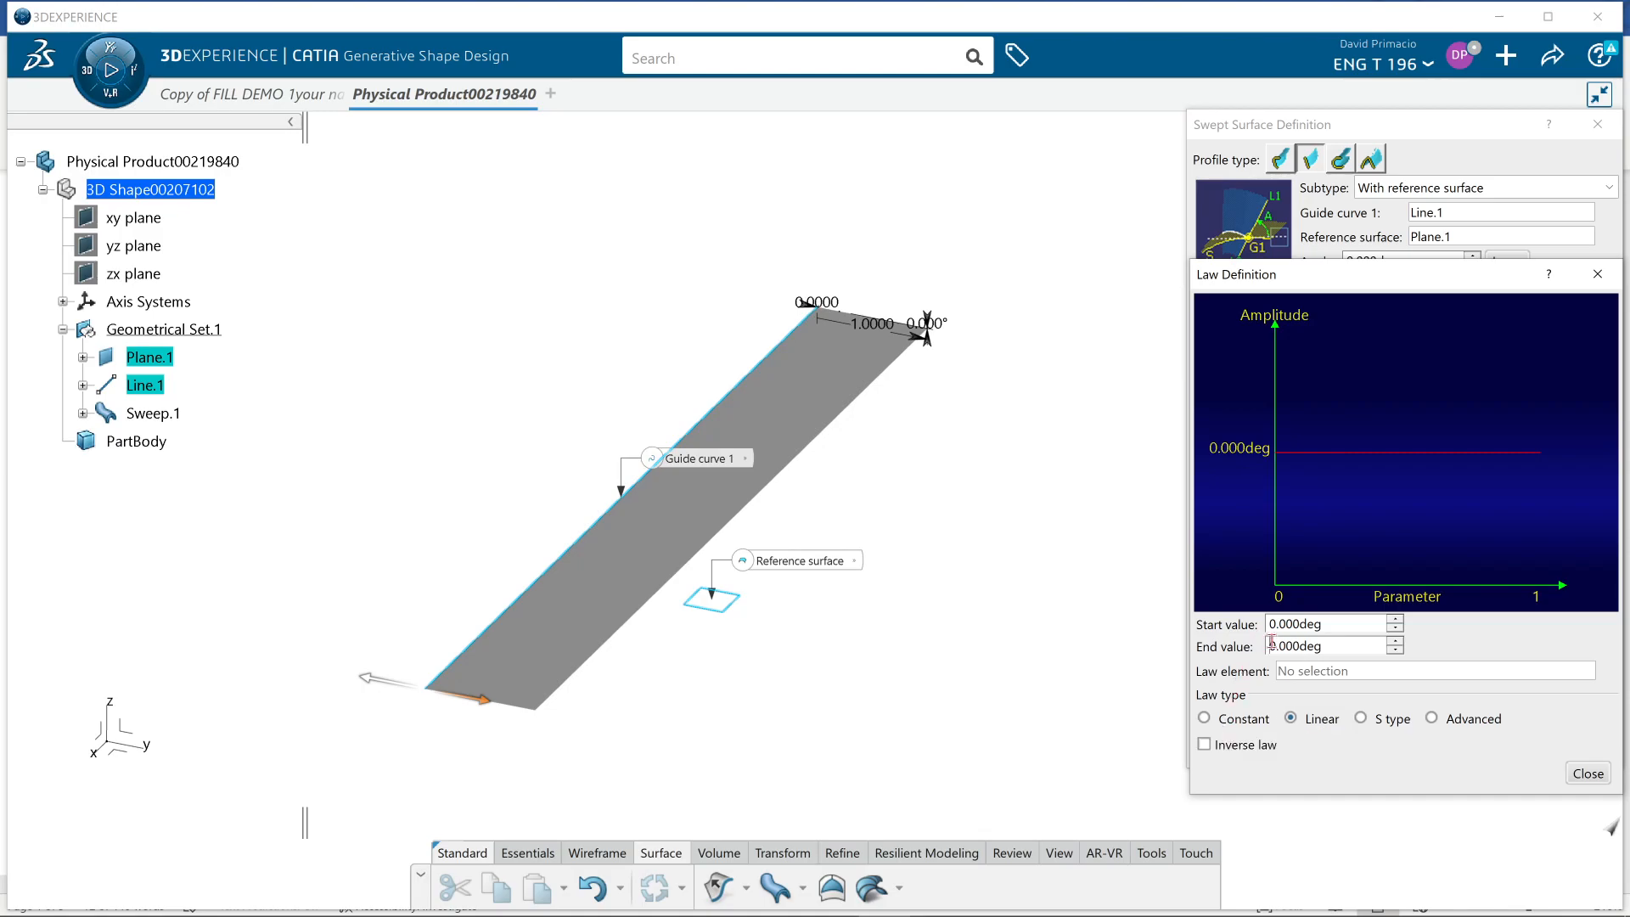
text(3)
click(1569, 775)
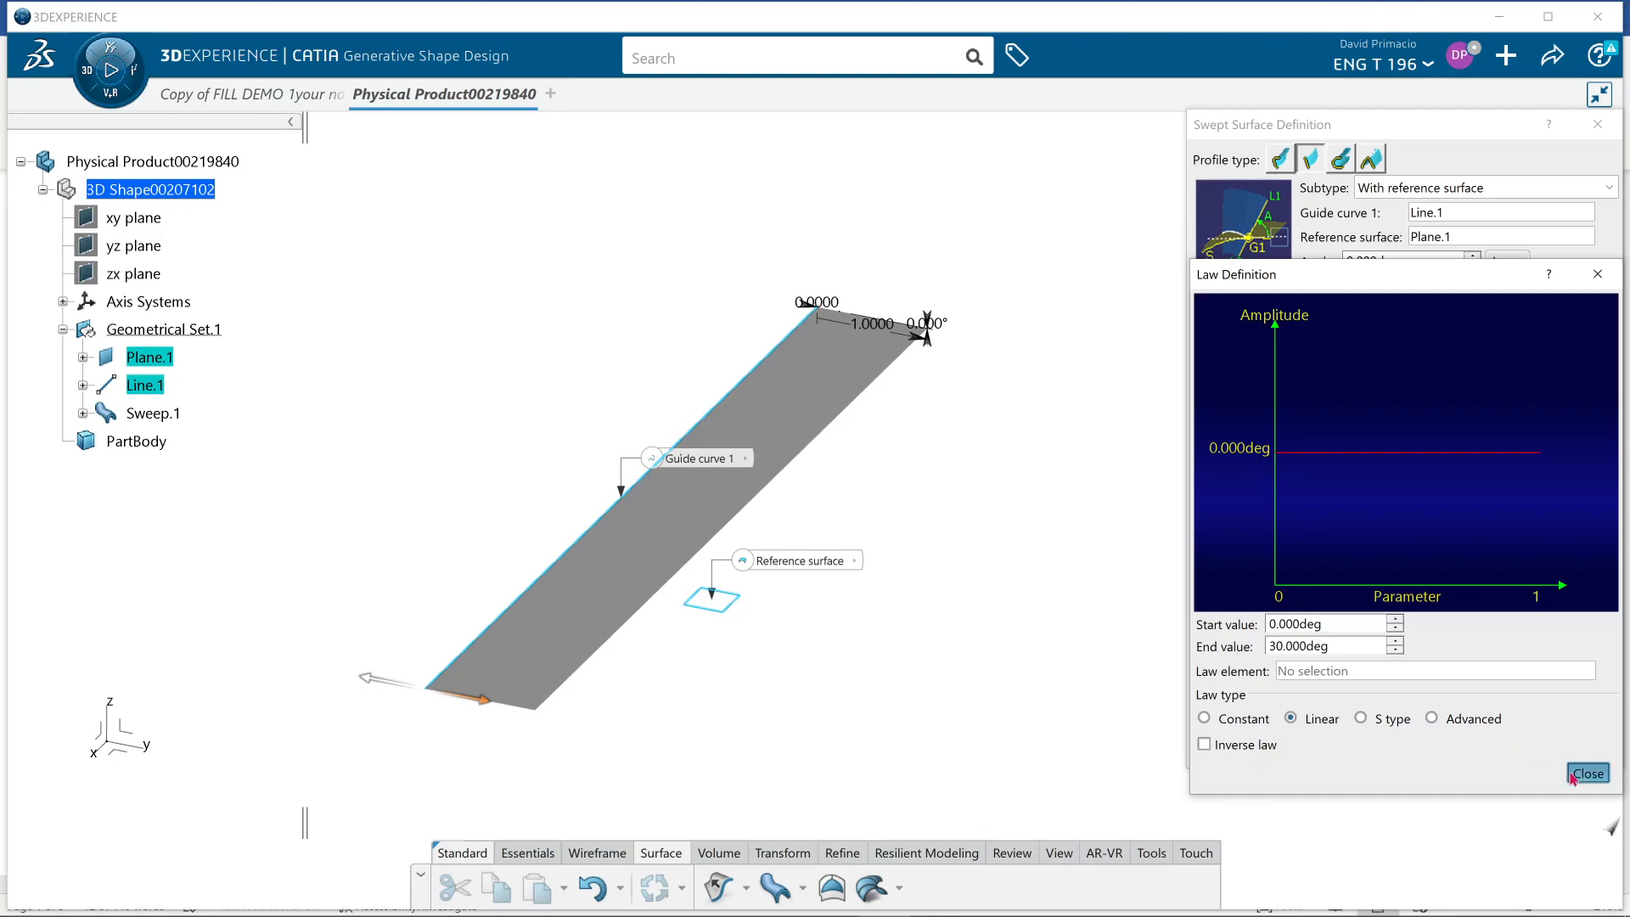
click(1579, 747)
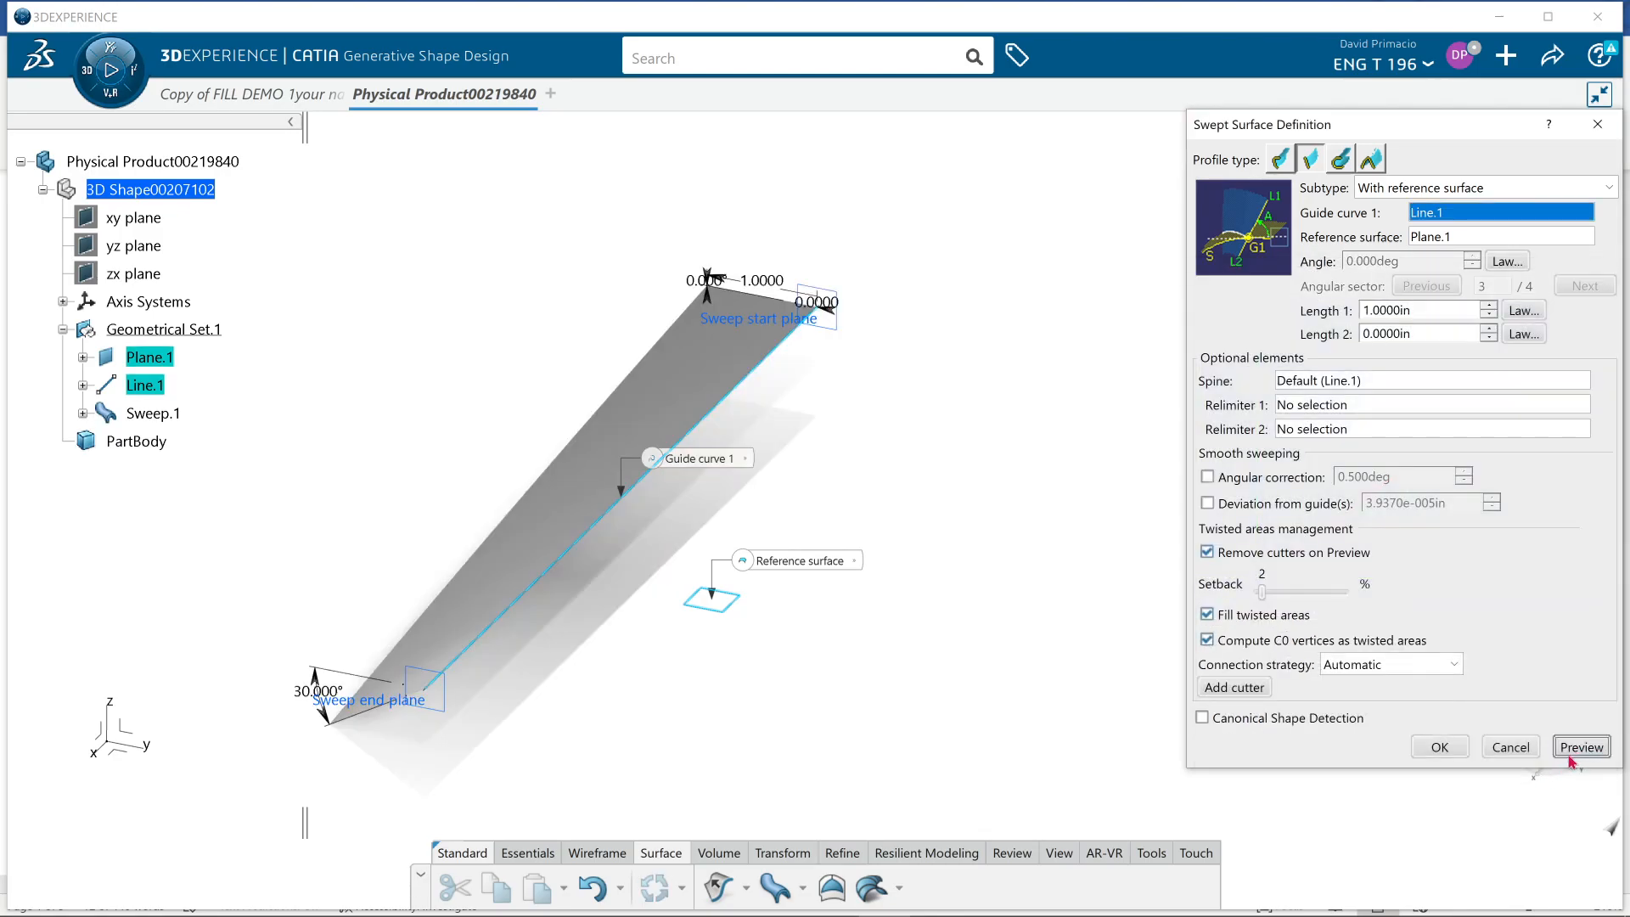
- Invert the sweep's angle law to swap which end has the 30 degree angle, and preview the surface
middle_drag(593, 737, 679, 695)
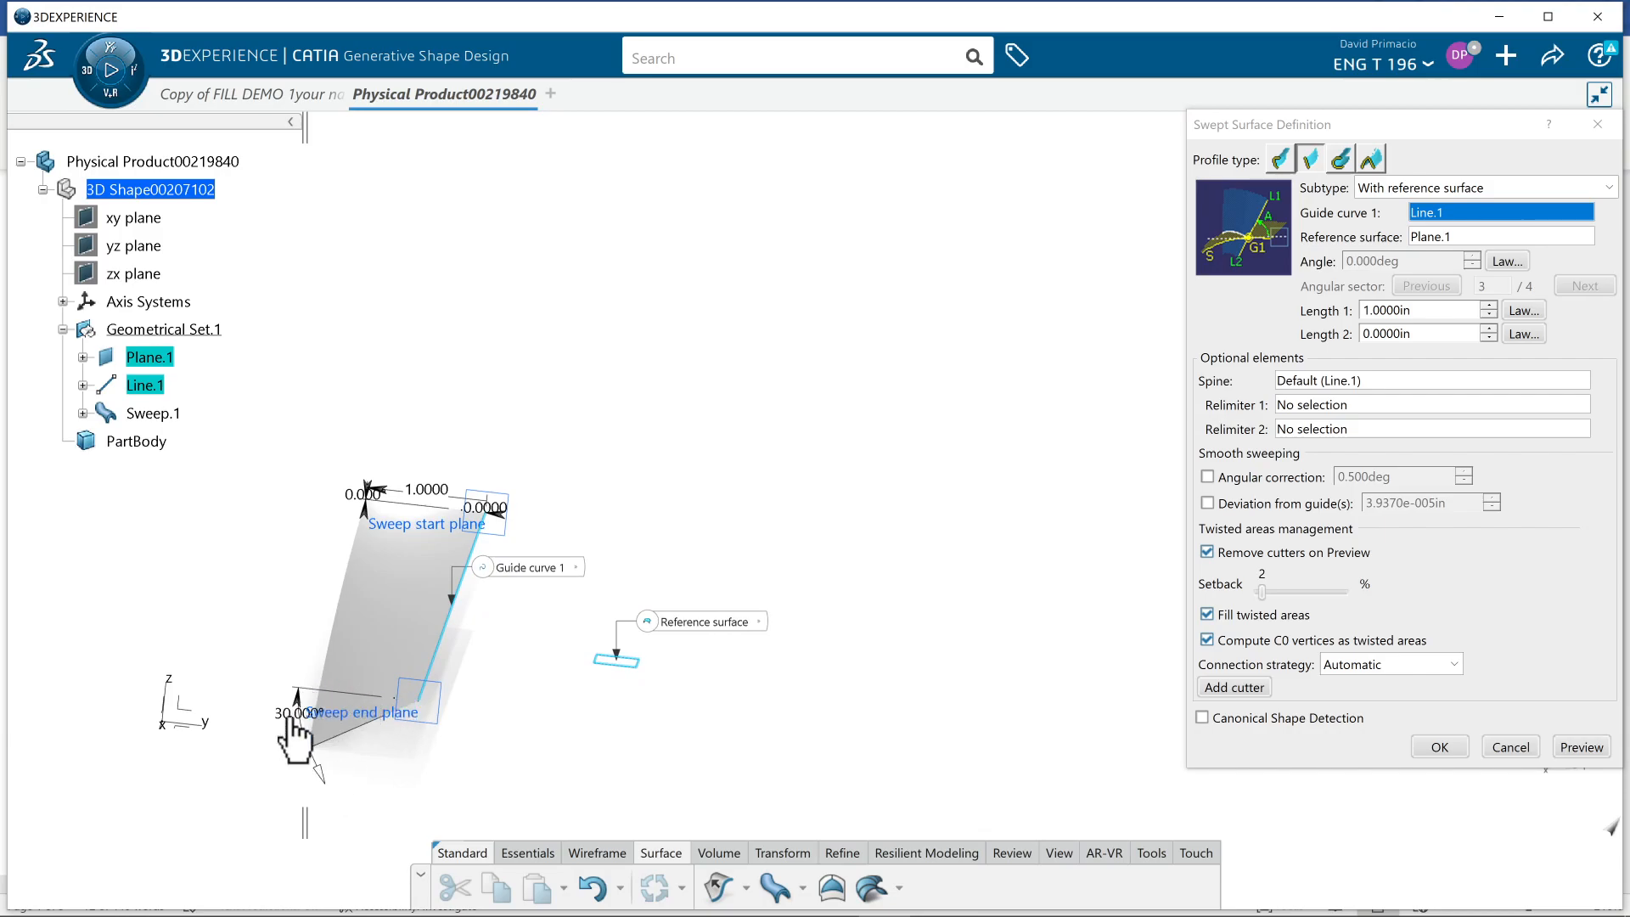
middle_drag(399, 755, 404, 712)
middle_drag(586, 691, 564, 379)
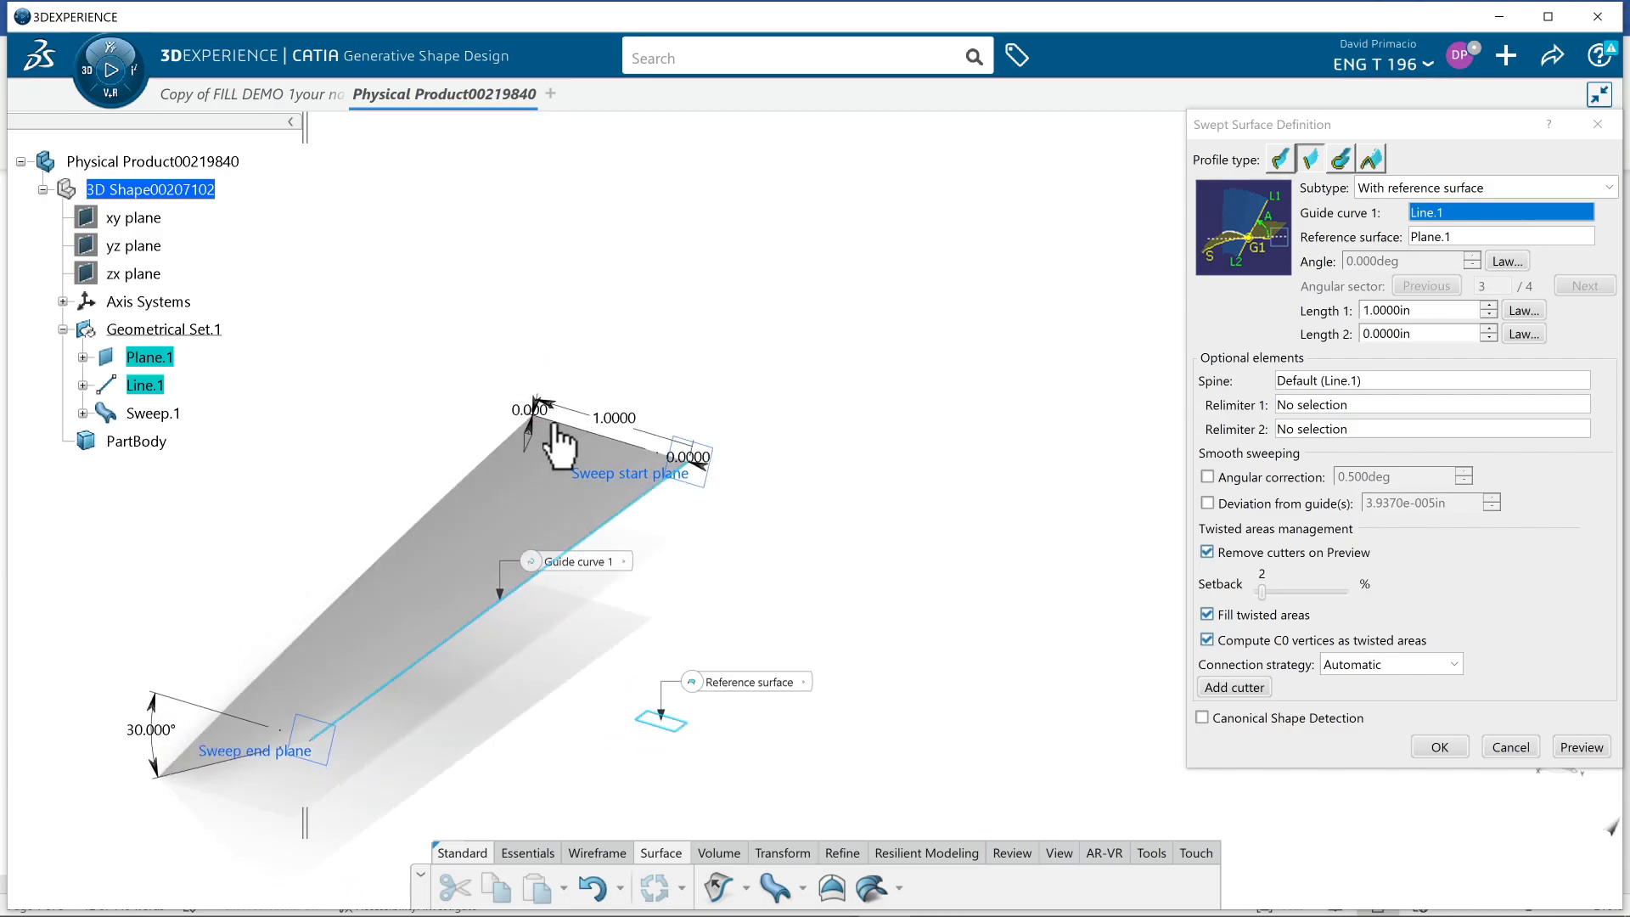
middle_drag(586, 743, 663, 666)
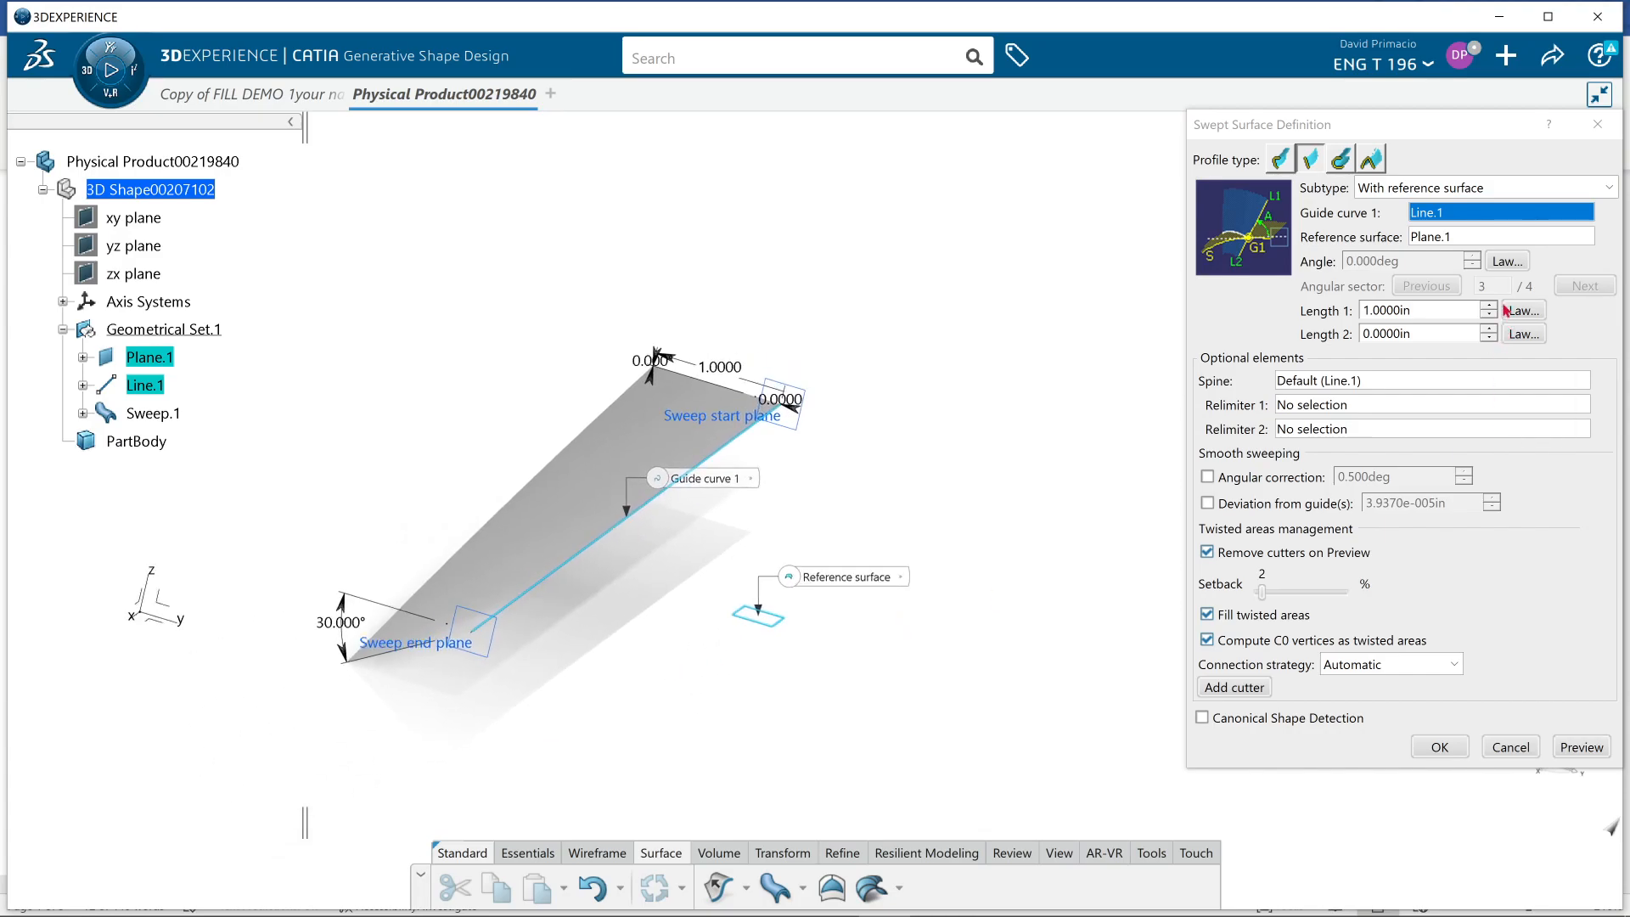
click(1504, 262)
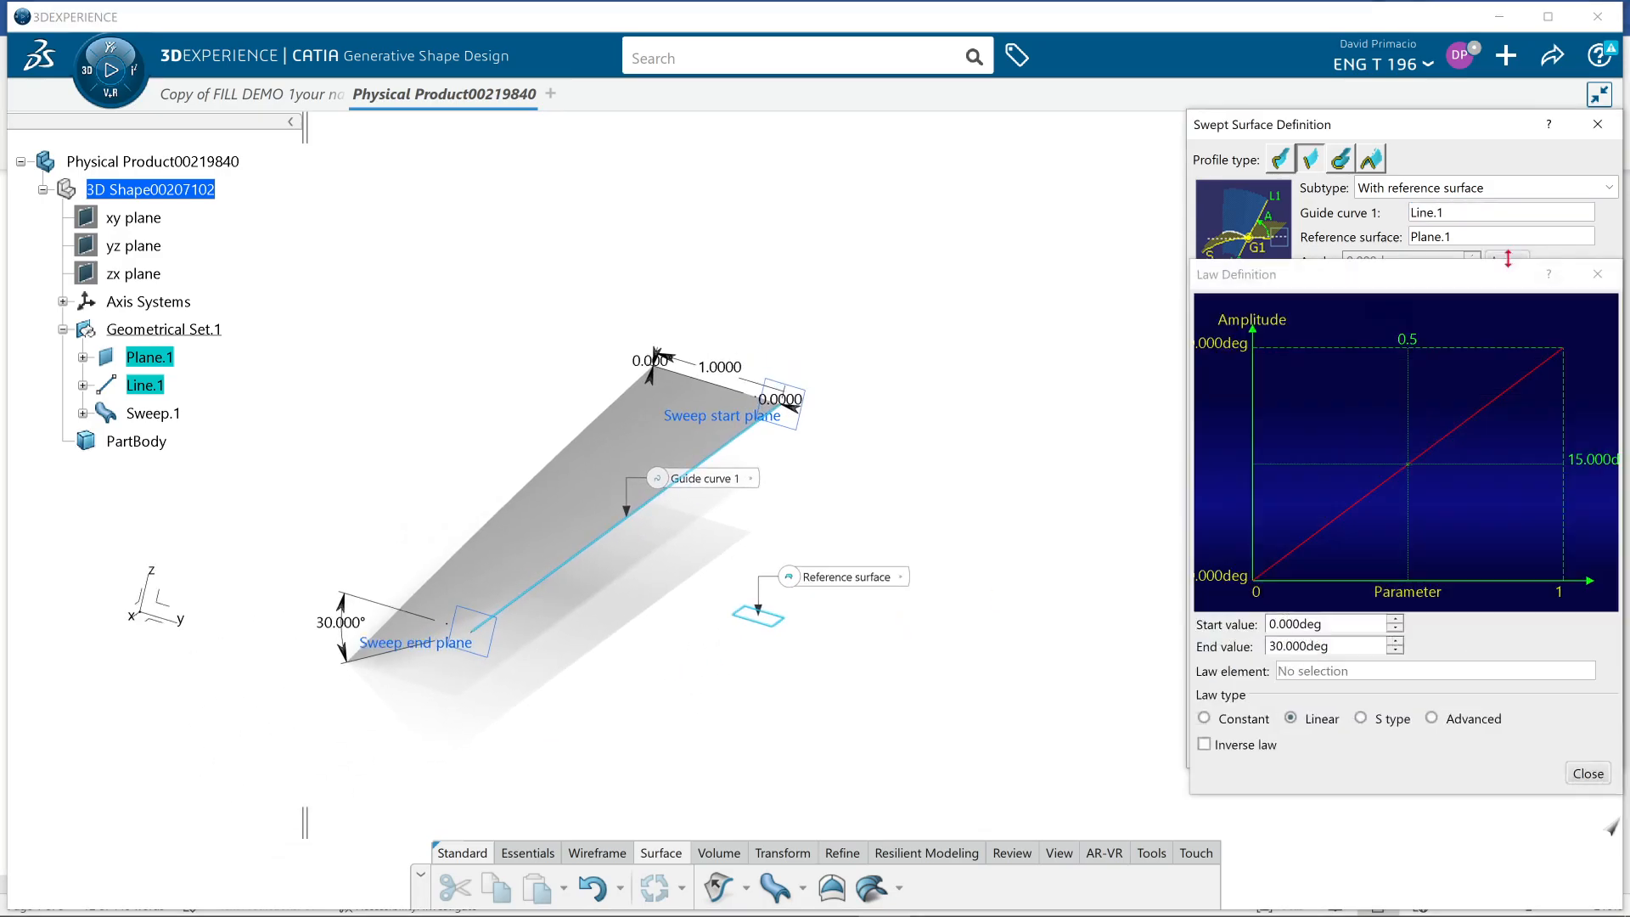
click(1238, 745)
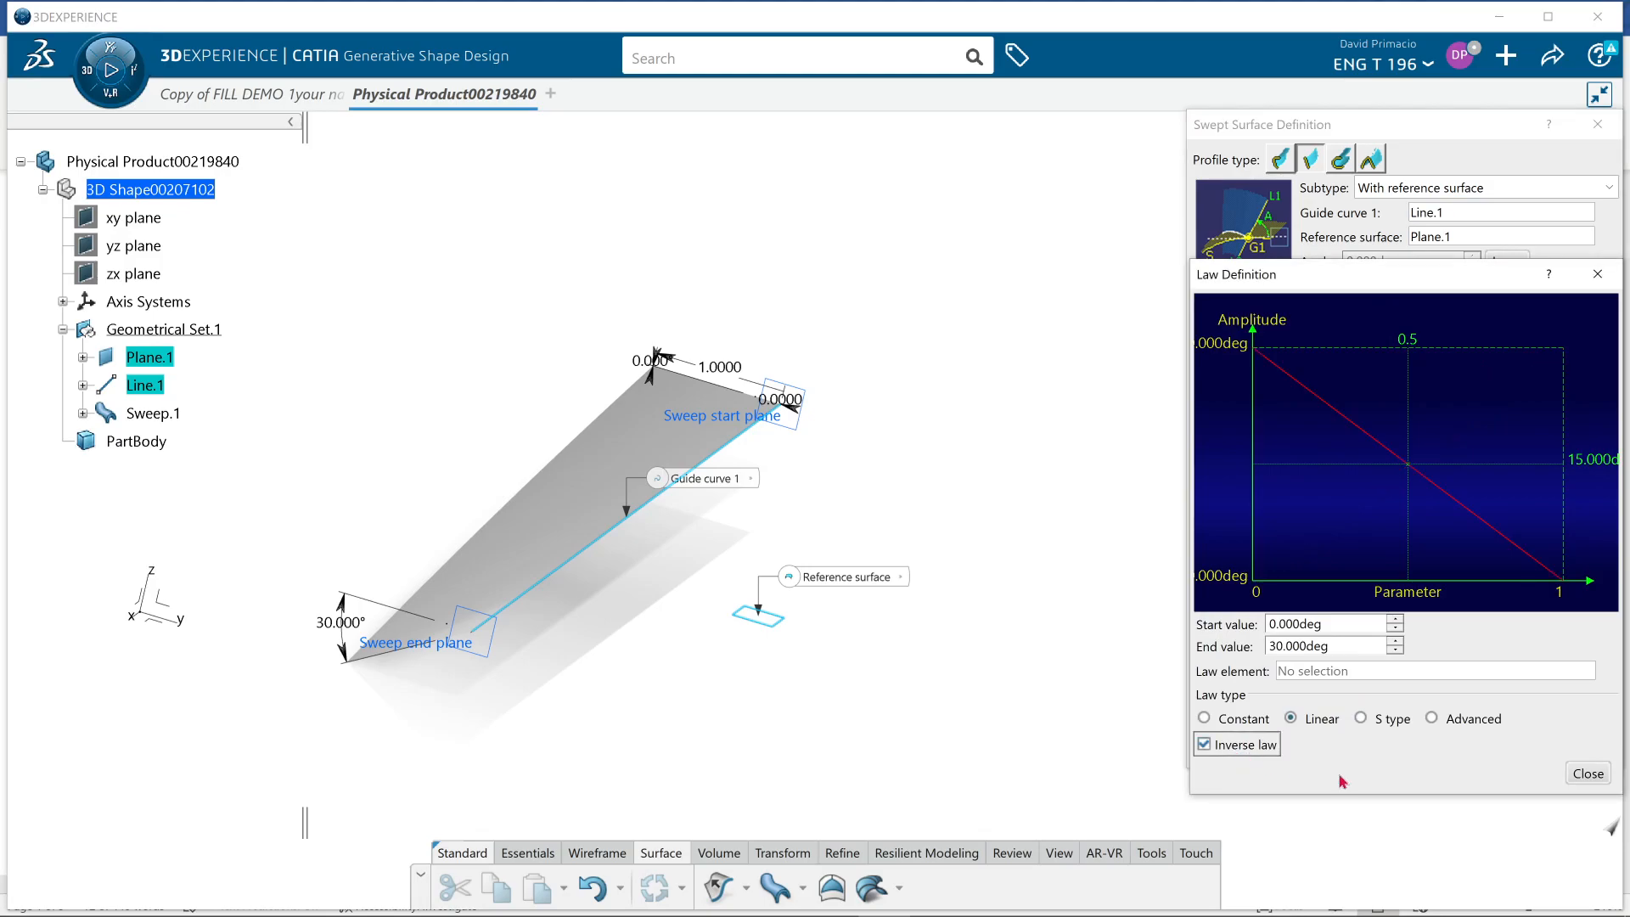
click(1587, 773)
click(1581, 749)
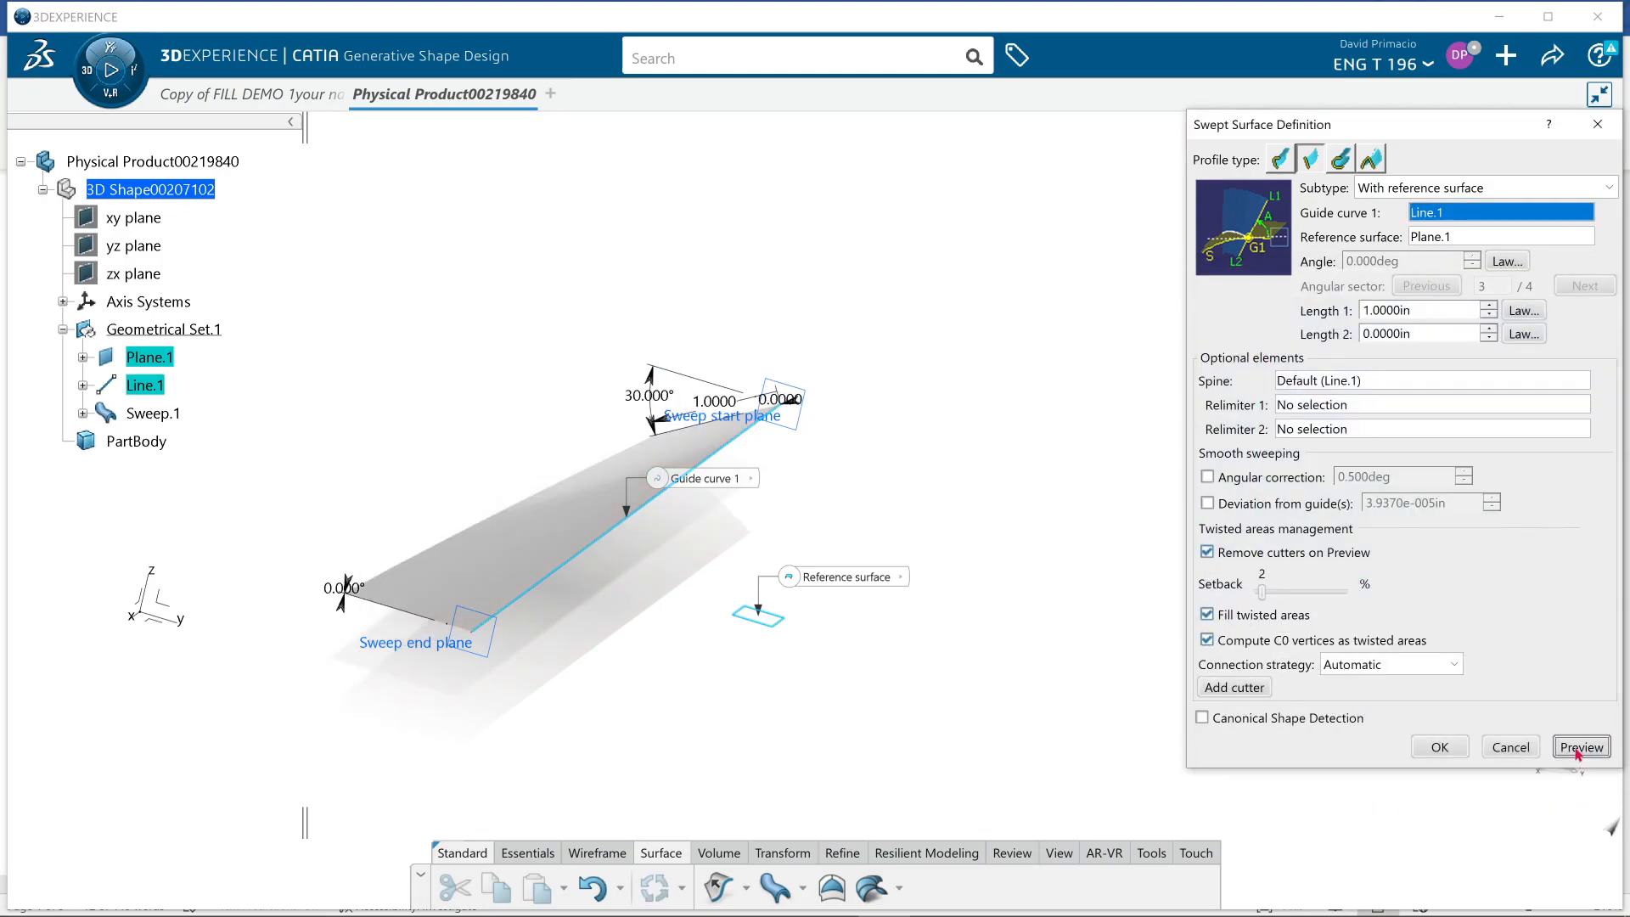
- Set the start value of the sweep's angle law to 90 degrees and preview the surface
middle_drag(509, 836, 746, 753)
middle_drag(853, 596, 846, 441)
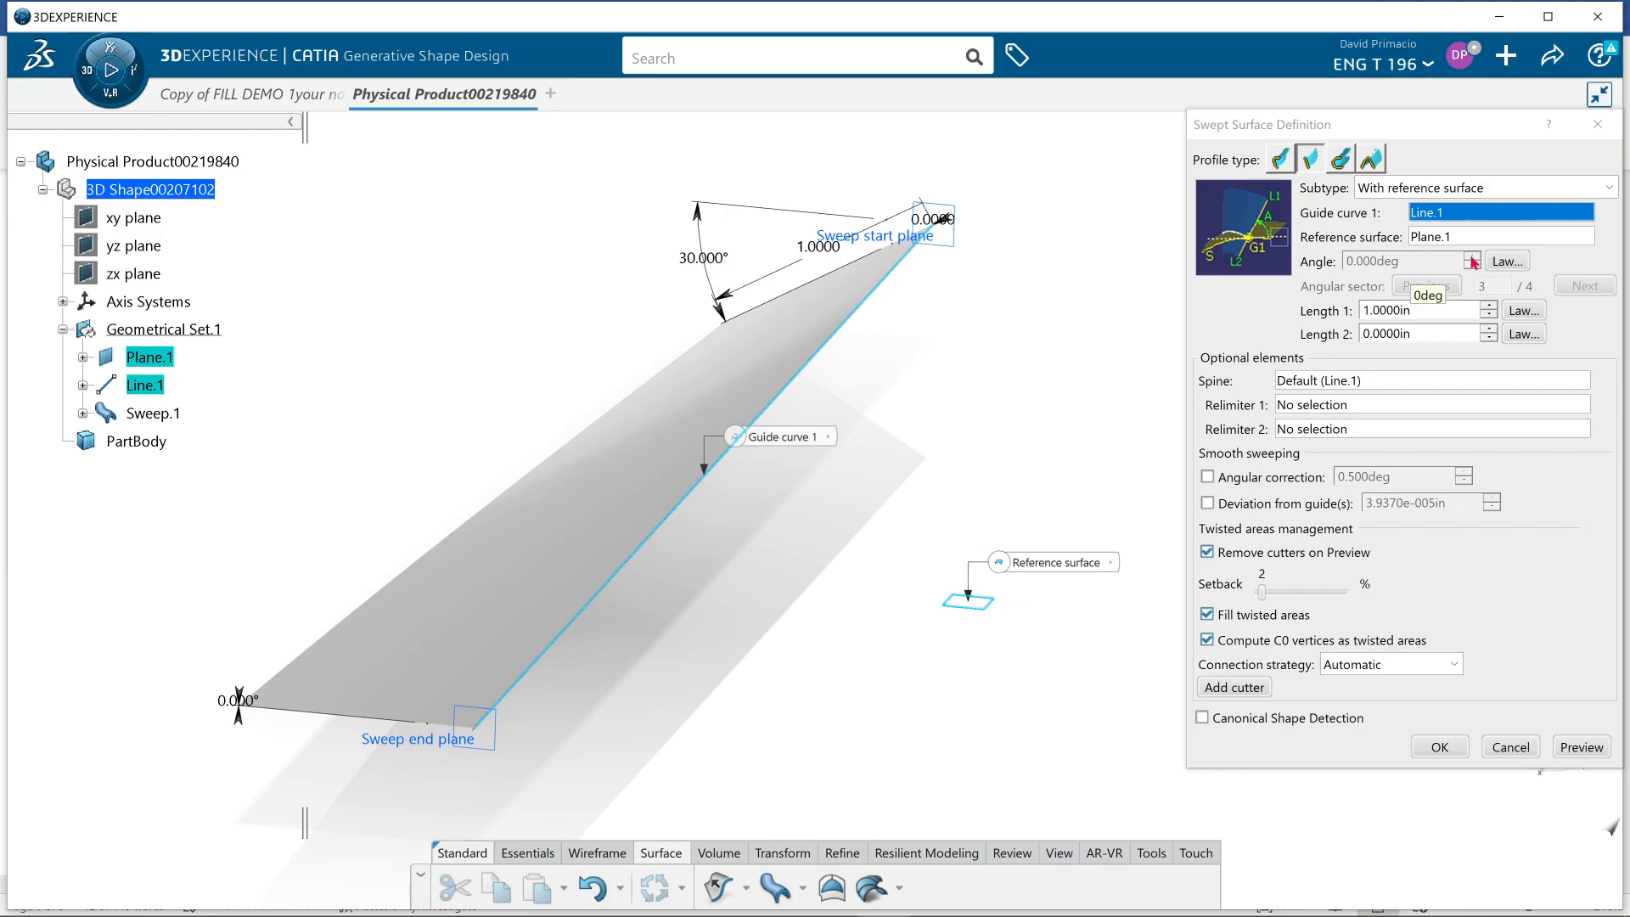
click(1502, 264)
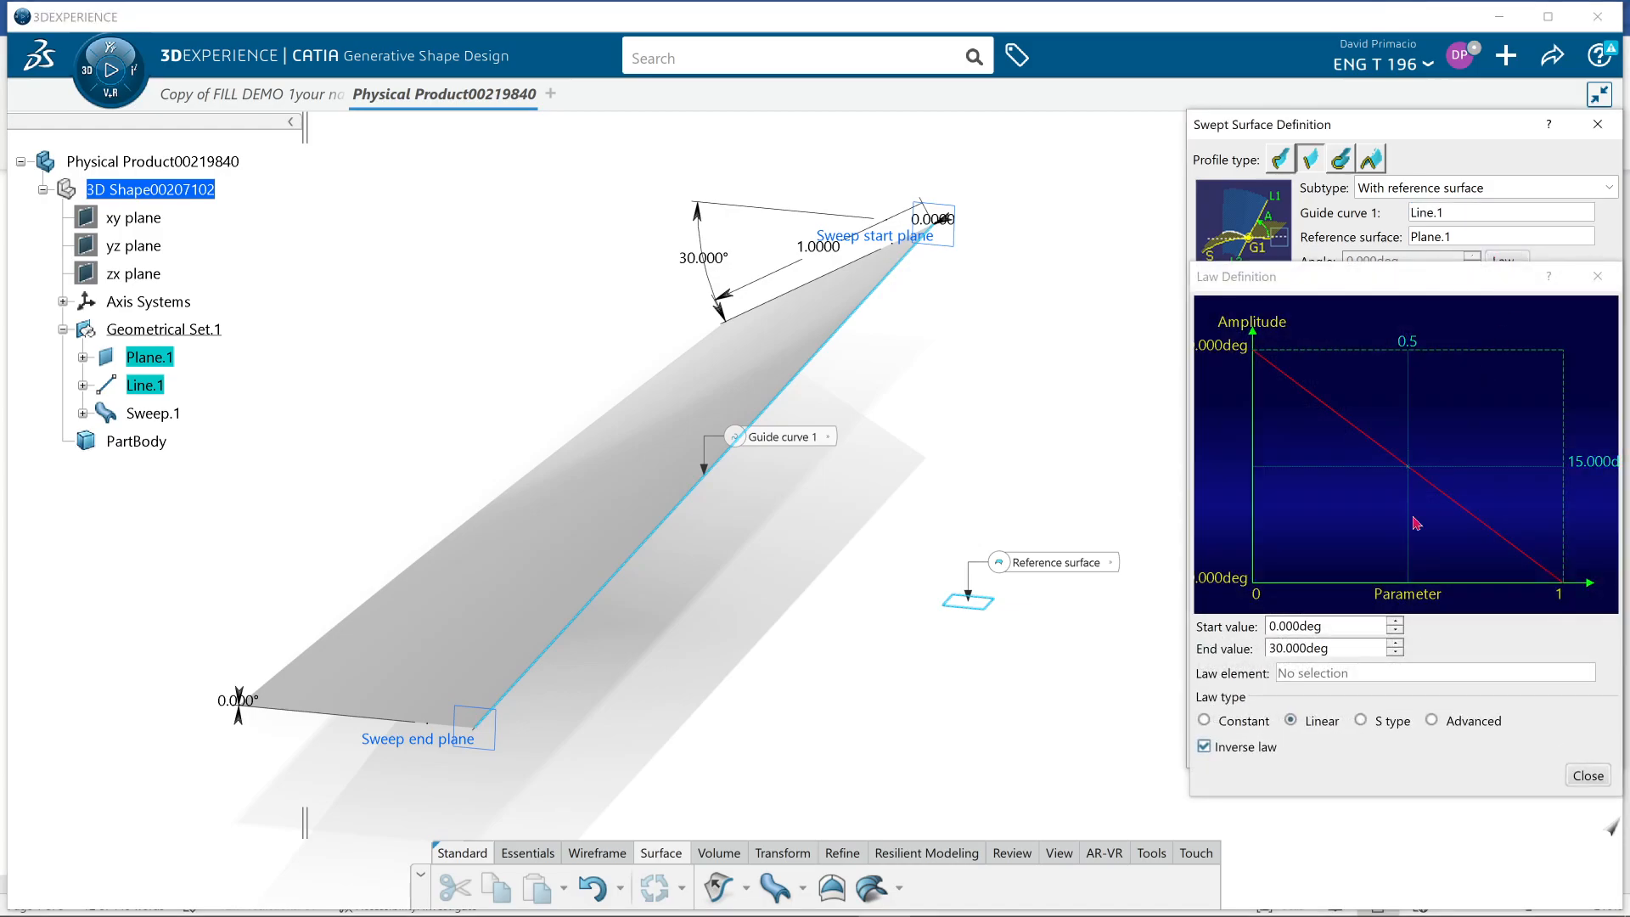
drag(1374, 629, 1170, 663)
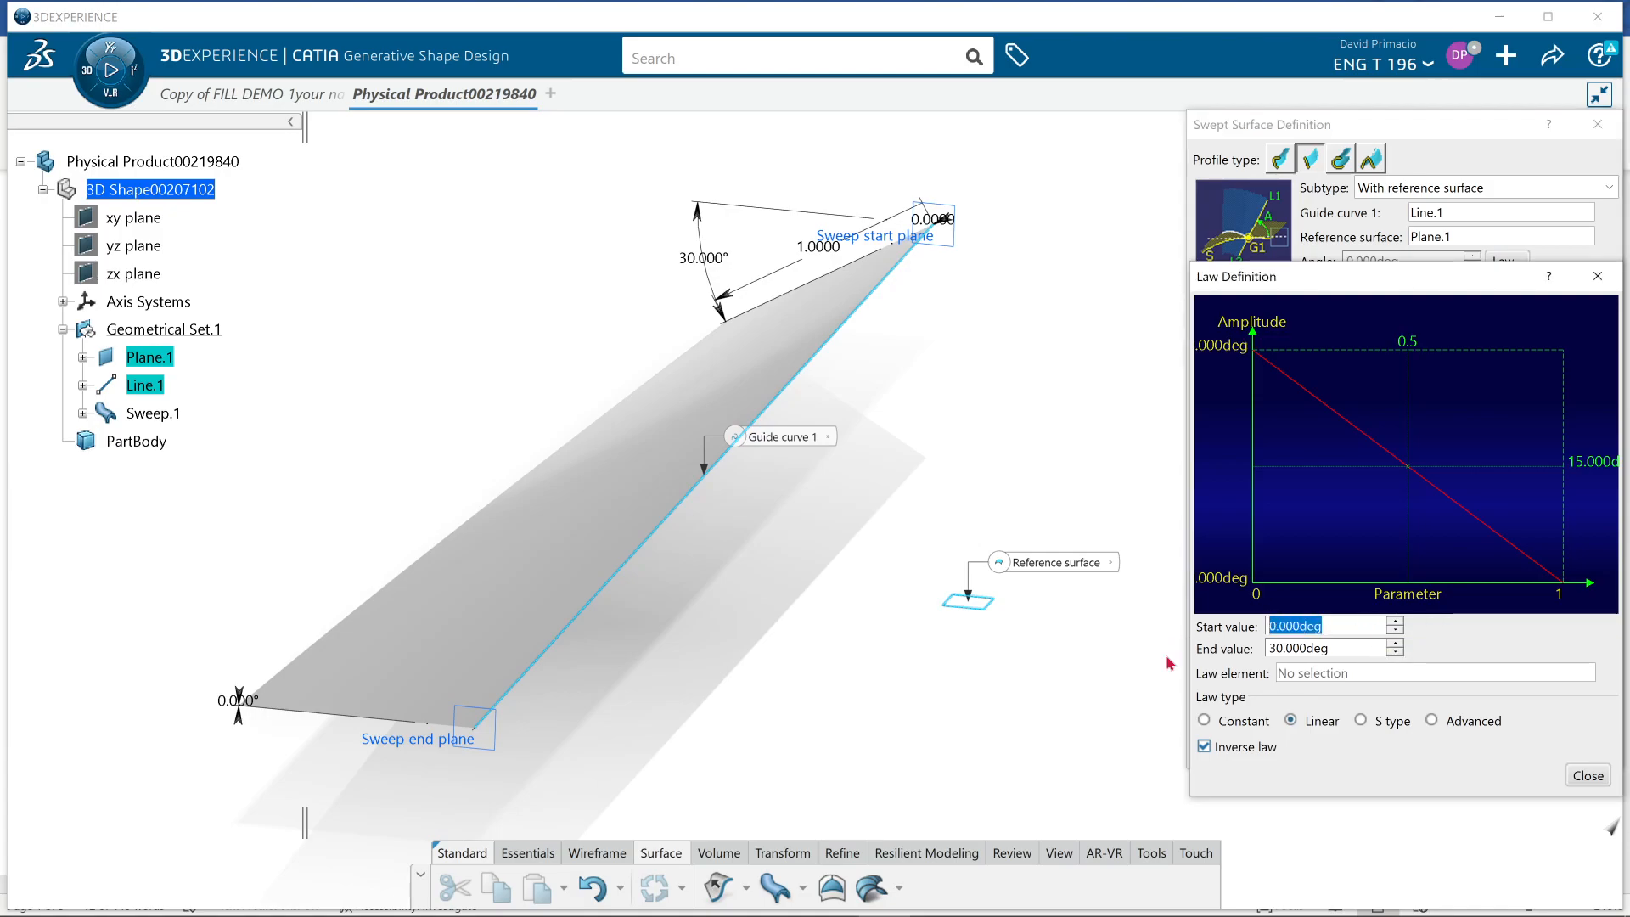
text(90)
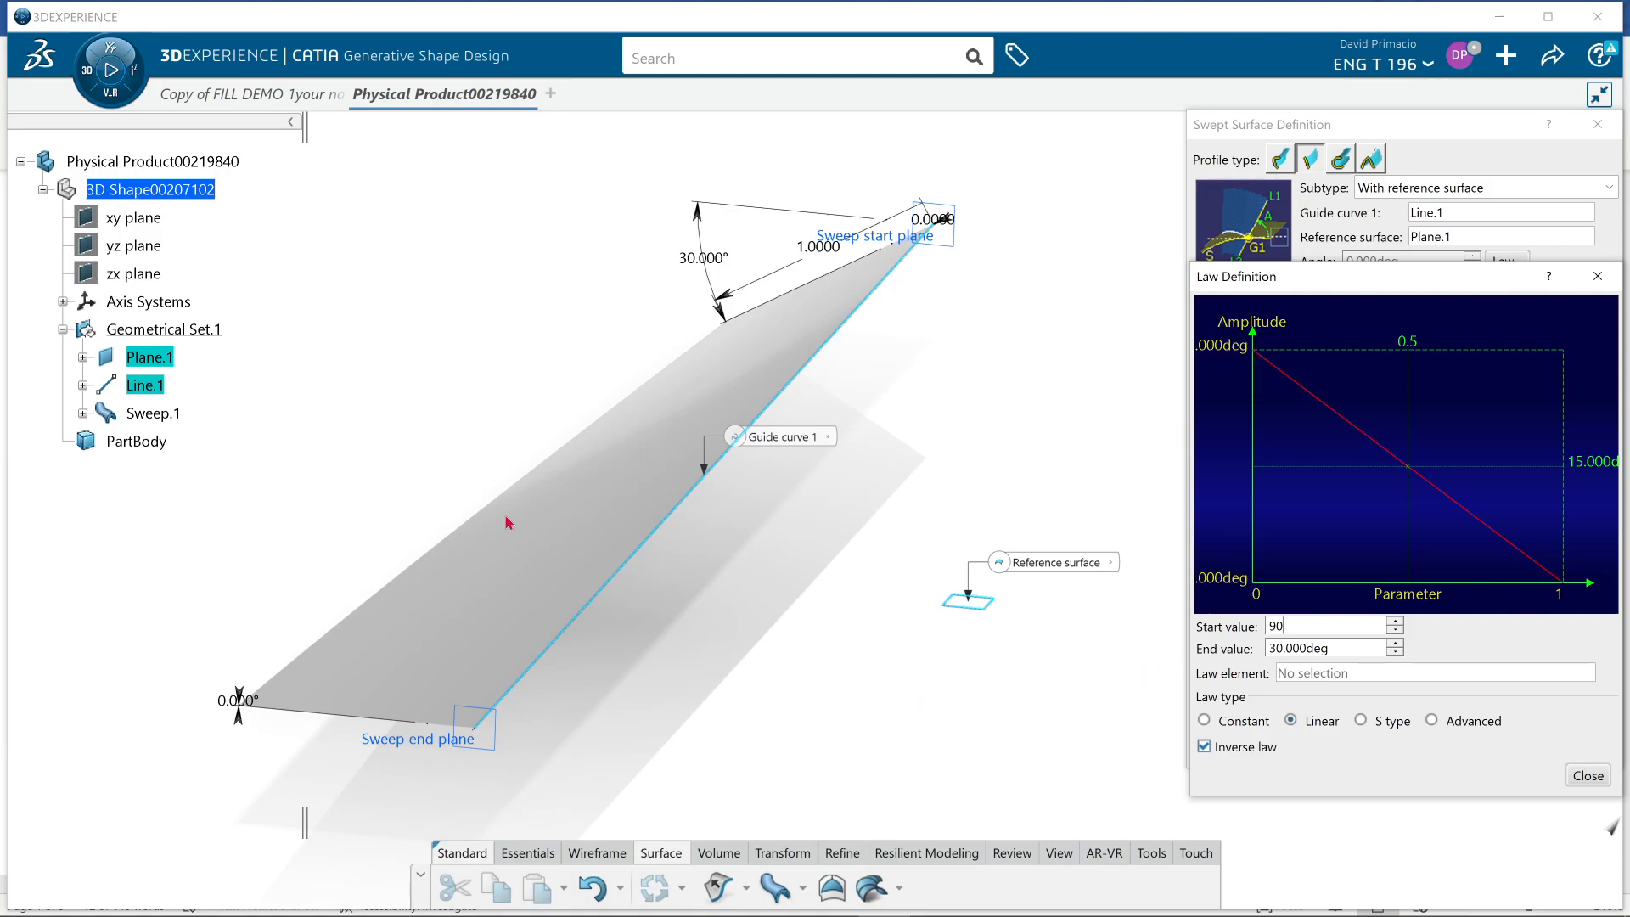
click(1589, 775)
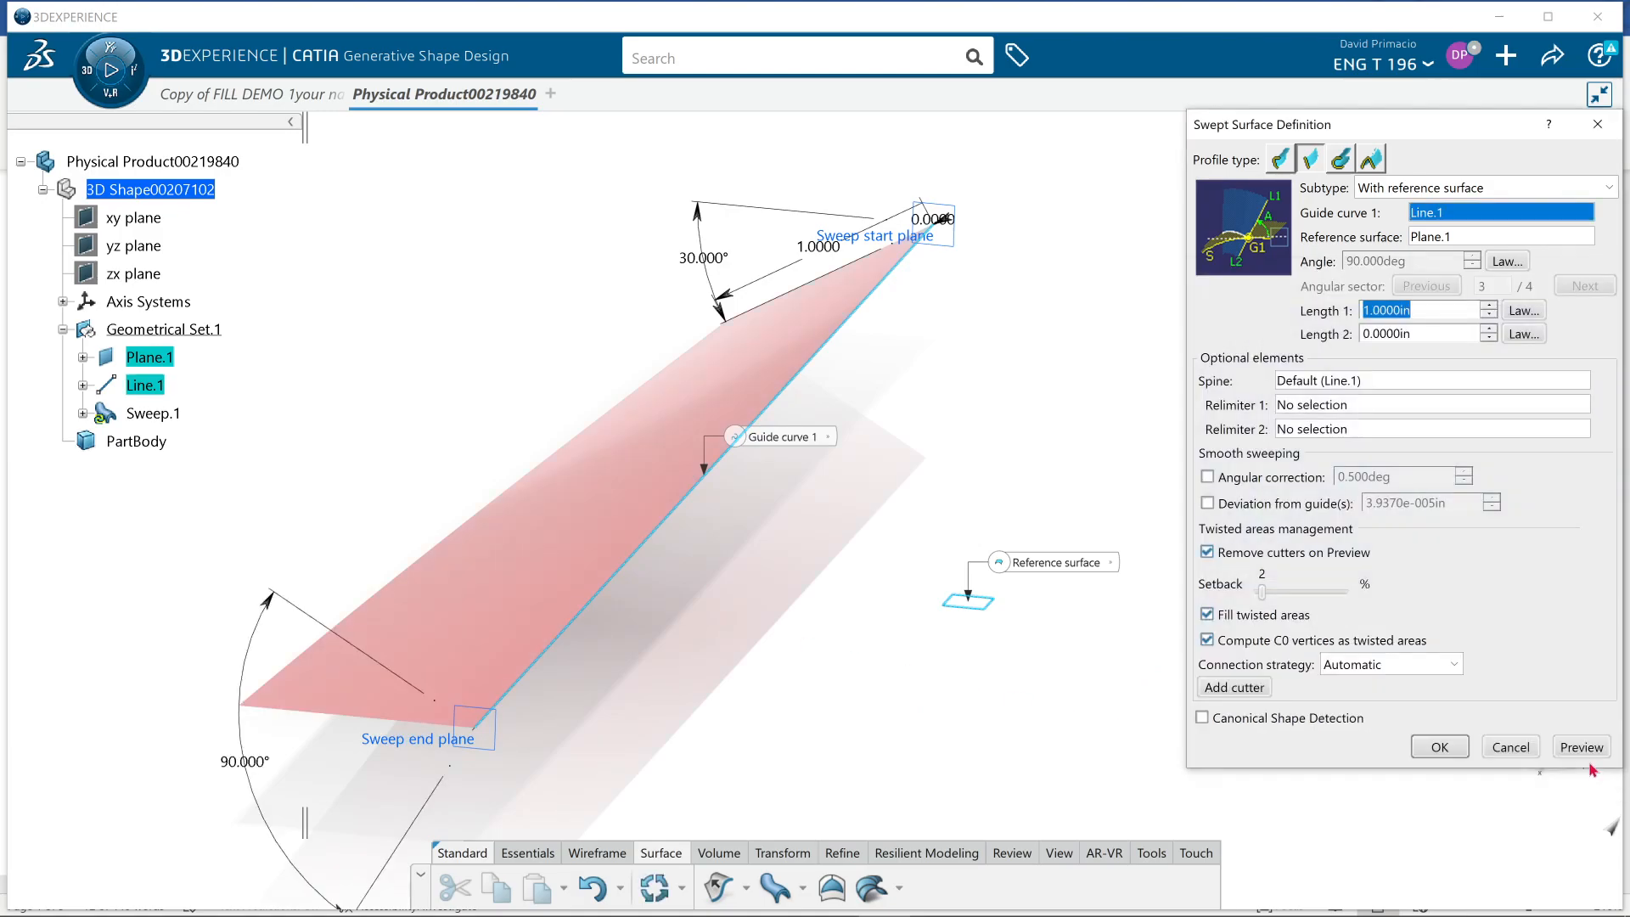
click(1580, 747)
- Change the start value of the sweep's angle law to -90 degrees and preview the surface
middle_drag(772, 728, 775, 582)
scroll(772, 573, up, 1)
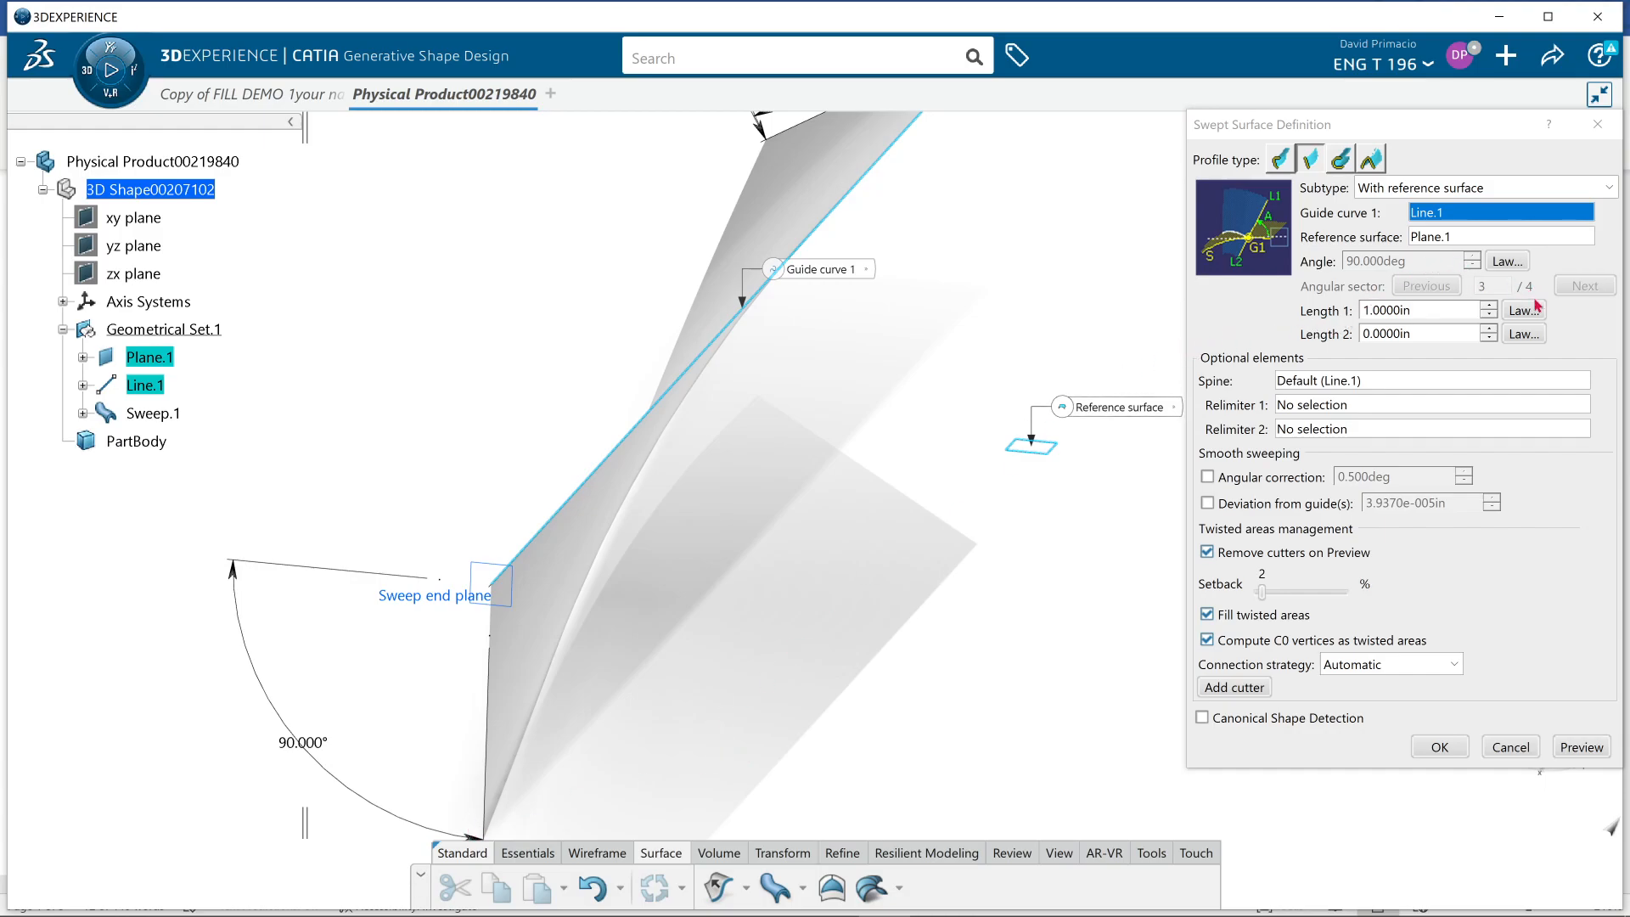
click(1504, 262)
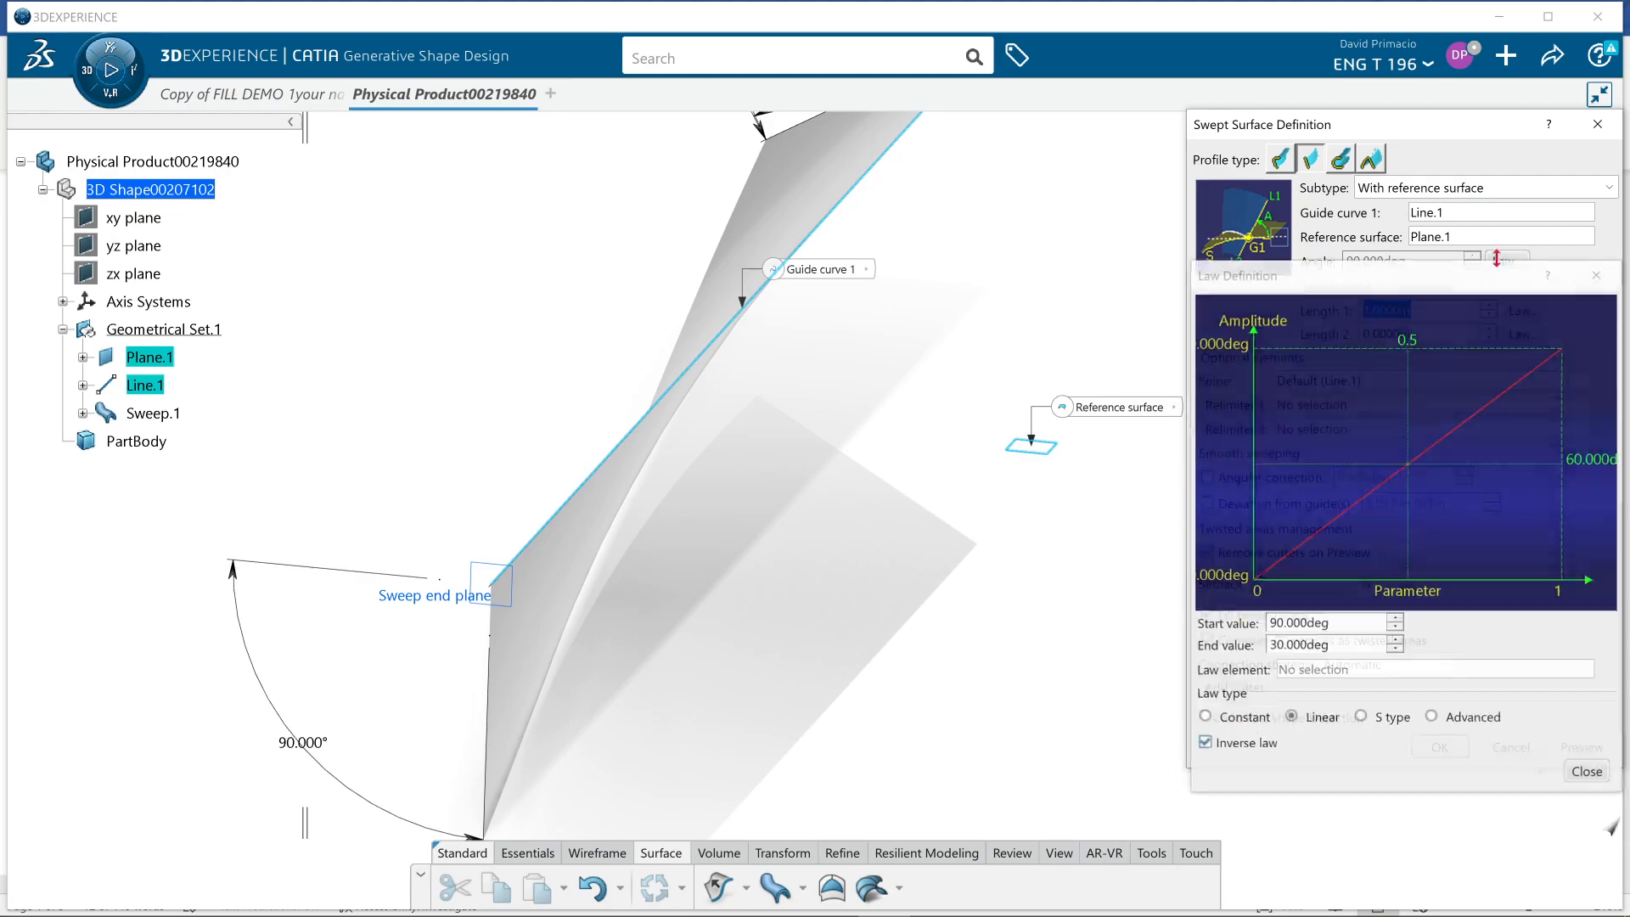
click(1268, 619)
text(-)
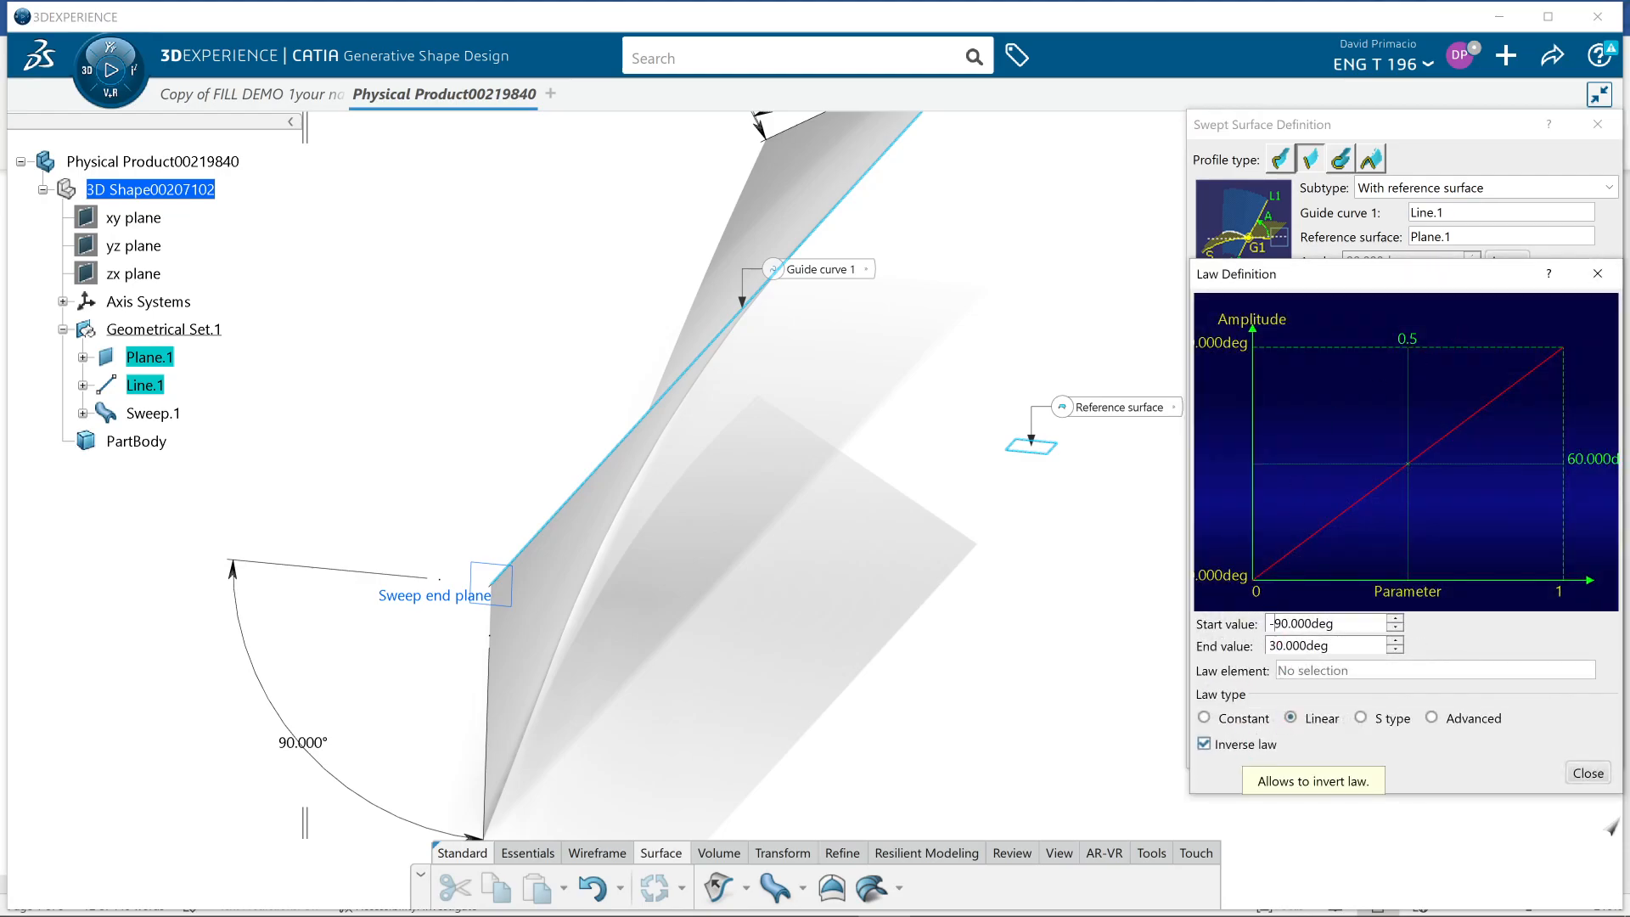
click(1584, 772)
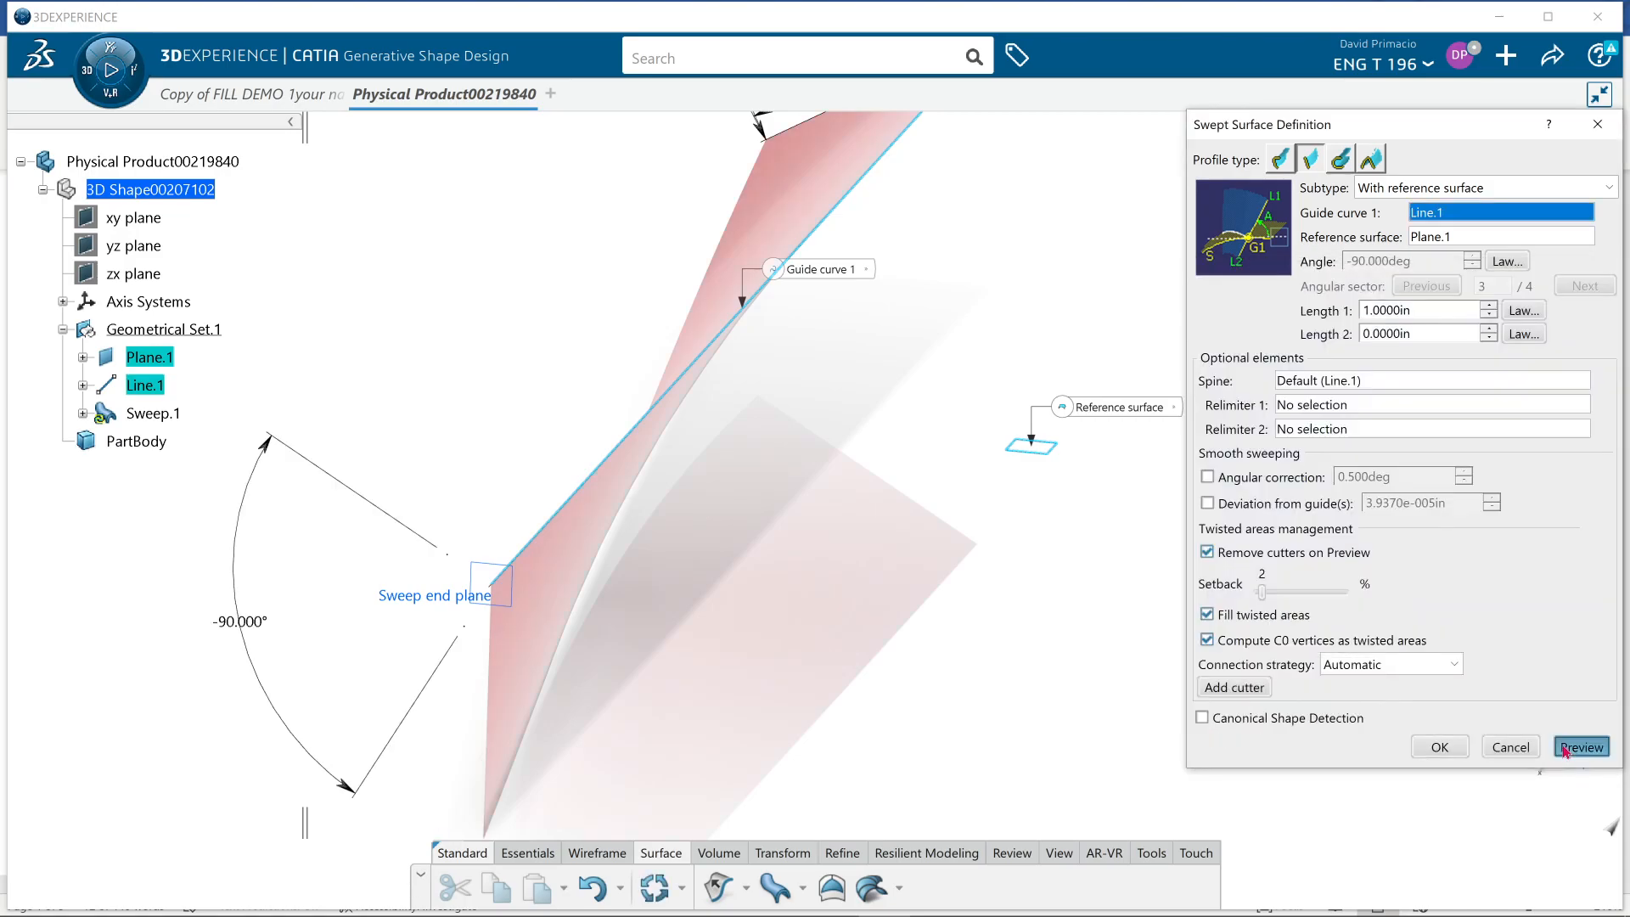
click(1568, 748)
- Set the end value of the sweep's angle law to 0 degrees and preview the surface
middle_drag(640, 617, 642, 706)
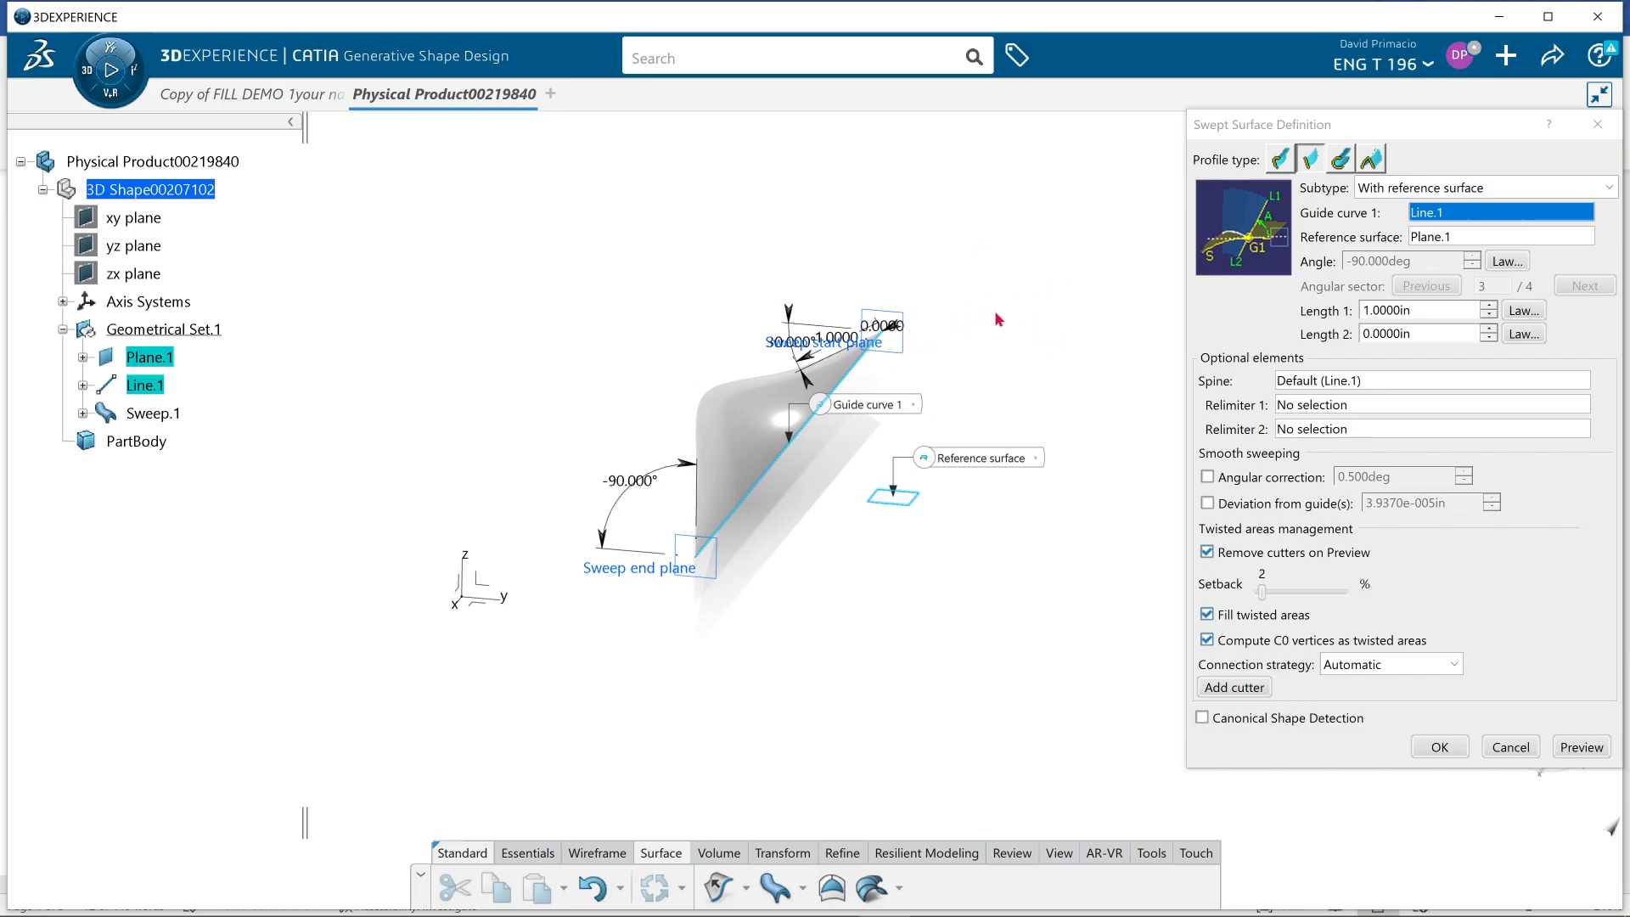
click(1504, 264)
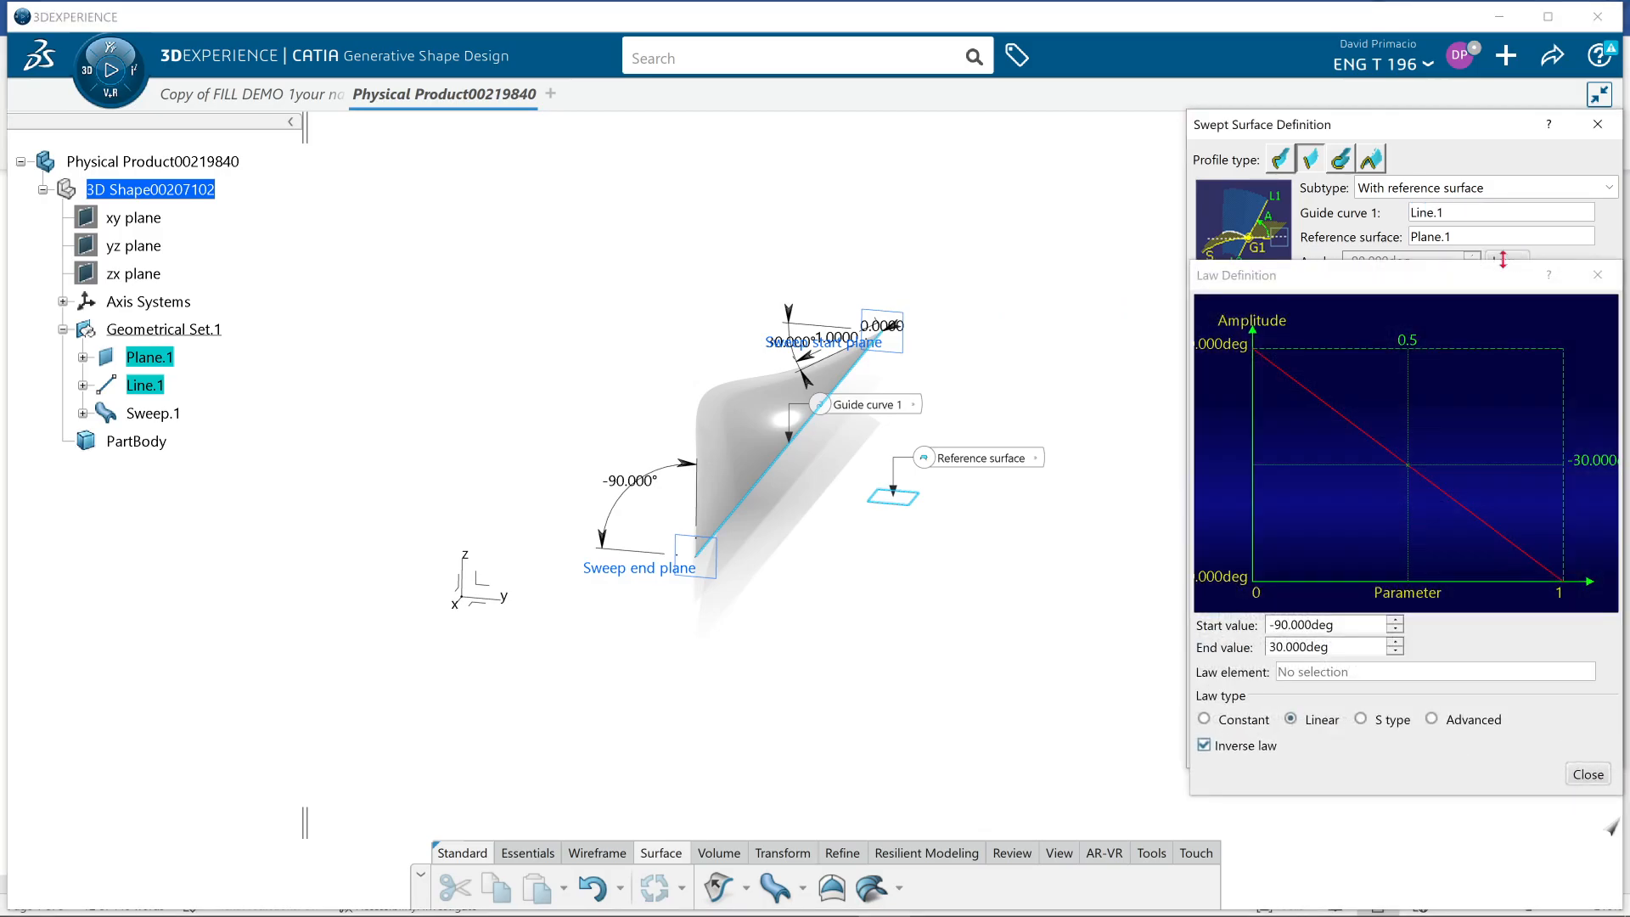
click(1353, 648)
drag(1352, 648, 1247, 658)
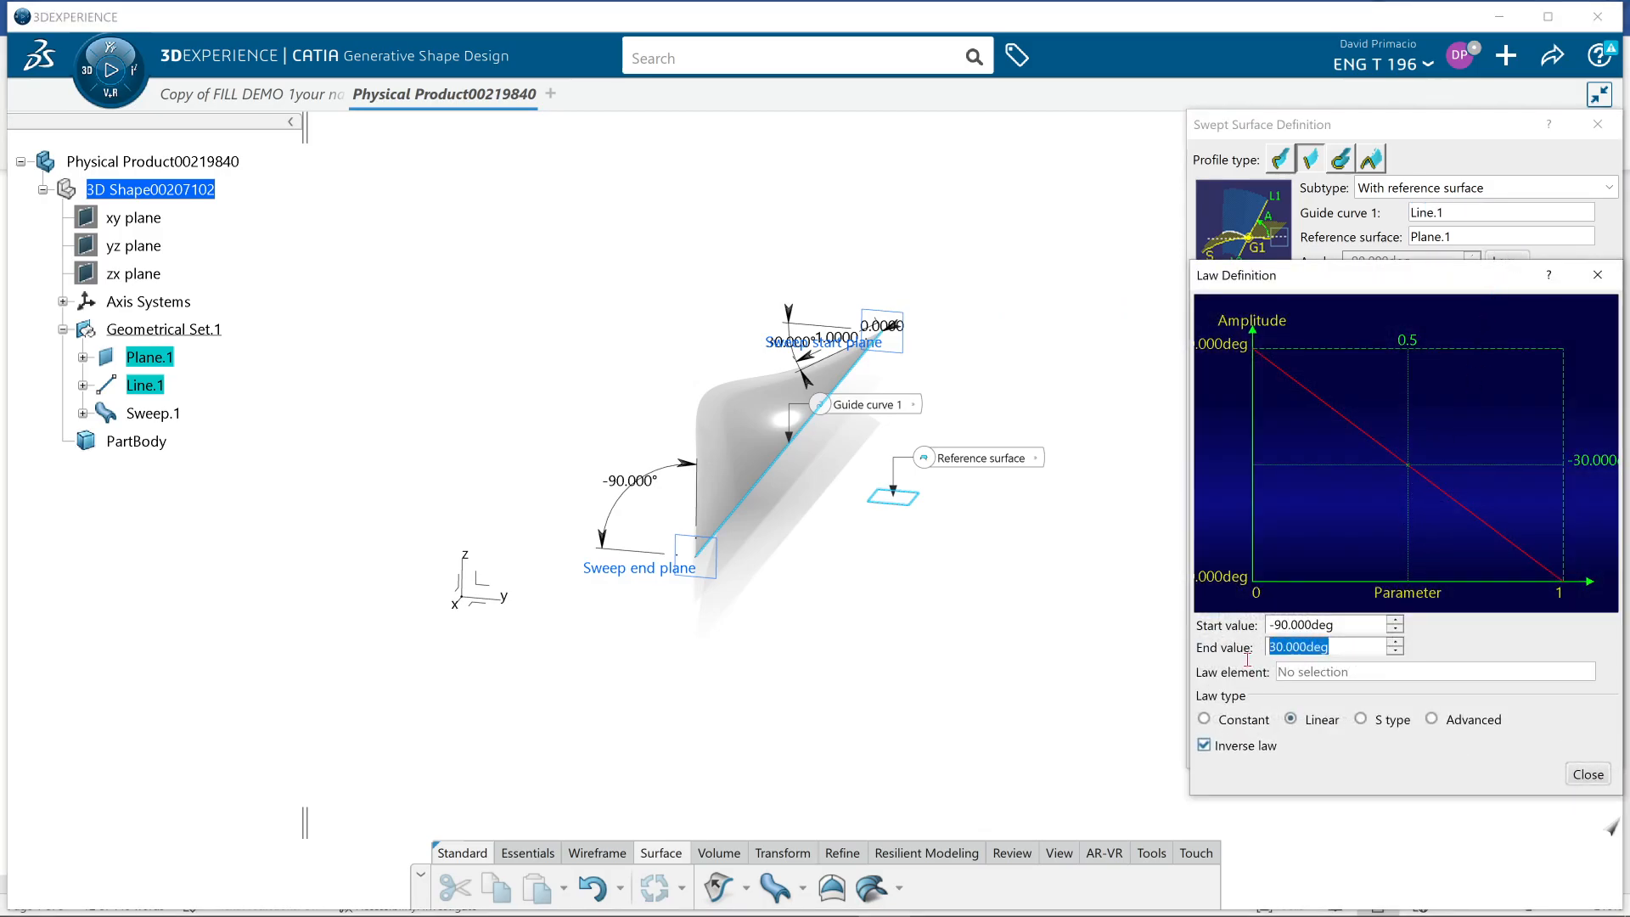
text(0)
click(1587, 776)
click(1581, 748)
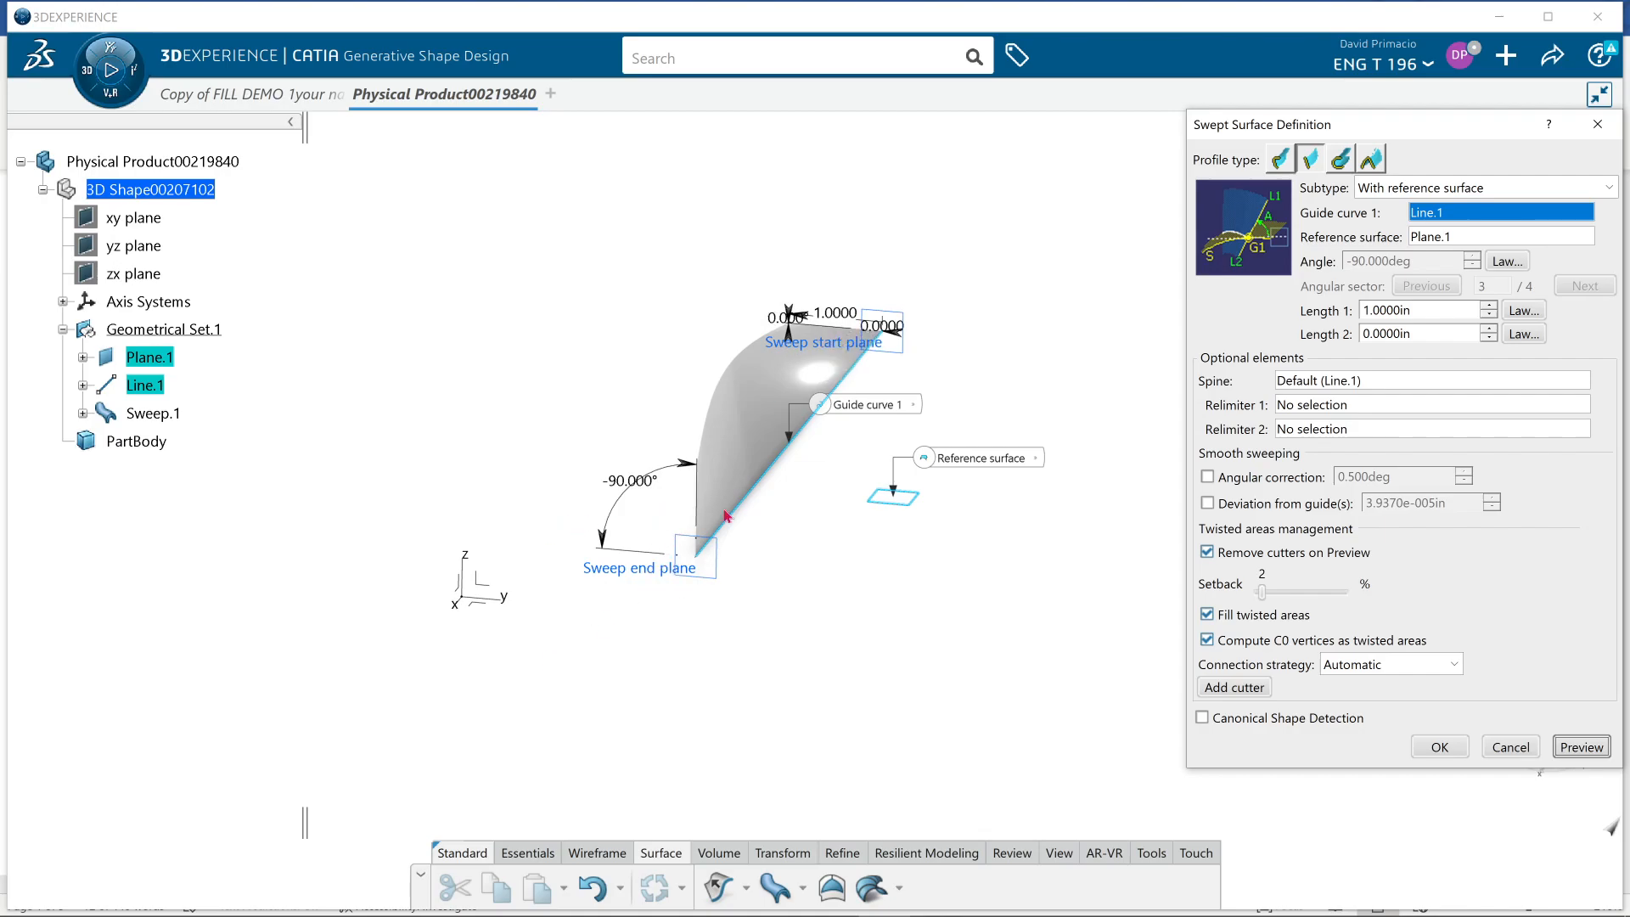
- Change the start value of the sweep's angle law to 0 degrees and return to the sweep definition
click(1507, 262)
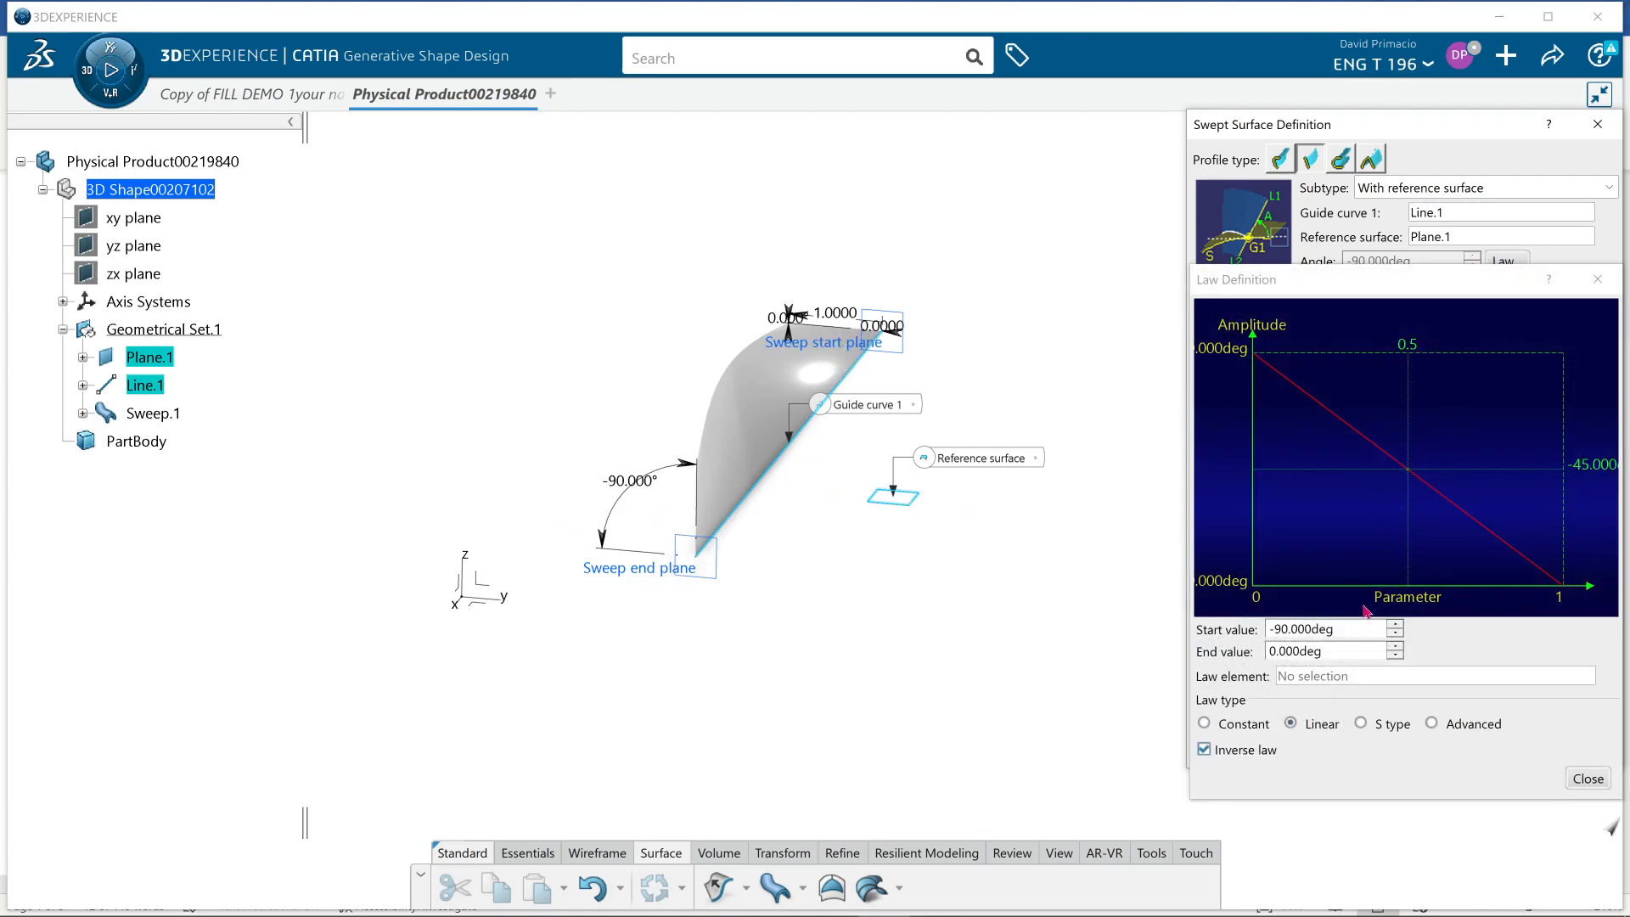
click(1346, 648)
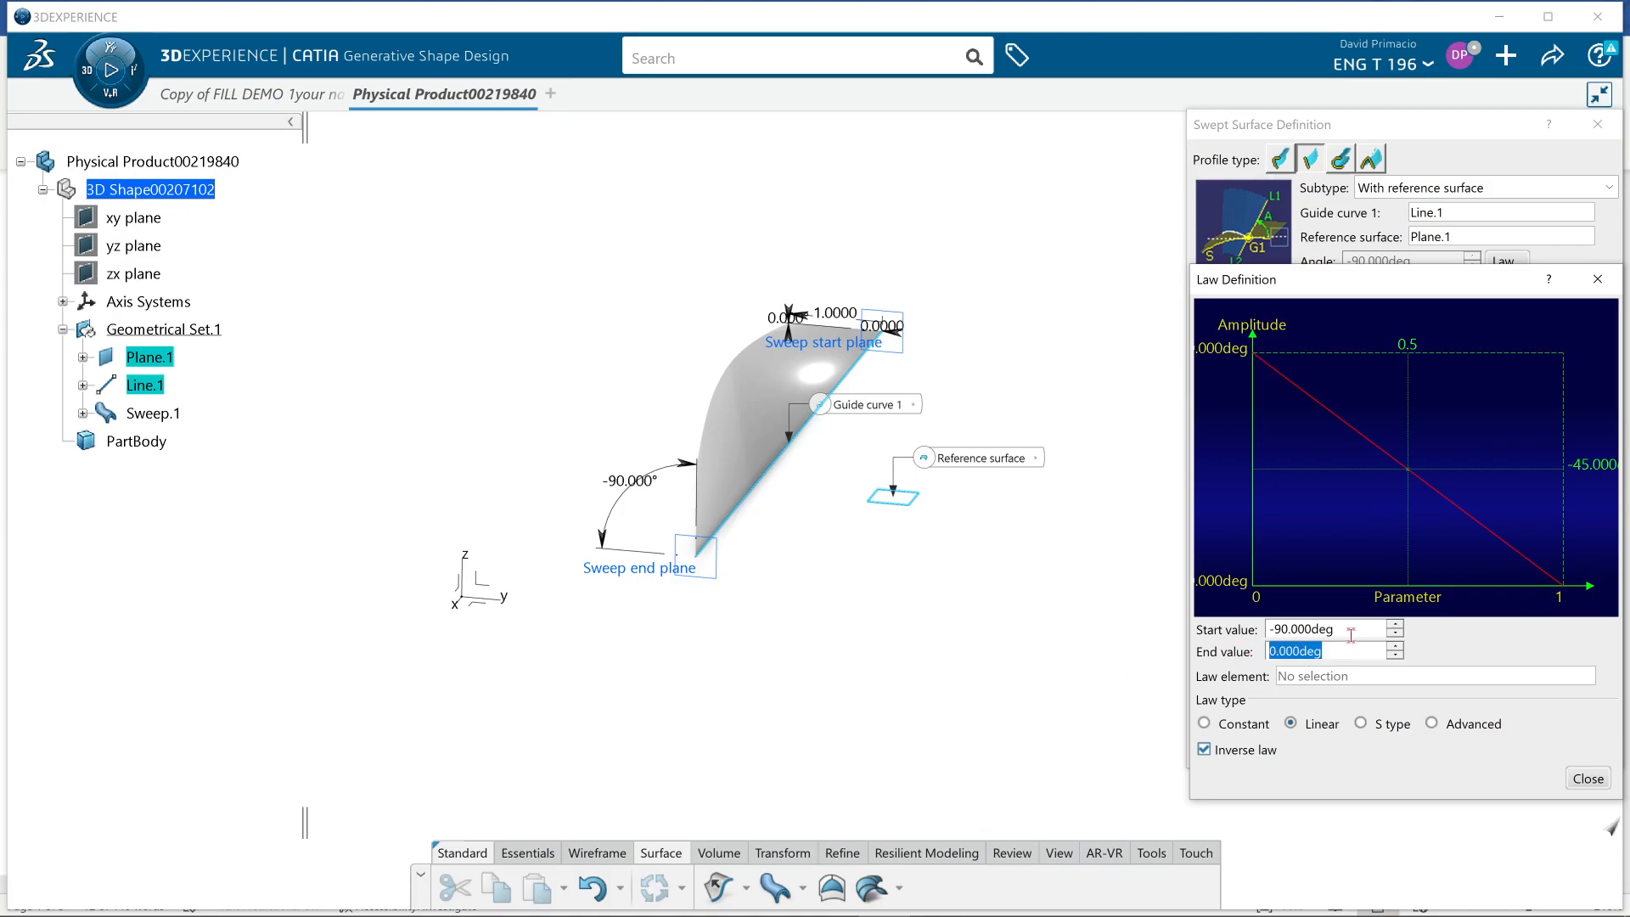
drag(1349, 632, 1244, 638)
text(0)
key(Return)
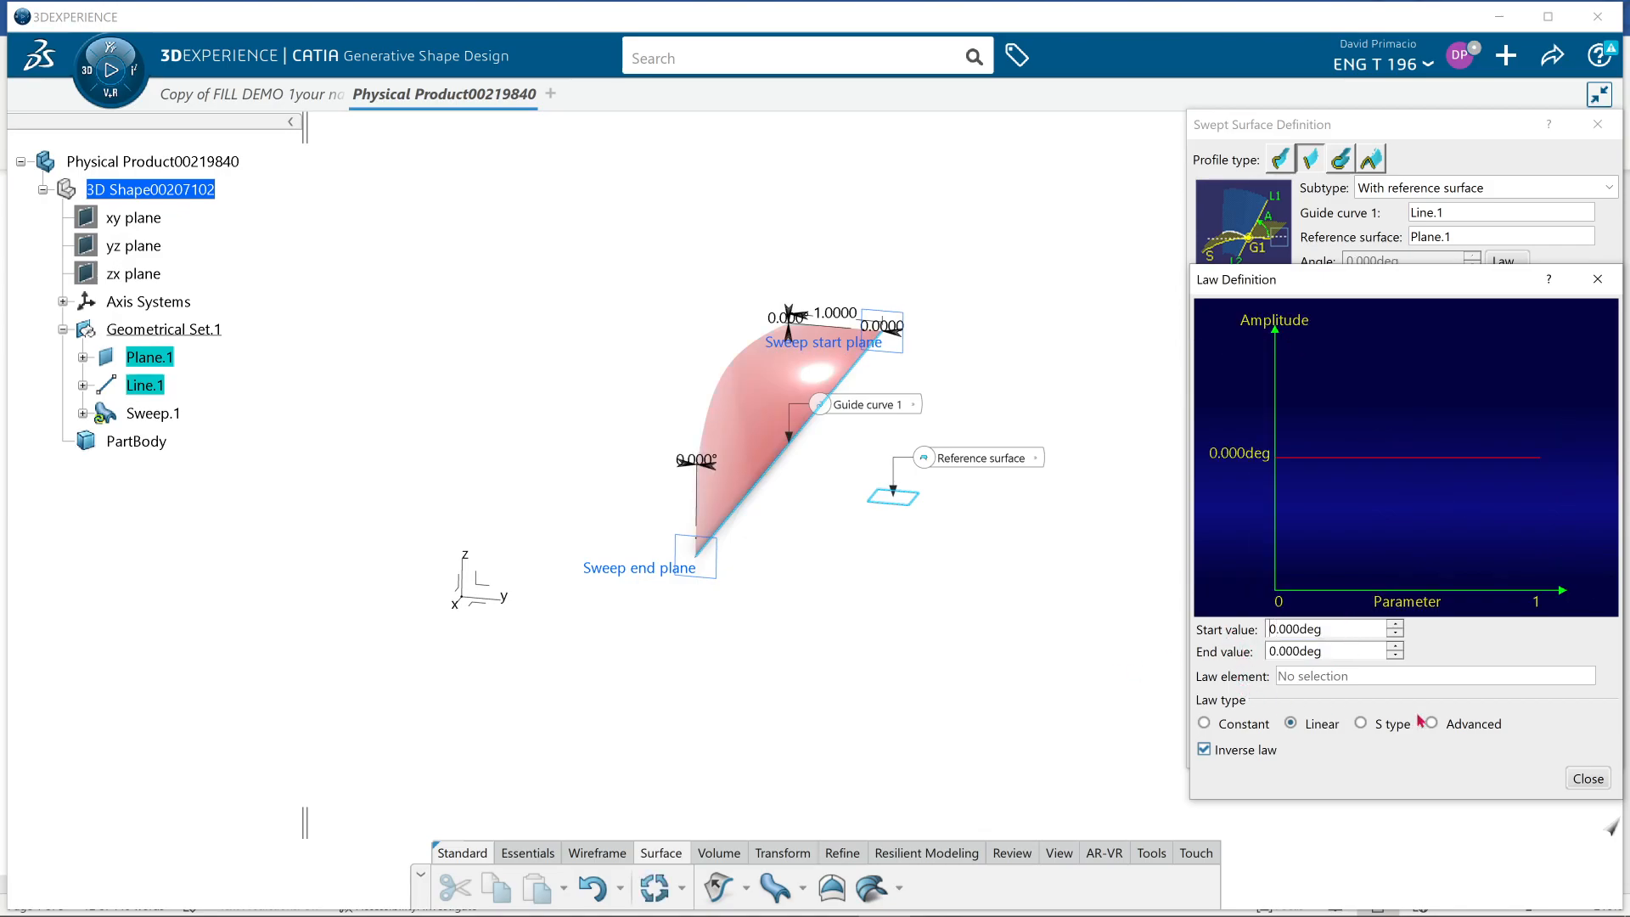
click(1588, 780)
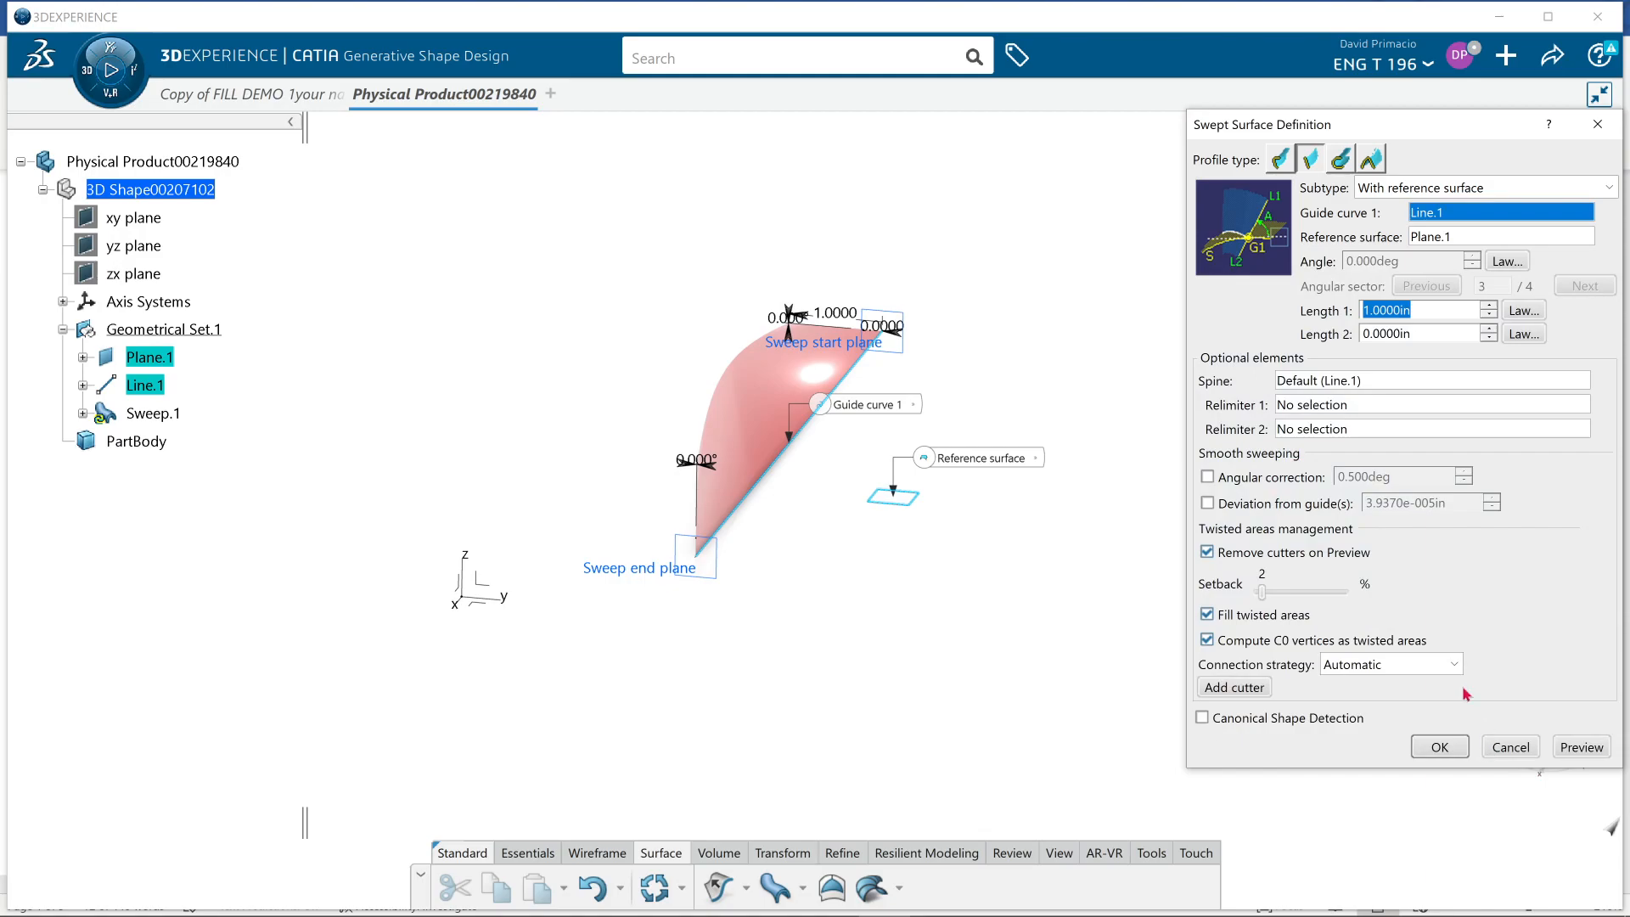
- Set the start value of the sweep's angle law back to -90 degrees and preview the surface
click(1491, 263)
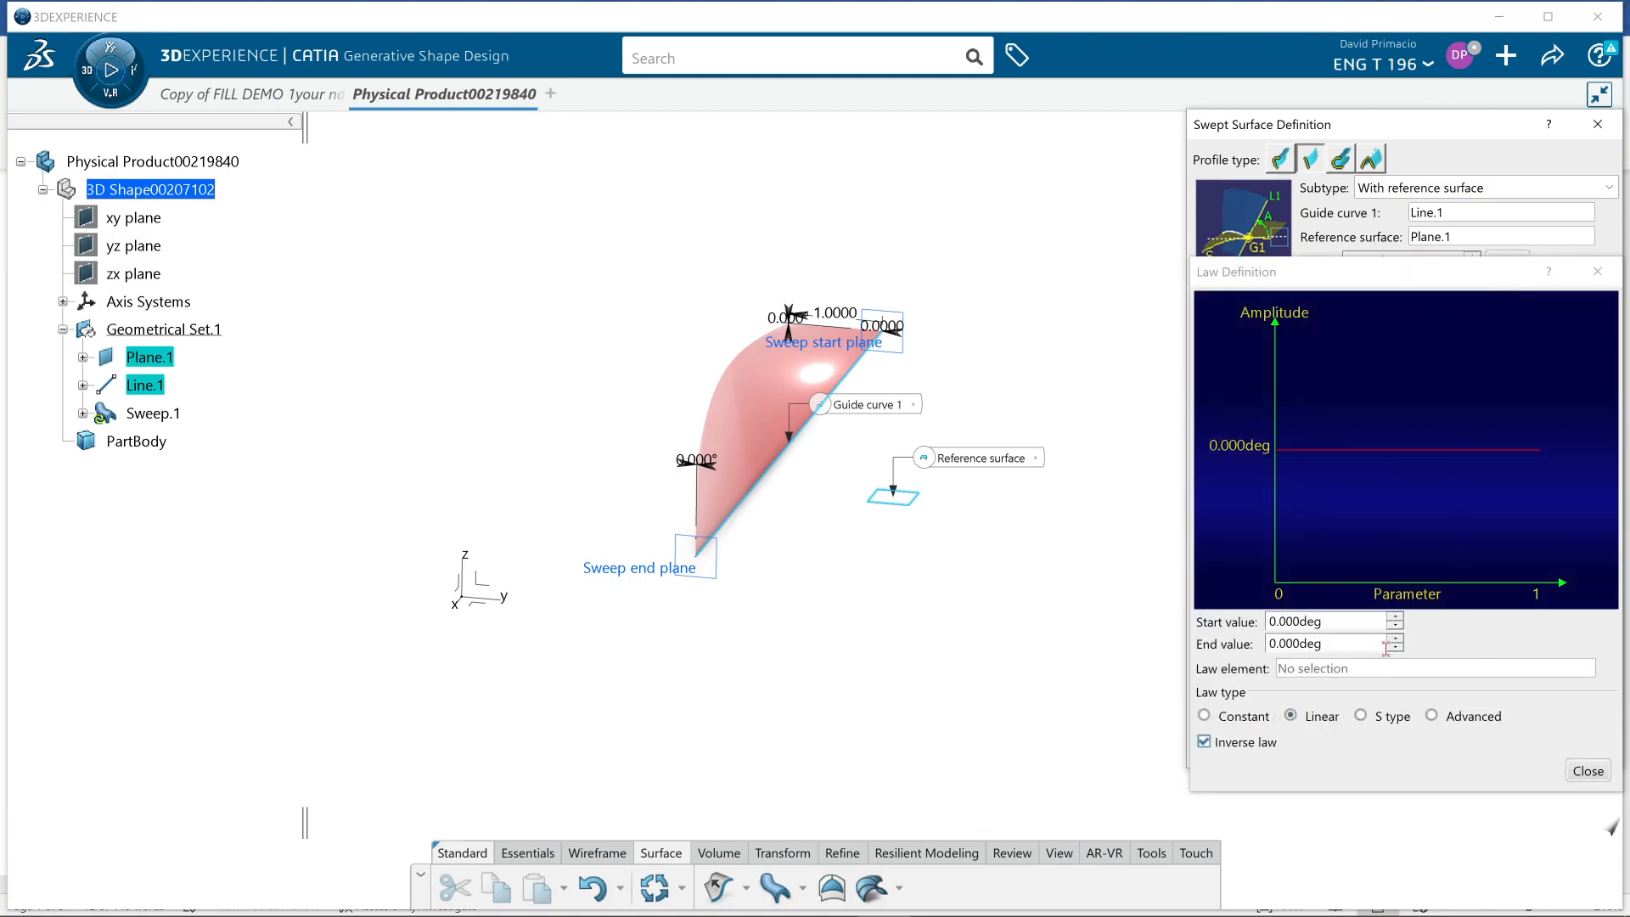
click(1339, 622)
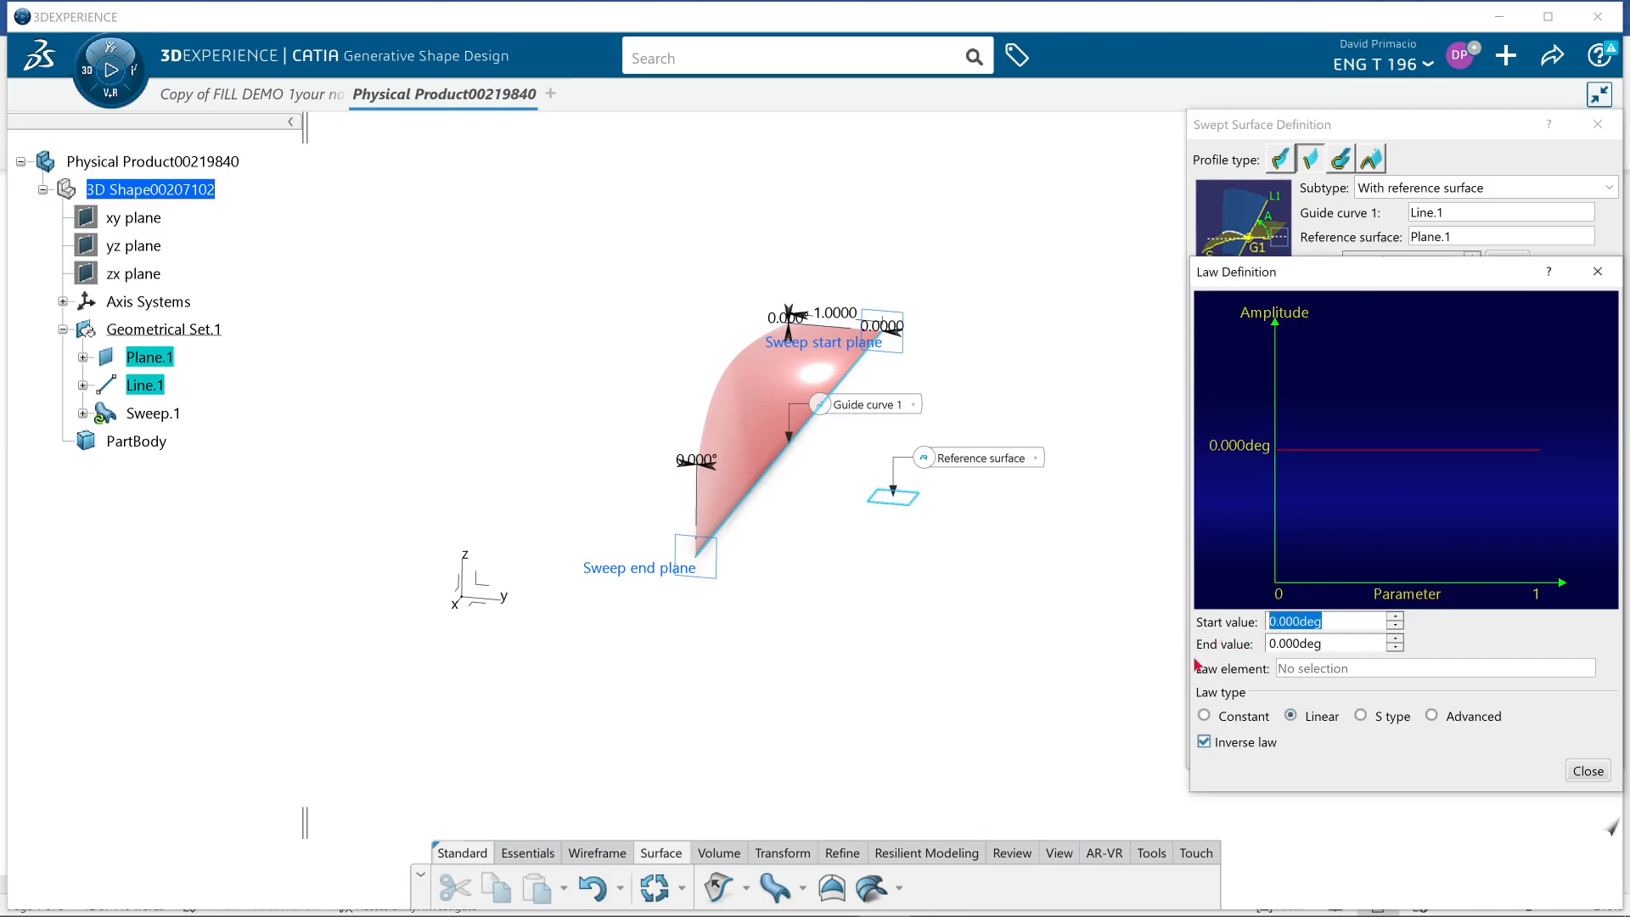
text(-90)
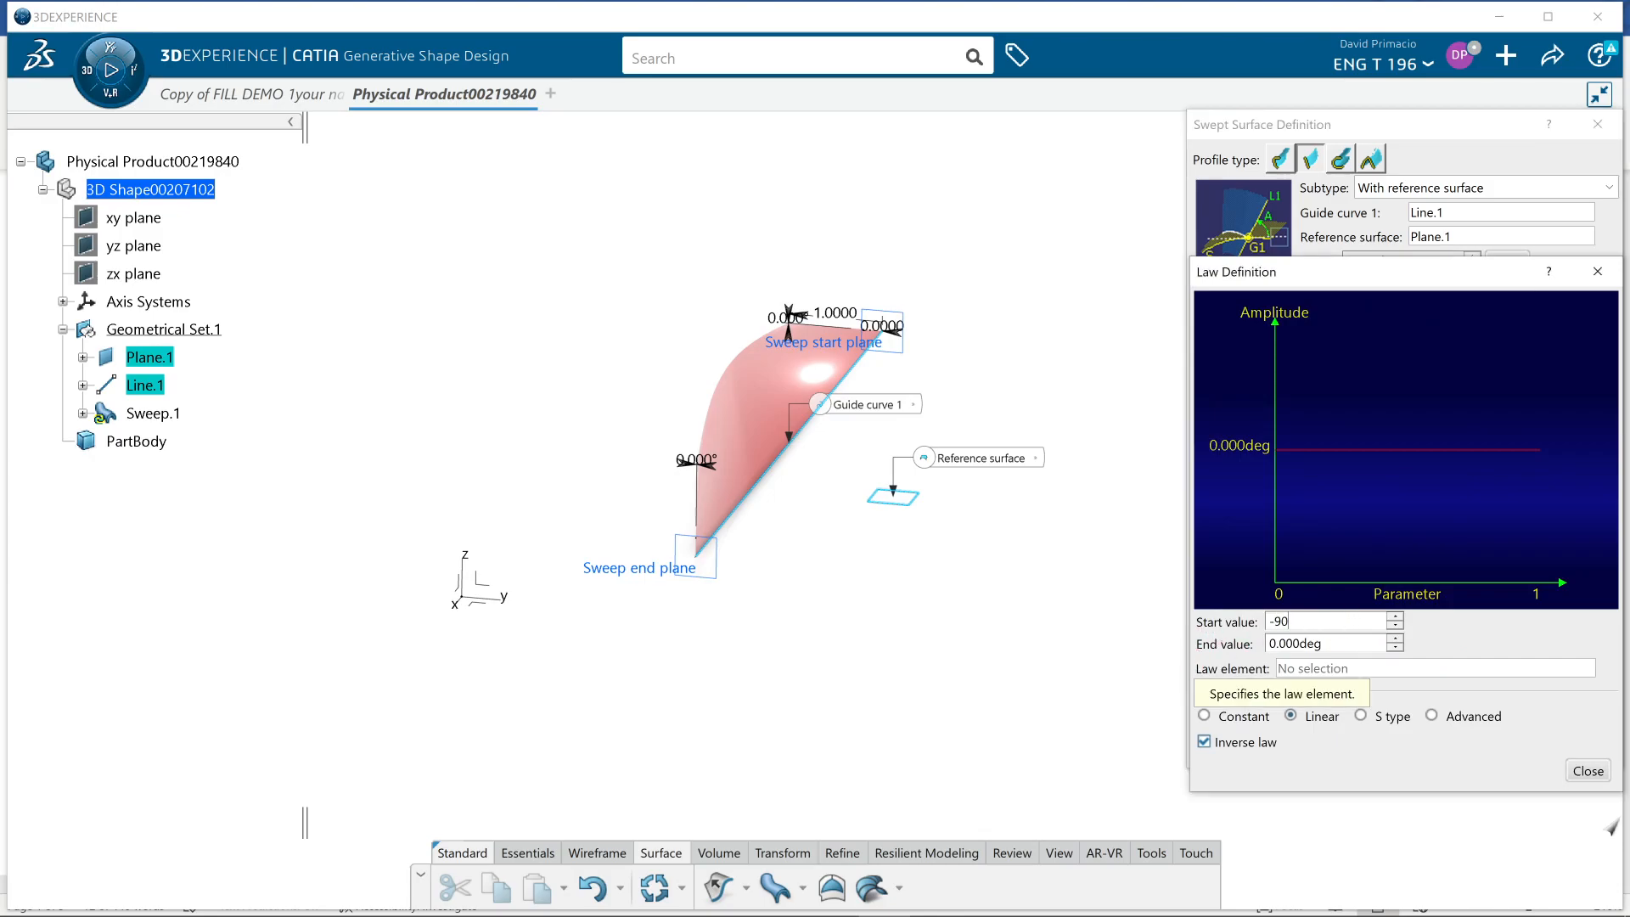
click(1592, 775)
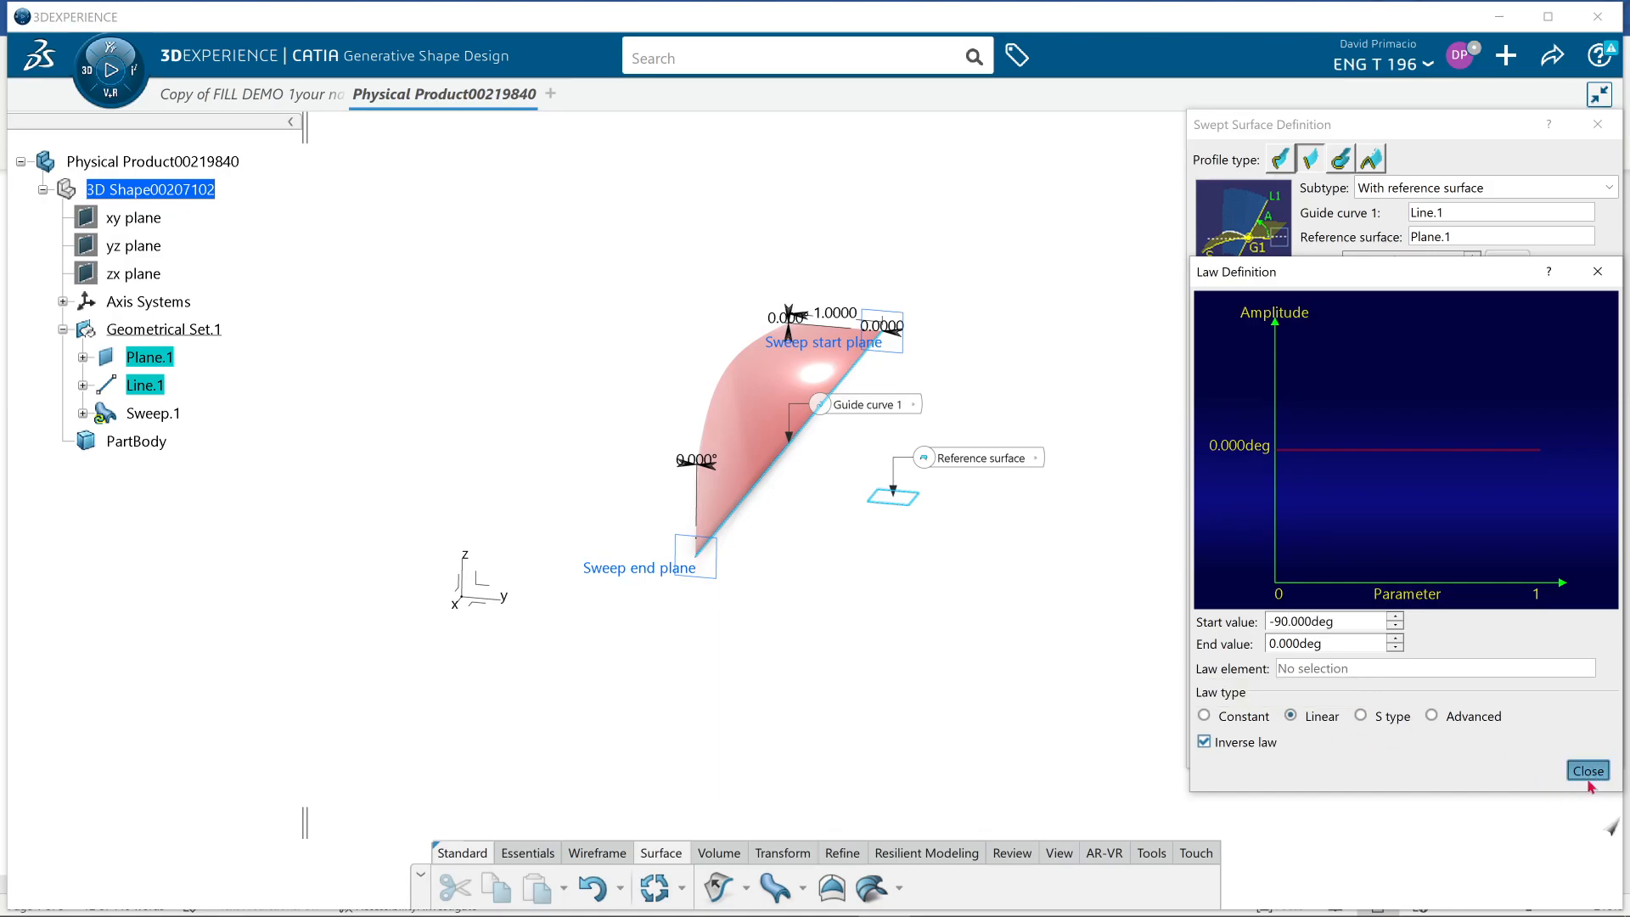
click(1589, 771)
click(1581, 747)
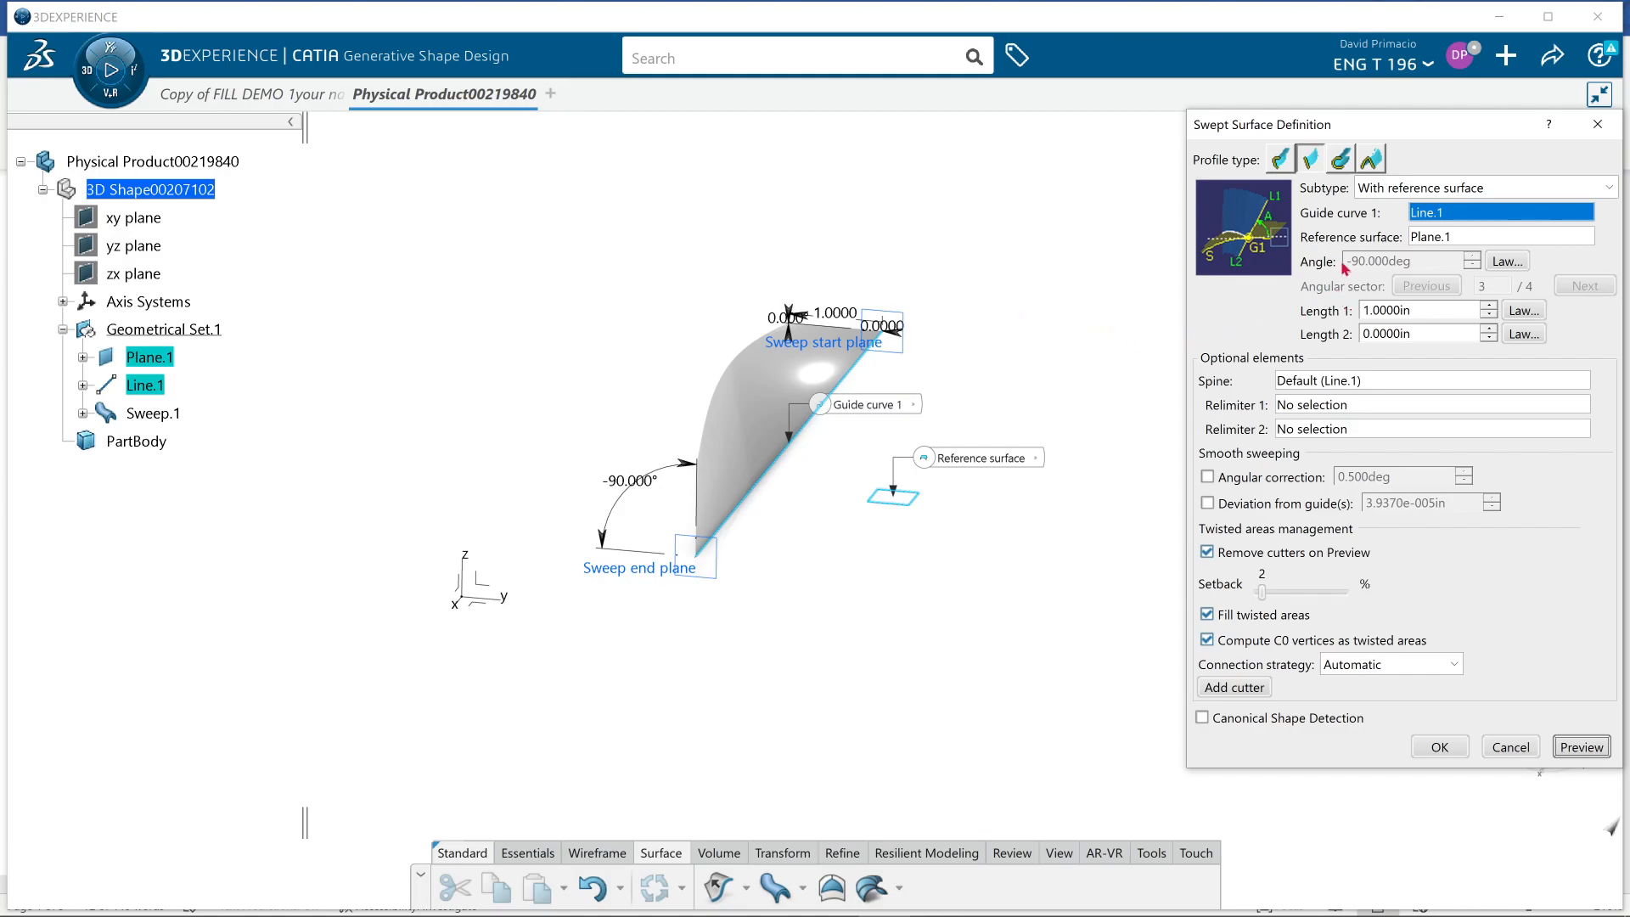
- Enter 180-30 as the end value of the sweep's angle law, giving 150 degrees, and preview the surface
click(1505, 262)
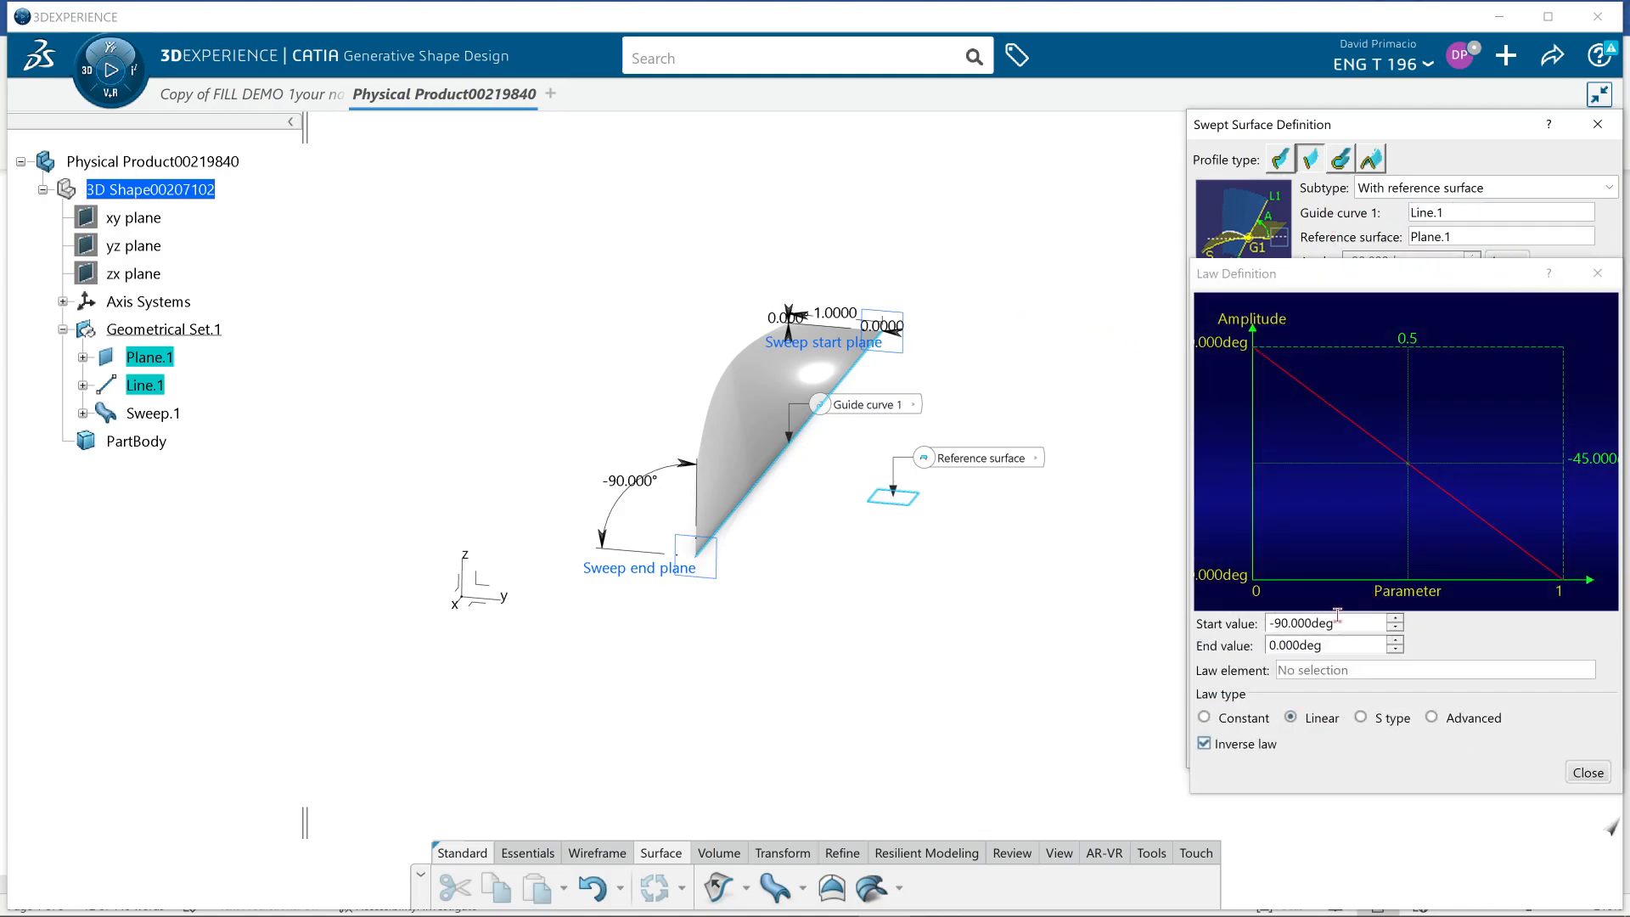
drag(1340, 647, 1186, 651)
text(180-30)
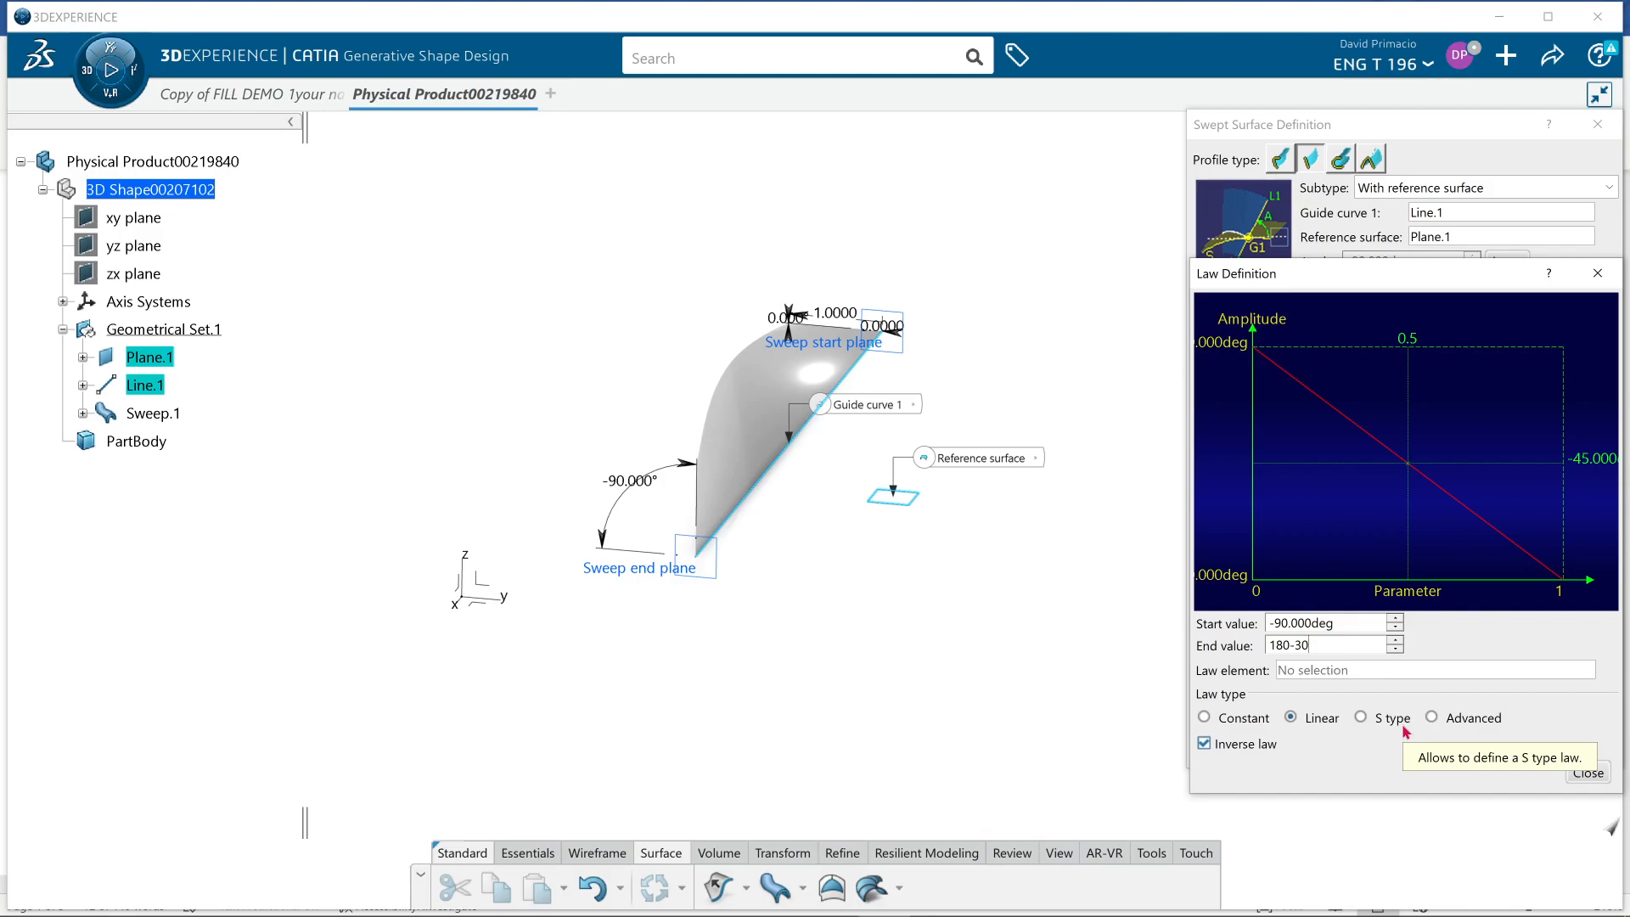
key(Tab)
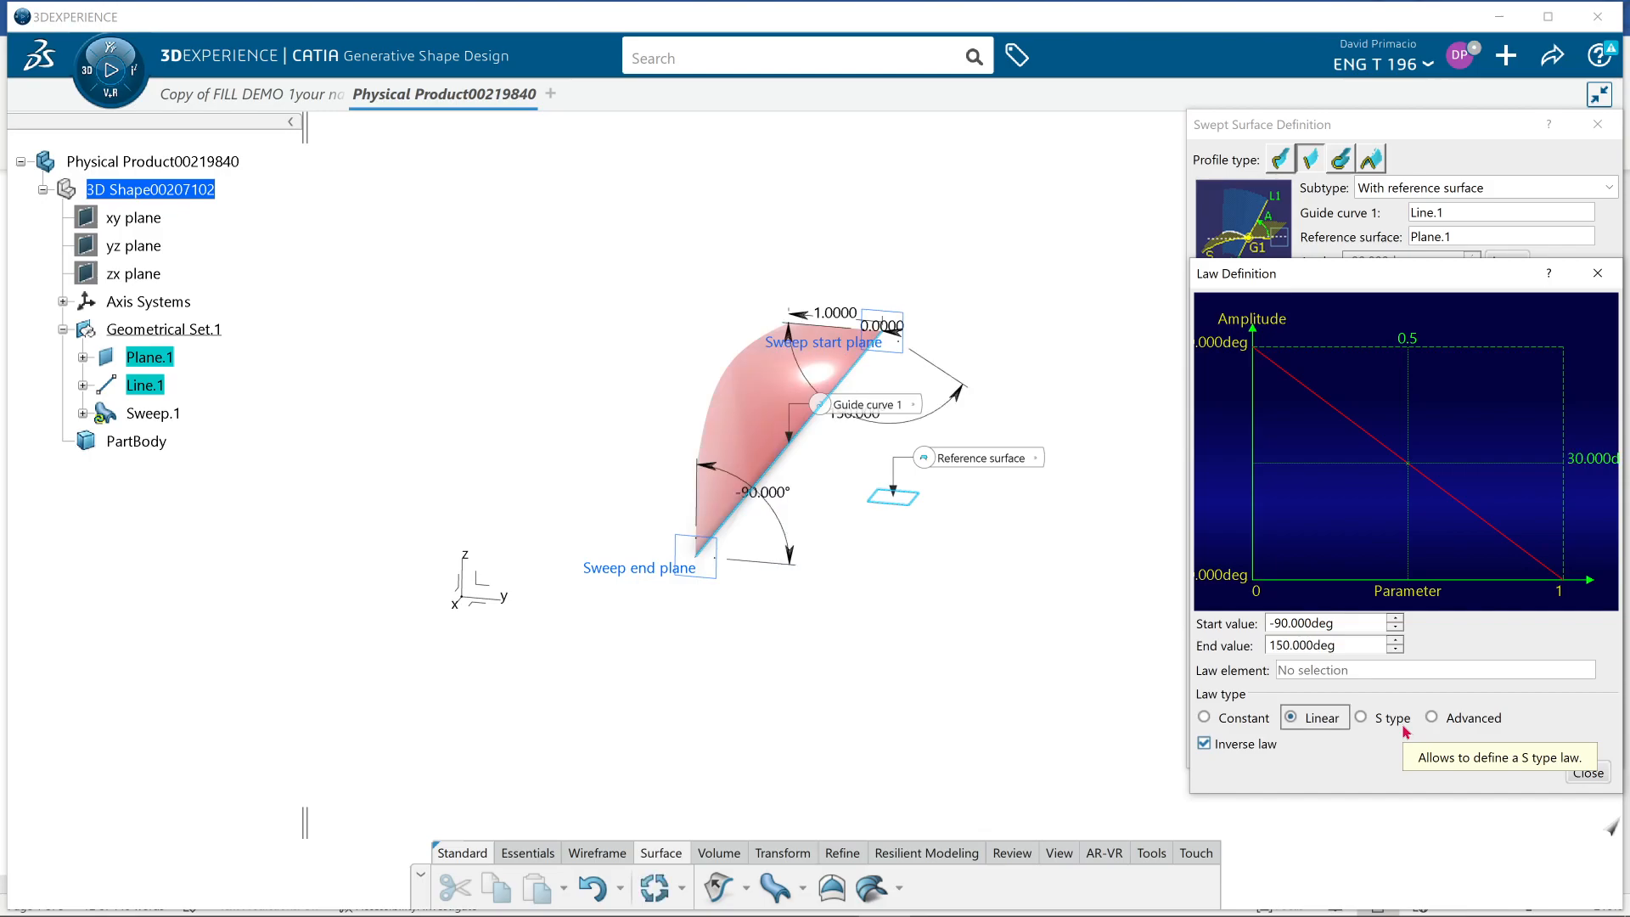
click(1579, 772)
click(1581, 747)
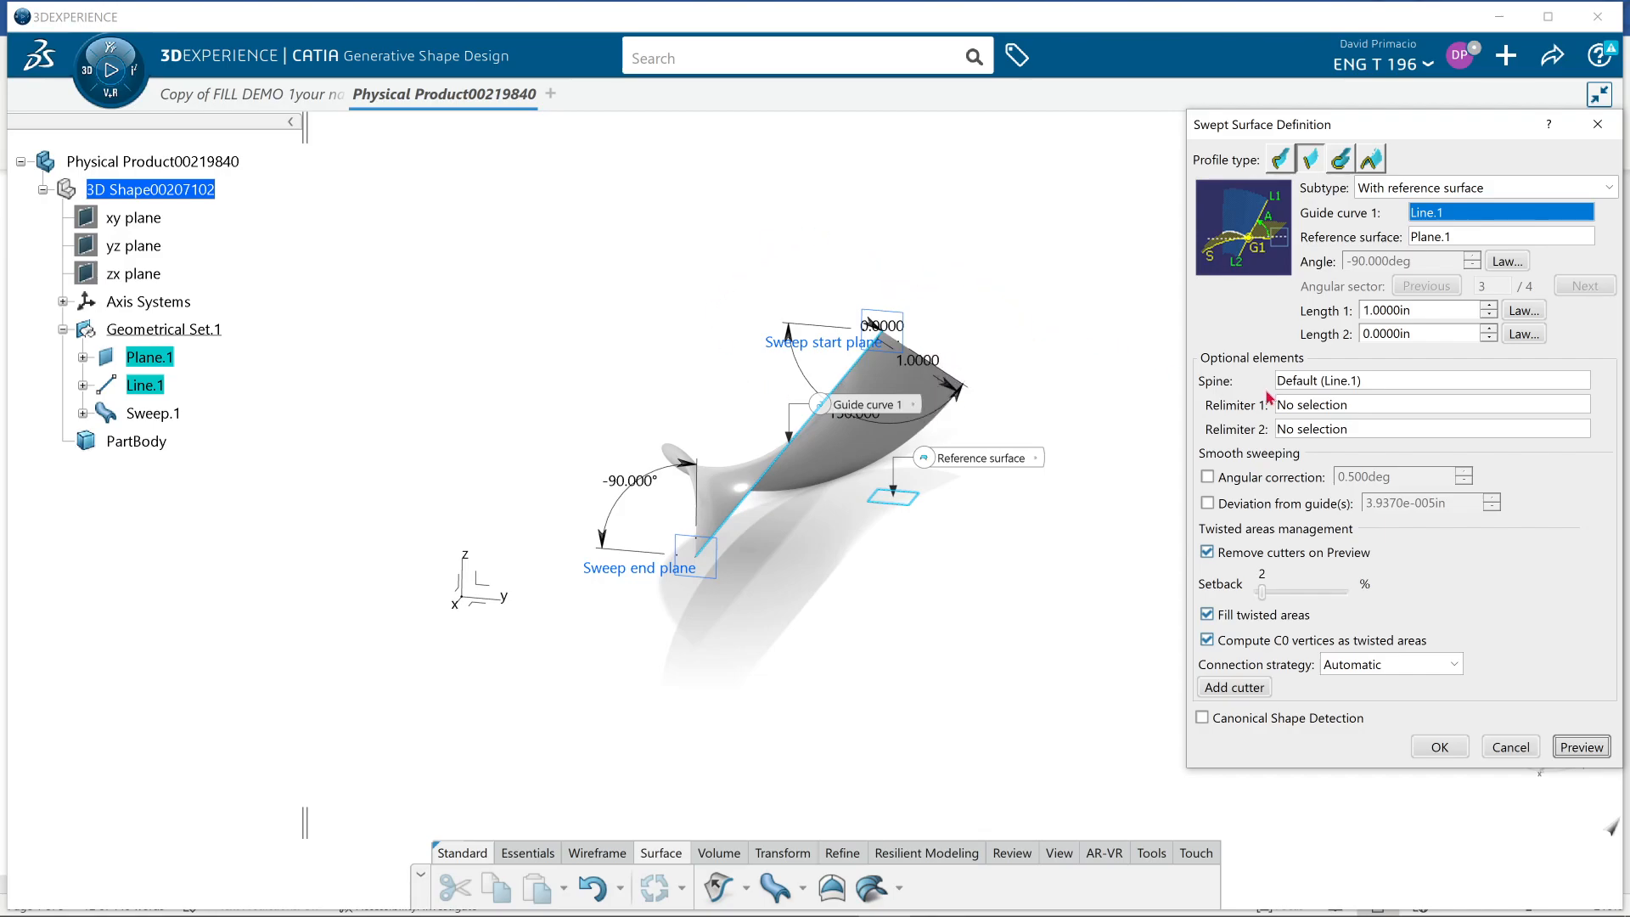
- Make the end value of the sweep's angle law negative, -150 degrees, and preview the surface
click(1506, 262)
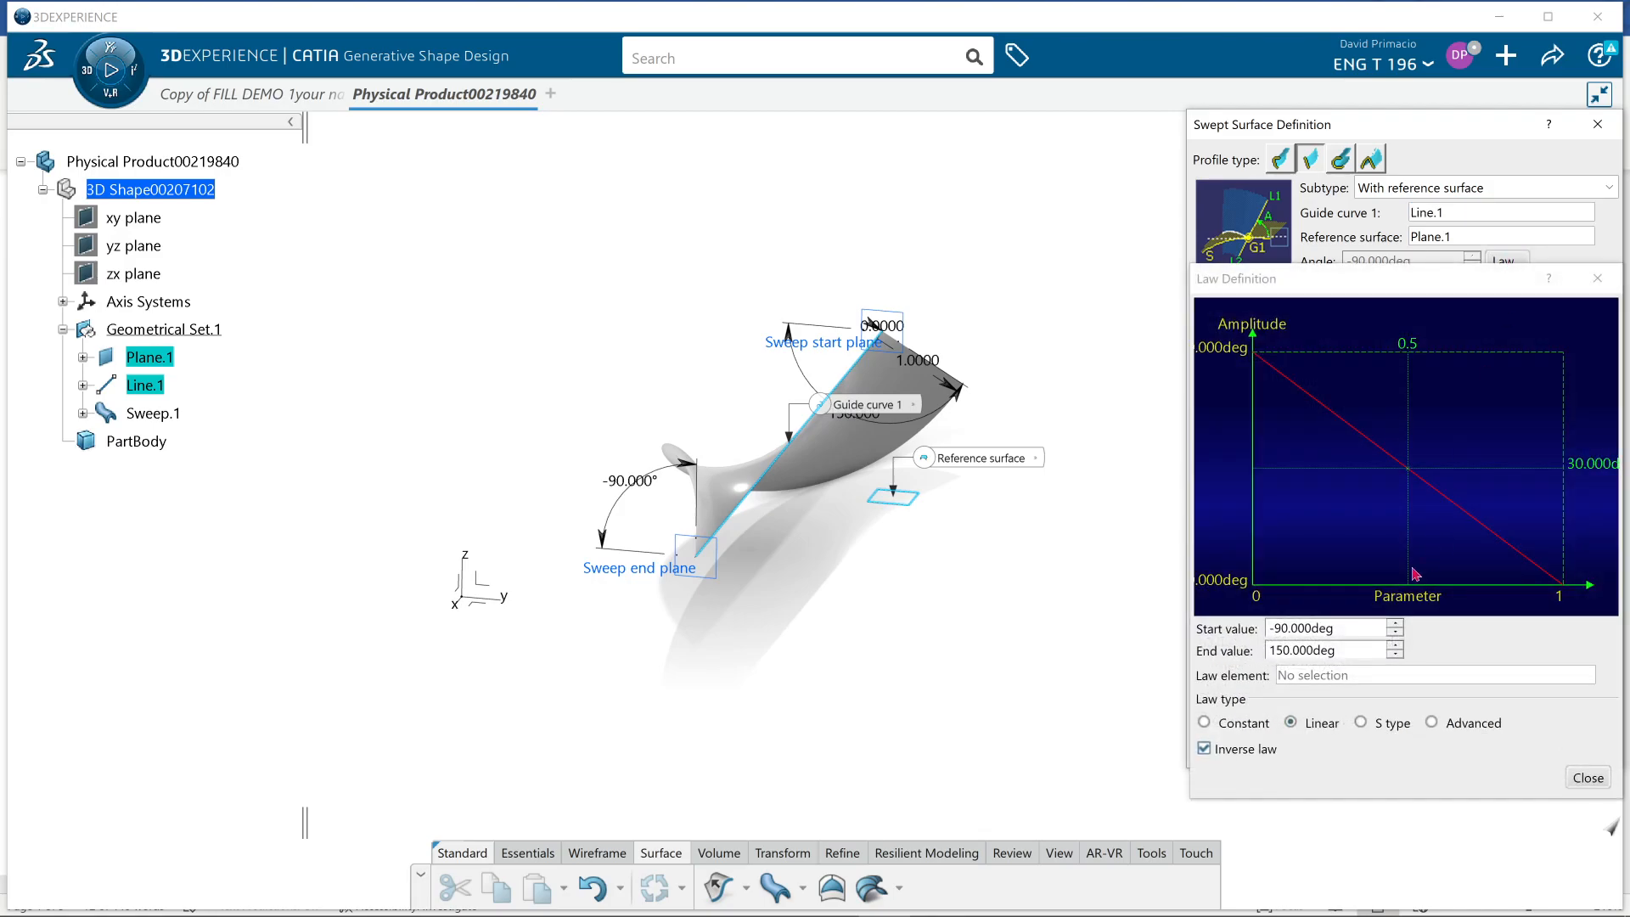
click(1271, 650)
text(-)
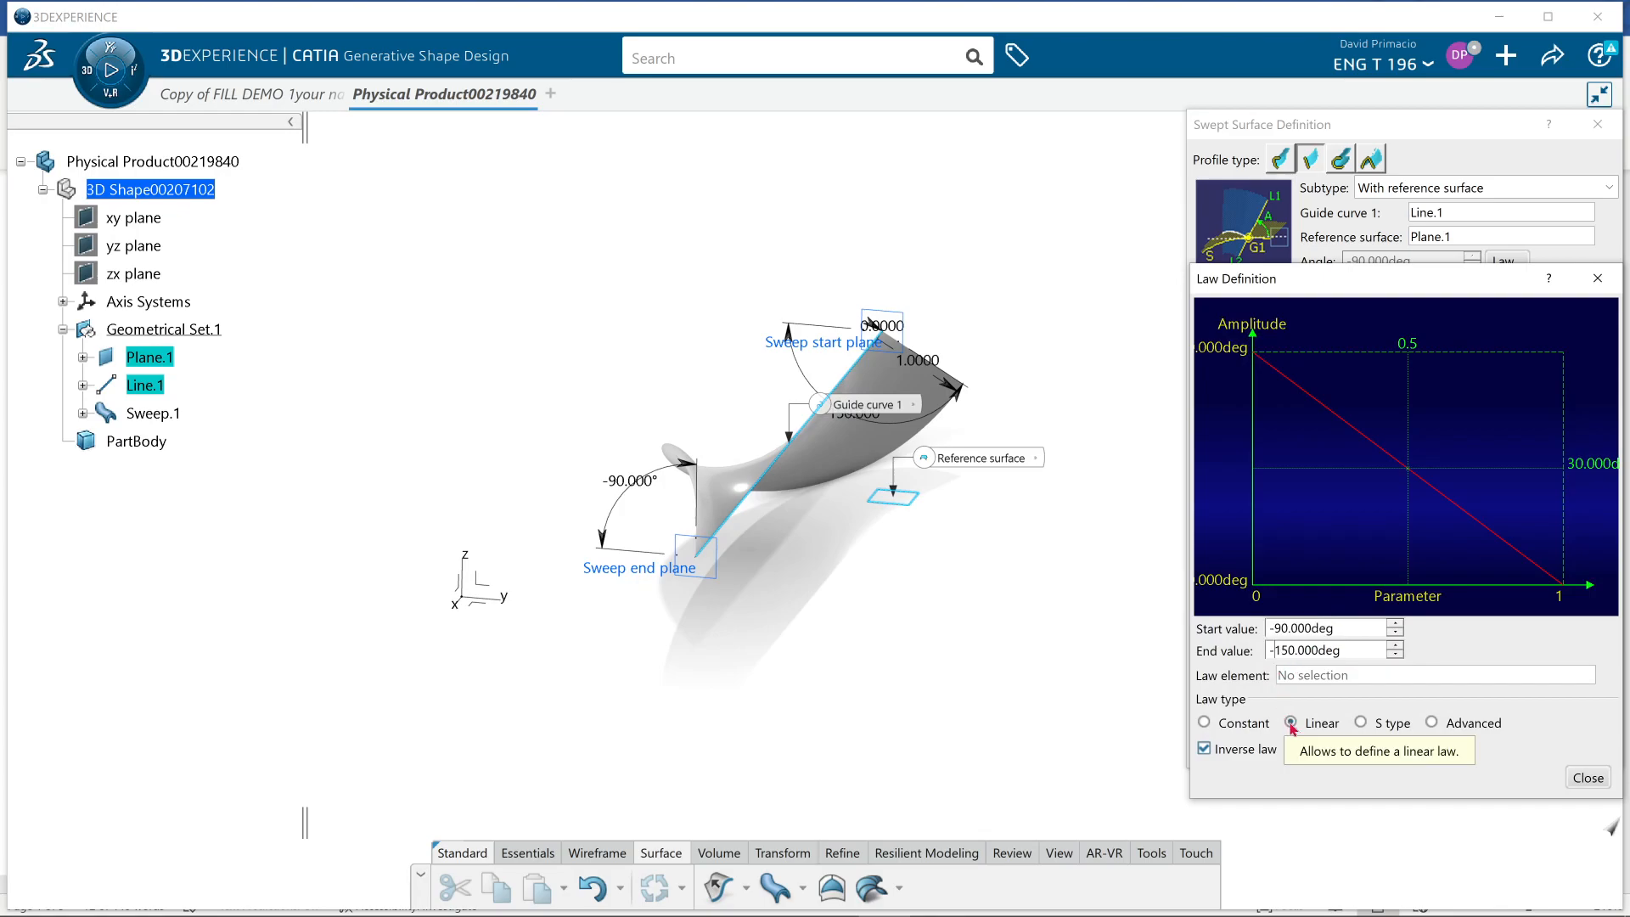
click(1581, 774)
click(1577, 752)
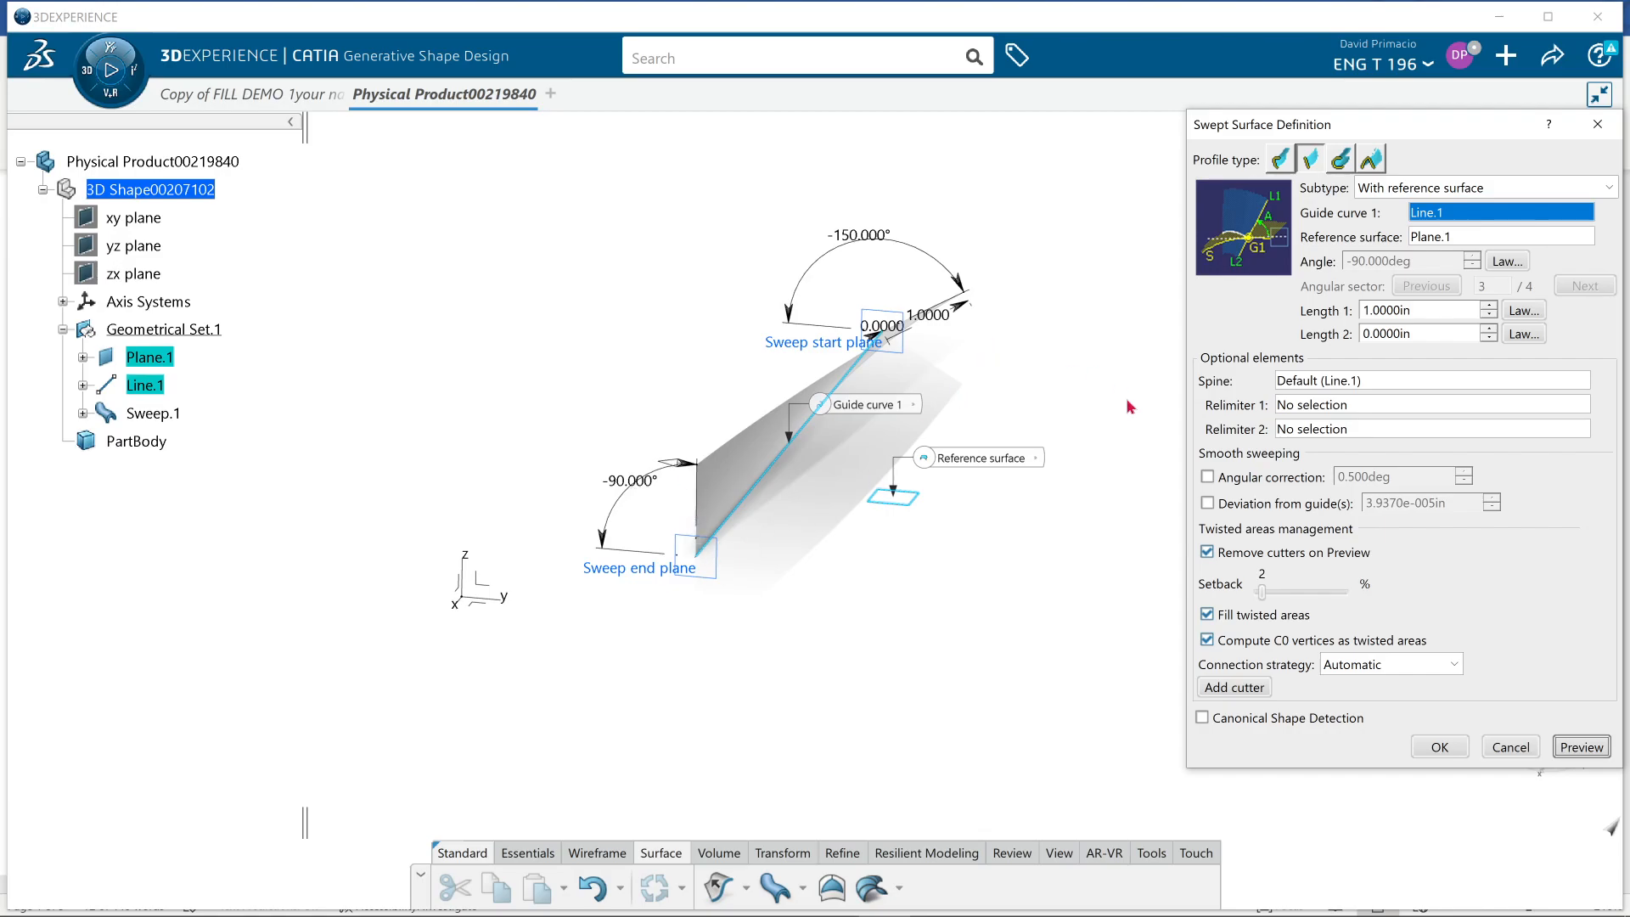
- Set the start value of the sweep's angle law to -180 degrees, preview the surface, and confirm the sweep
click(1505, 263)
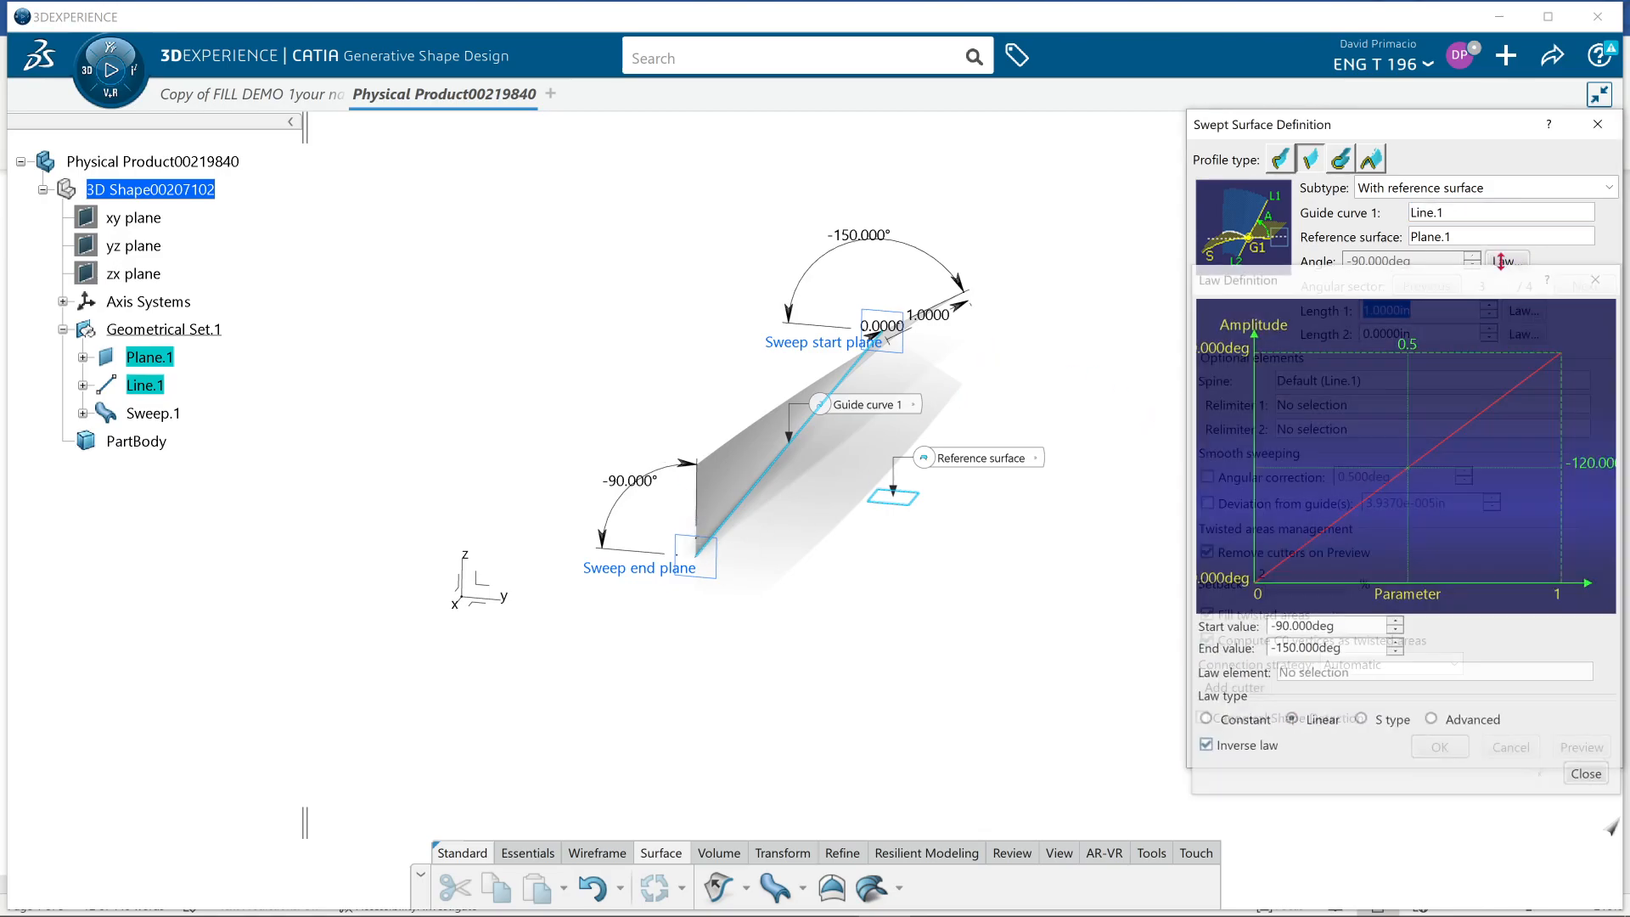
click(1282, 628)
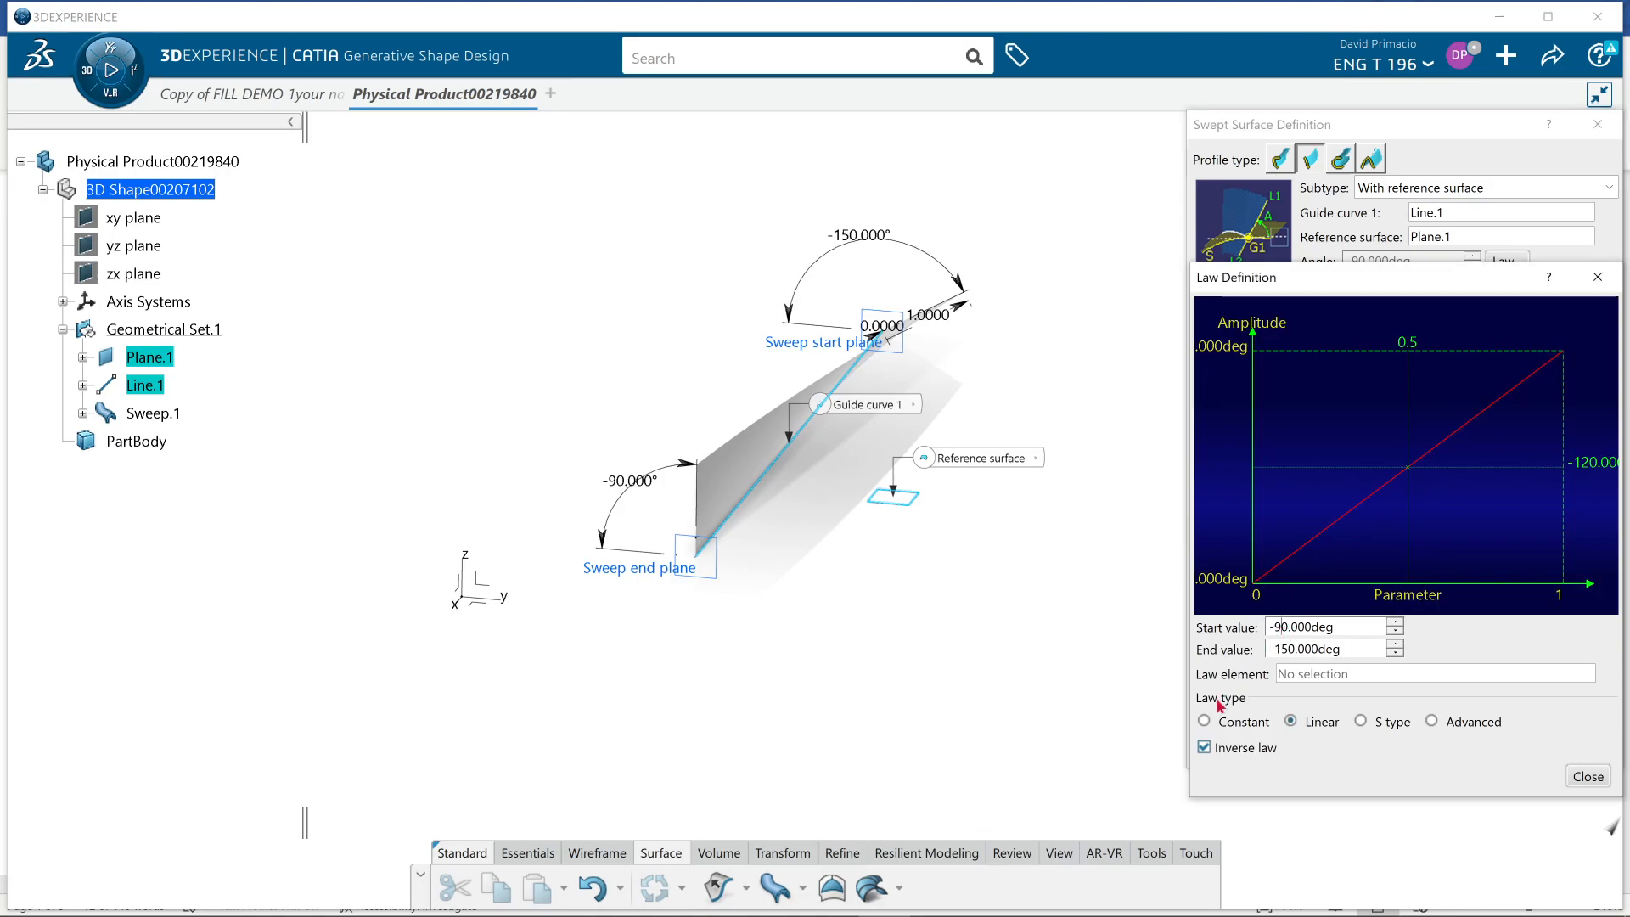
key(BackSpace)
text(180)
key(Delete)
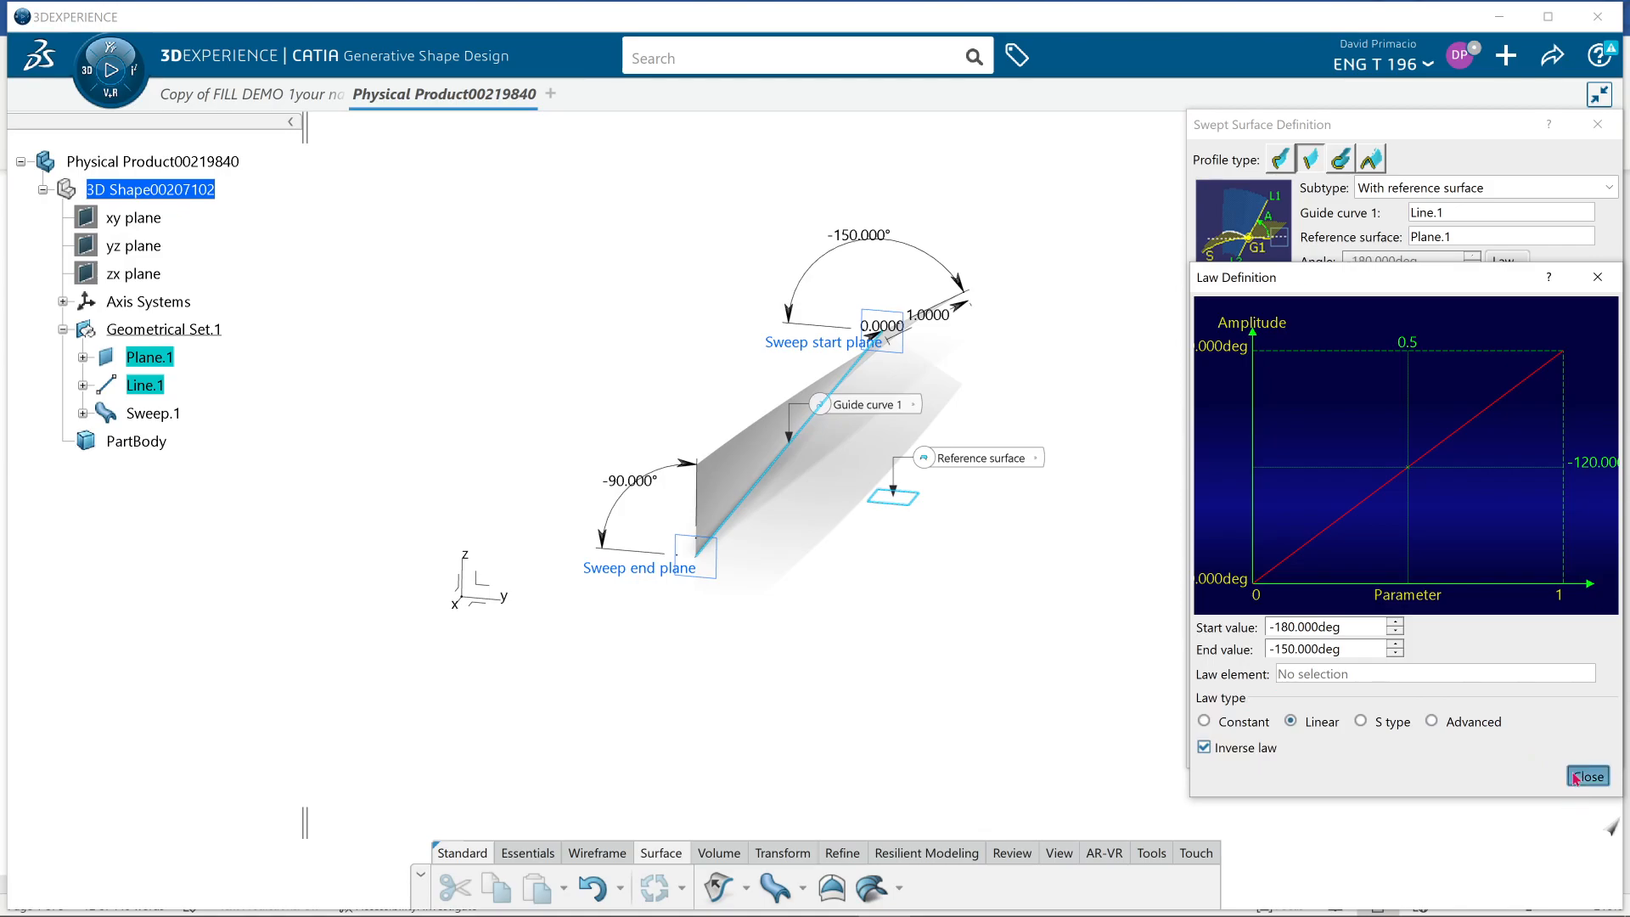
click(1585, 777)
click(1581, 749)
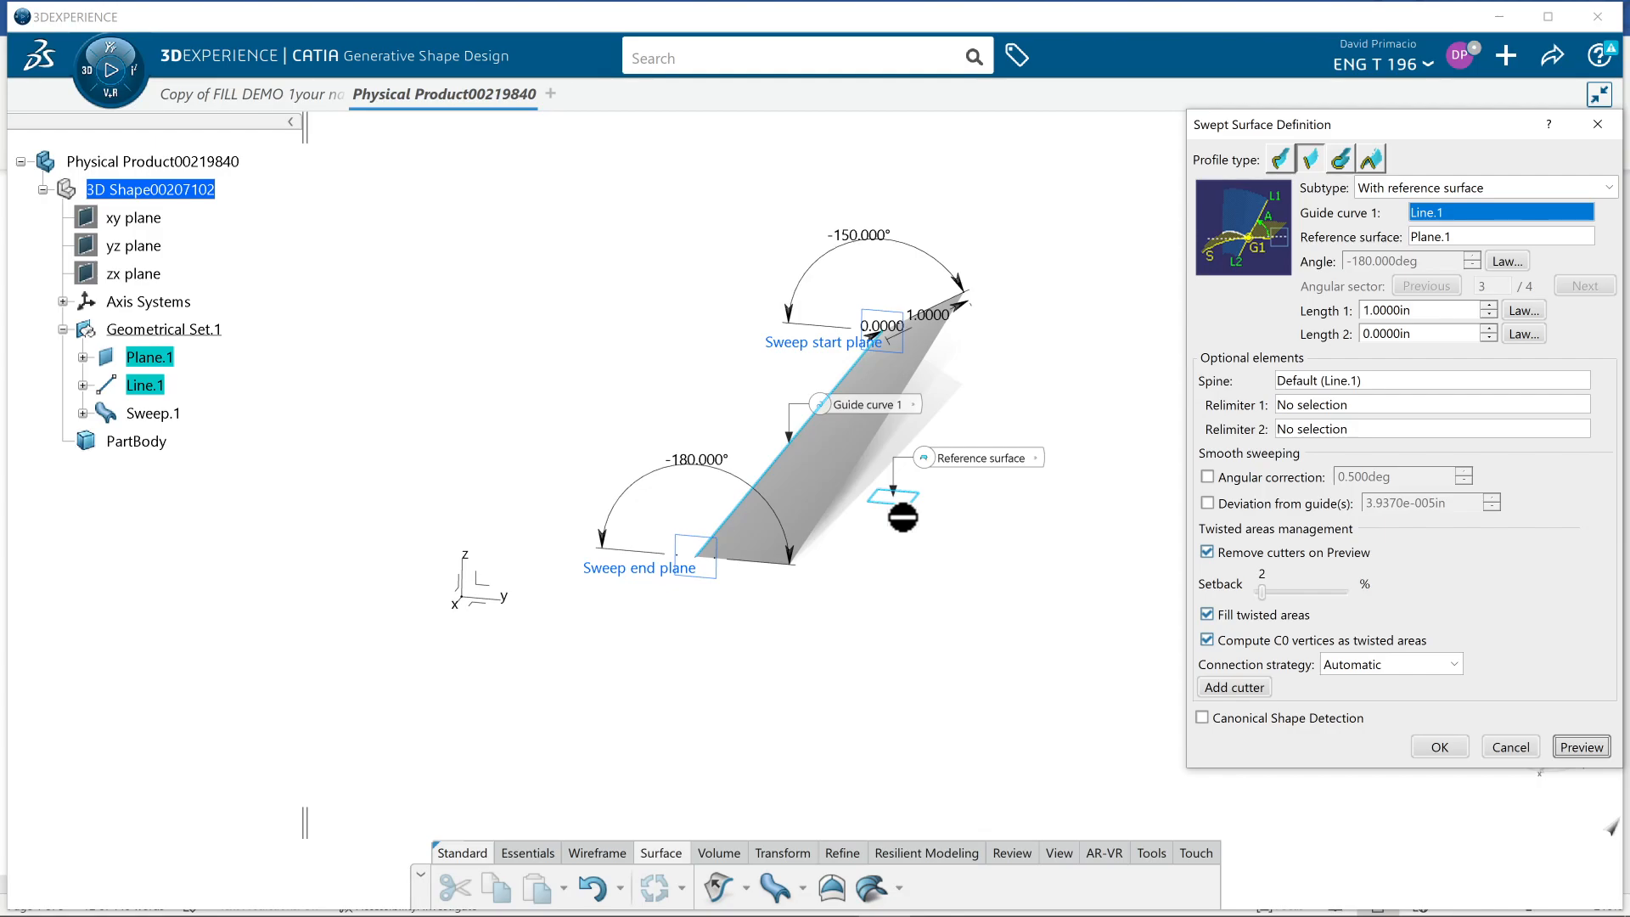
click(1434, 746)
- Measure between the swept surface's lower end edge and the reference plane with Measure Between
middle_drag(1143, 604, 908, 634)
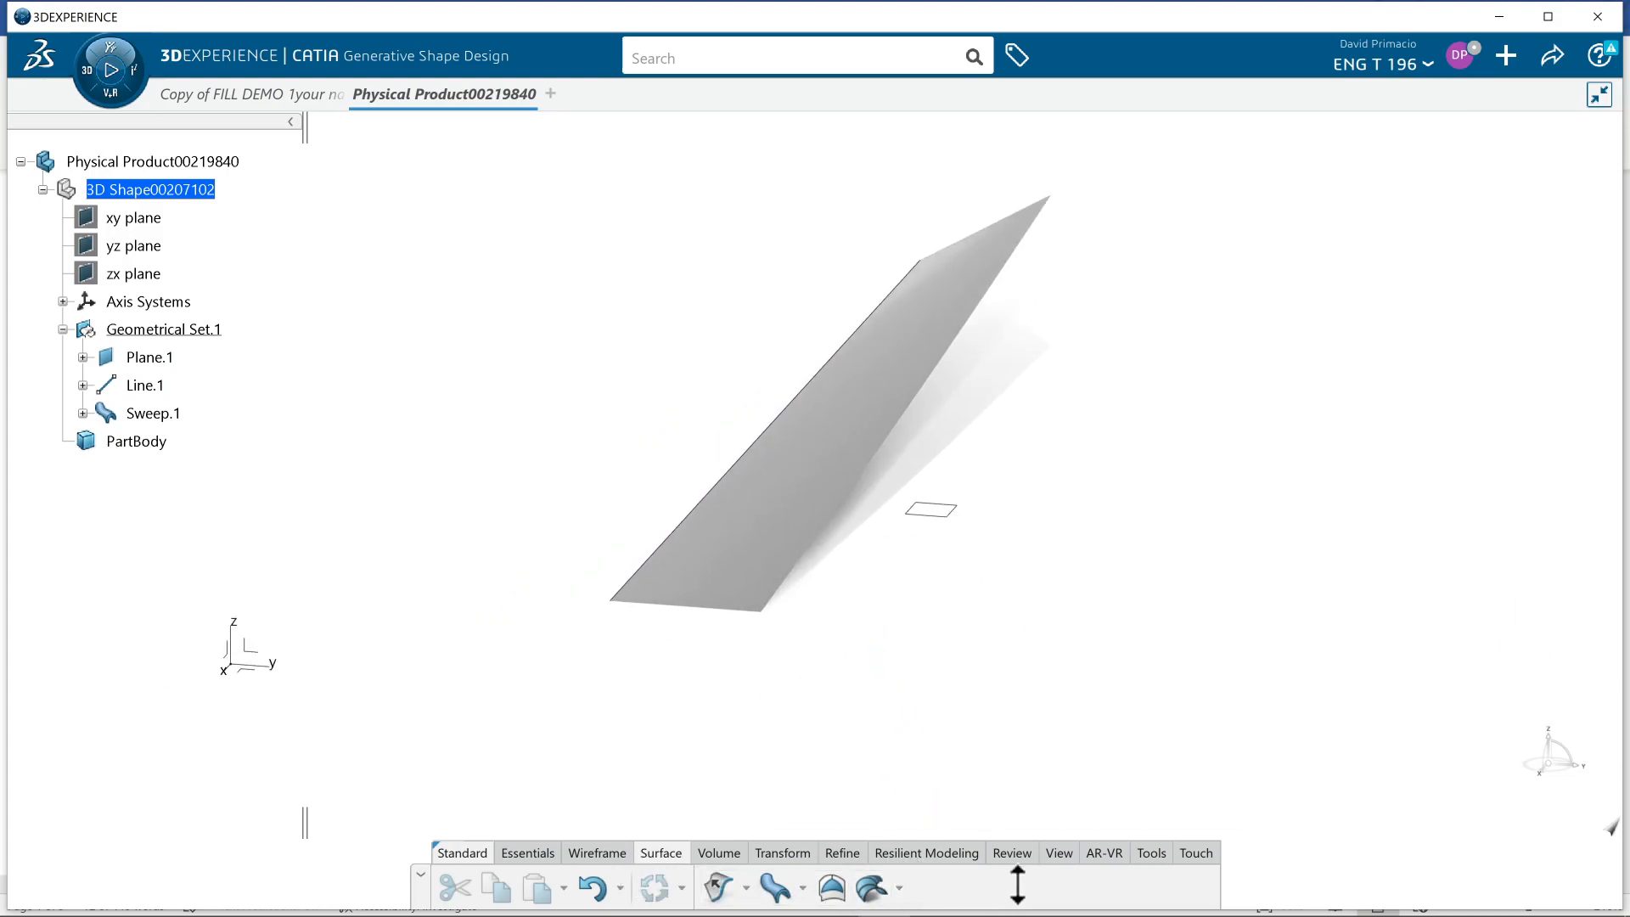
click(1152, 854)
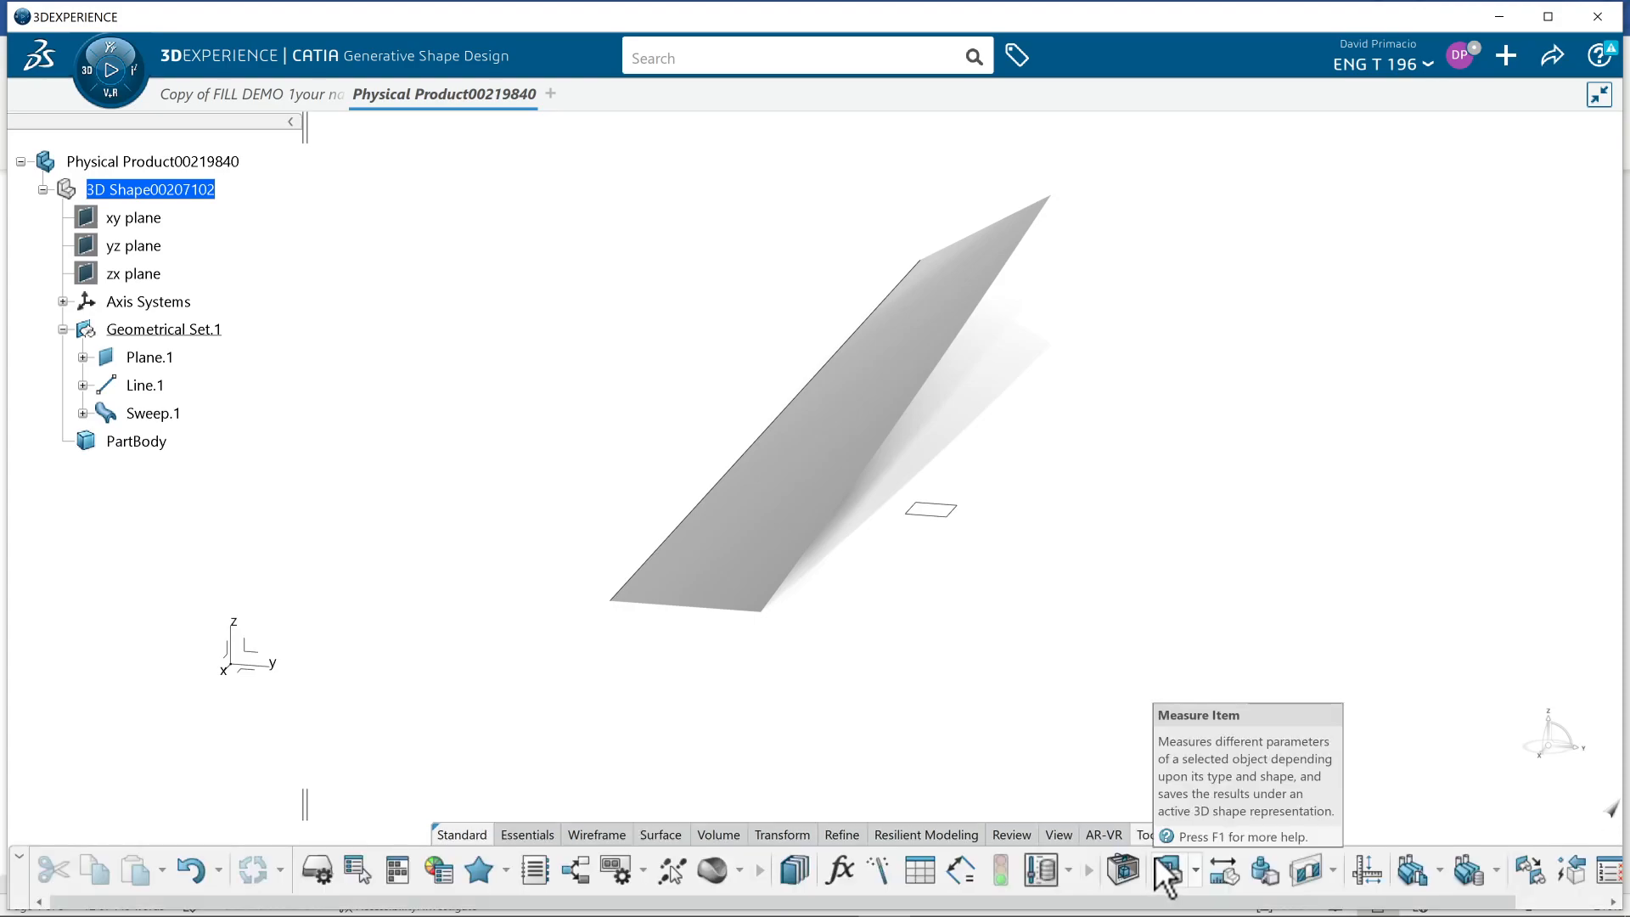
click(1224, 870)
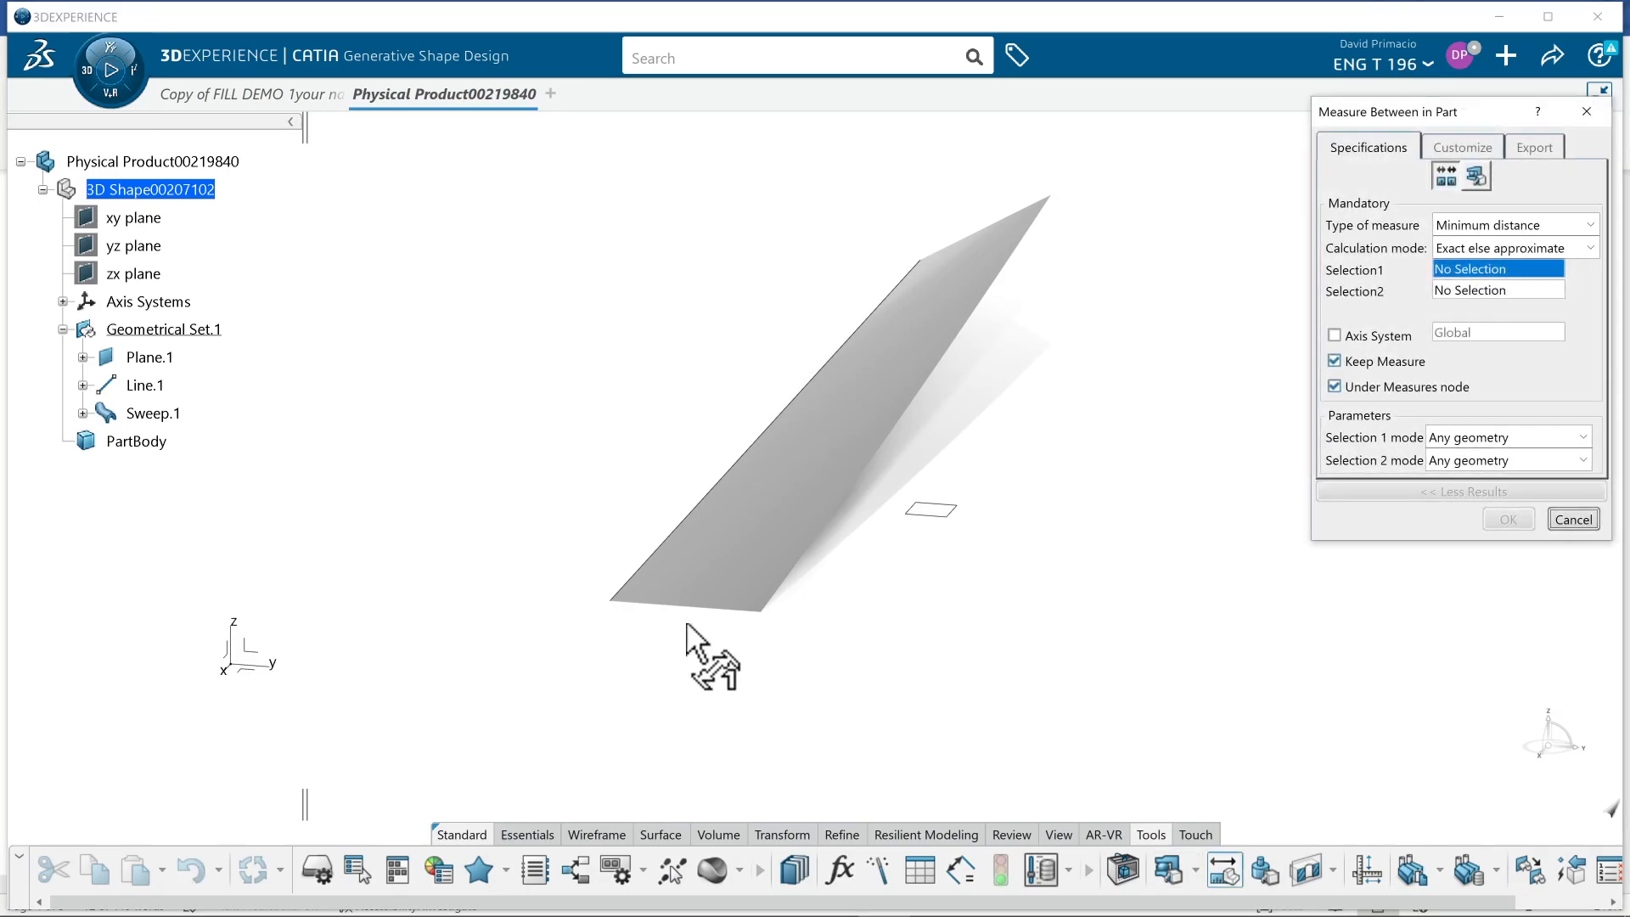
click(692, 605)
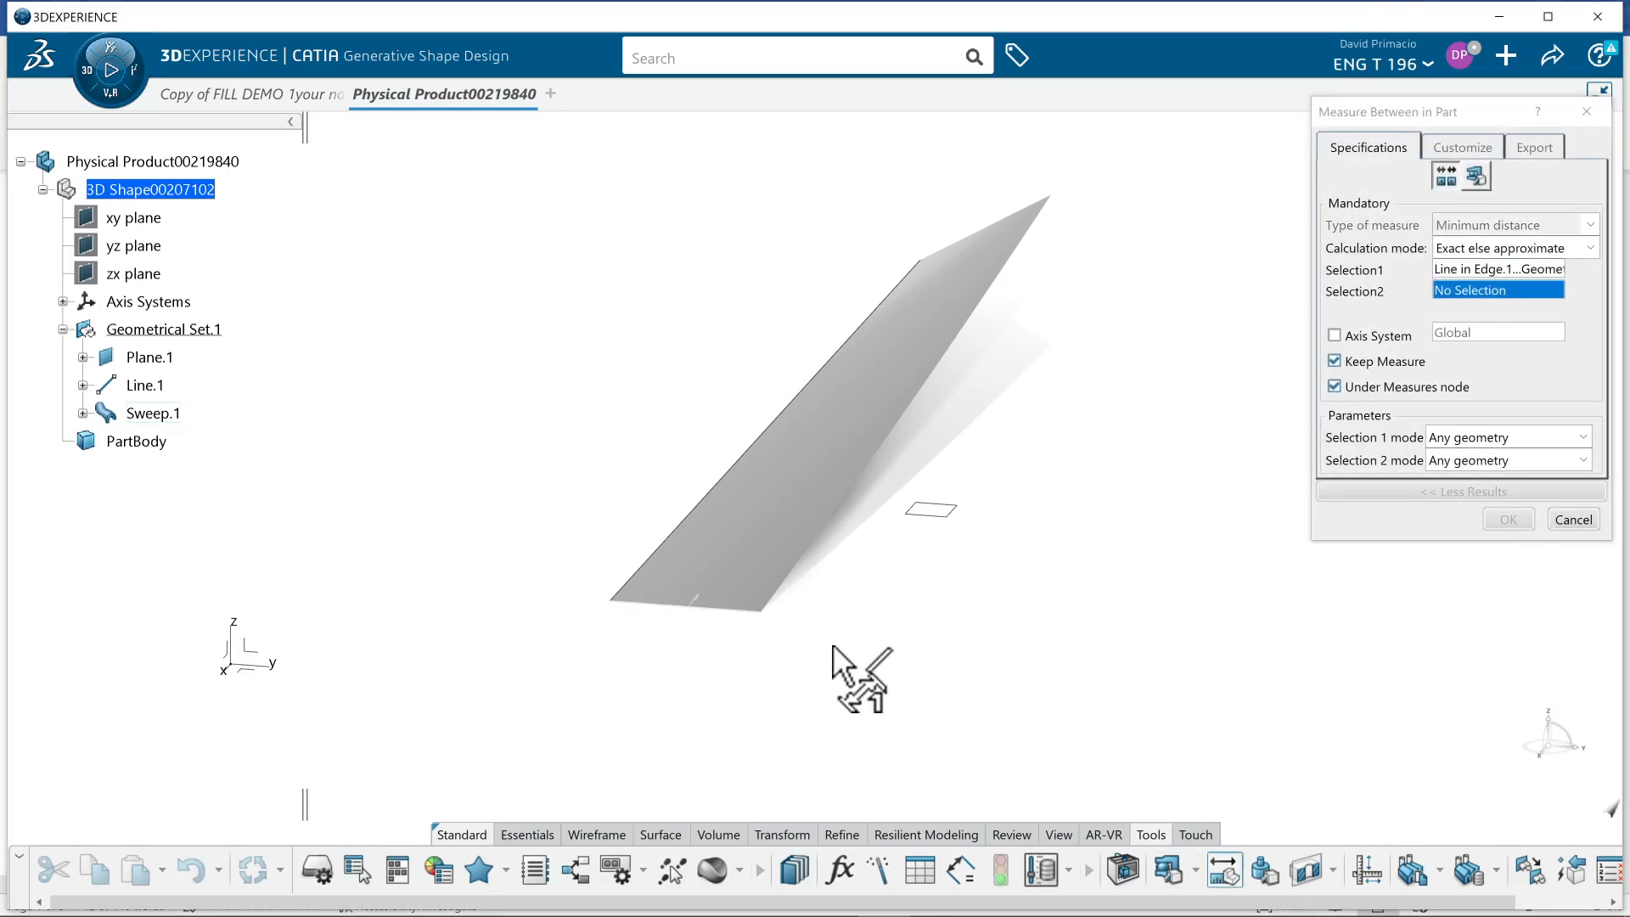
click(925, 518)
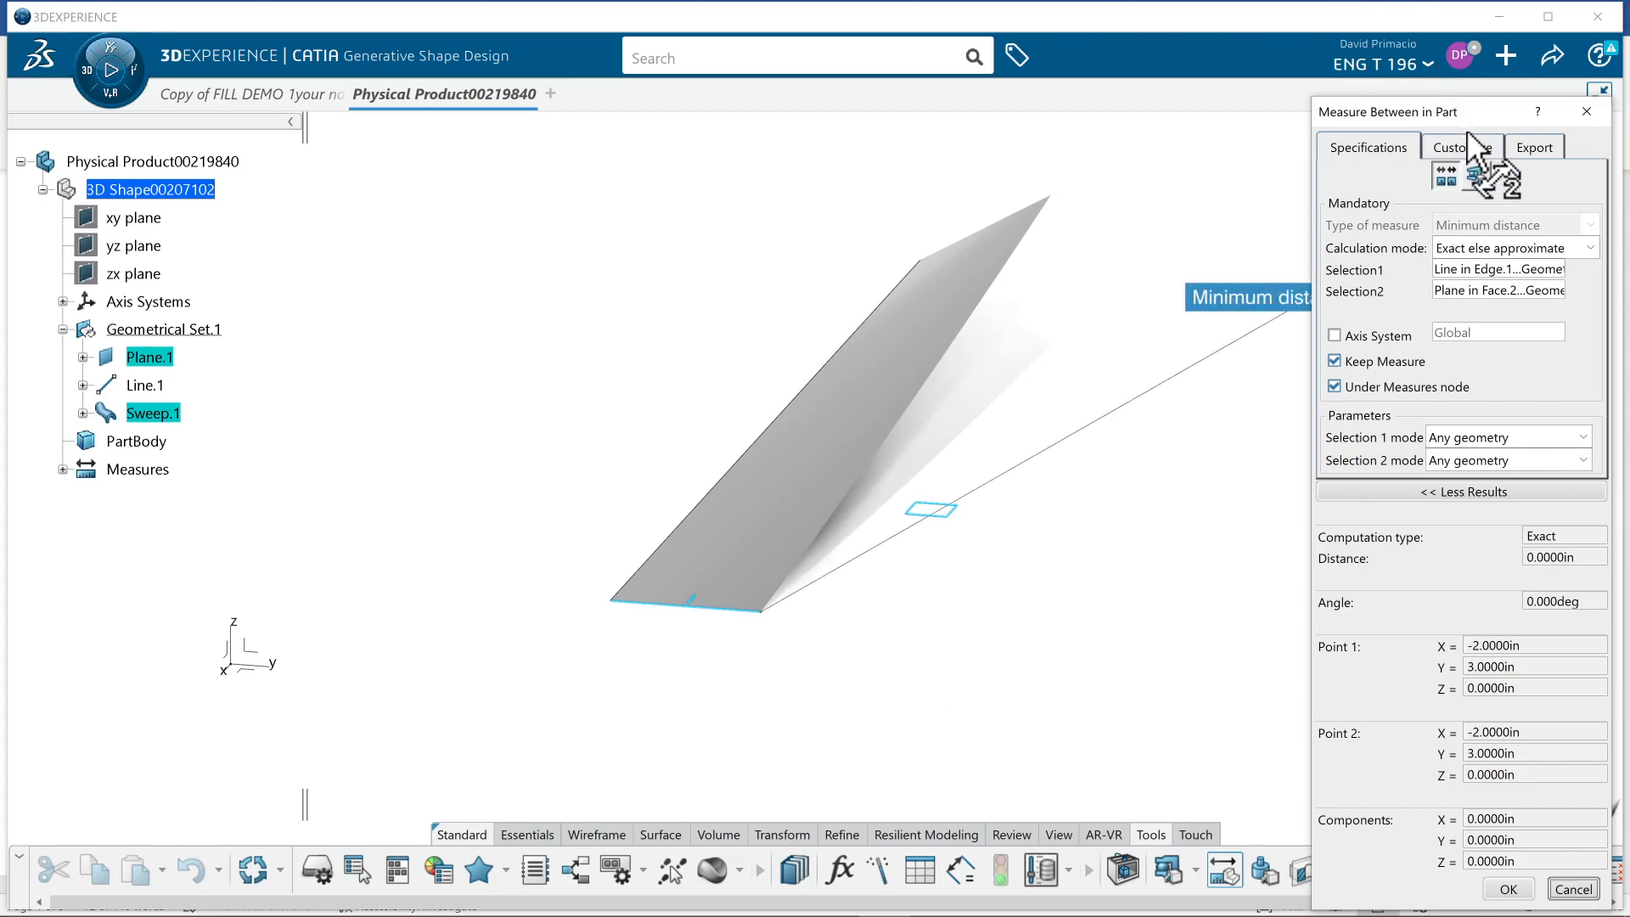
- Display the angle instead of the distance in the measure's 3D label, place the label below the surface, and keep the measure
click(1465, 150)
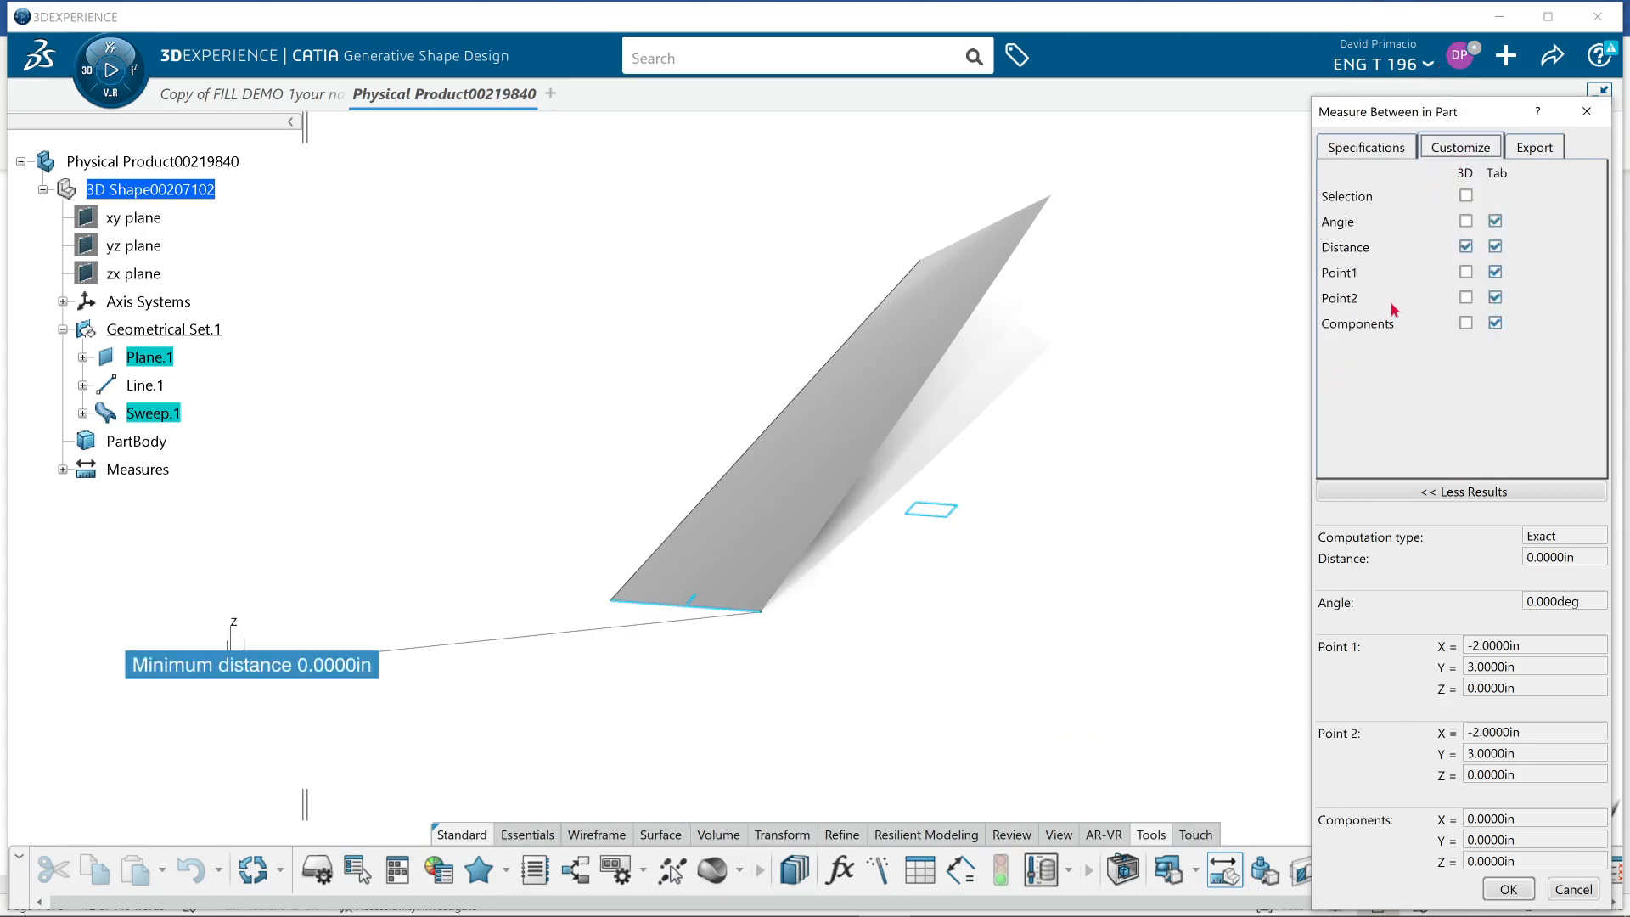
click(1466, 222)
click(1466, 248)
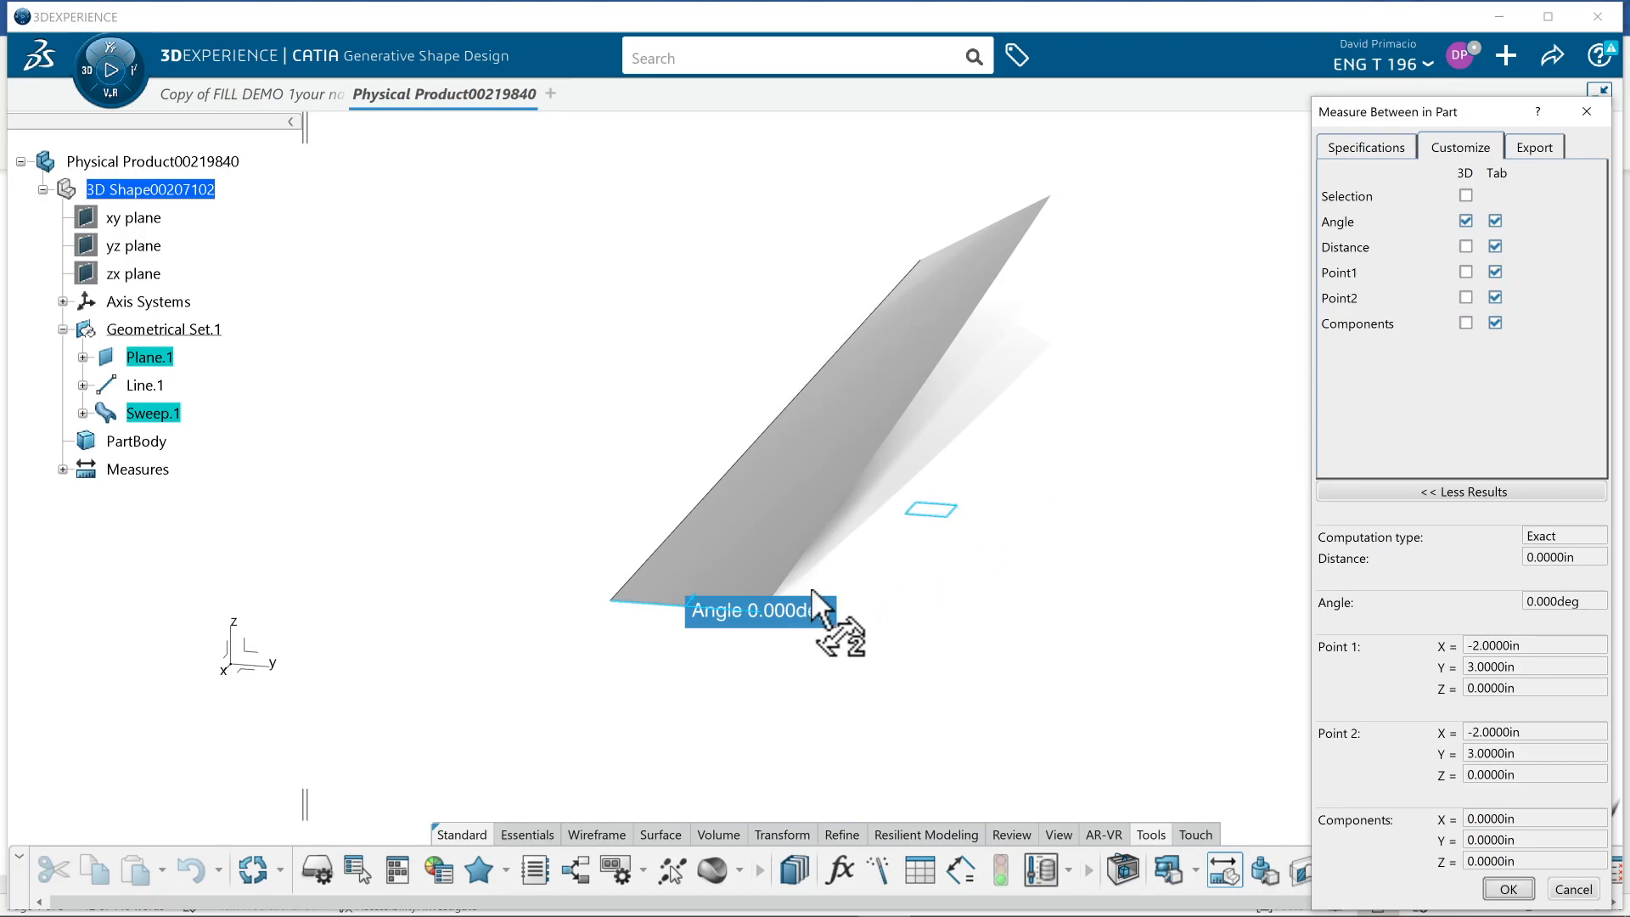
drag(841, 680, 895, 711)
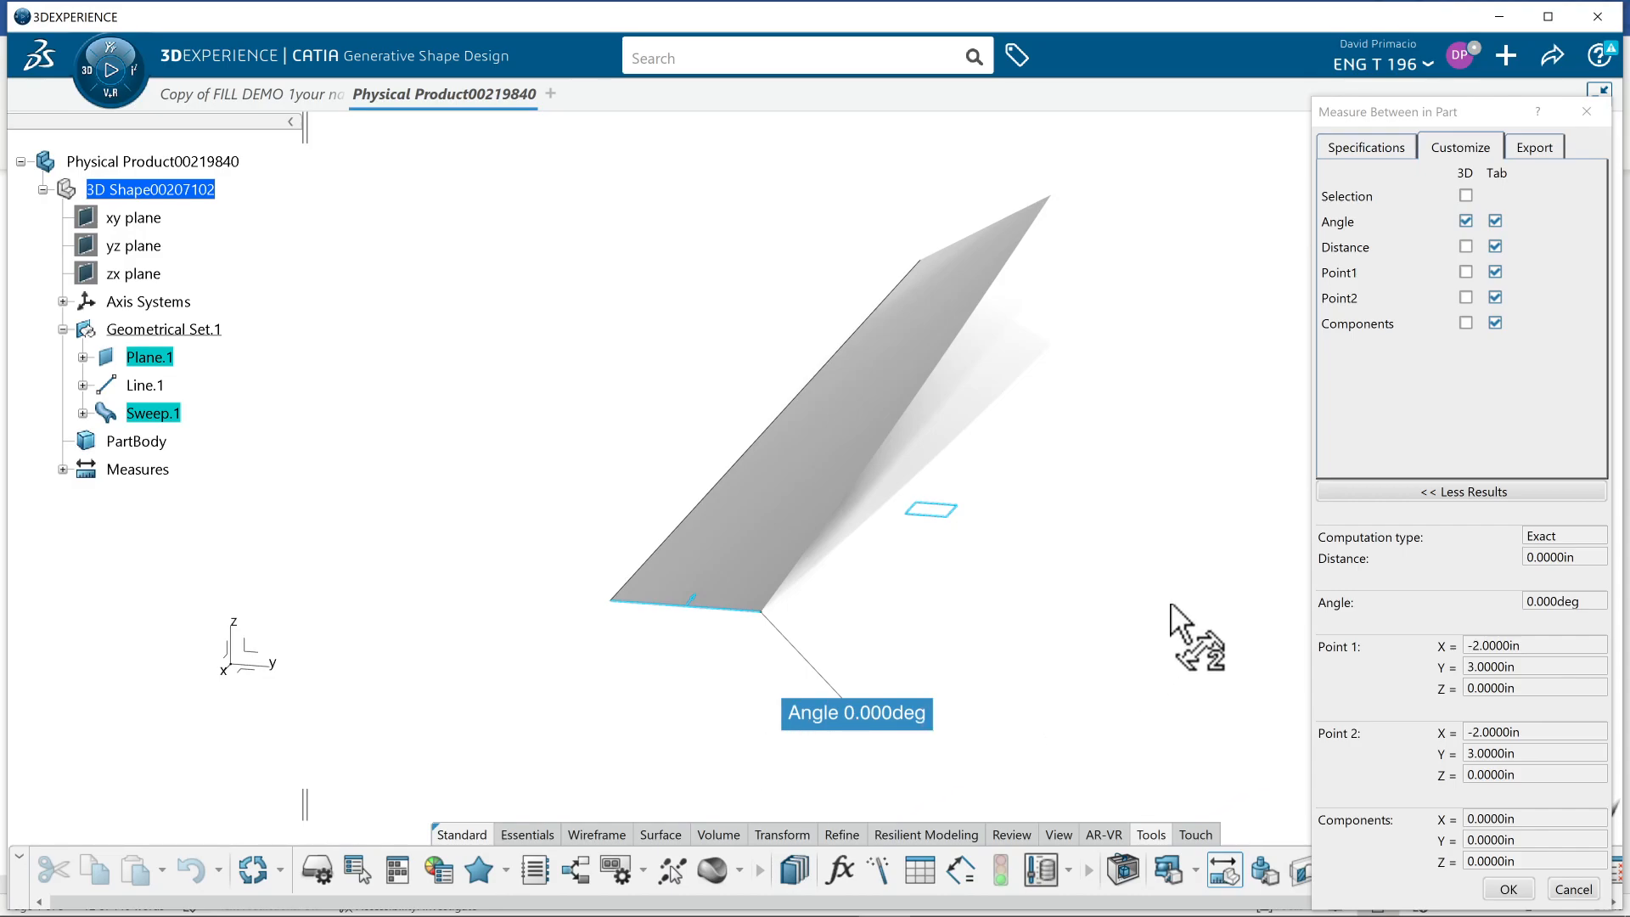
click(1508, 889)
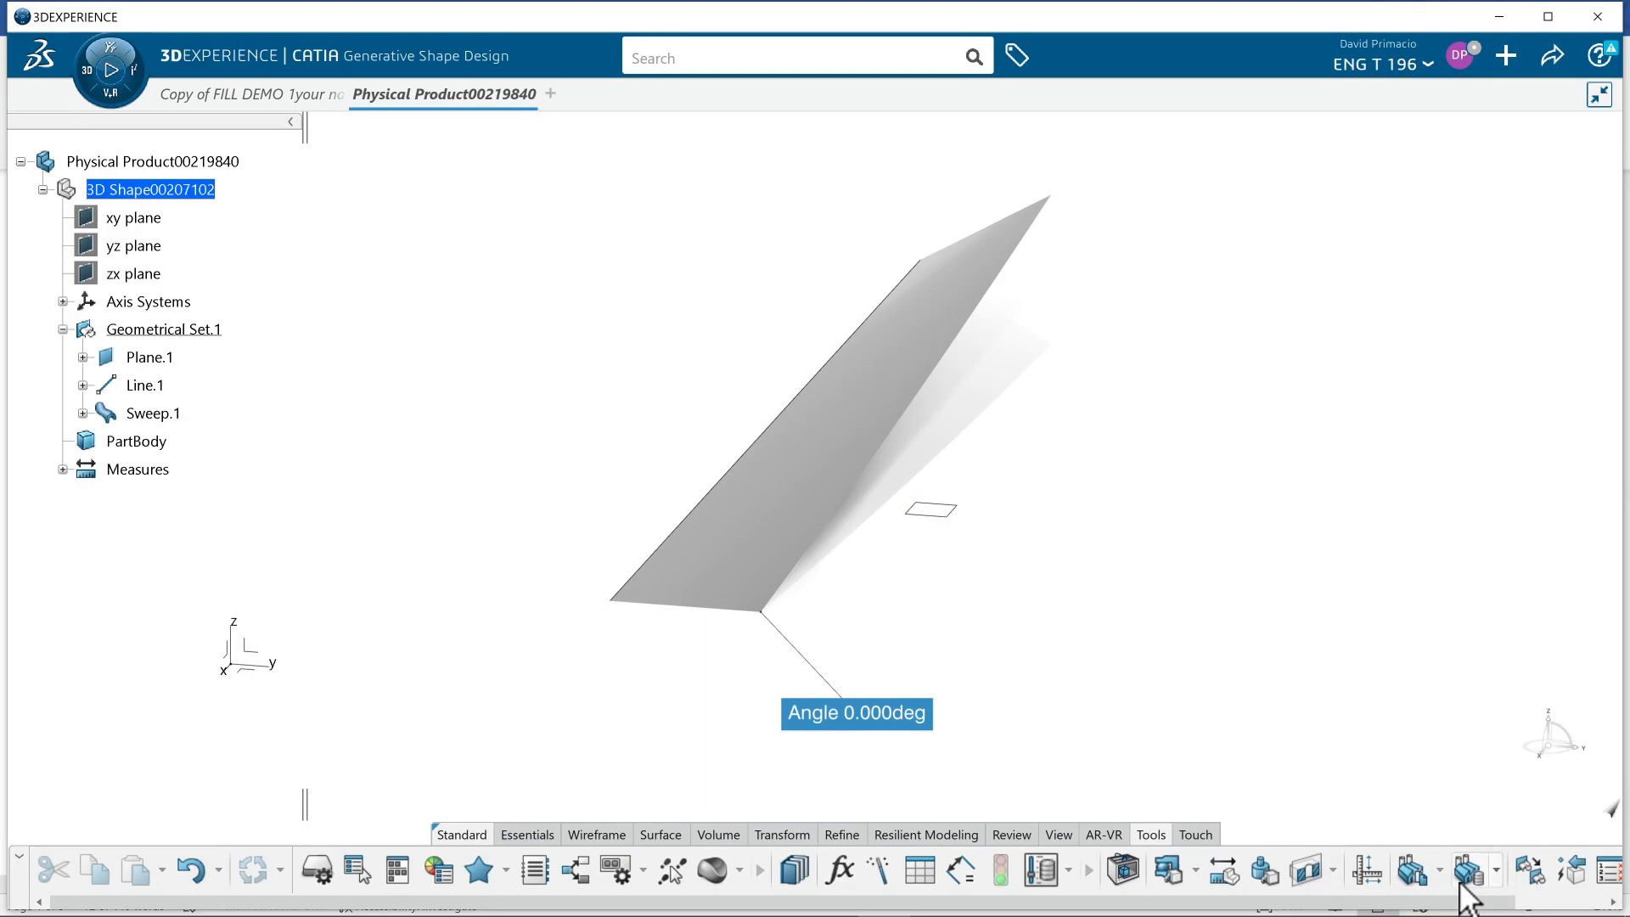
click(1220, 871)
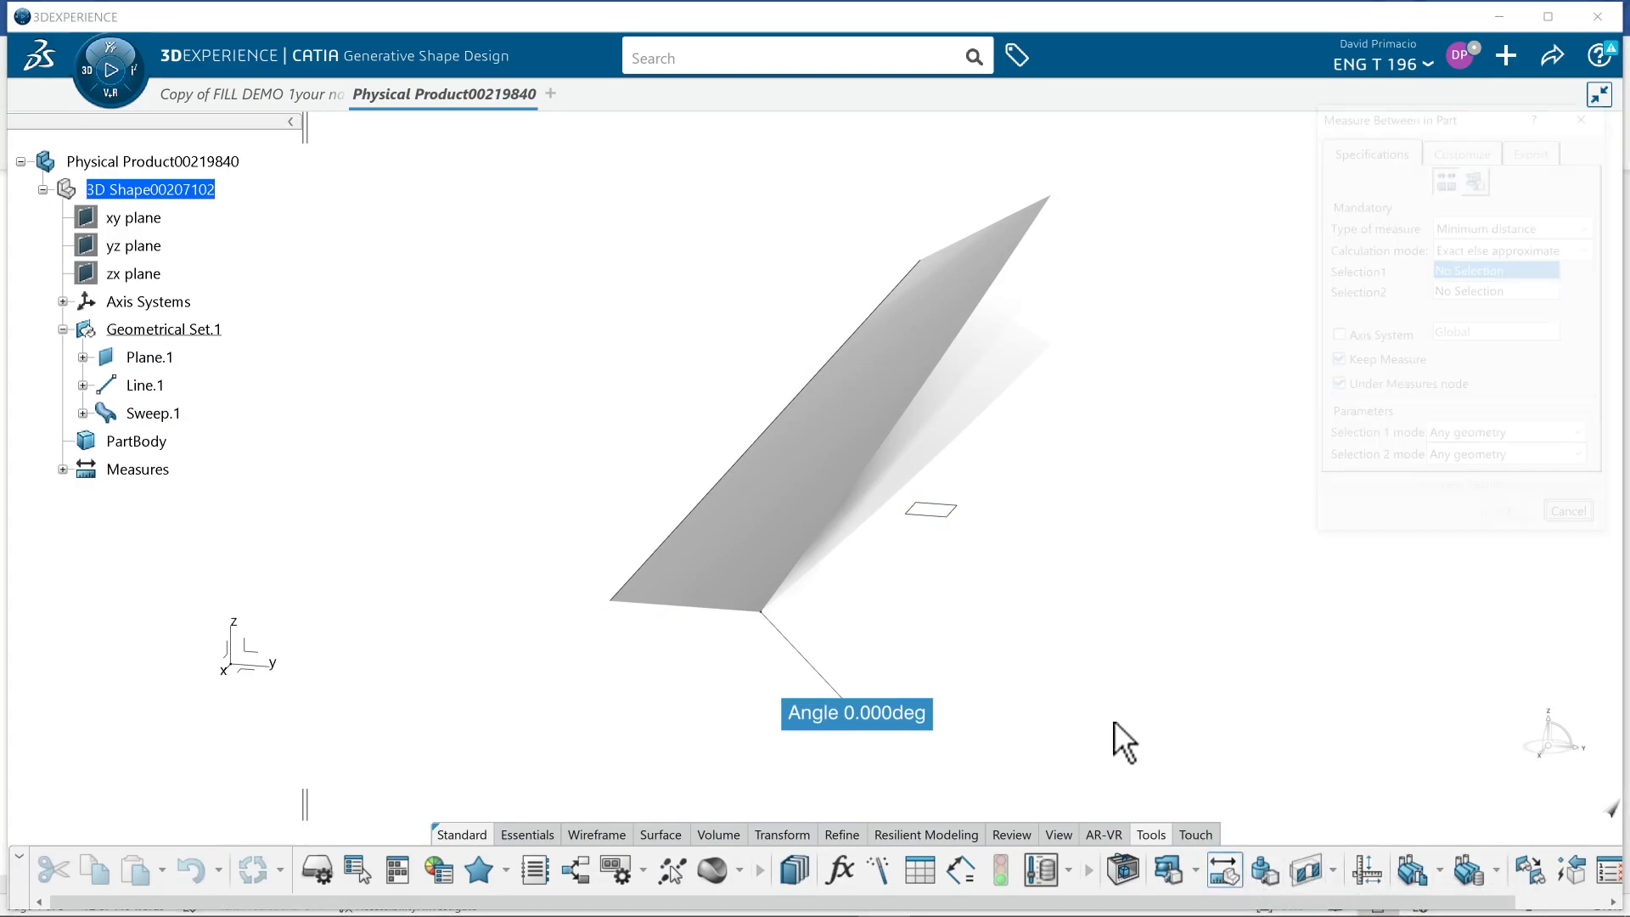
click(979, 229)
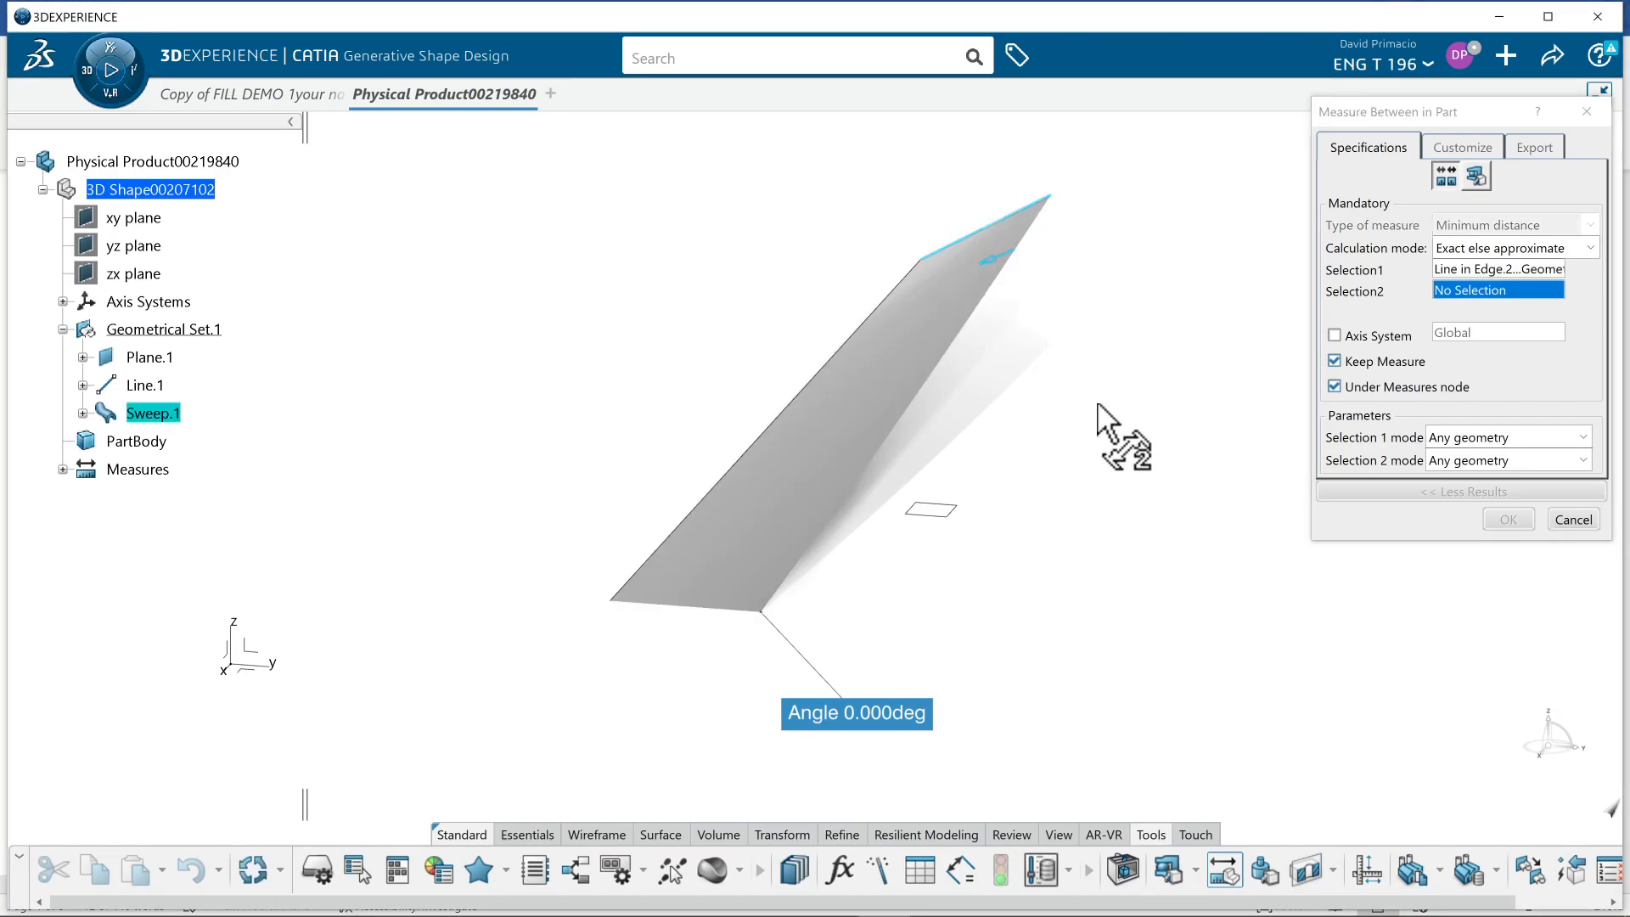
click(944, 513)
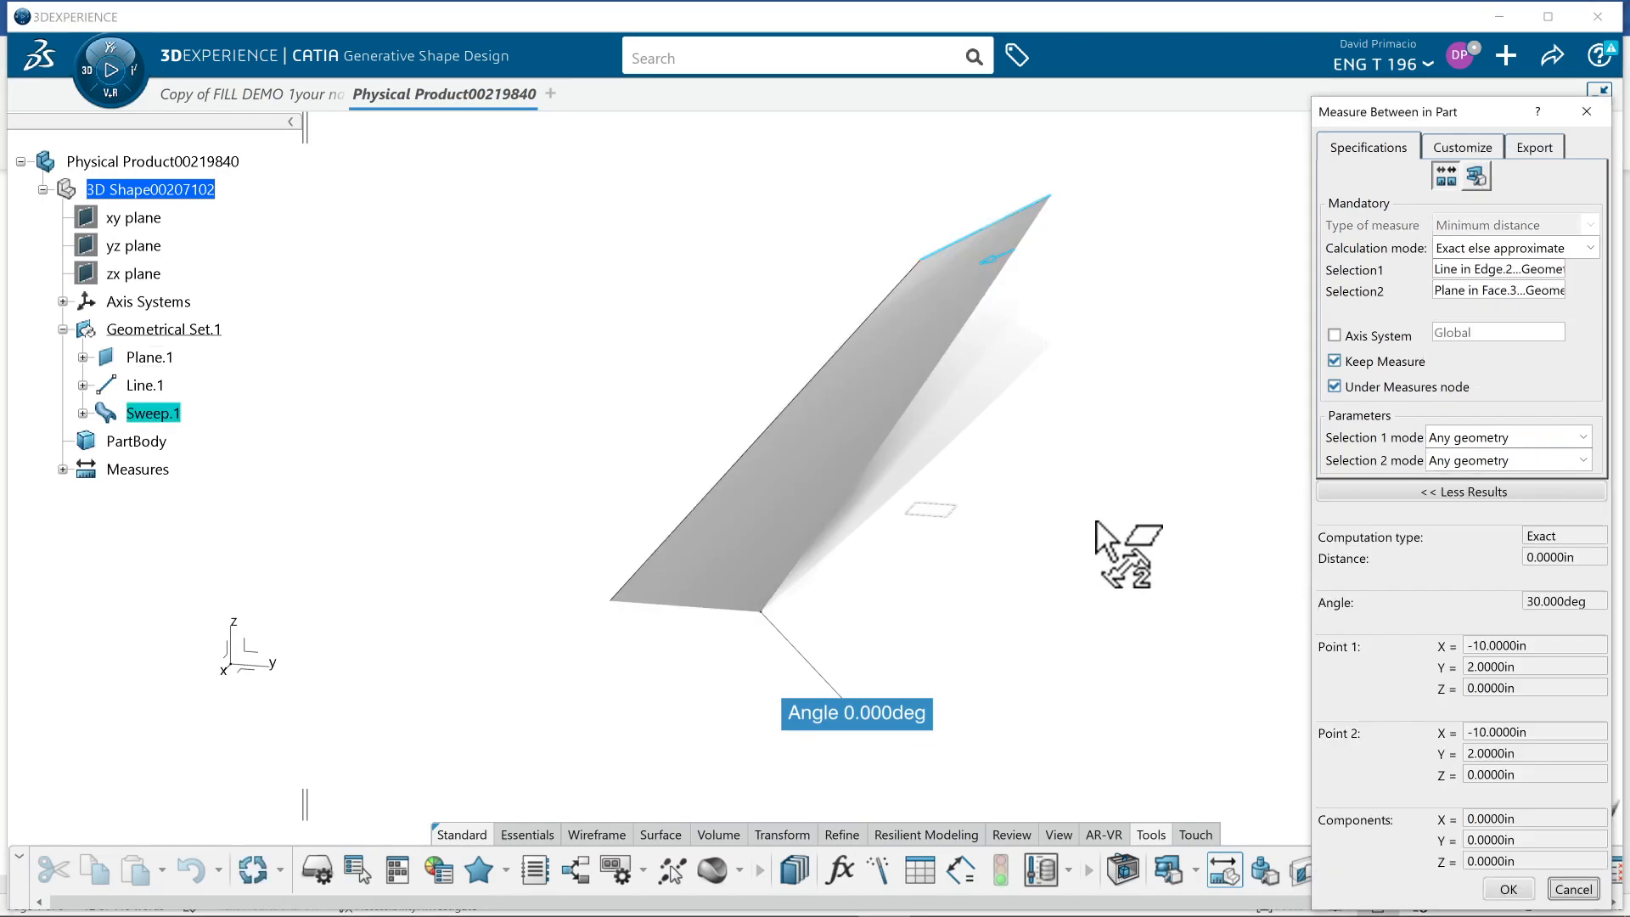
drag(934, 264, 1265, 225)
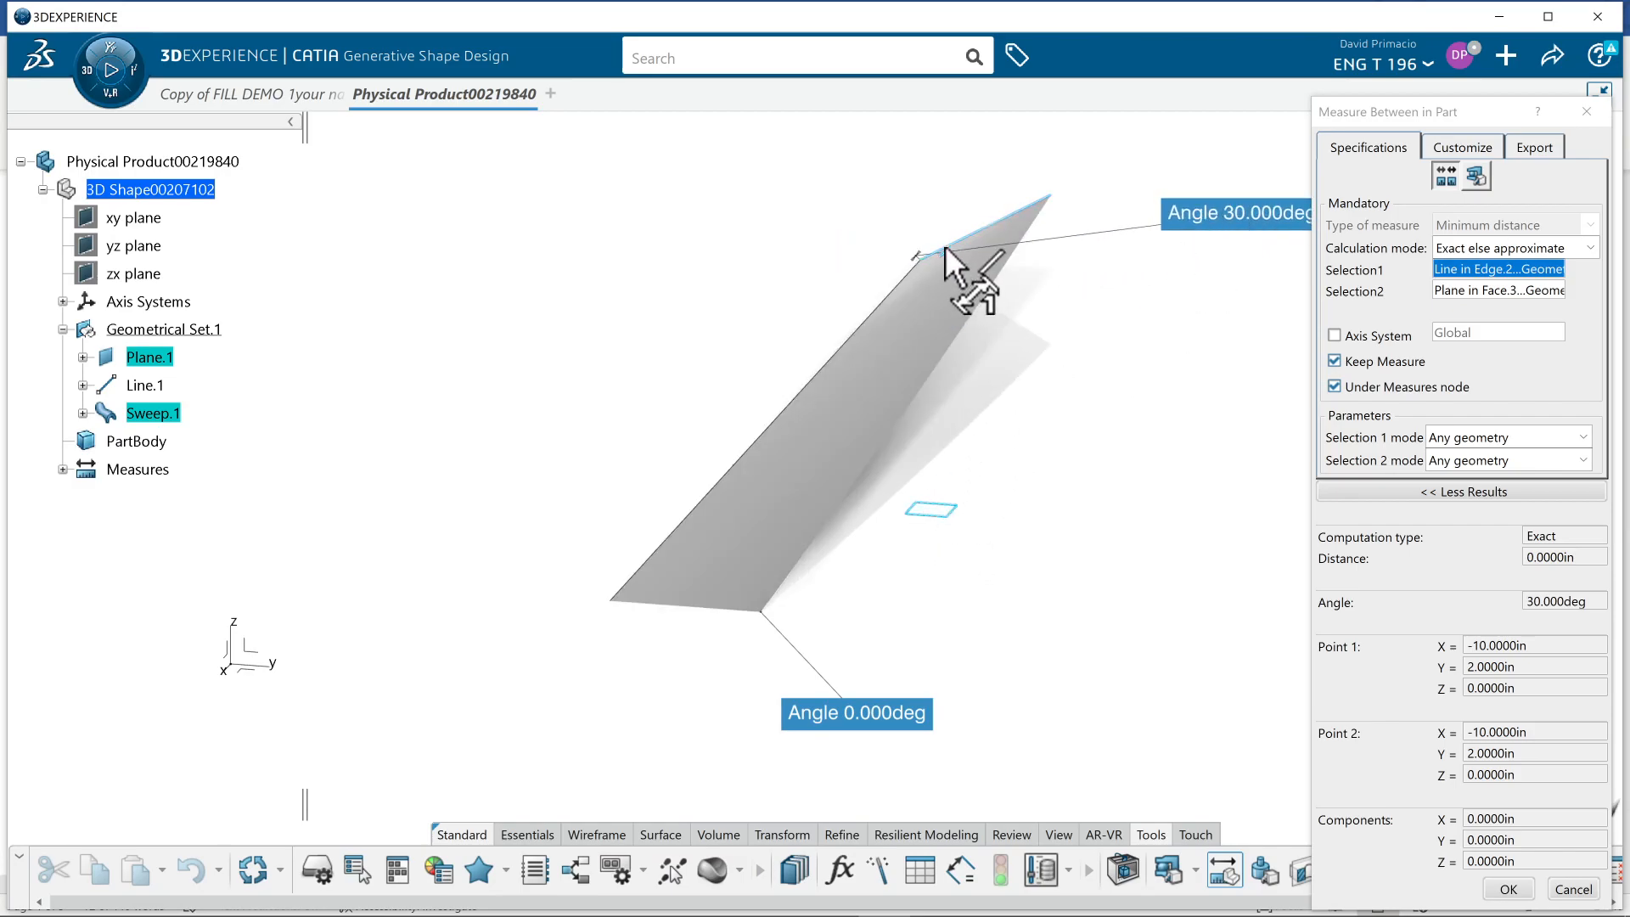
middle_drag(1081, 553, 966, 313)
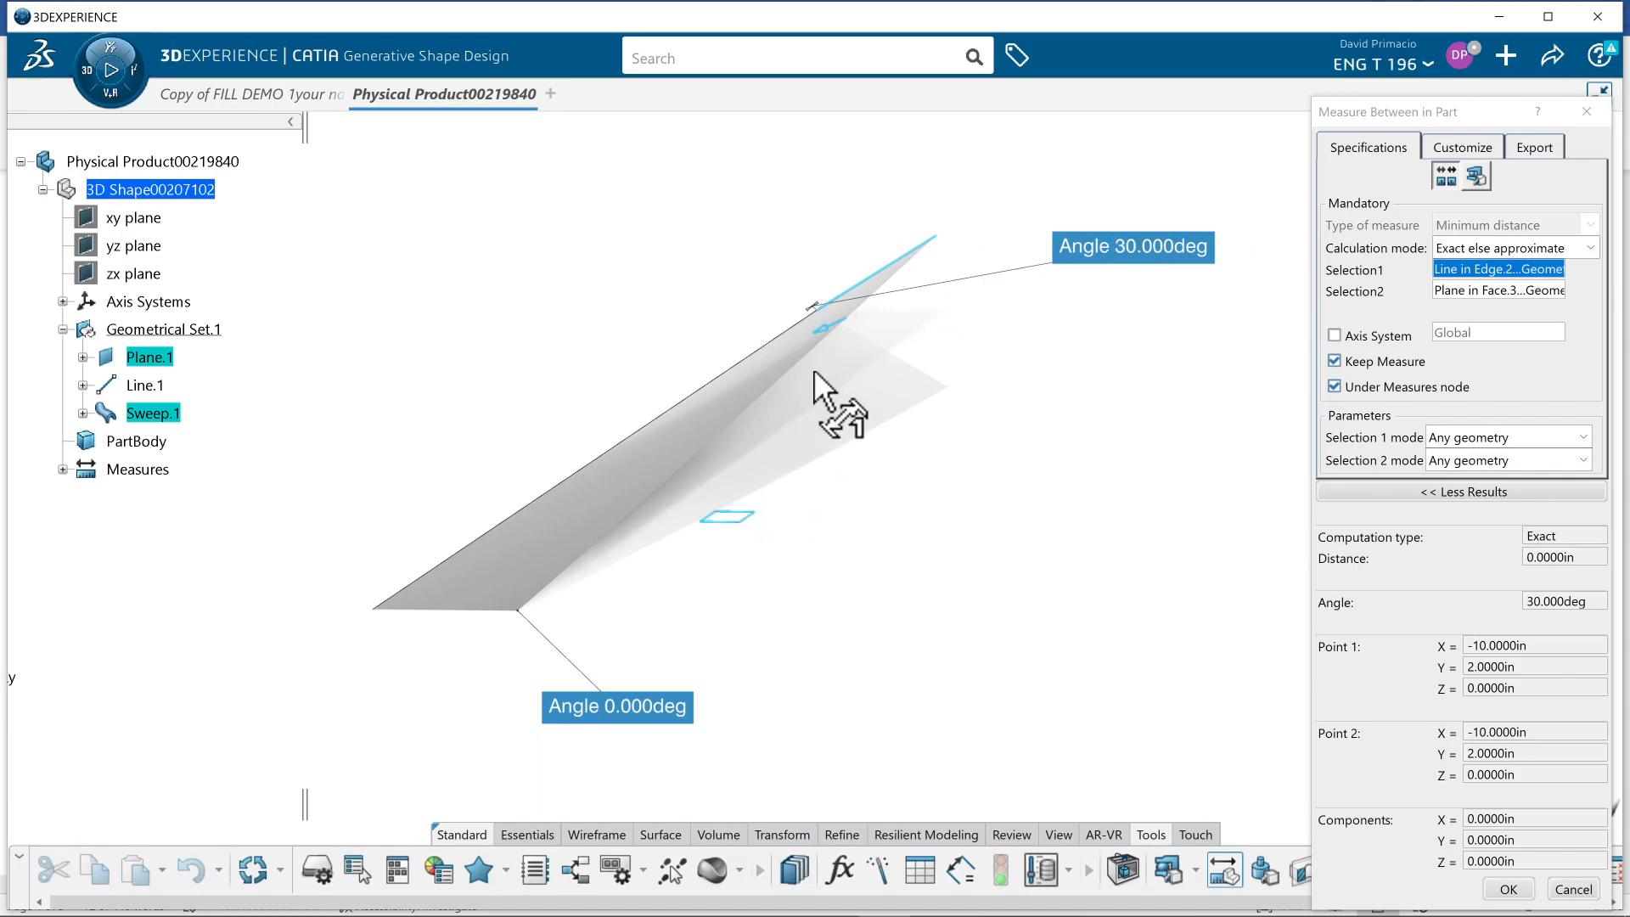
click(1569, 889)
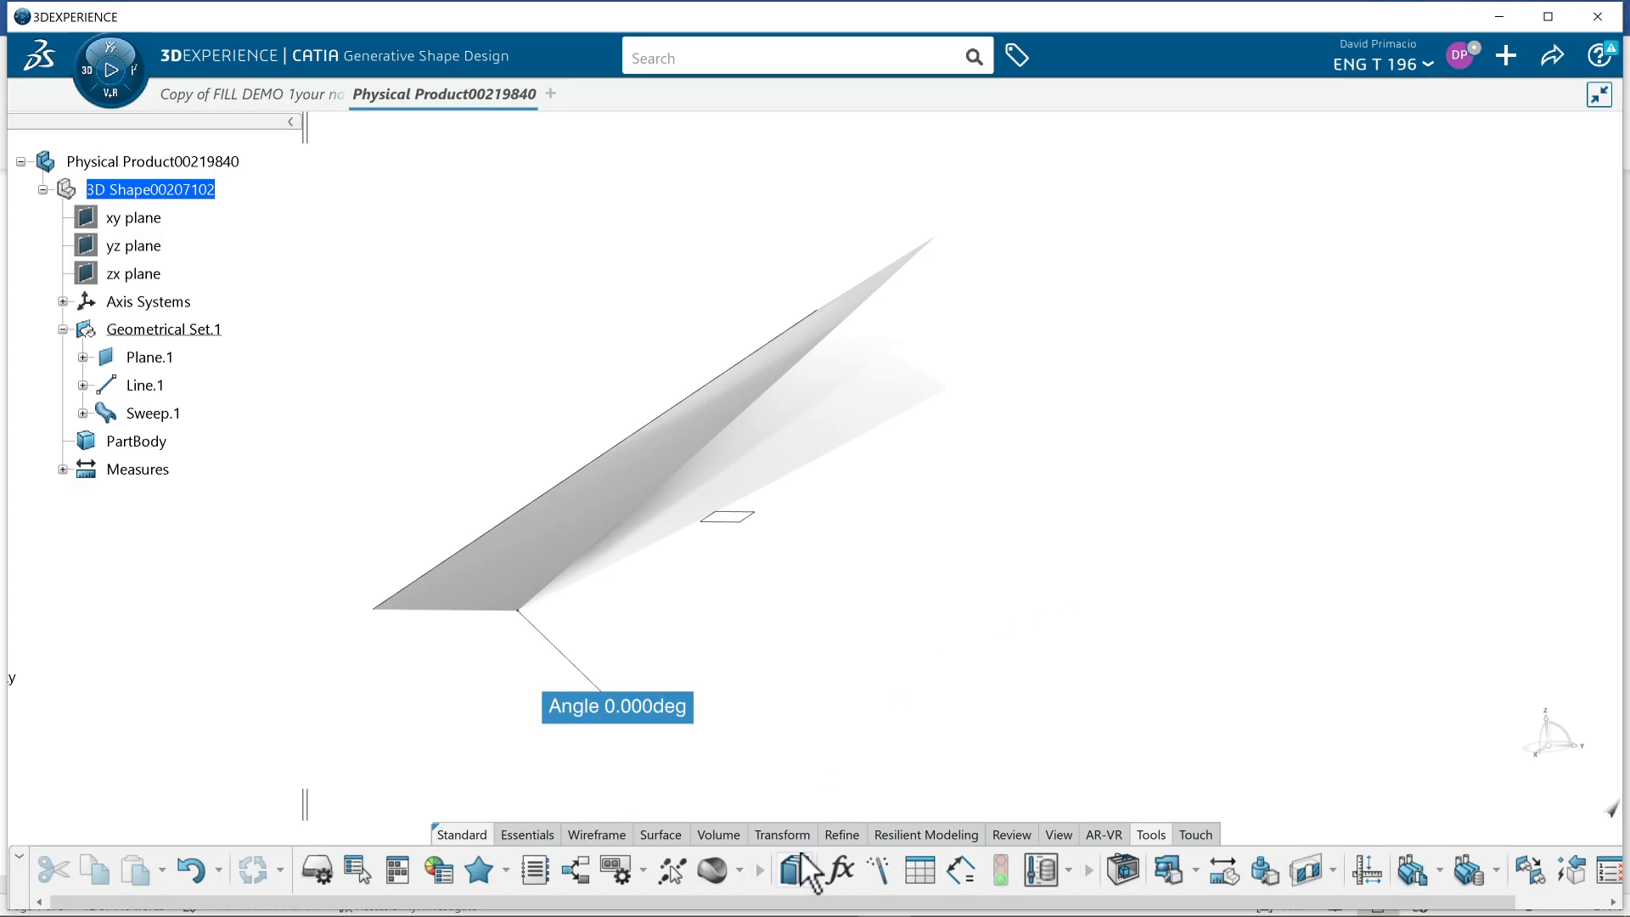
- Create a 1 in point-direction line along the Y axis from the guide line's upper end point
click(574, 835)
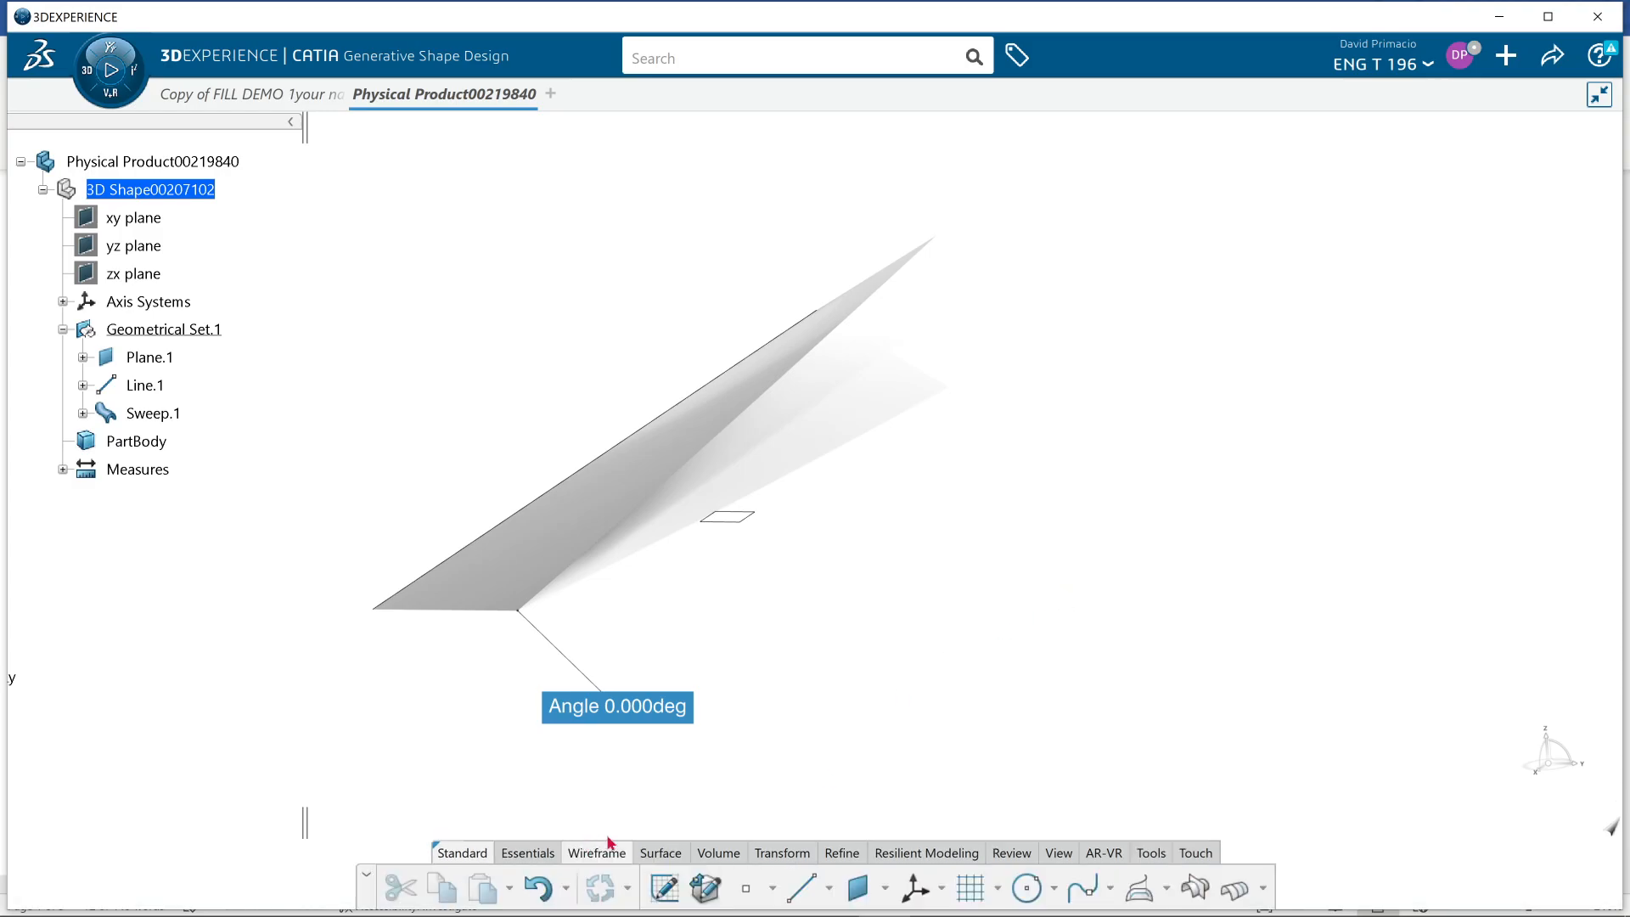
click(801, 888)
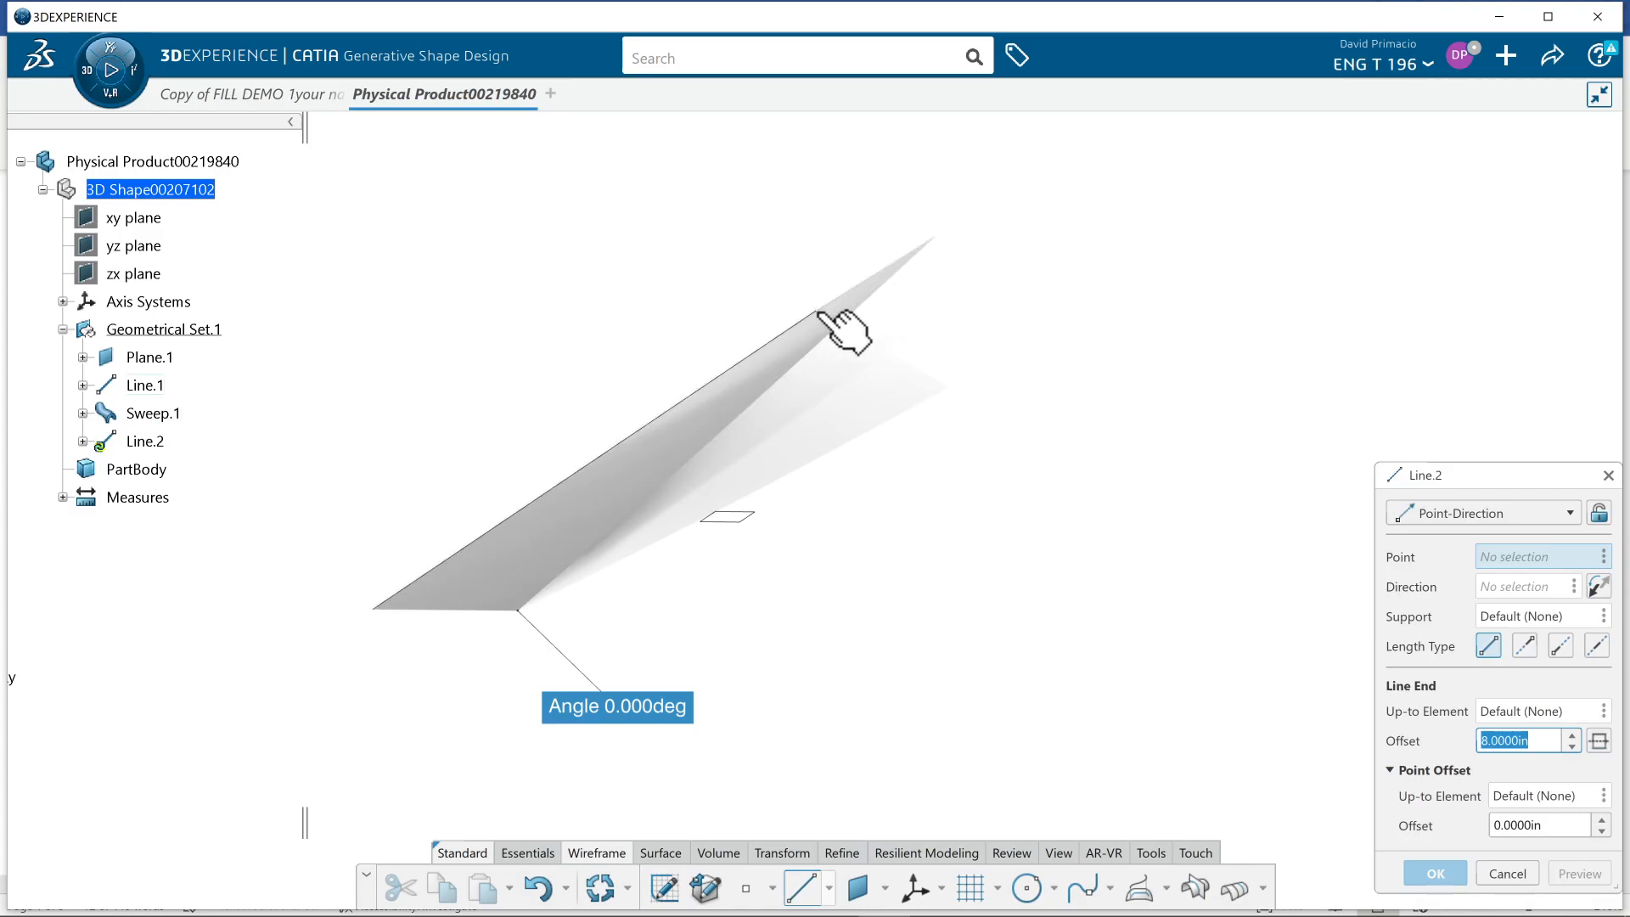
click(821, 314)
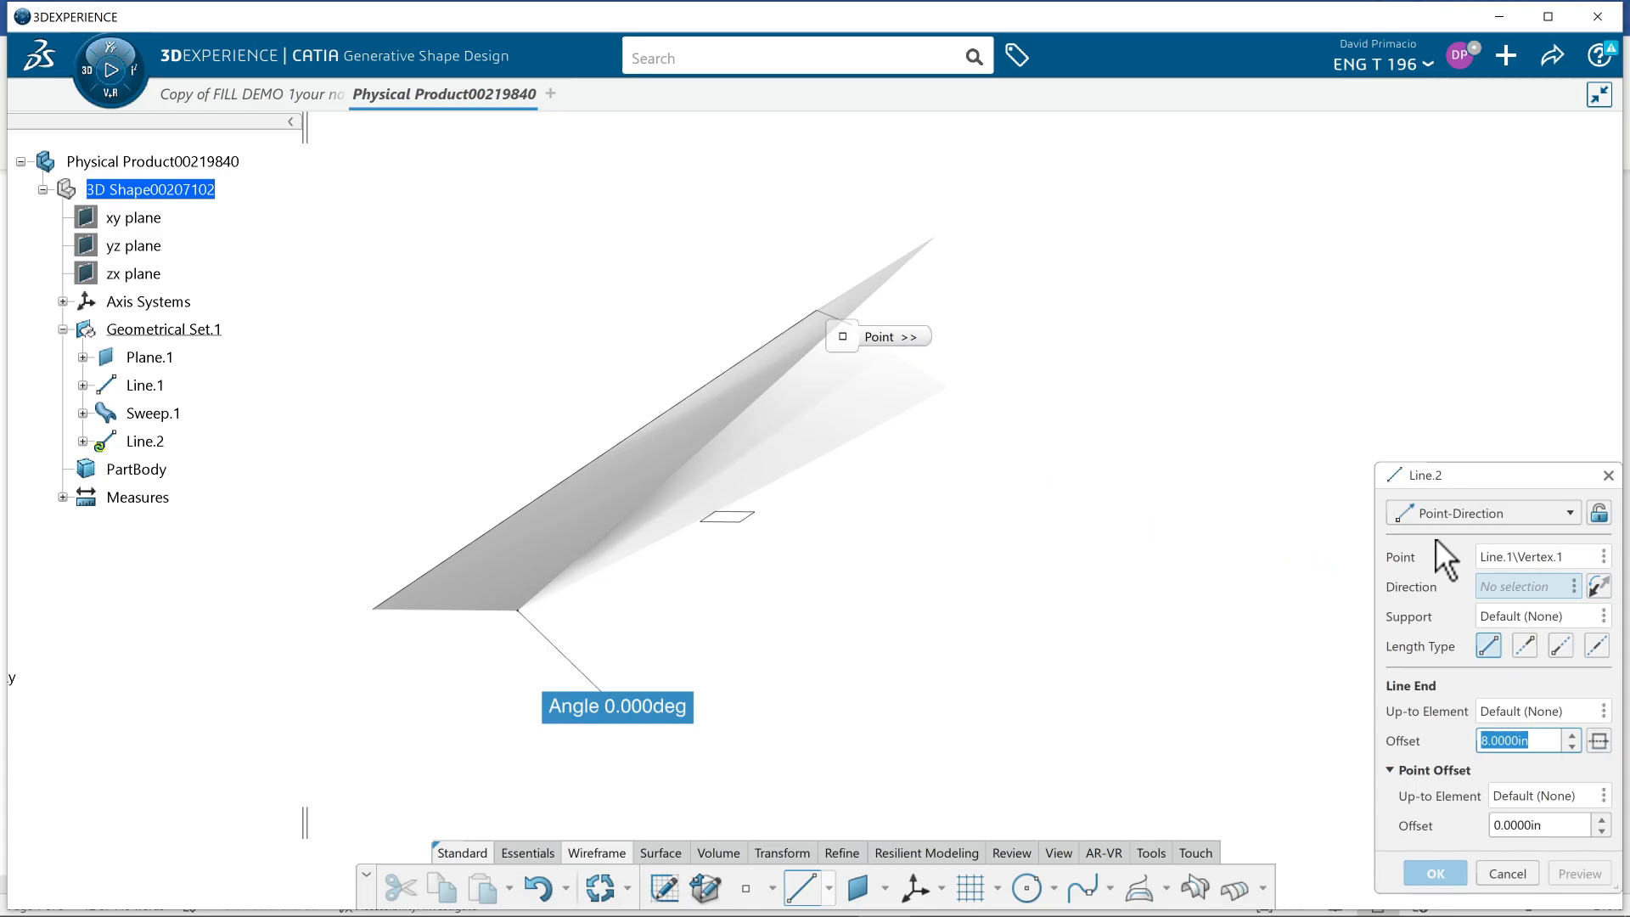
right_click(1520, 585)
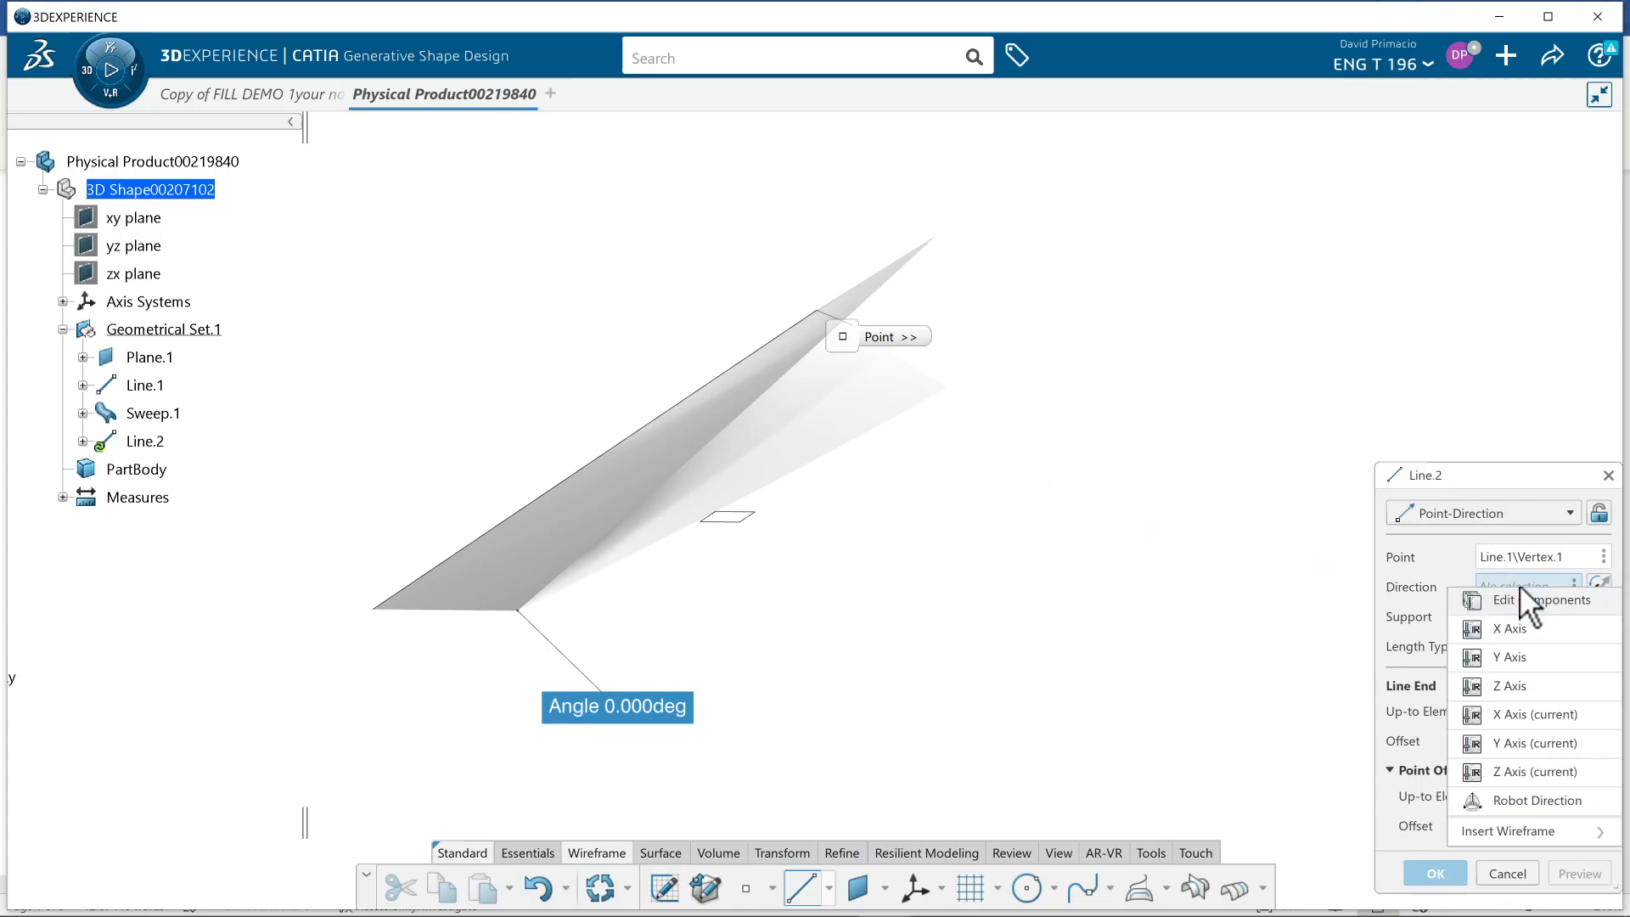
click(1561, 654)
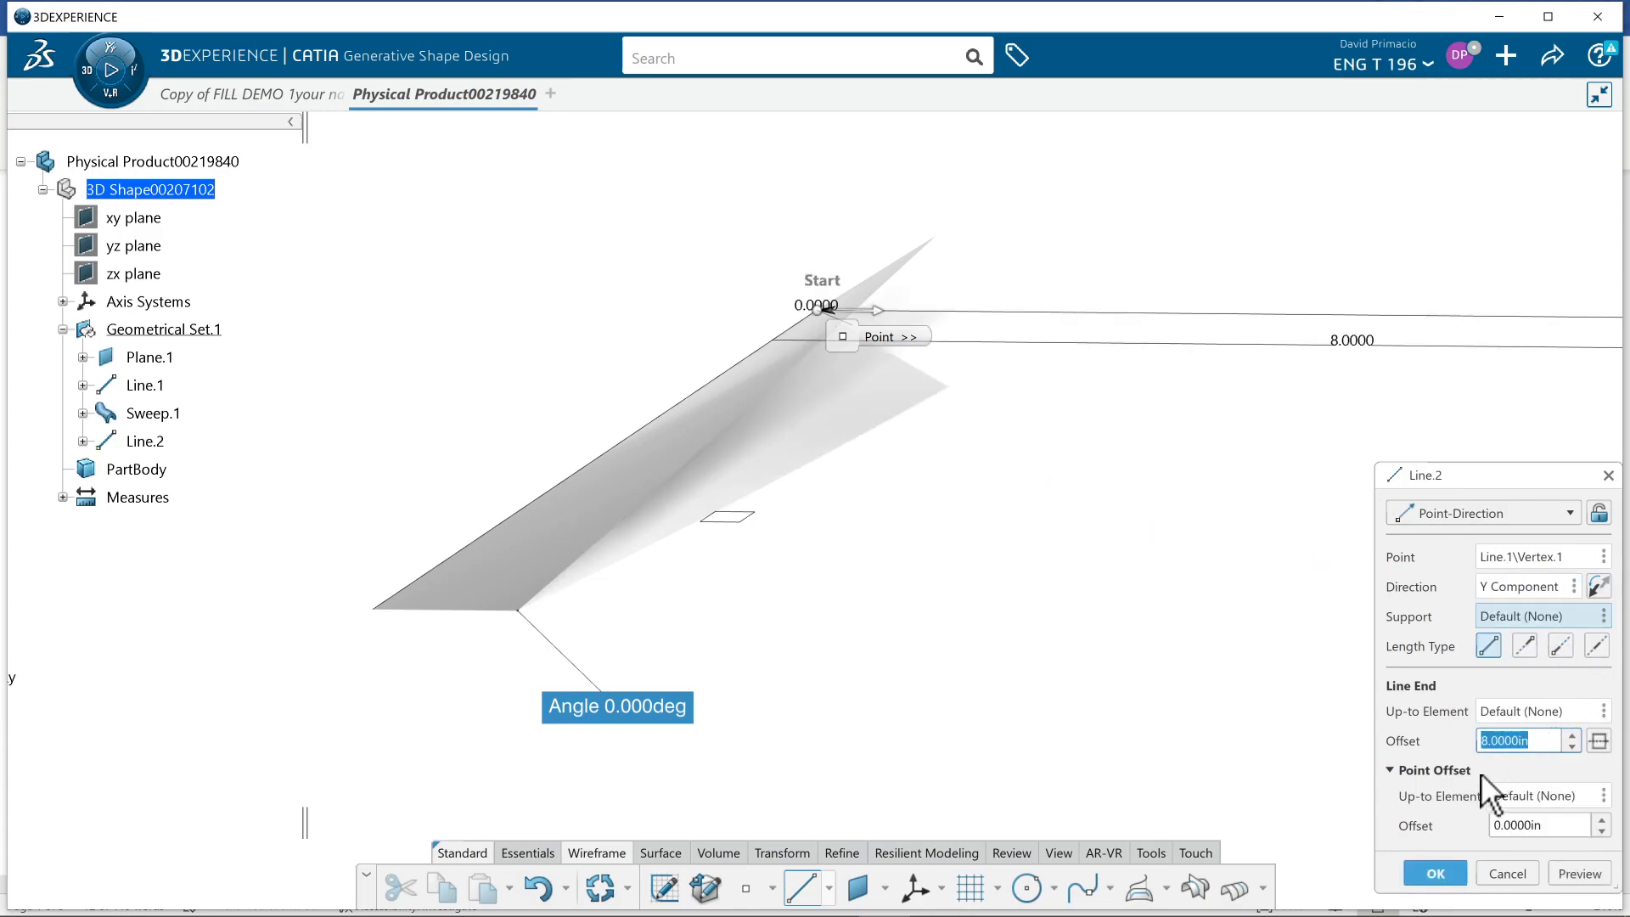
text(1)
key(Return)
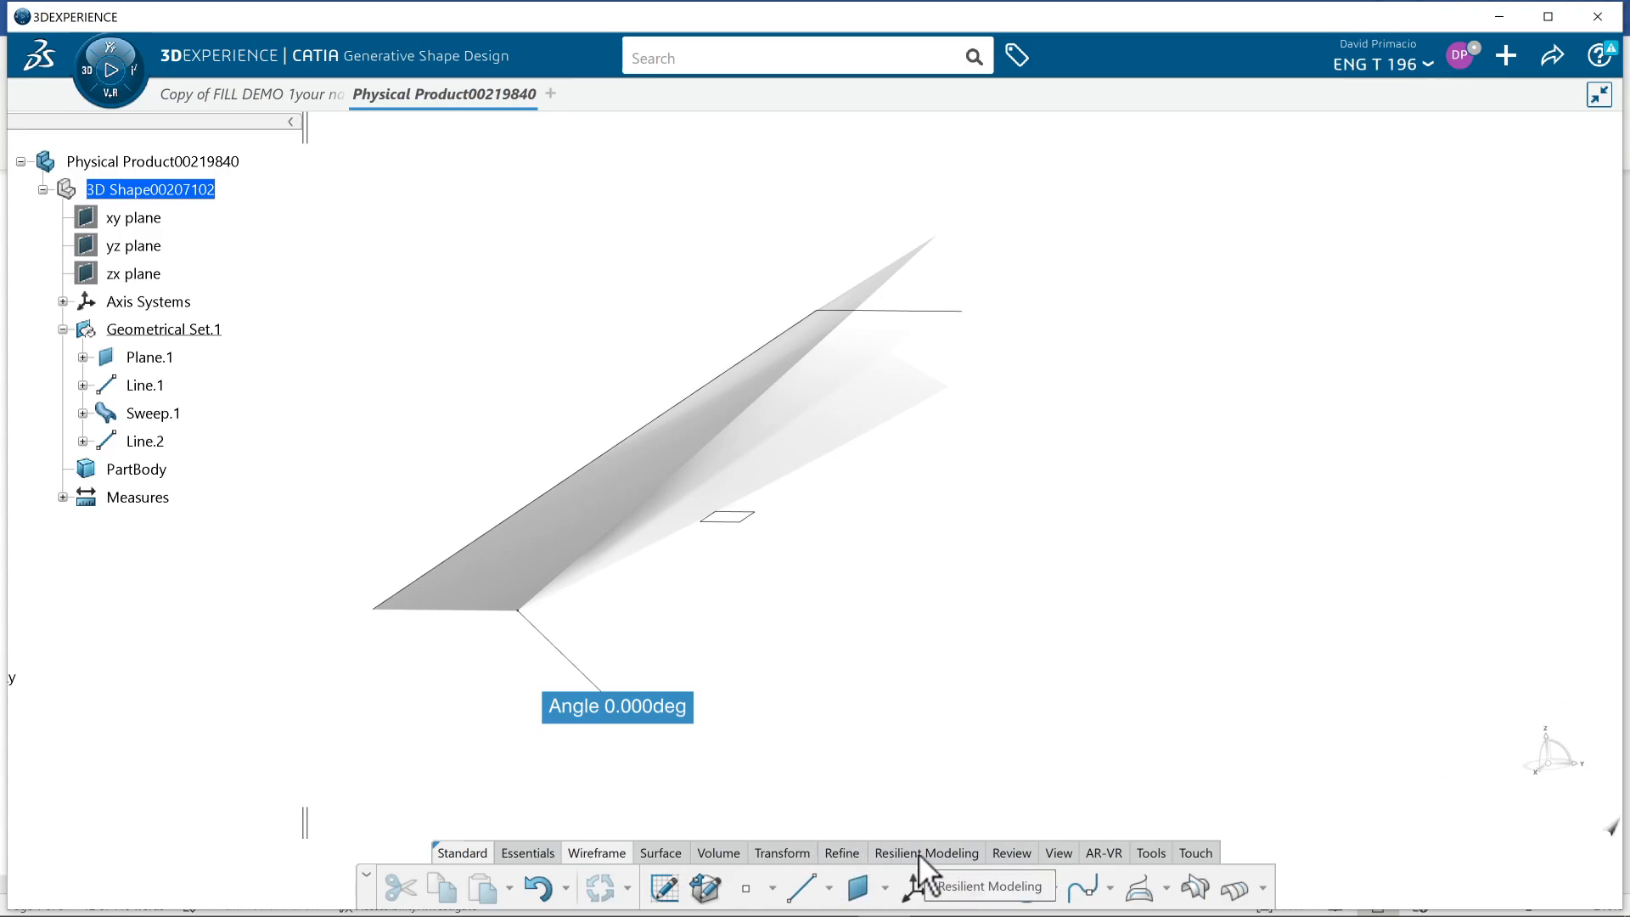
- Measure the angle between the new line and the swept surface's upper end edge, place the label beside the surface, and keep the measure
click(1053, 855)
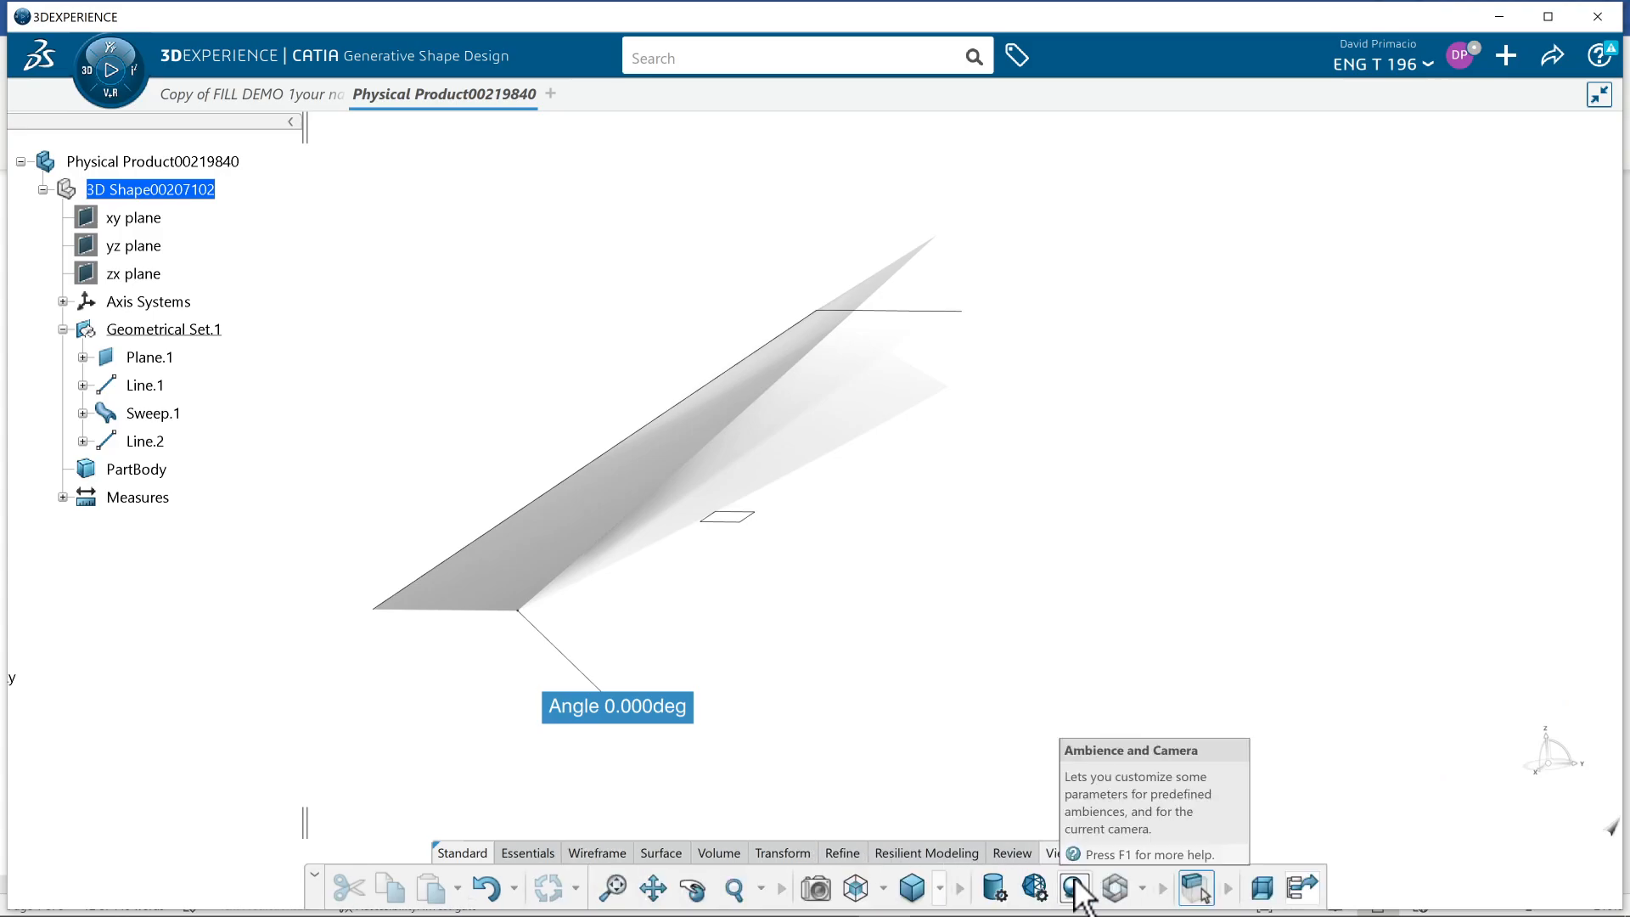
click(1151, 853)
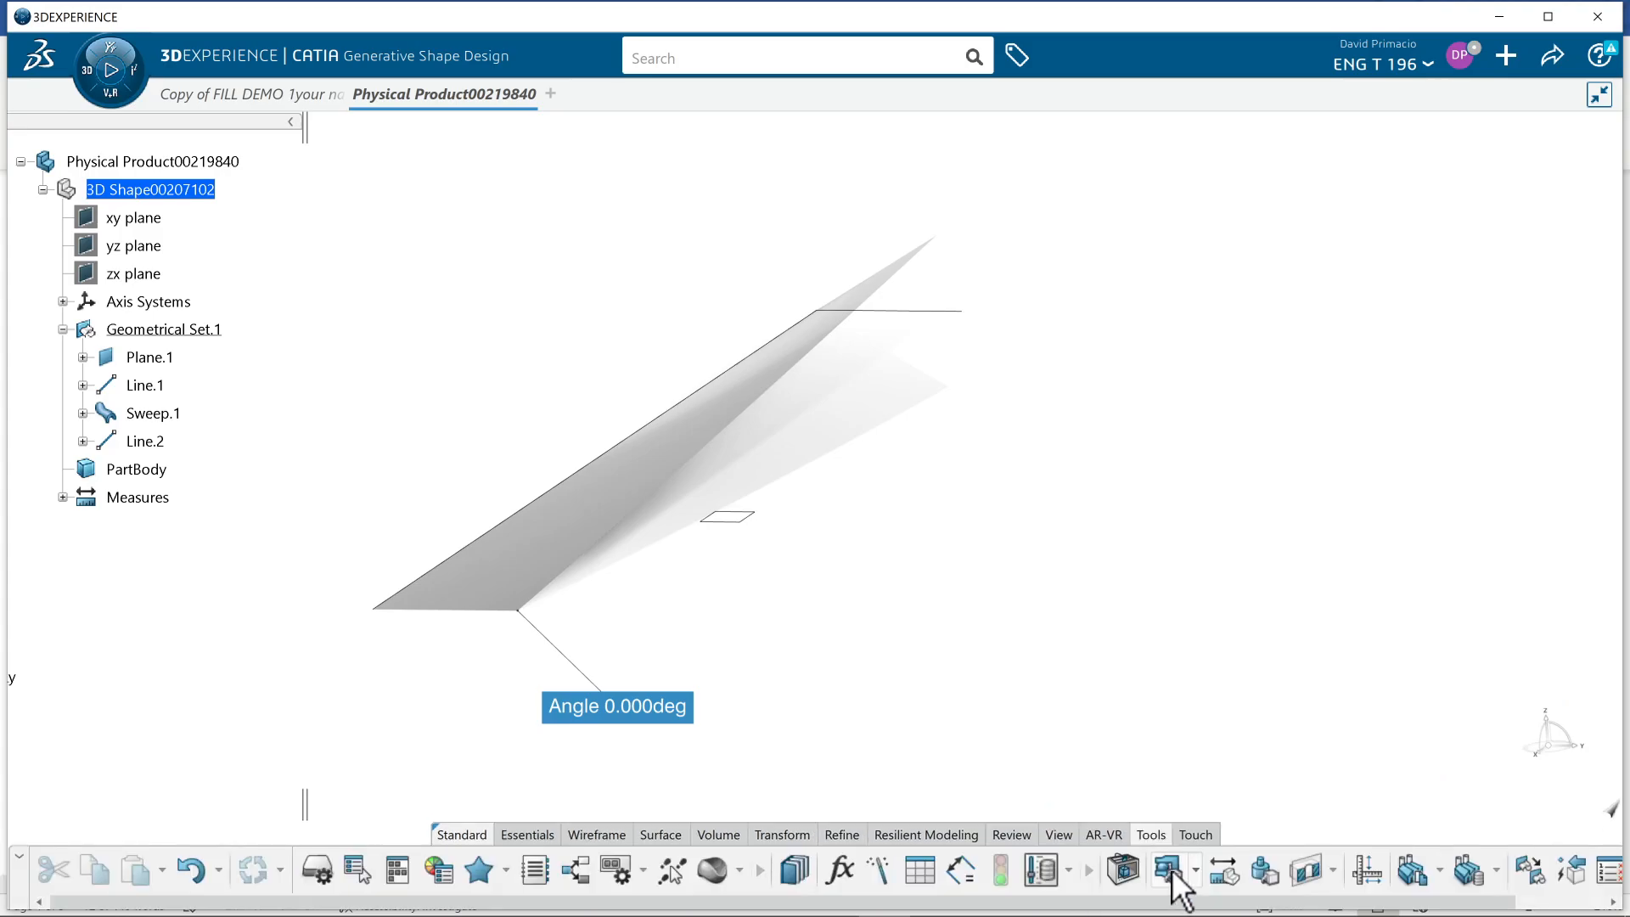
click(1226, 871)
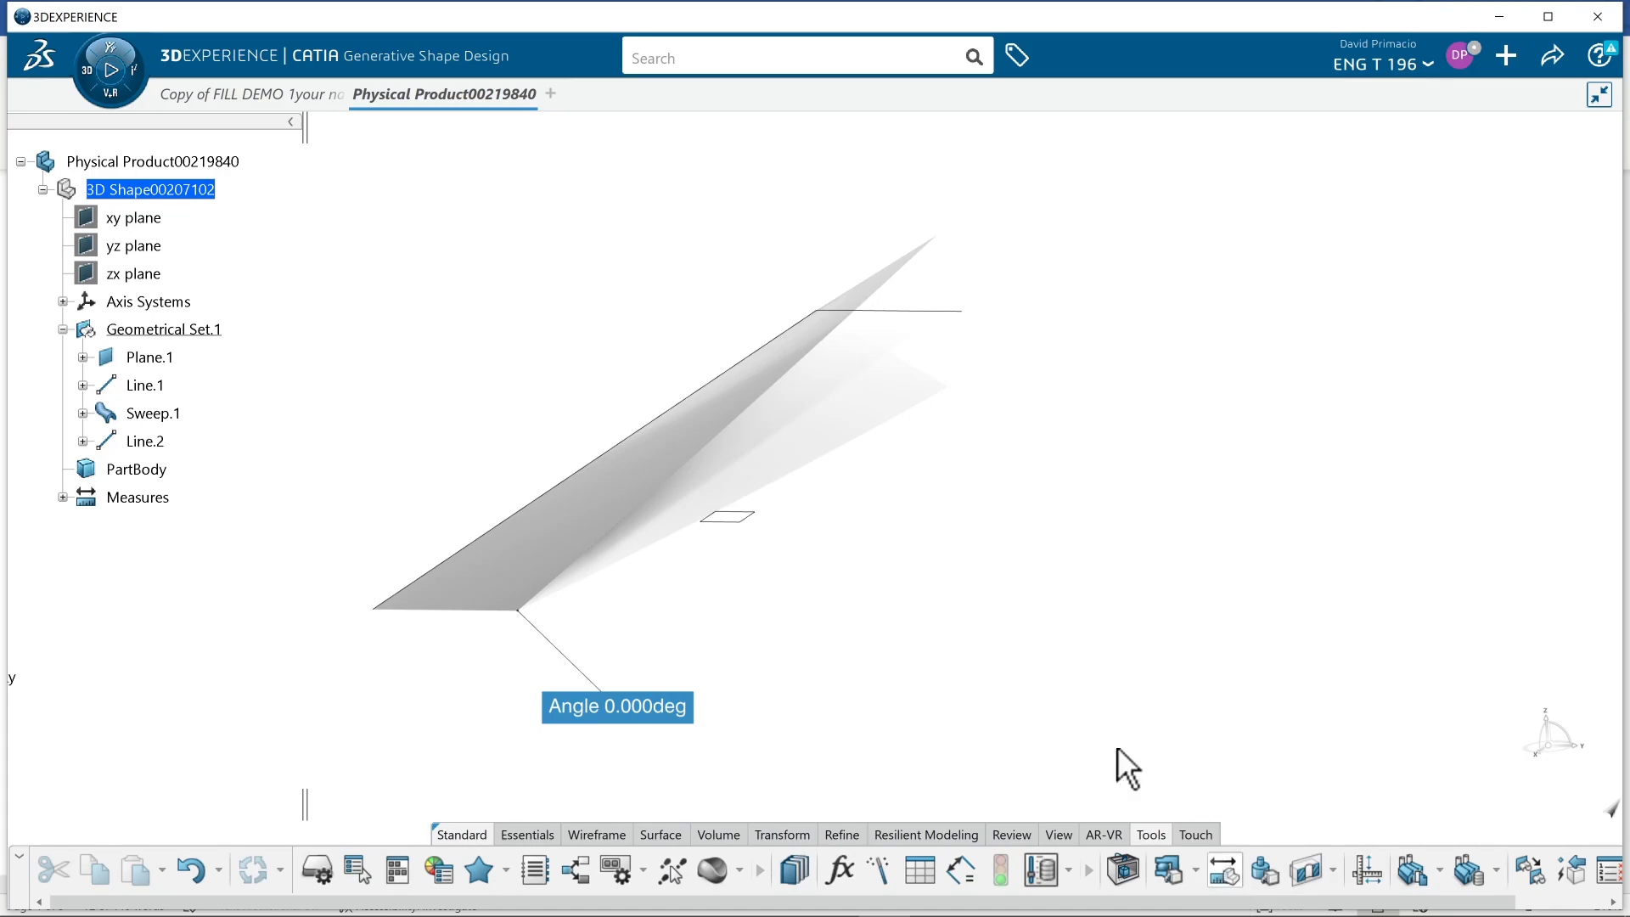
click(932, 312)
click(870, 273)
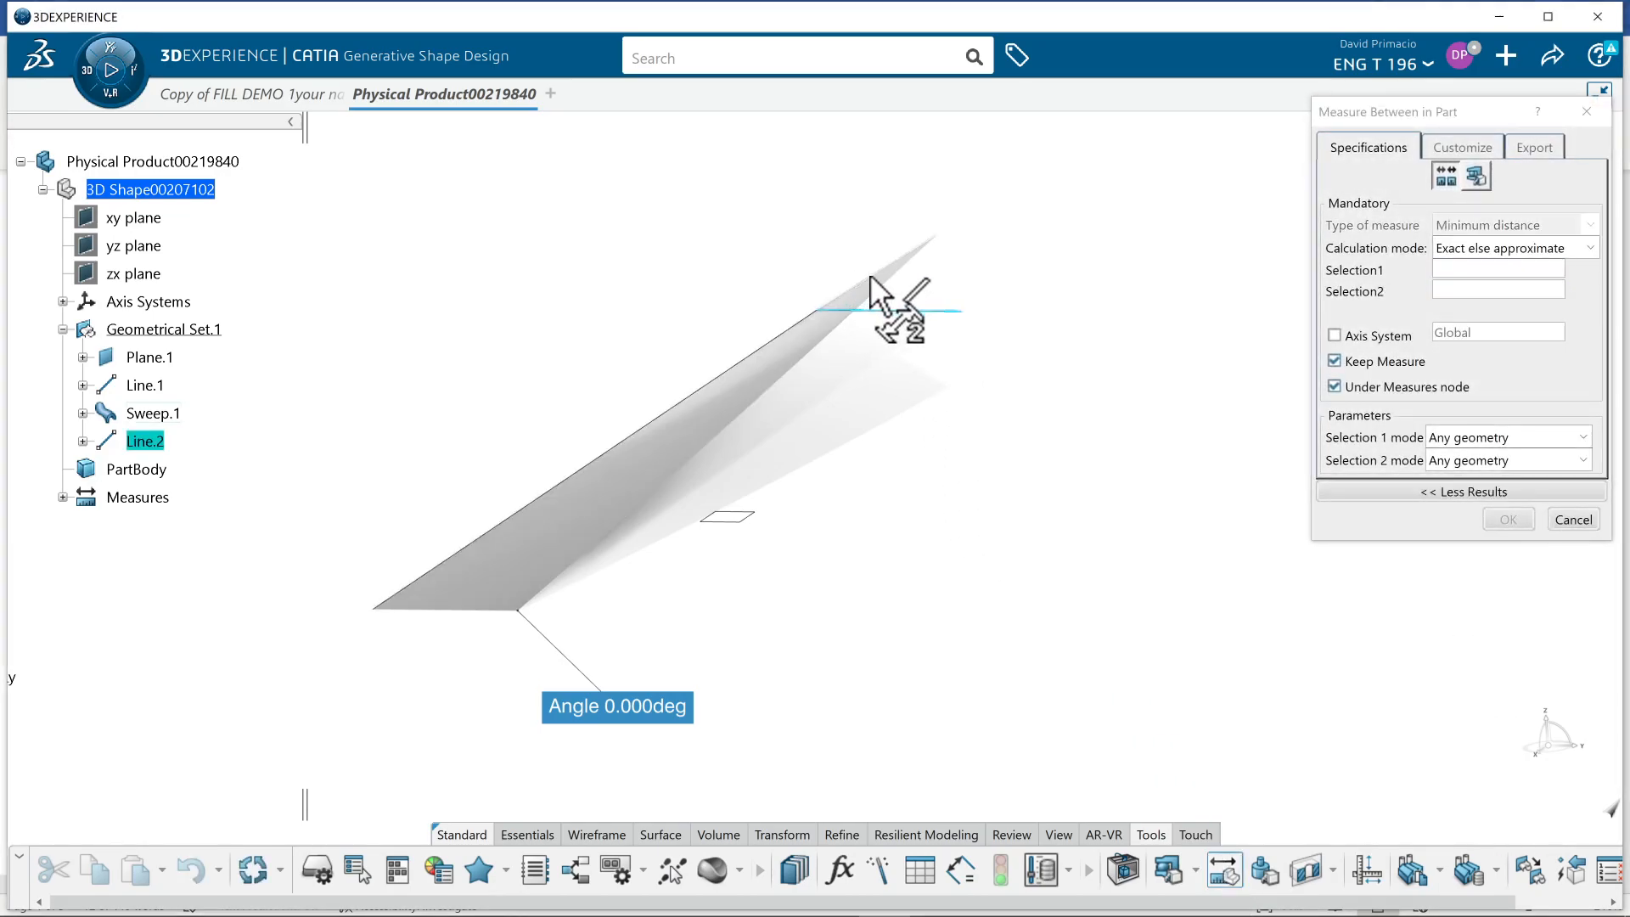
drag(923, 294, 1132, 235)
middle_drag(962, 373, 218, 466)
middle_drag(603, 444, 939, 546)
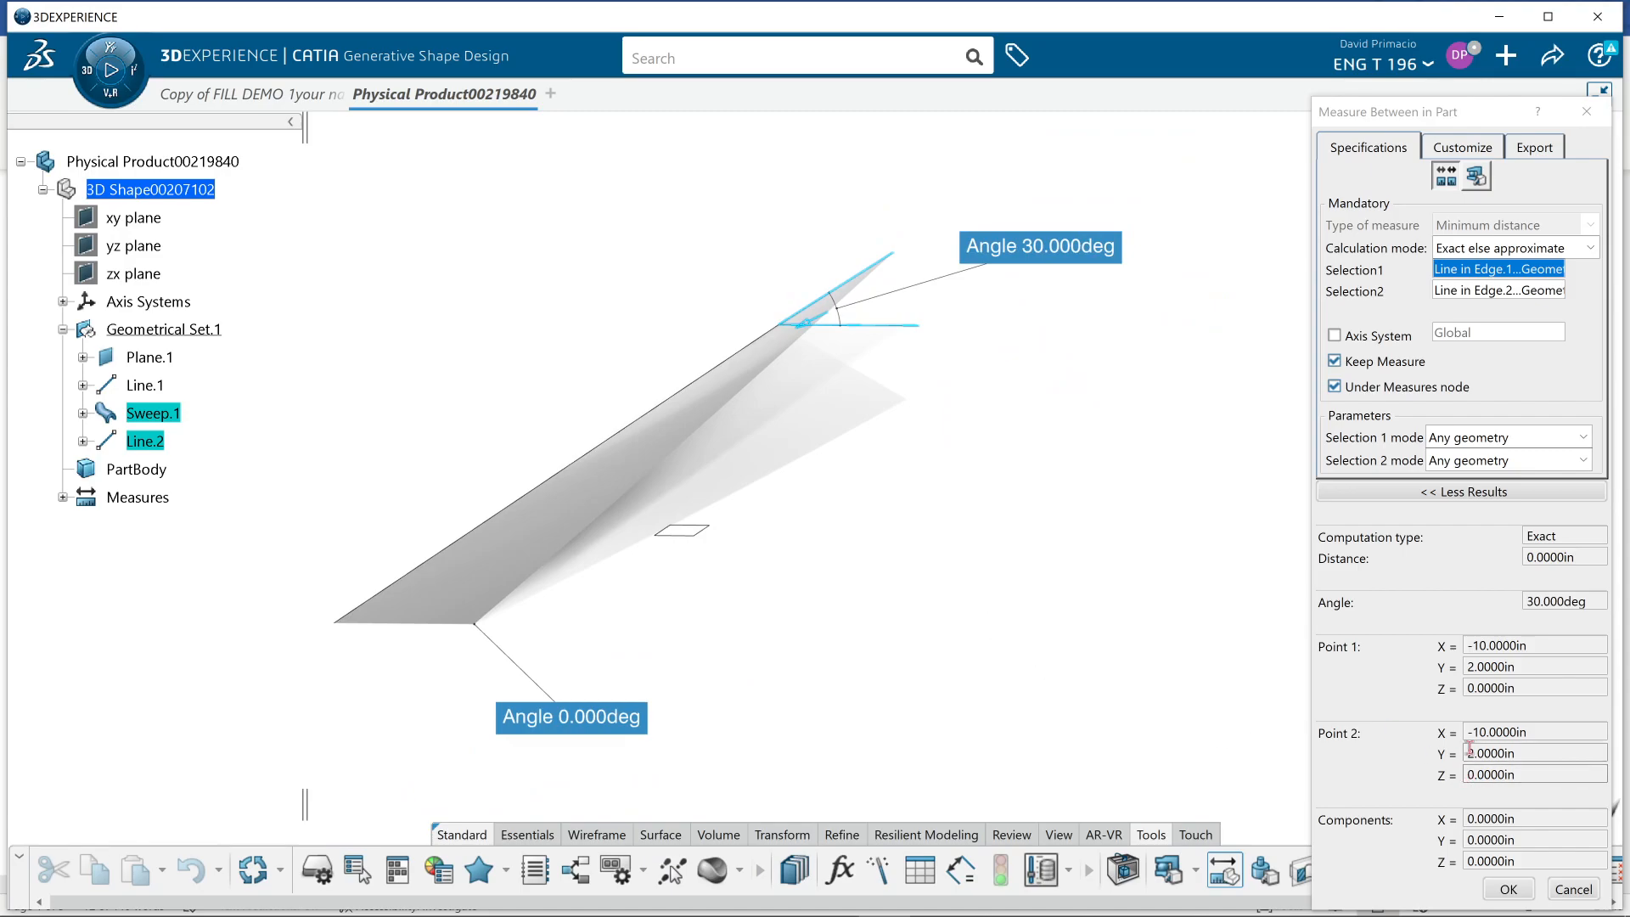
click(1509, 889)
middle_drag(1097, 451, 1159, 478)
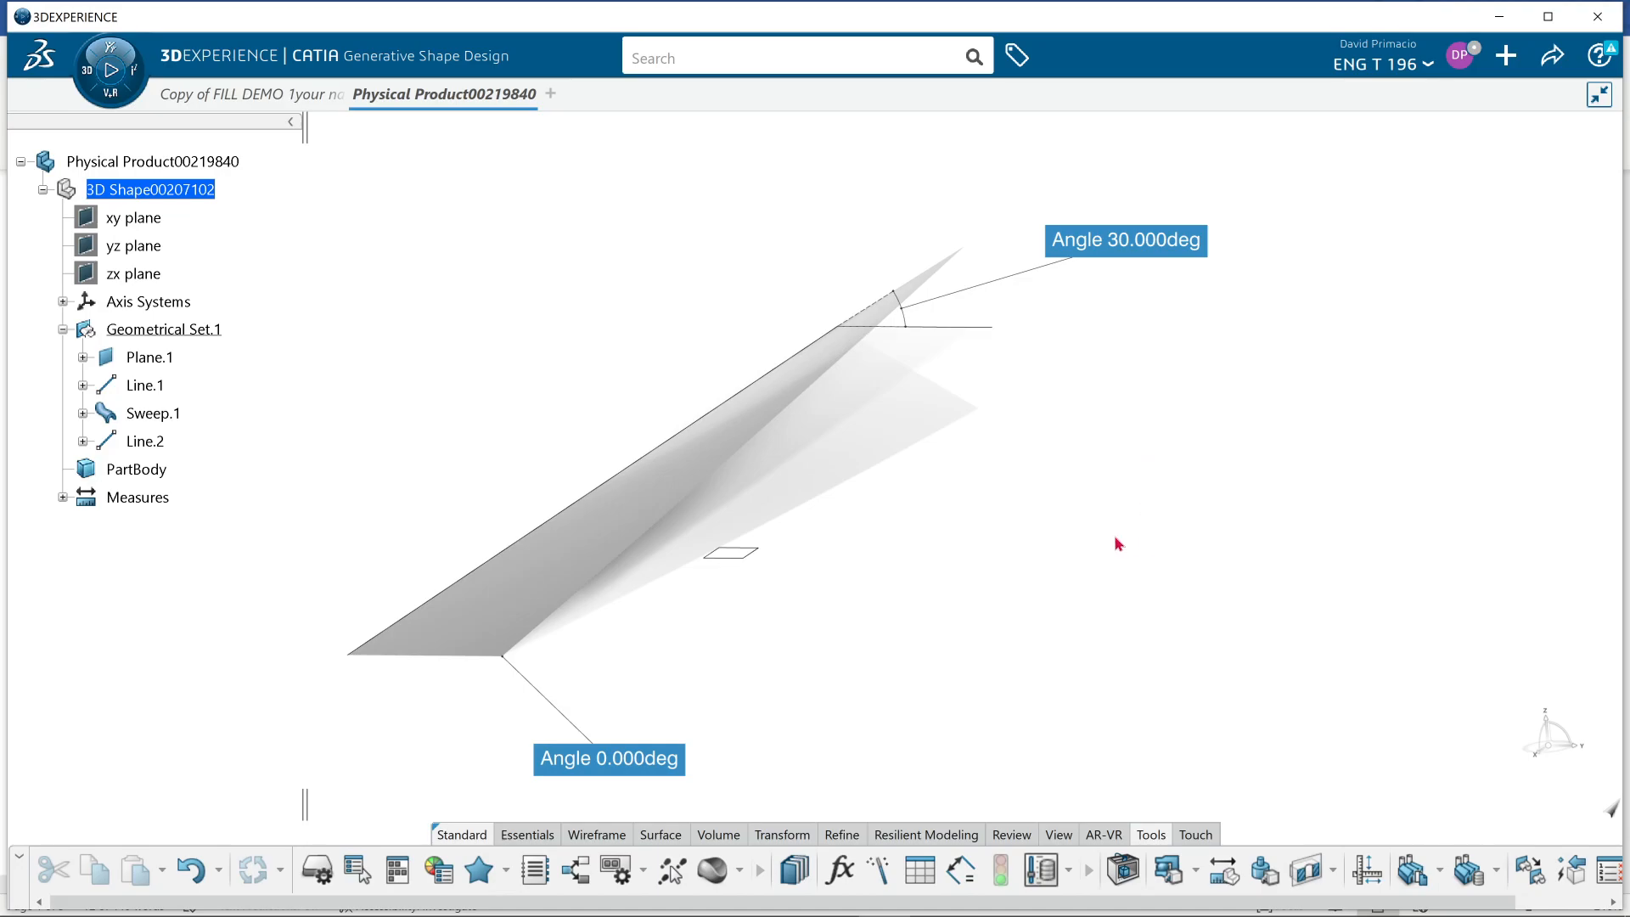
- Change the existing sweep's angle law to S type, preview the surface, and confirm the sweep
click(720, 438)
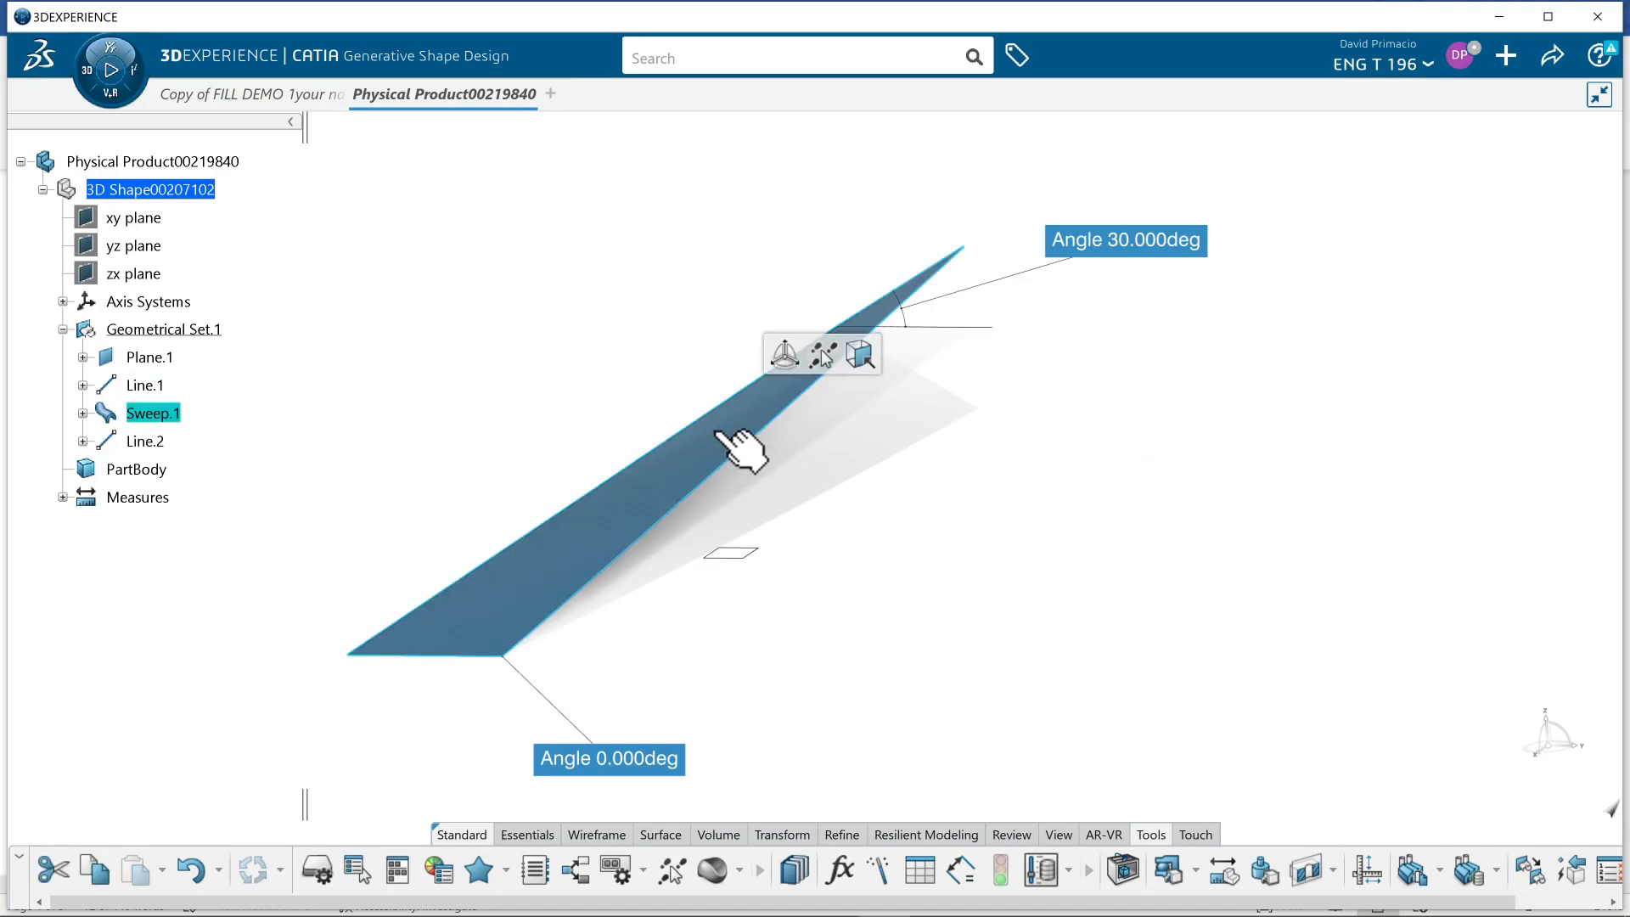
double_click(722, 437)
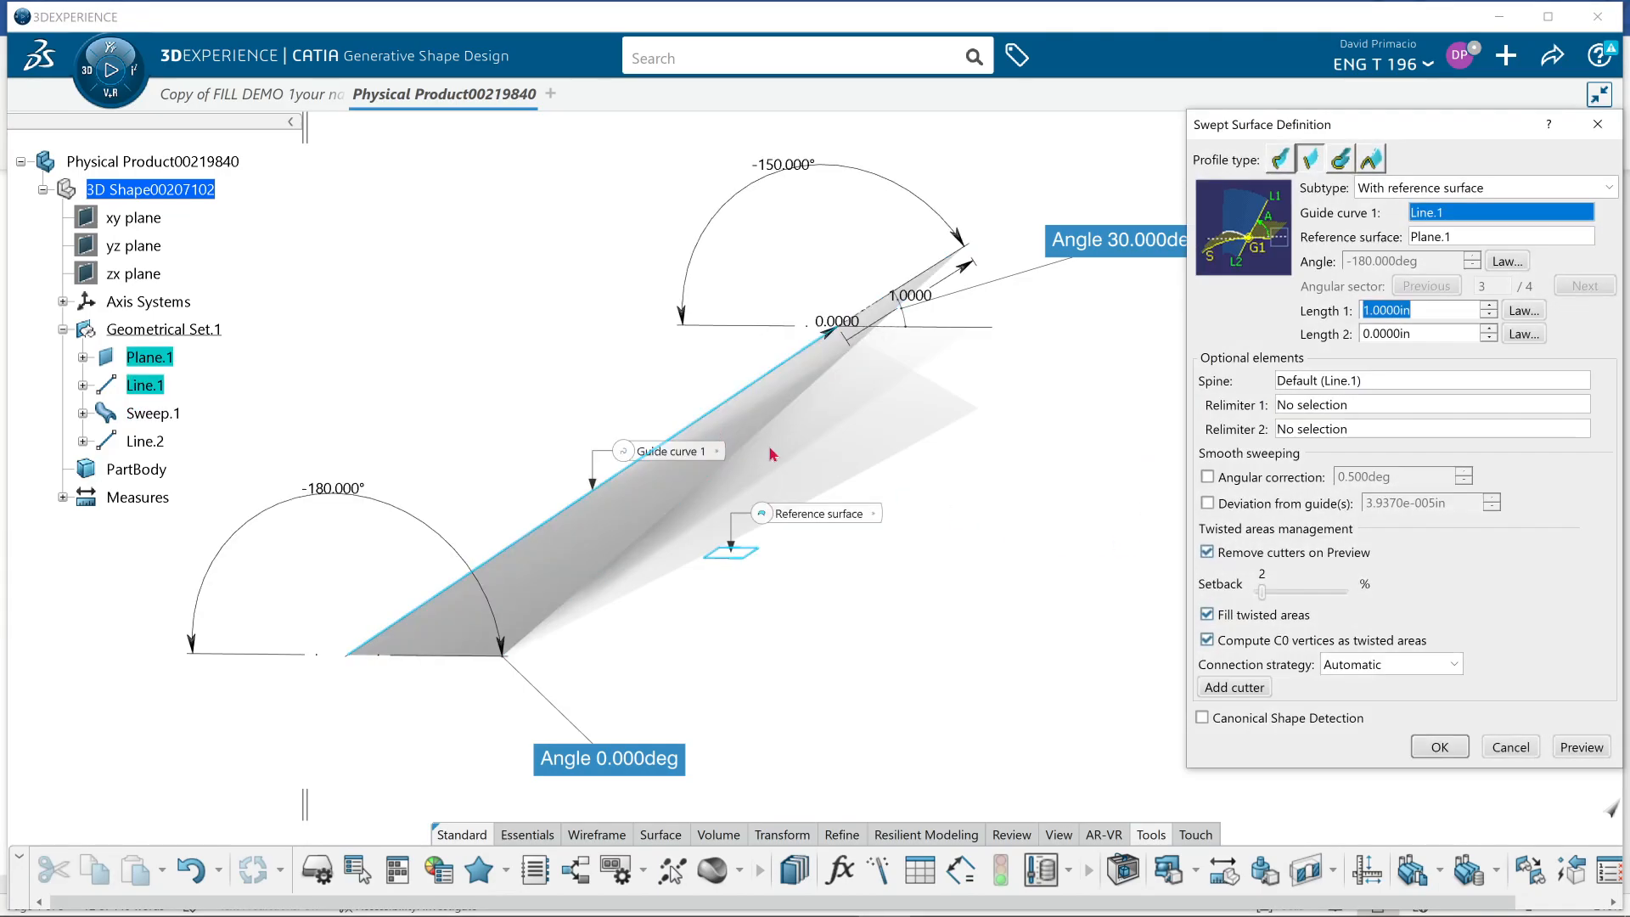
click(1502, 264)
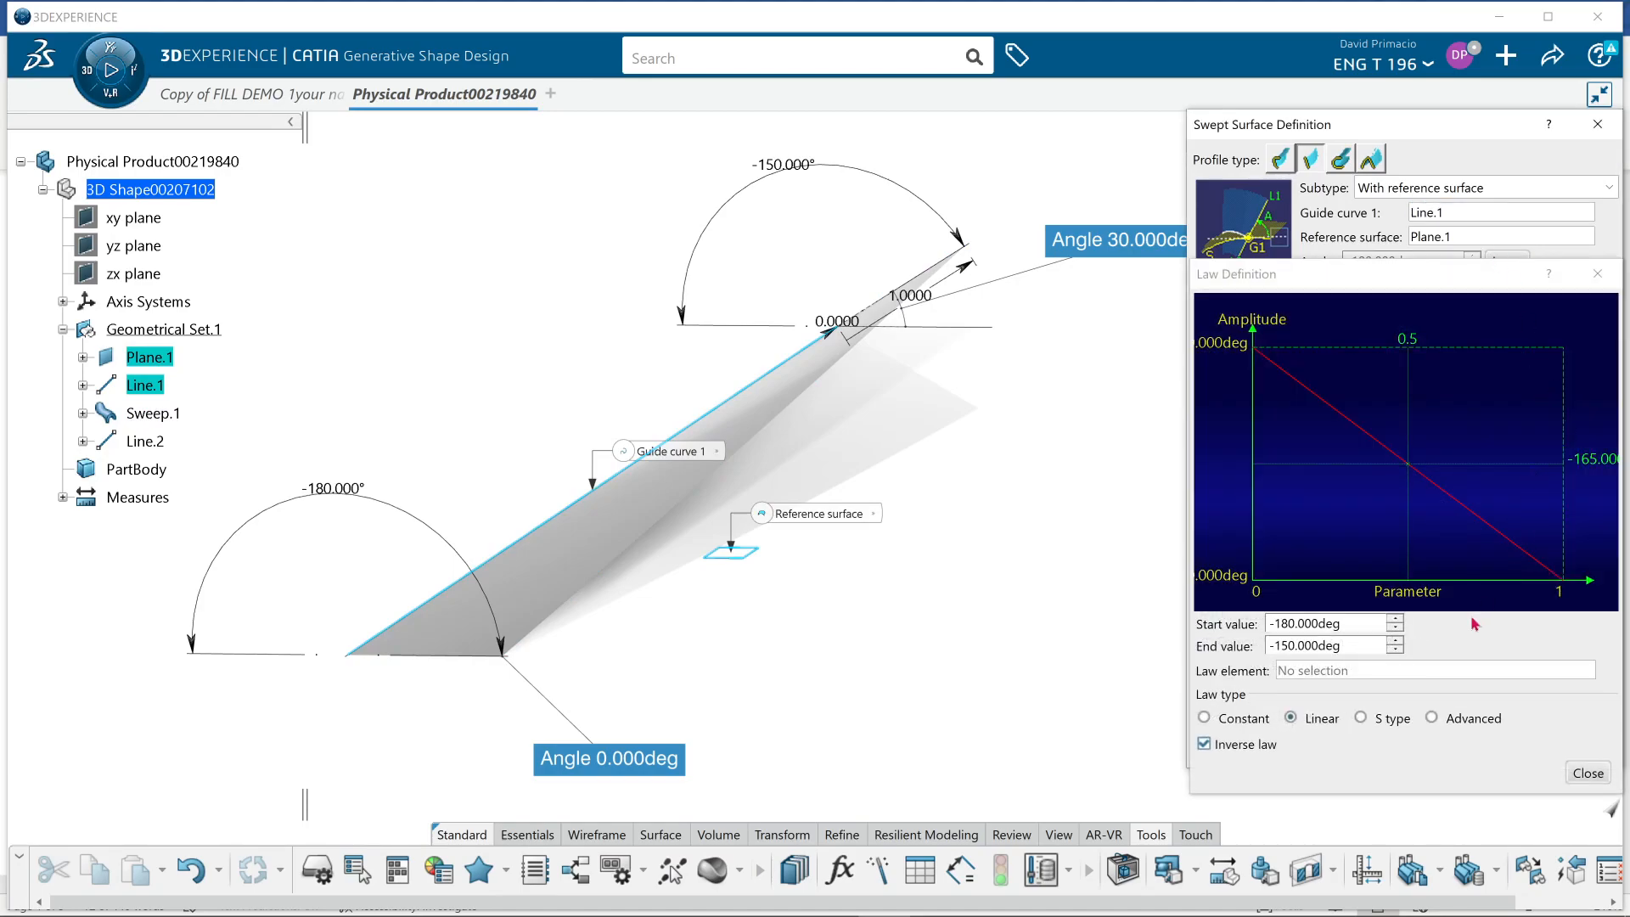
click(1361, 719)
click(1588, 774)
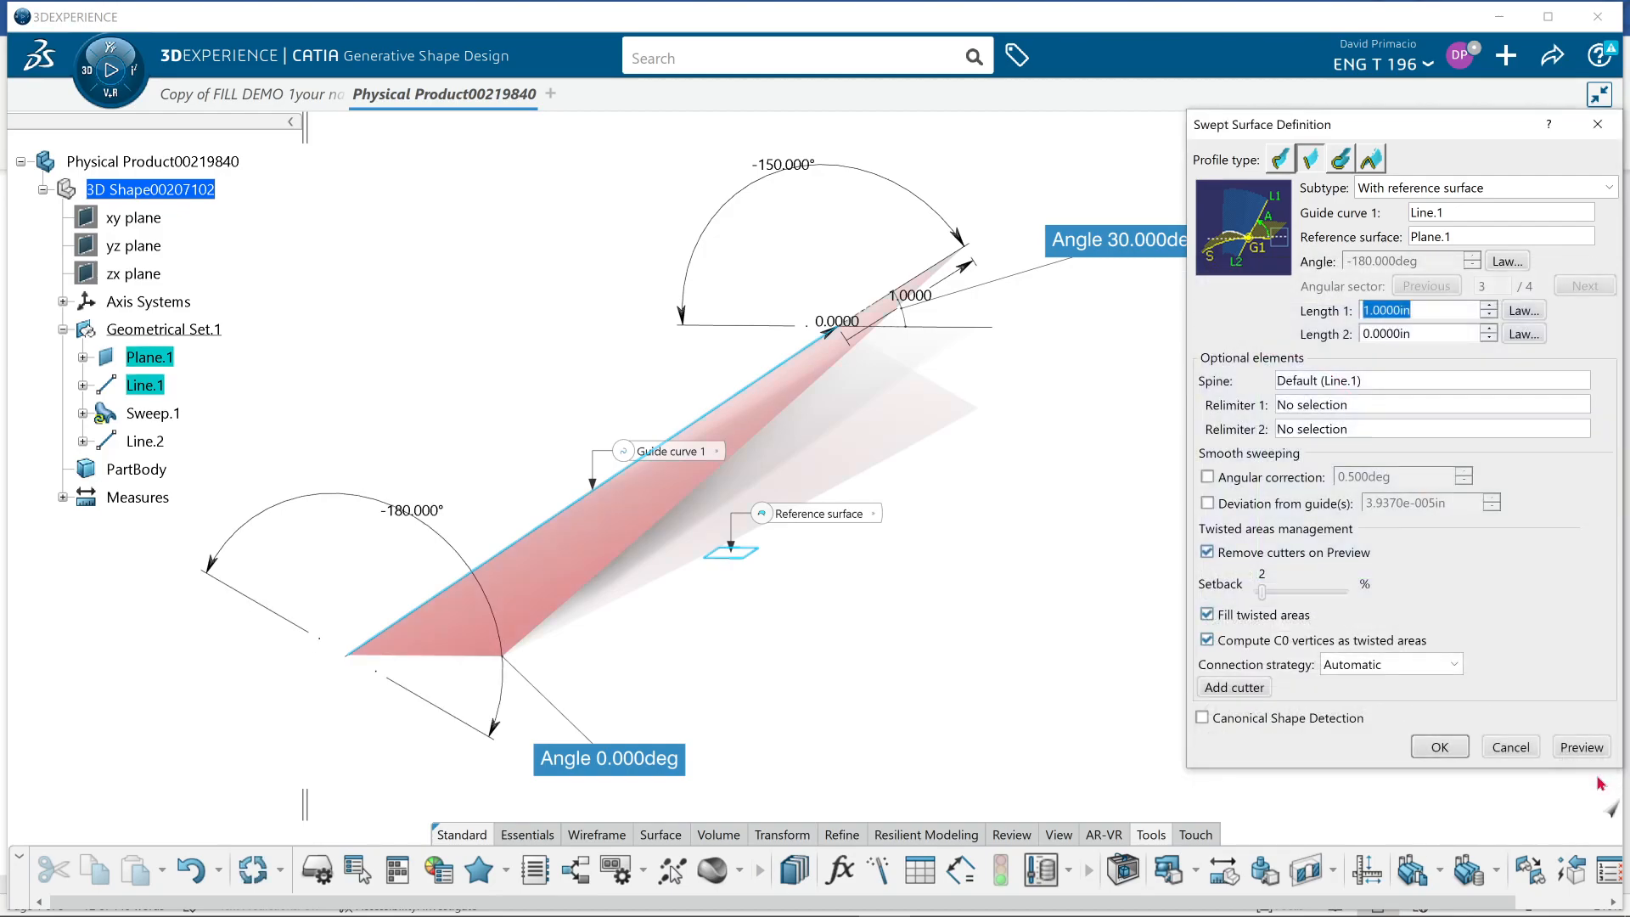
click(1581, 750)
click(1440, 748)
middle_drag(851, 674, 951, 662)
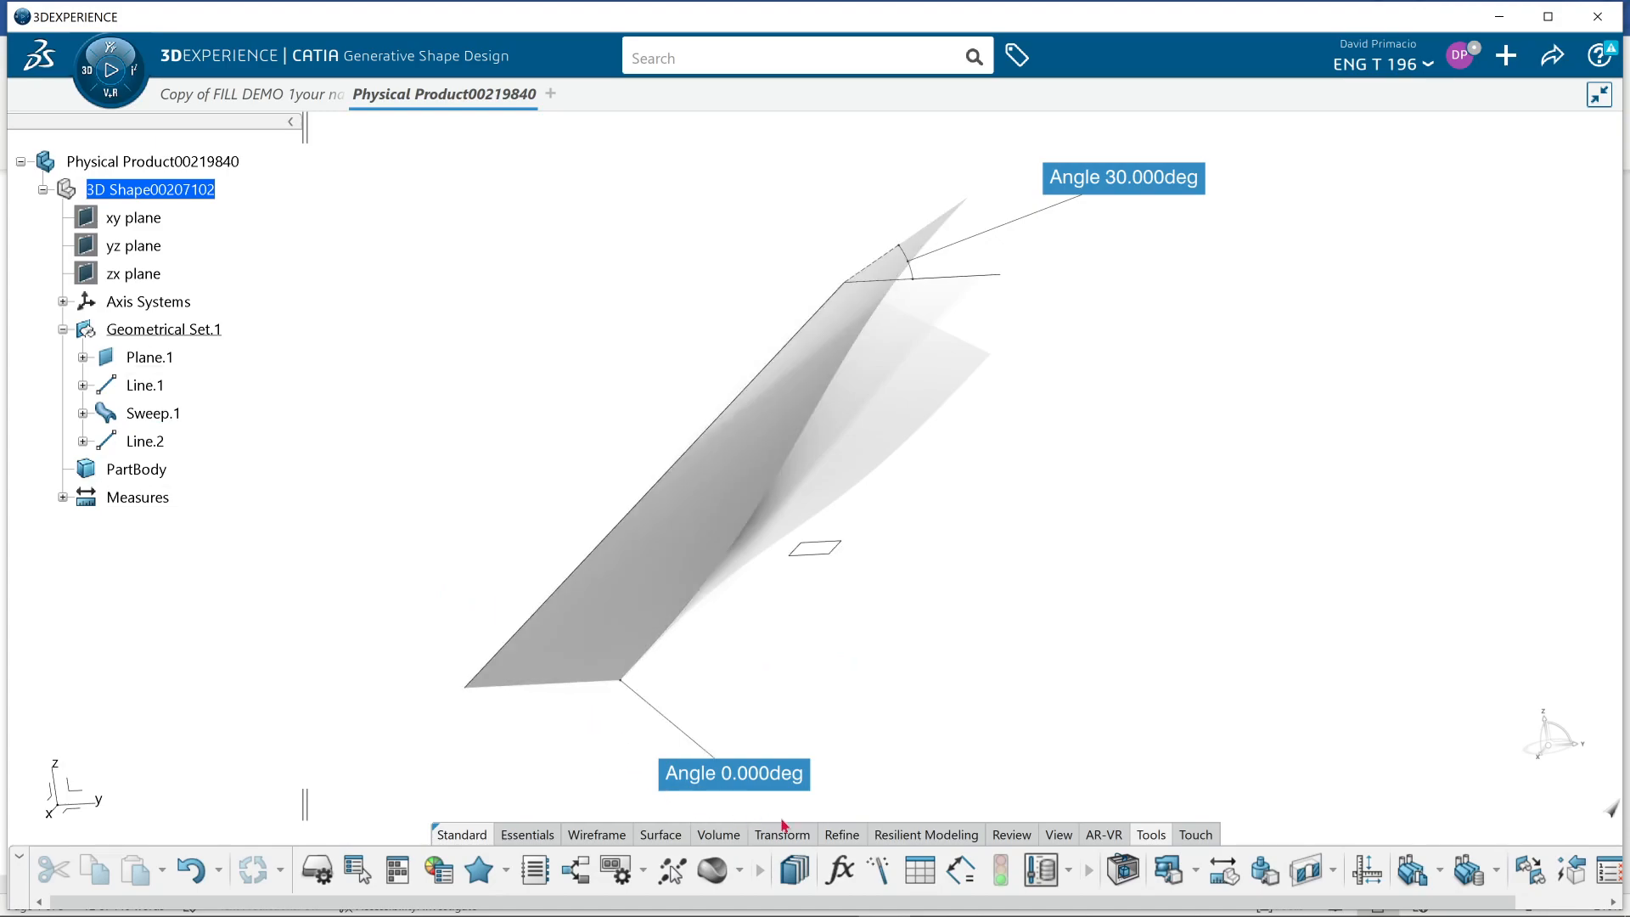
- Start a second swept surface with Line.1 as the guide curve and Plane.1 as the reference surface
click(660, 835)
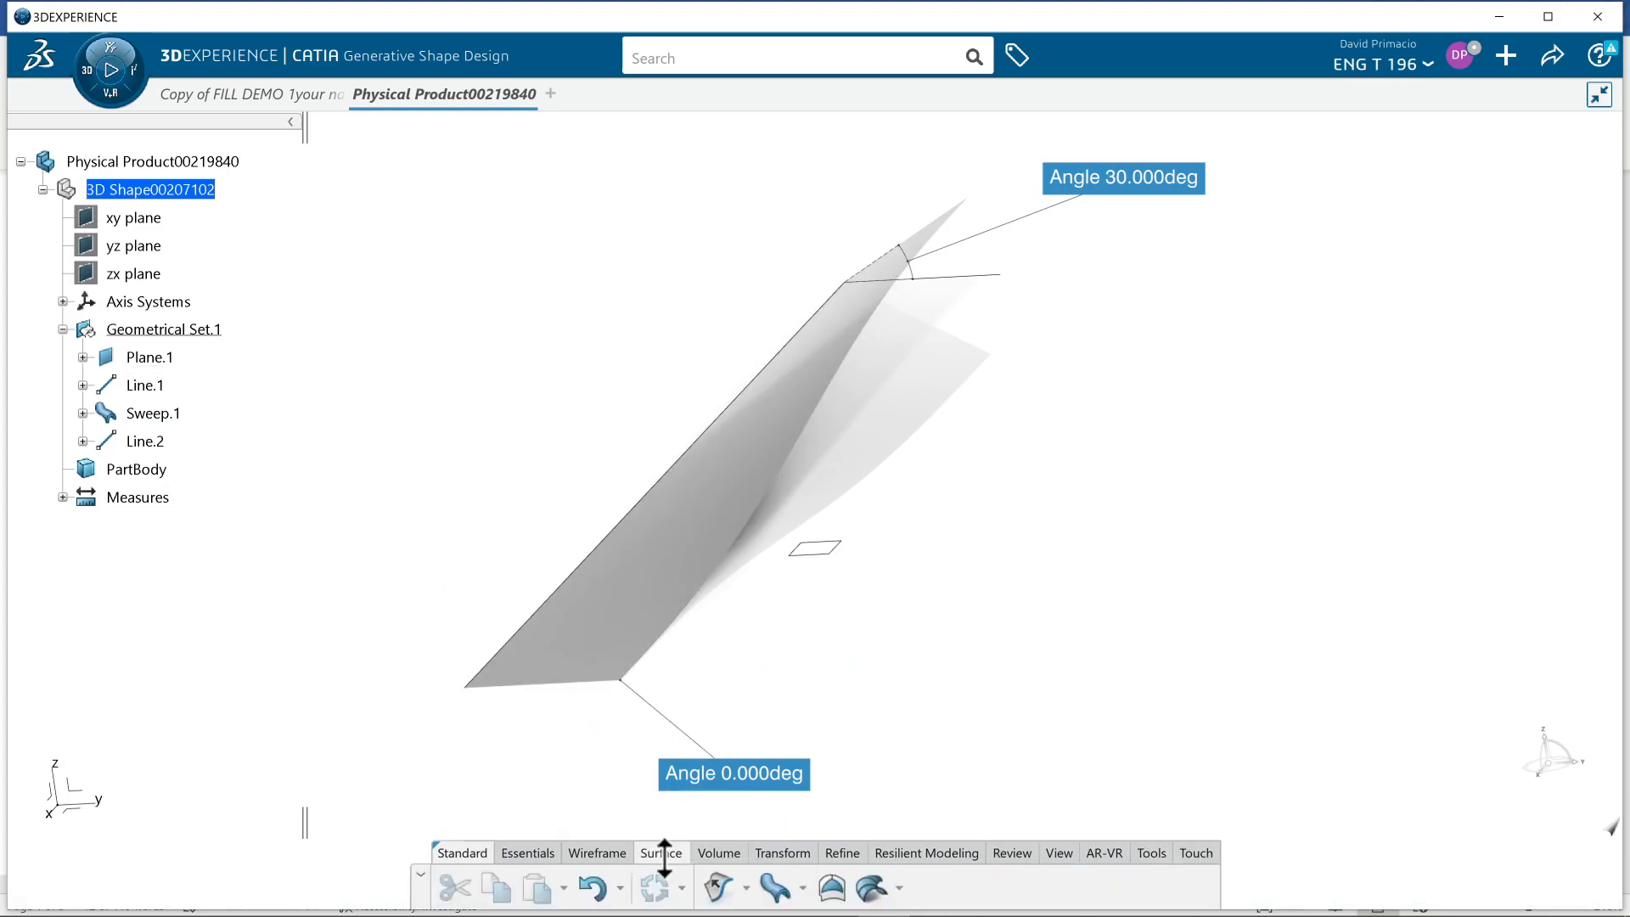
click(762, 875)
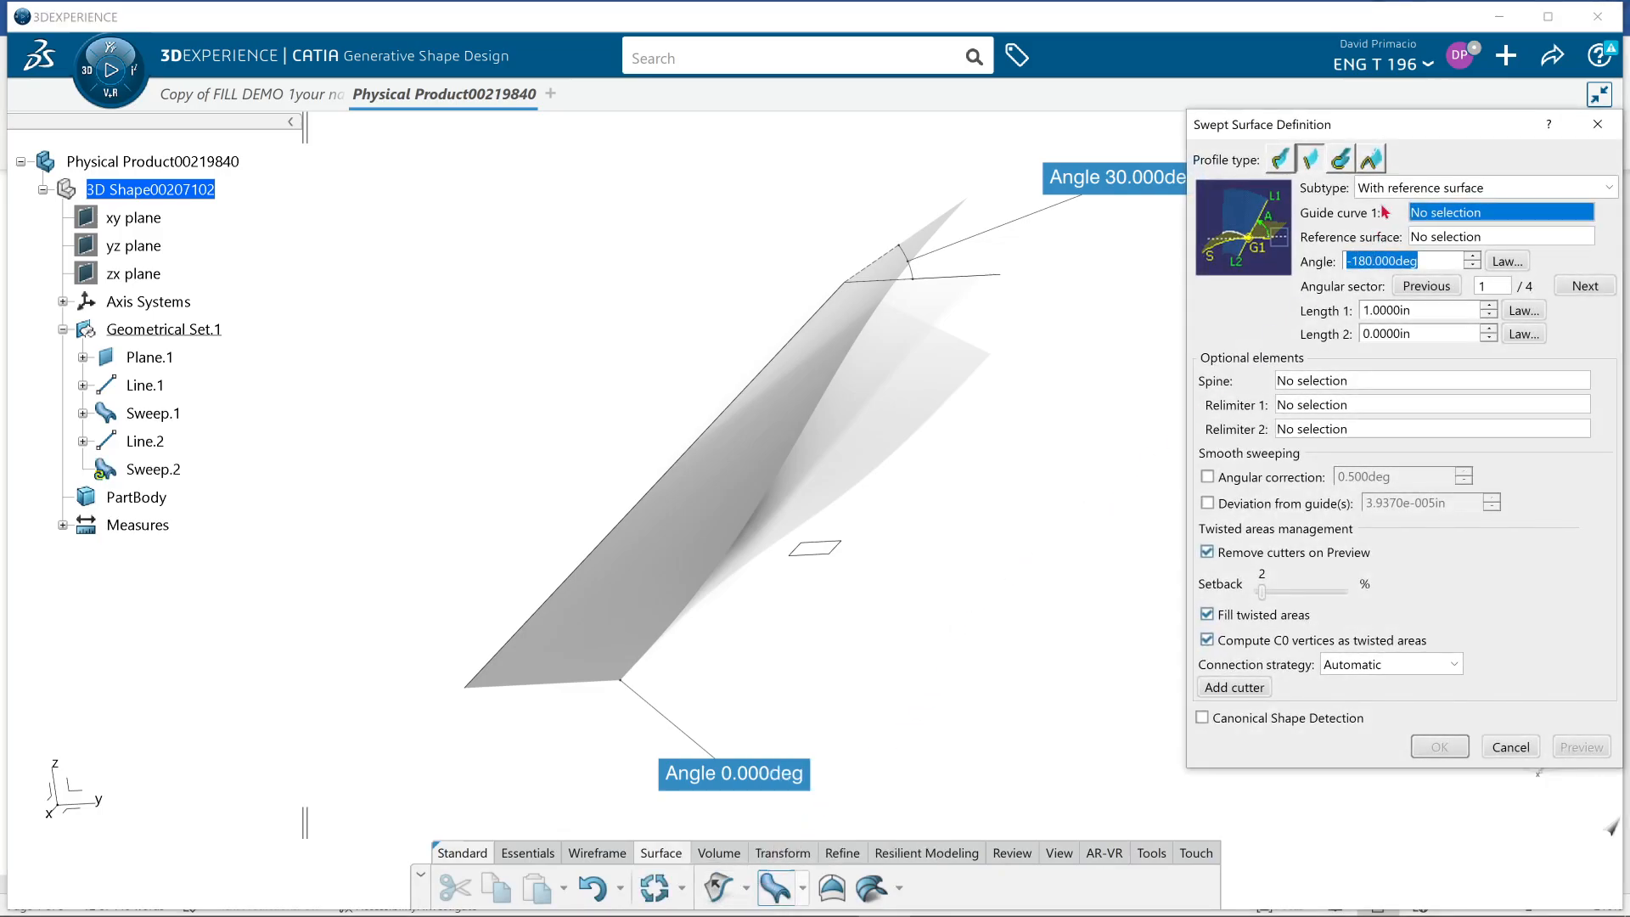
click(658, 483)
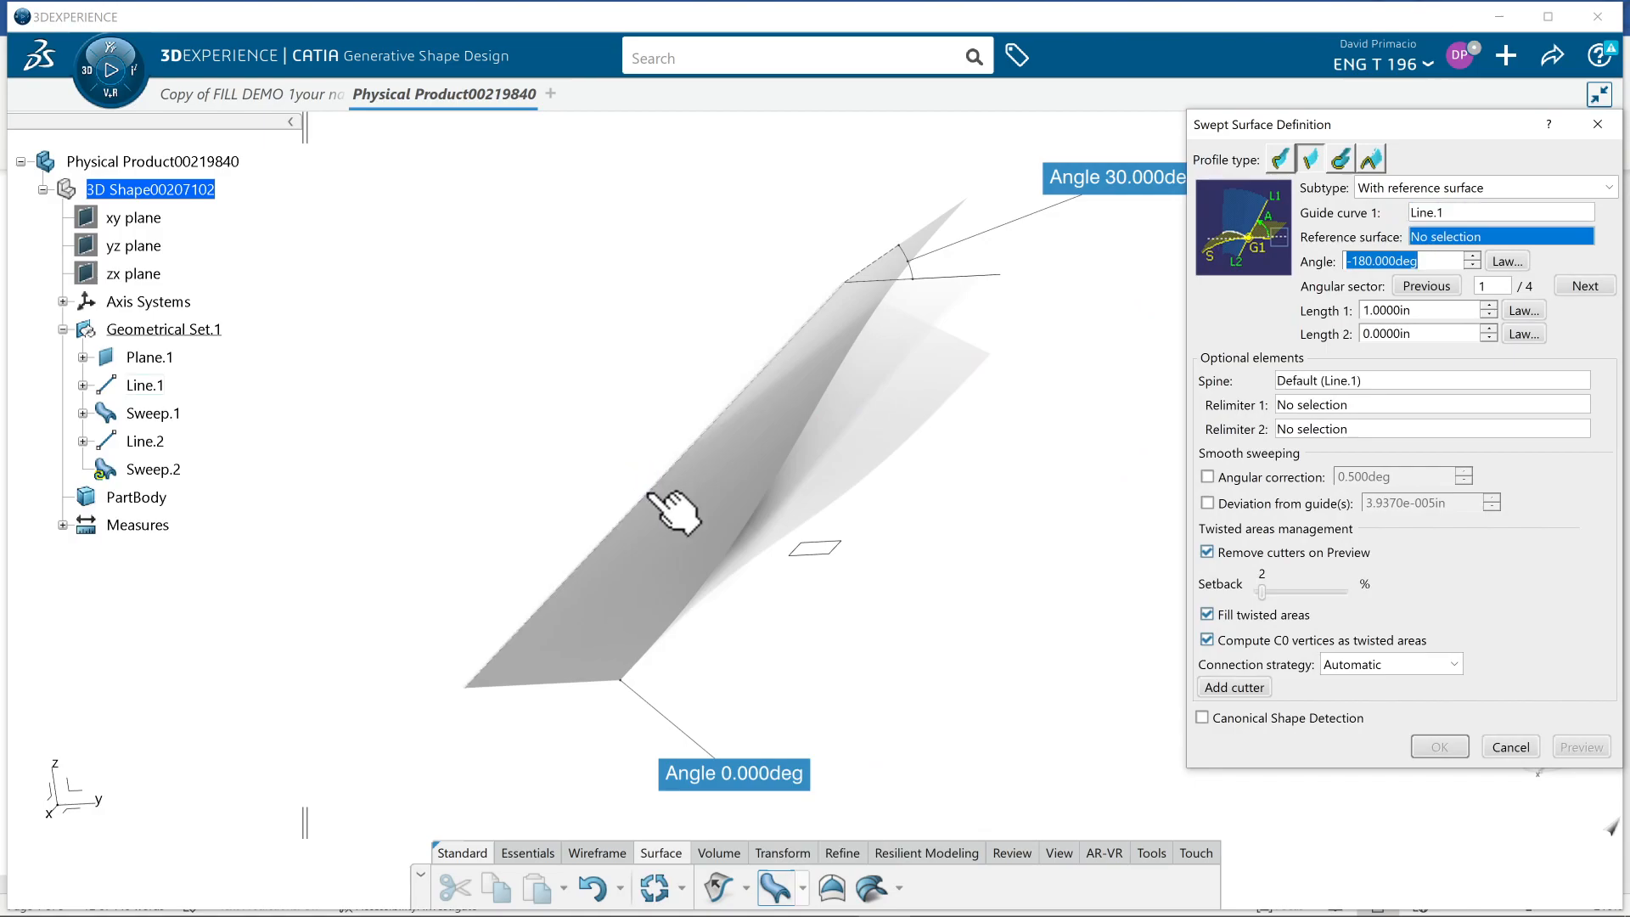
click(813, 551)
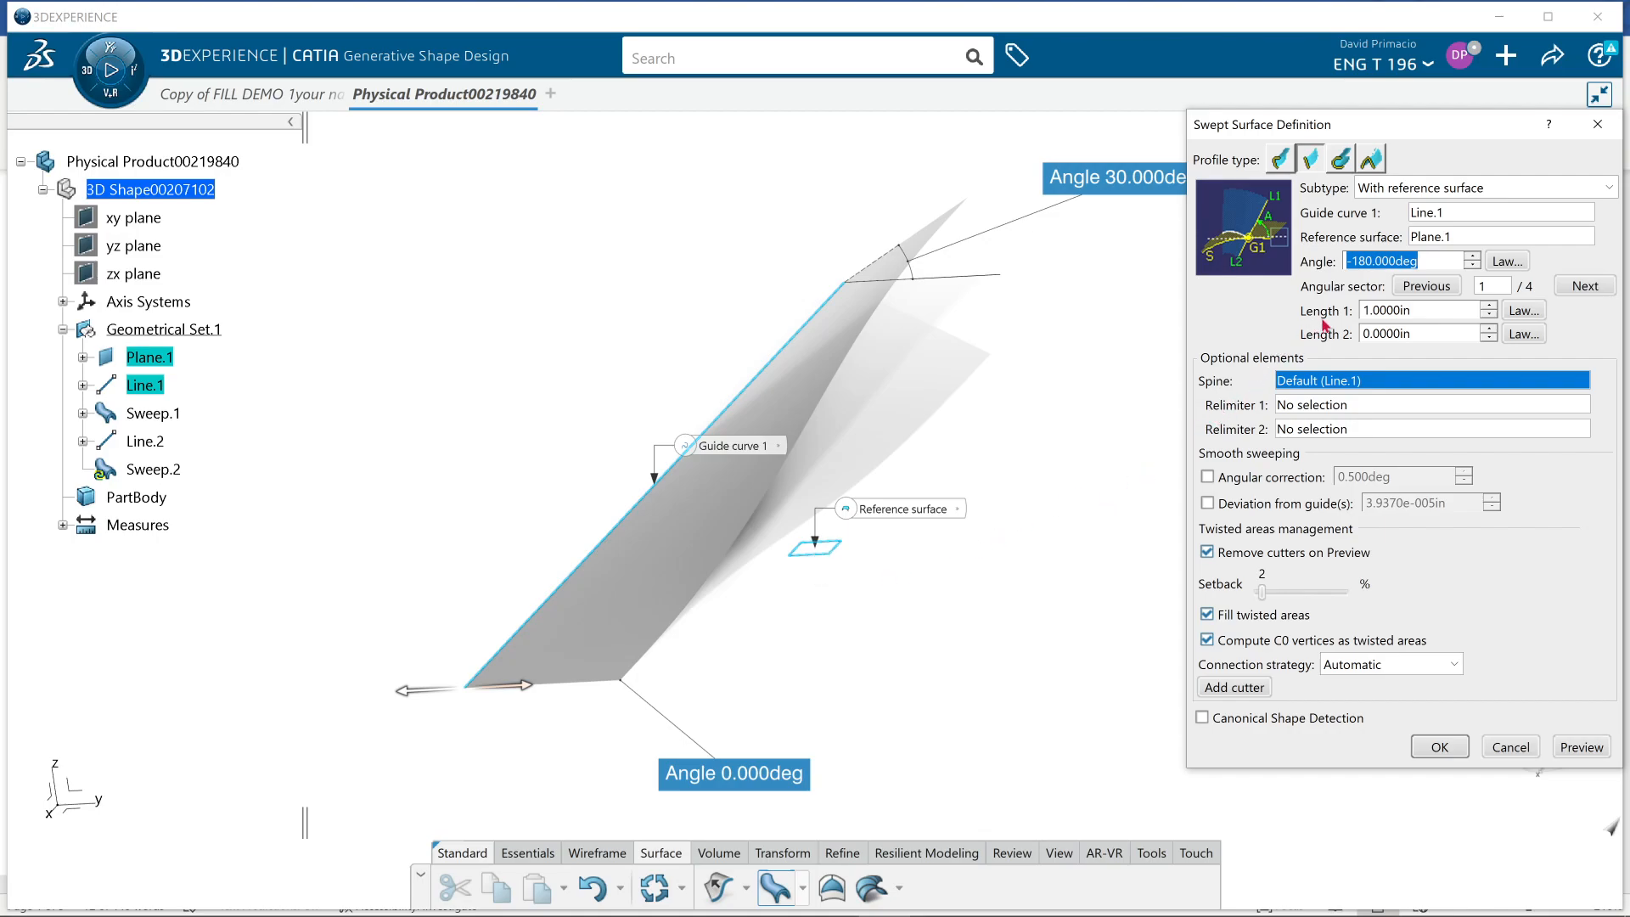
- Give the second sweep a linear angle law from -180 to -150 degrees and preview the surface
click(1498, 262)
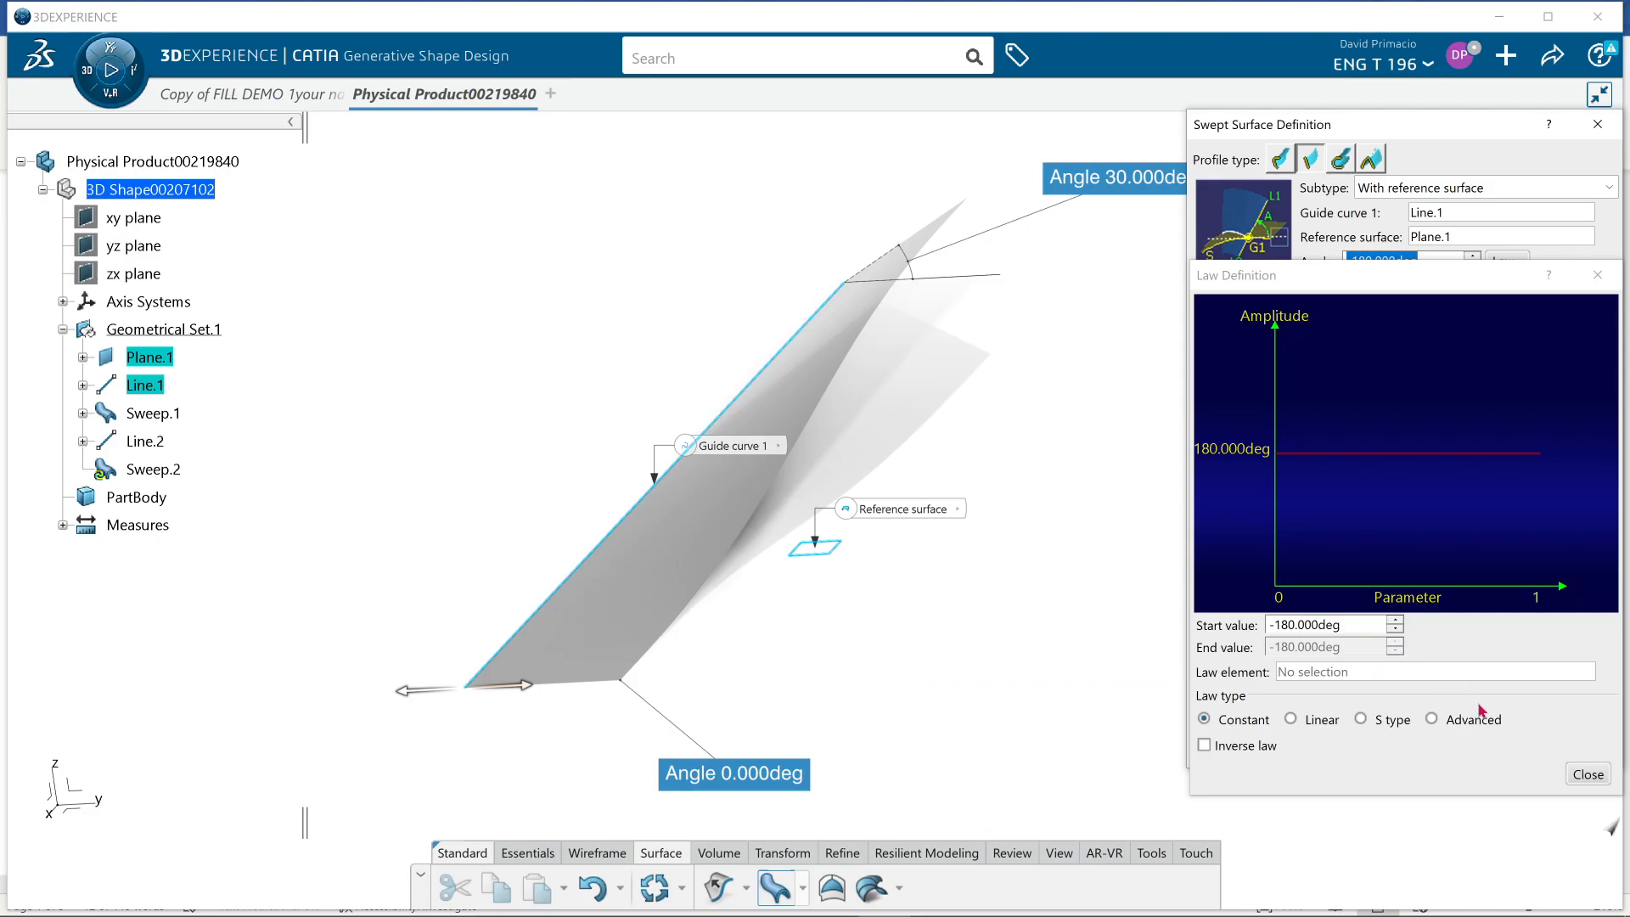
click(1320, 720)
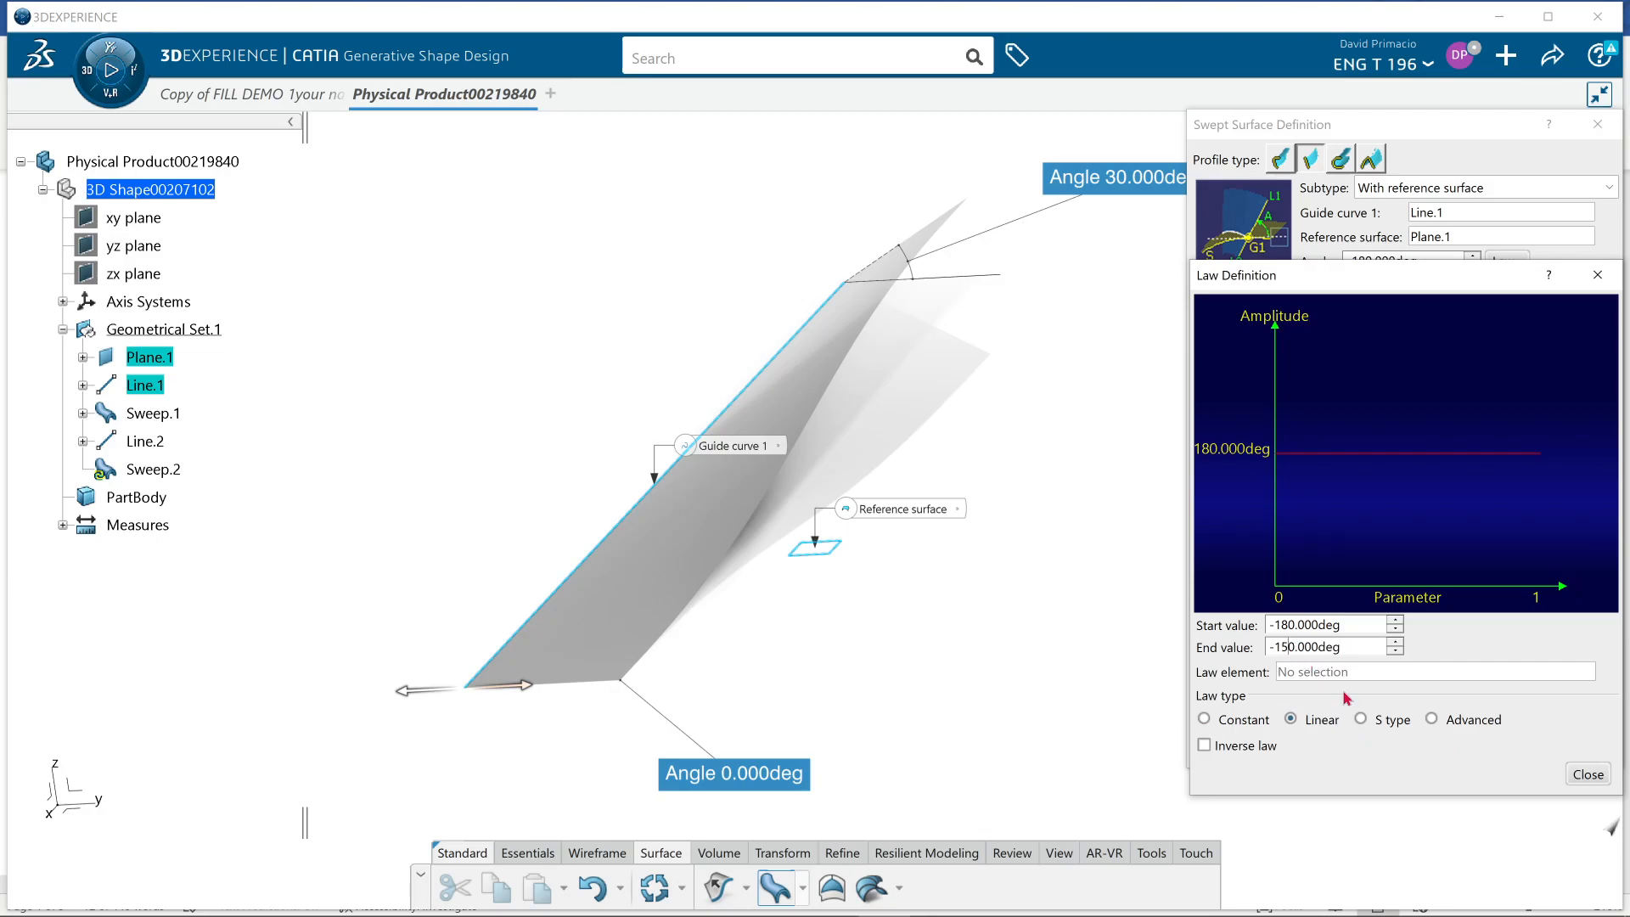
click(1586, 775)
click(1561, 749)
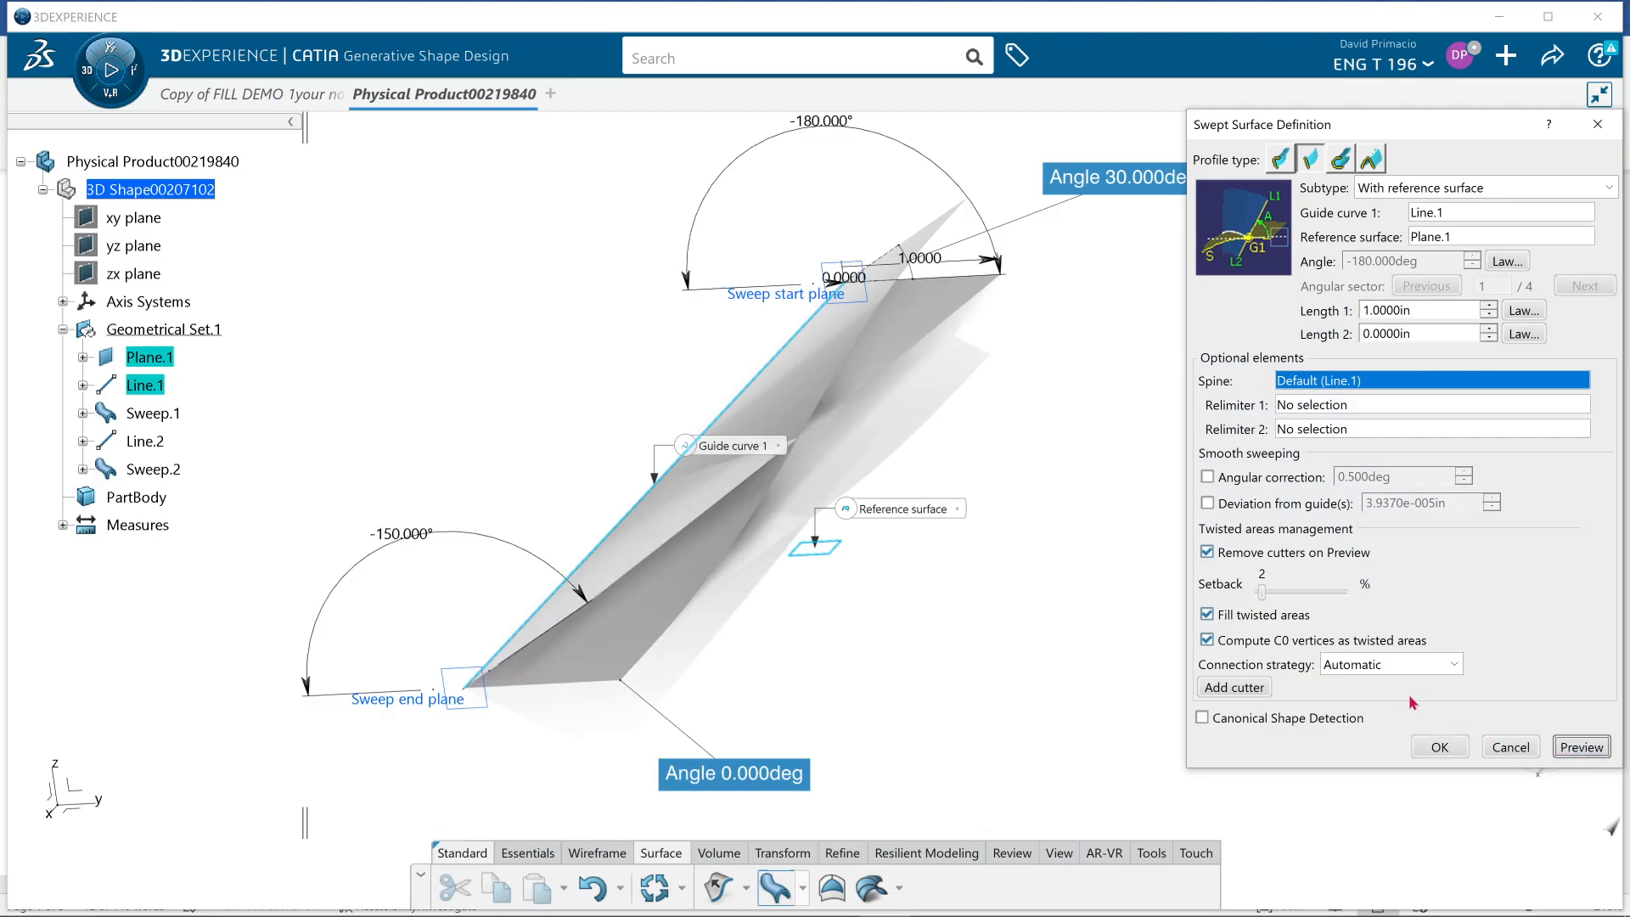
mouse_move(1123, 677)
middle_down()
mouse_move(1128, 706)
mouse_move(1117, 686)
mouse_move(1143, 665)
mouse_move(1136, 680)
middle_up()
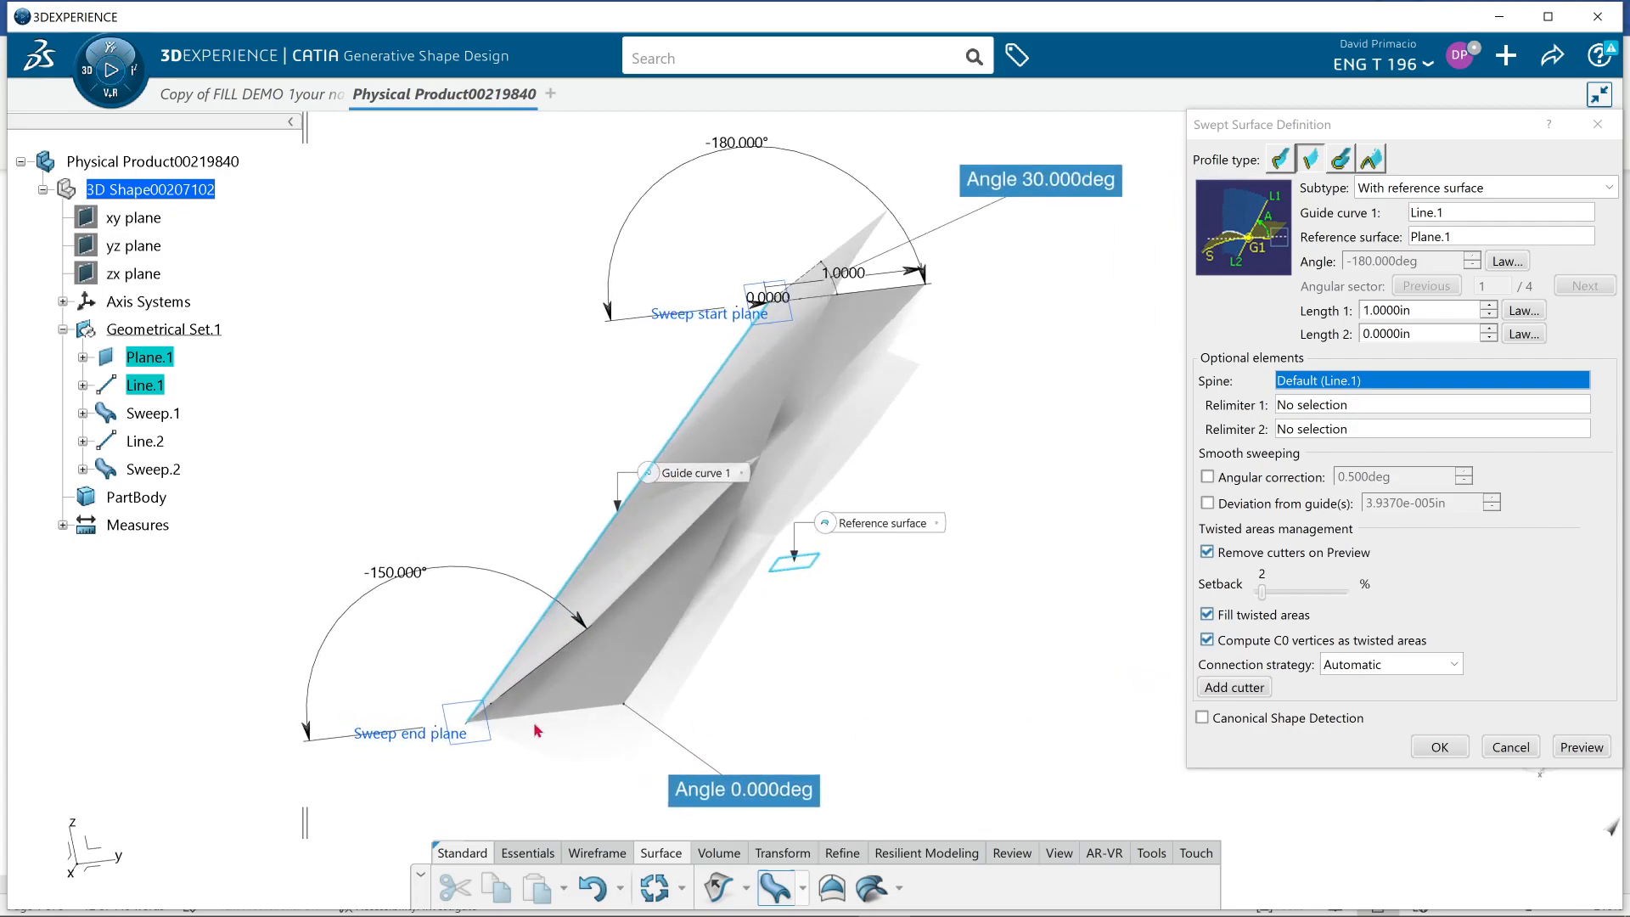
middle_drag(749, 641, 950, 719)
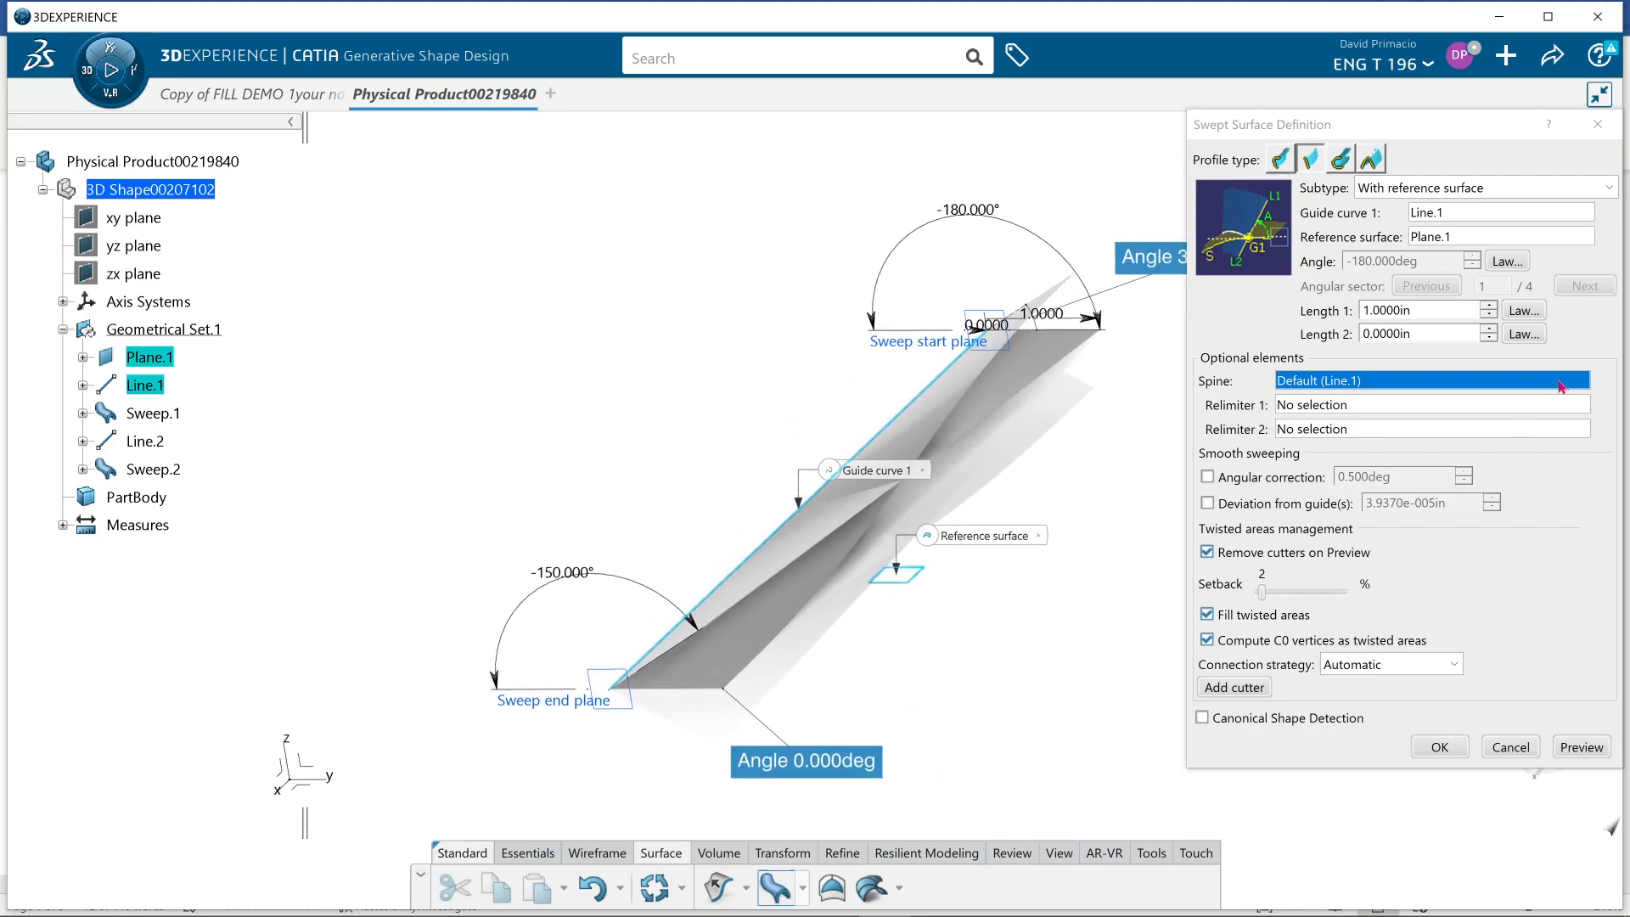
- Set the second sweep's linear angle law to run from -150 to -180 degrees, preview the surface, and confirm the sweep
click(1512, 313)
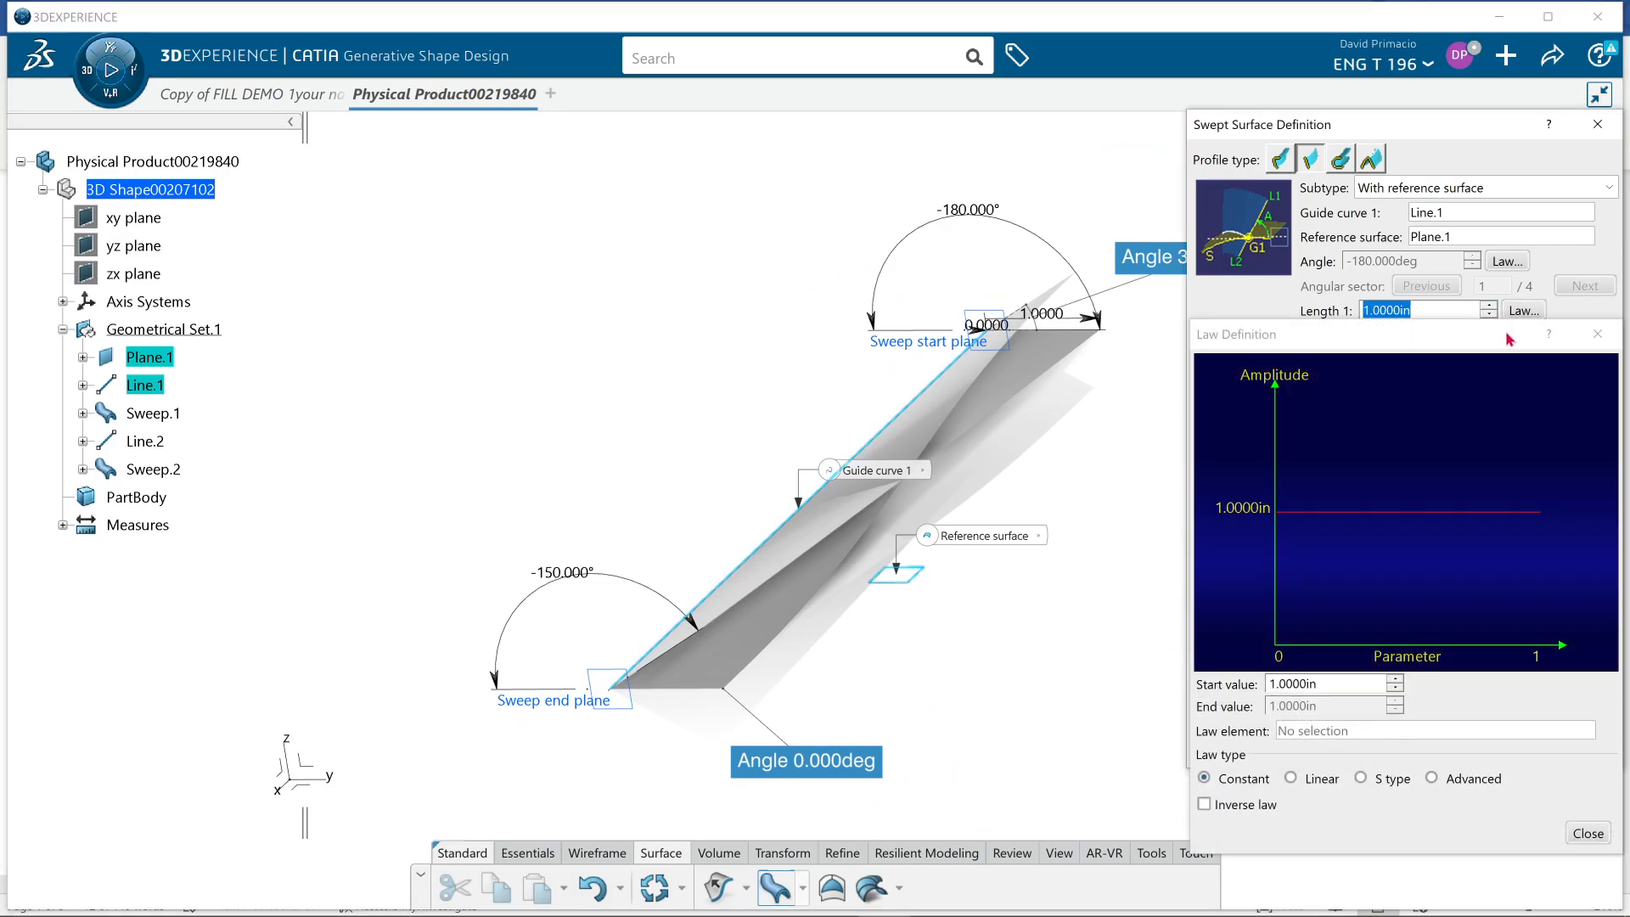
click(1590, 833)
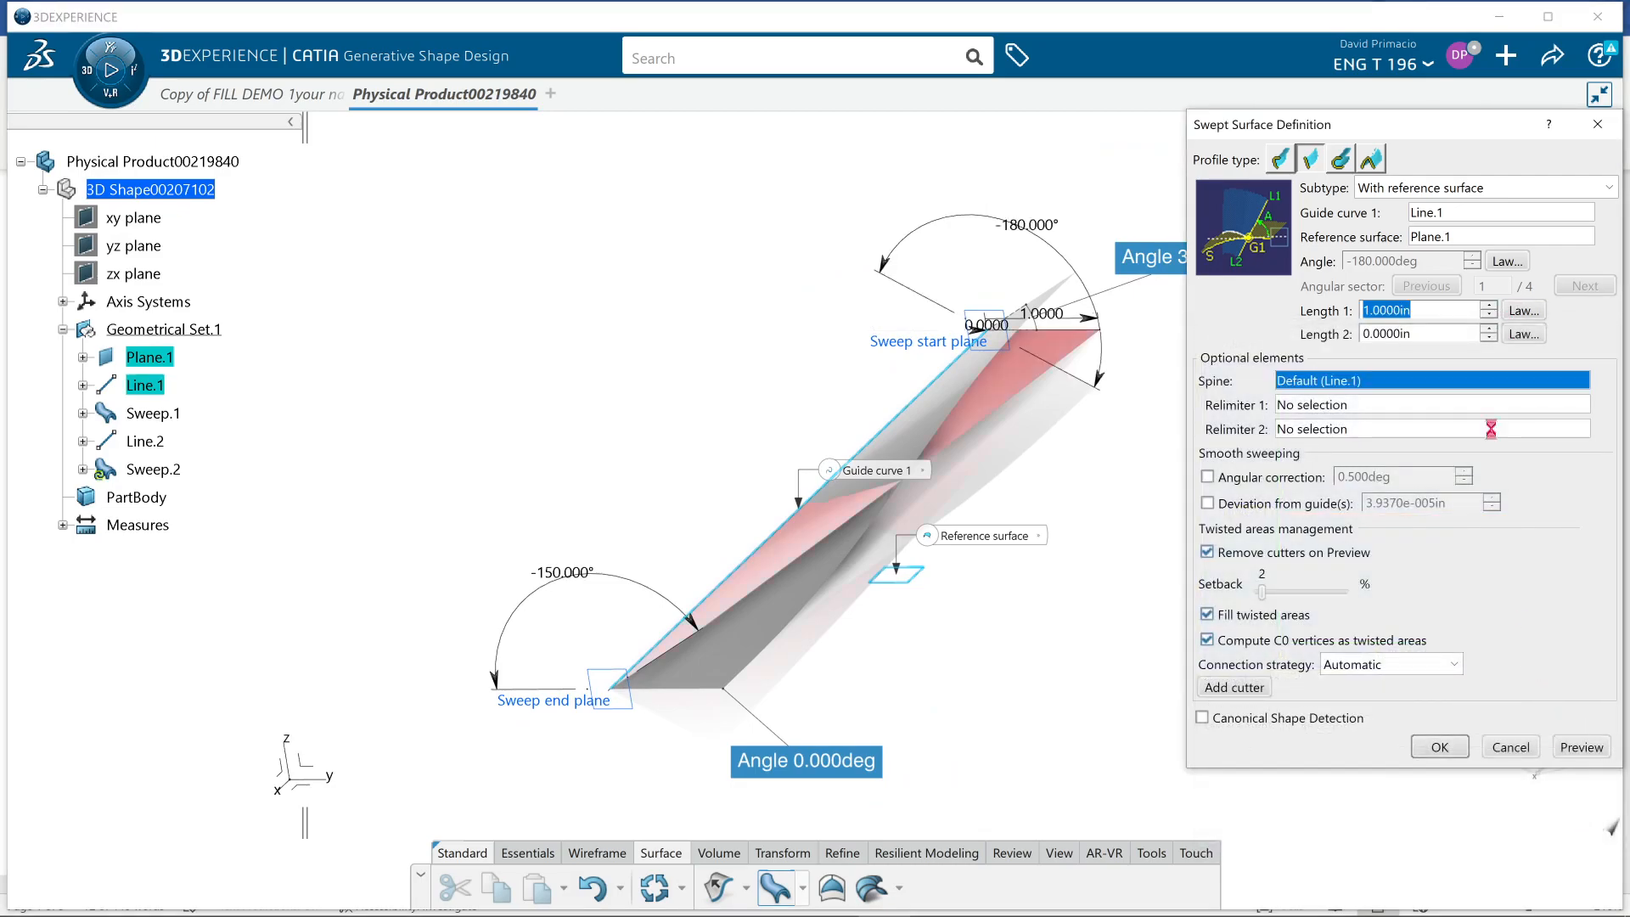
click(1505, 262)
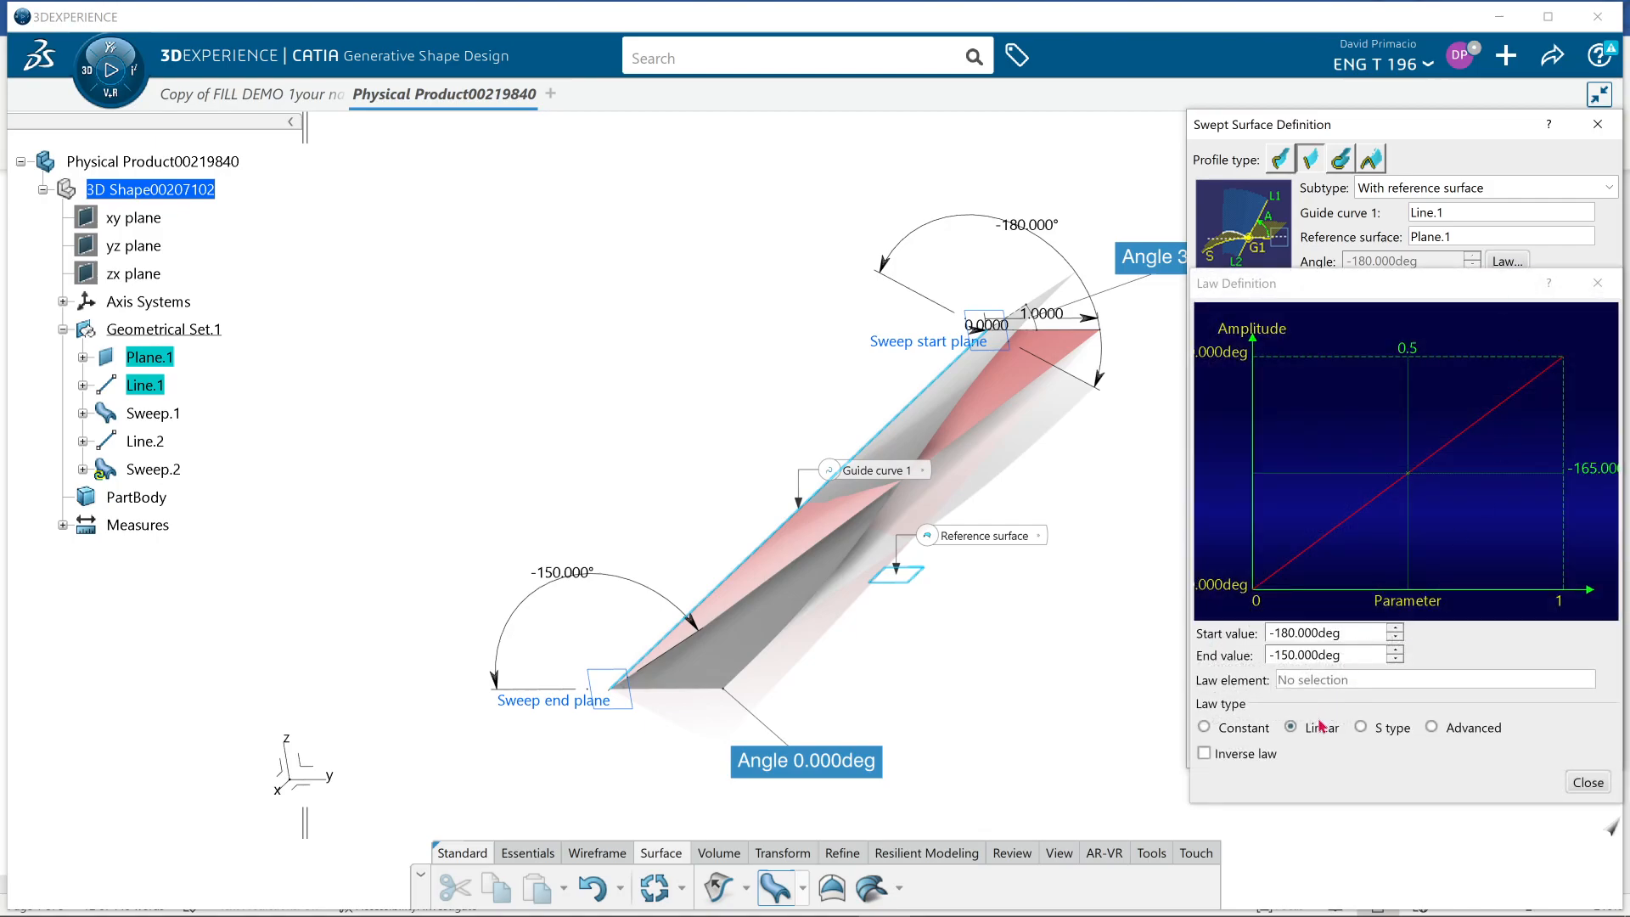
click(1292, 634)
key(BackSpace)
text(5)
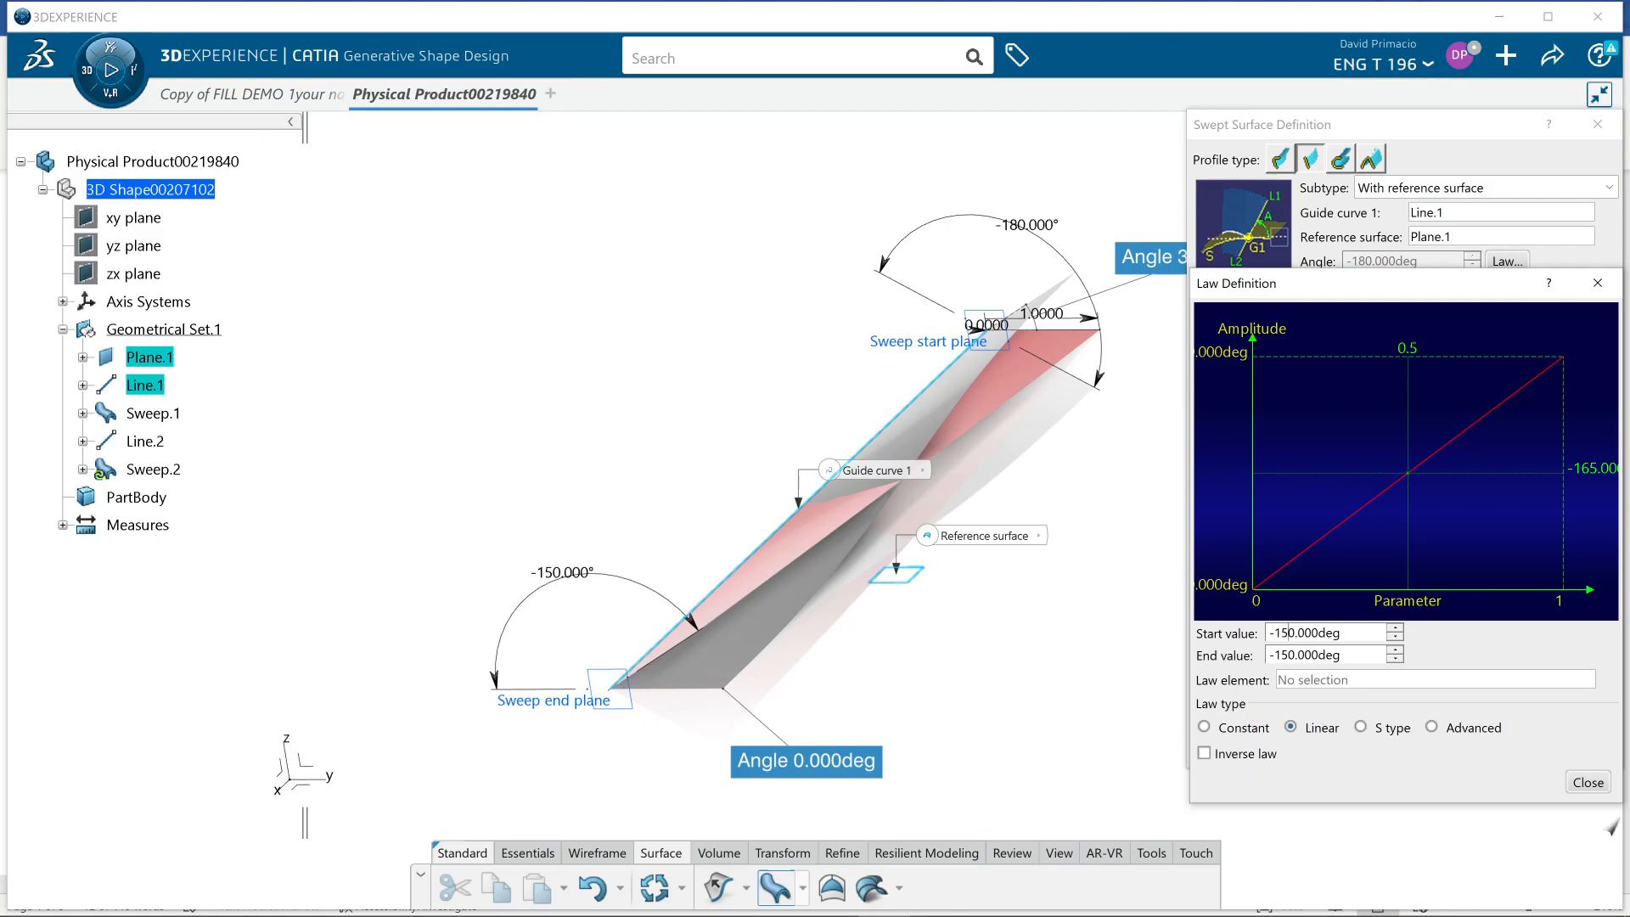
click(1286, 655)
key(BackSpace)
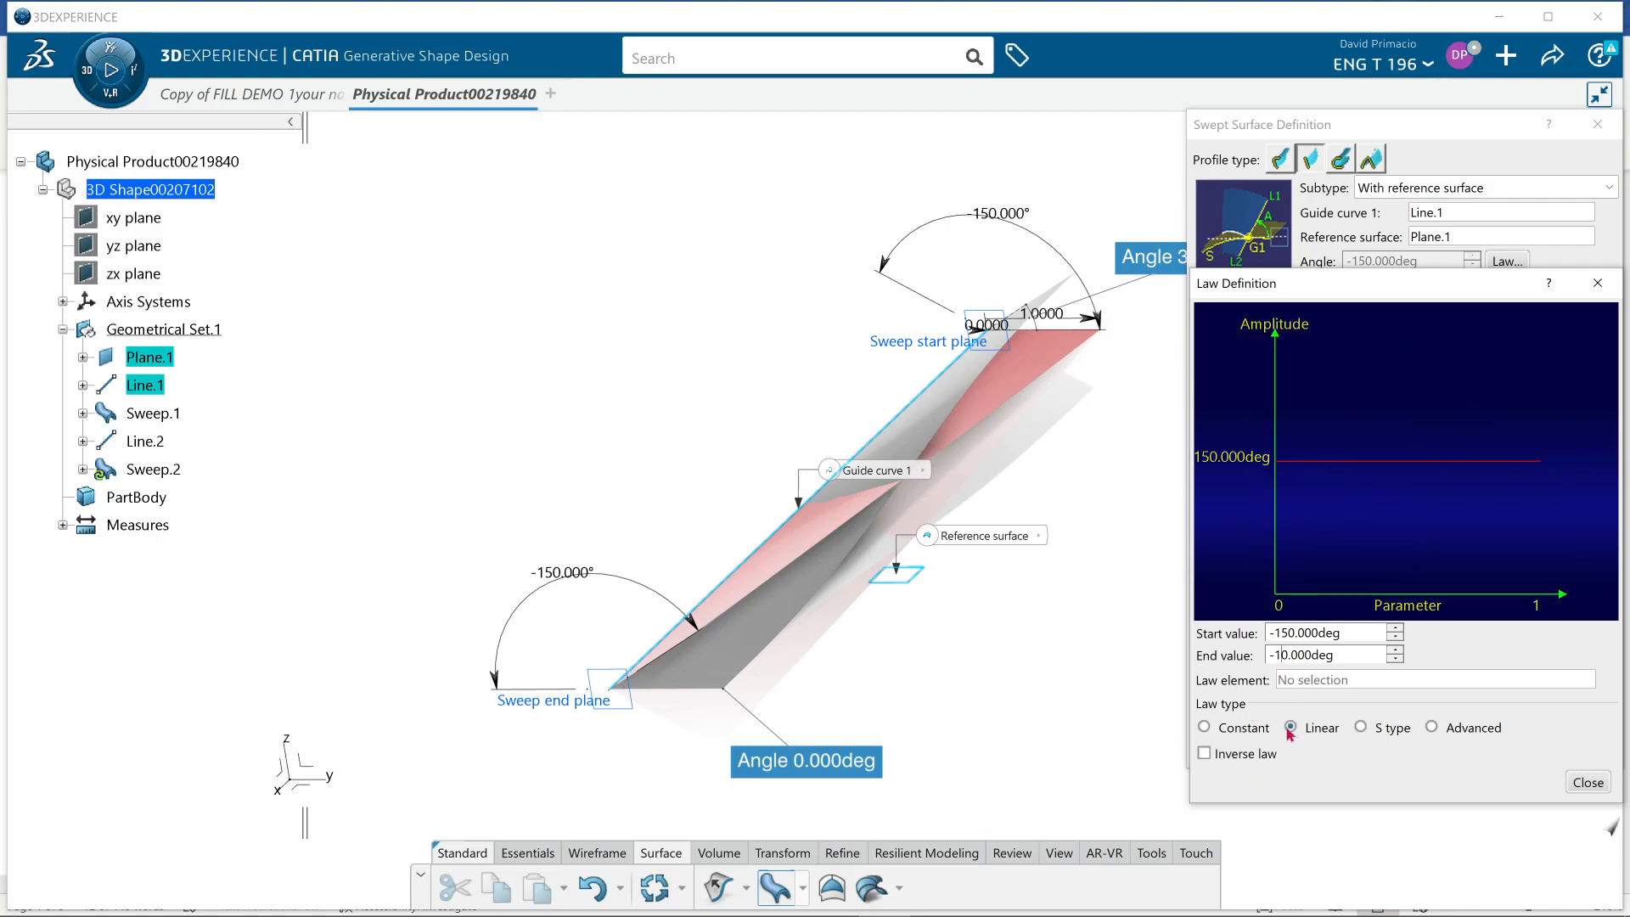
text(8)
click(1587, 782)
click(1582, 747)
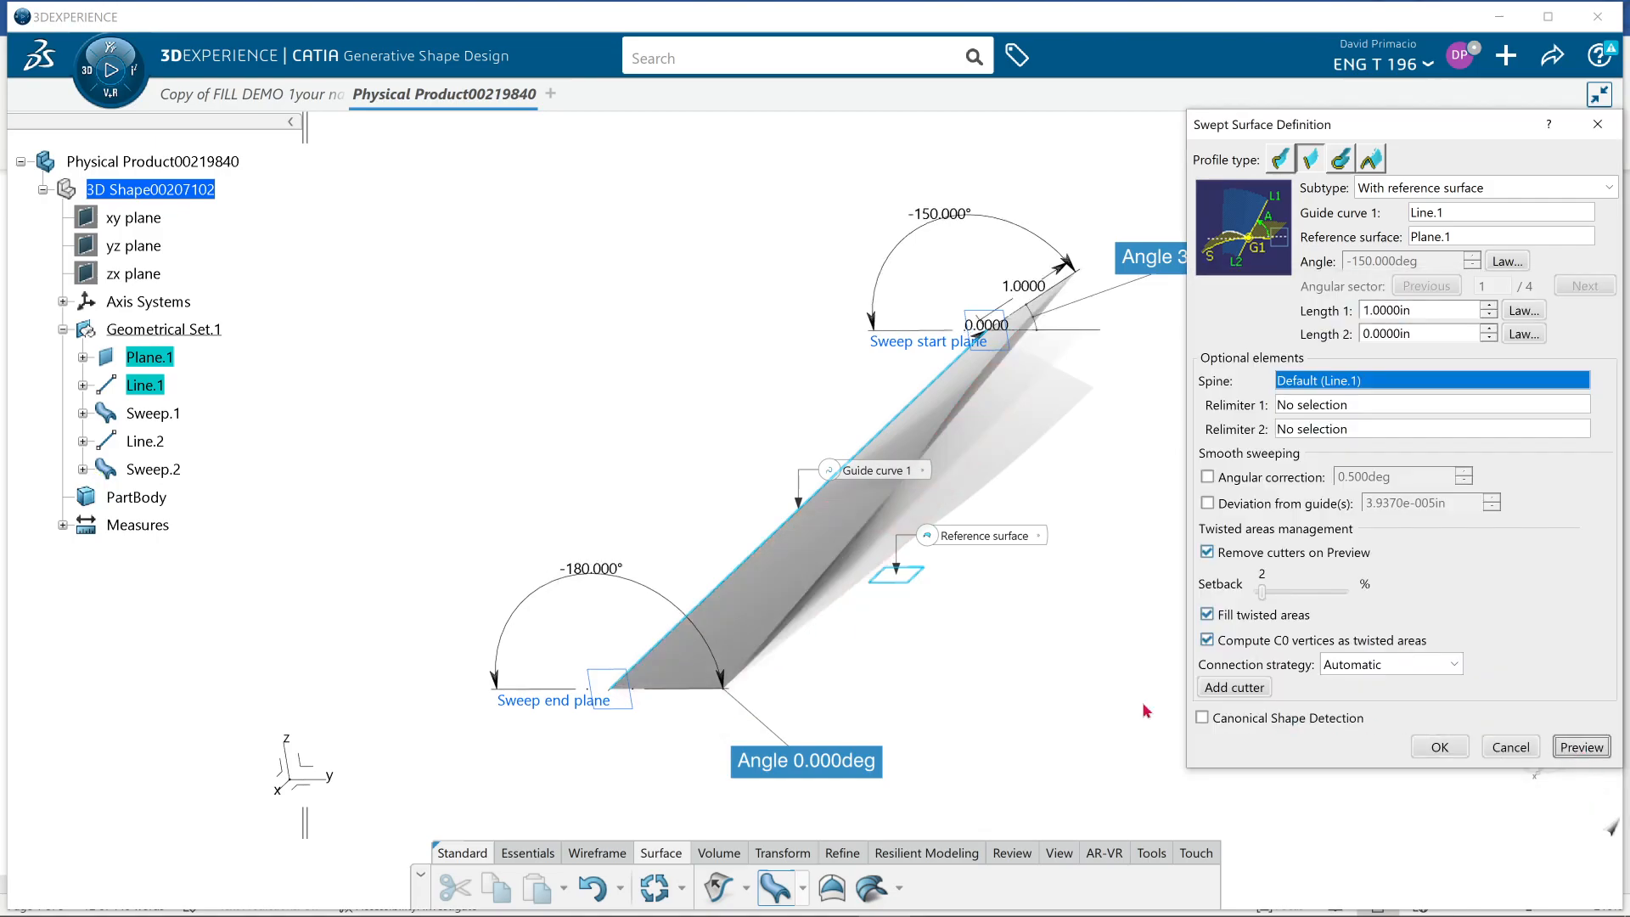
middle_drag(930, 693, 903, 701)
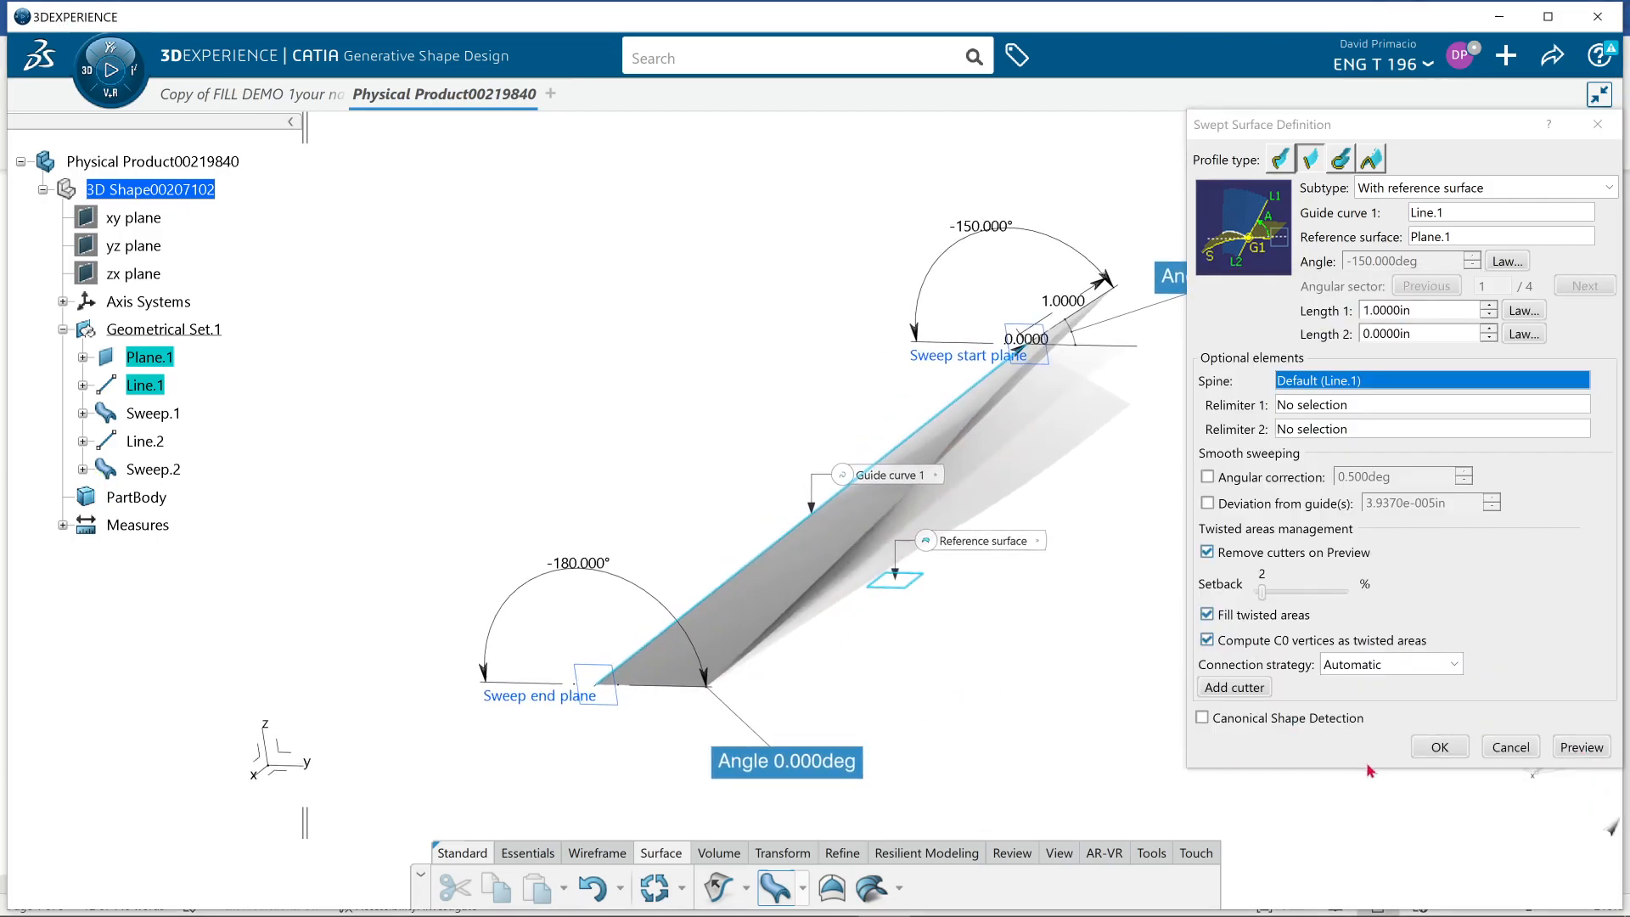
click(1439, 747)
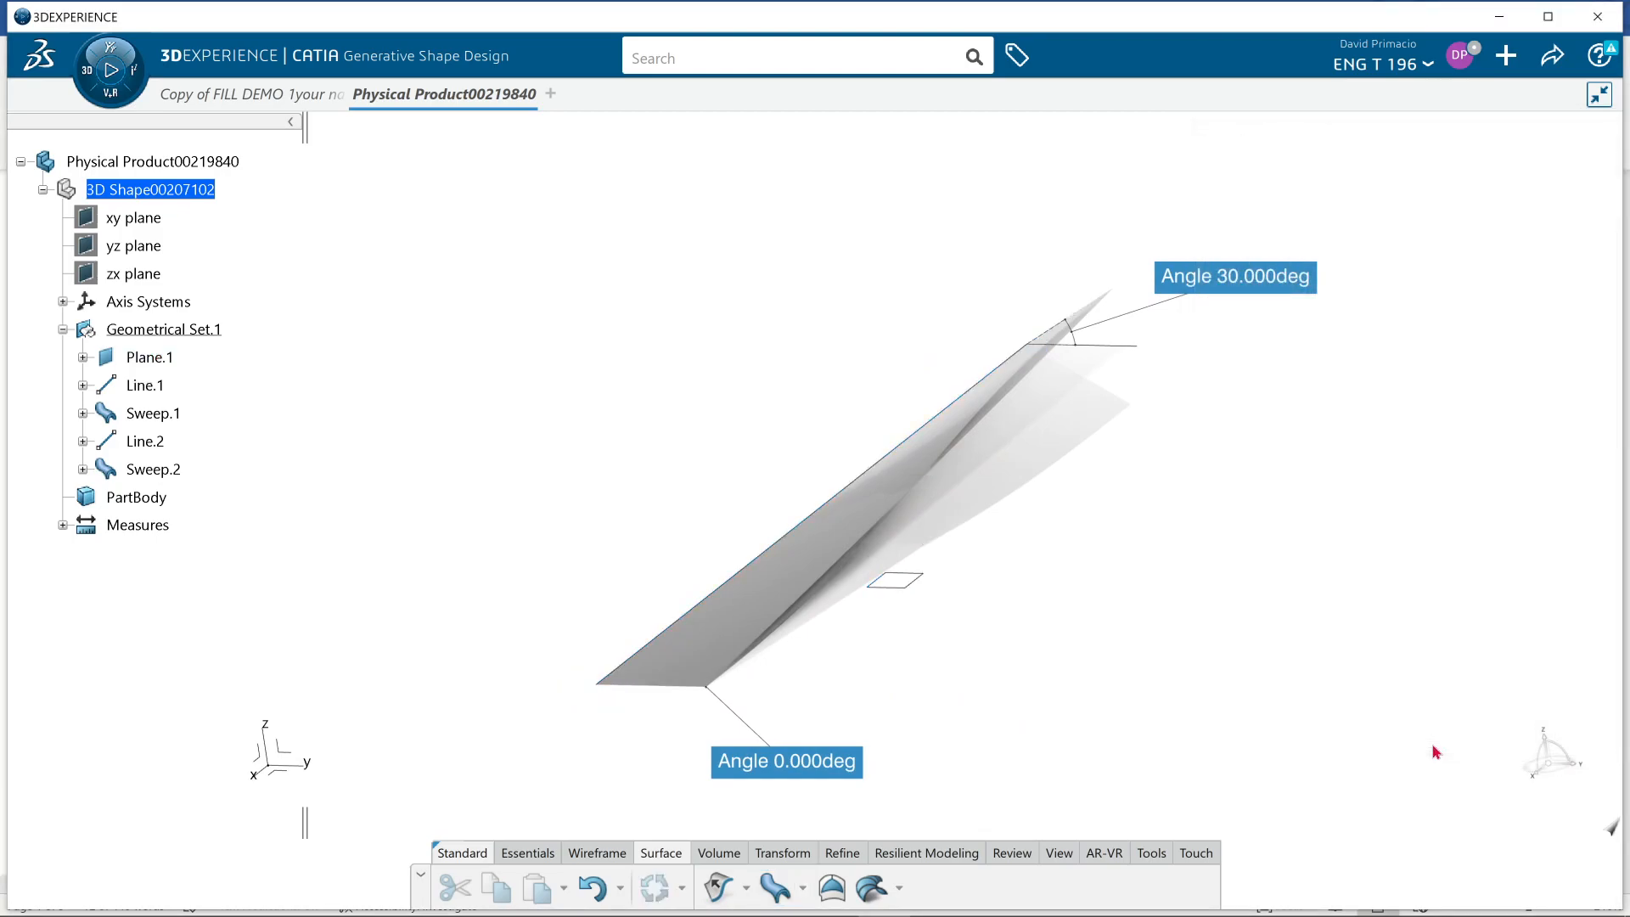
- Change the fill color of the second swept surface, Sweep.2, to light red
right_click(170, 469)
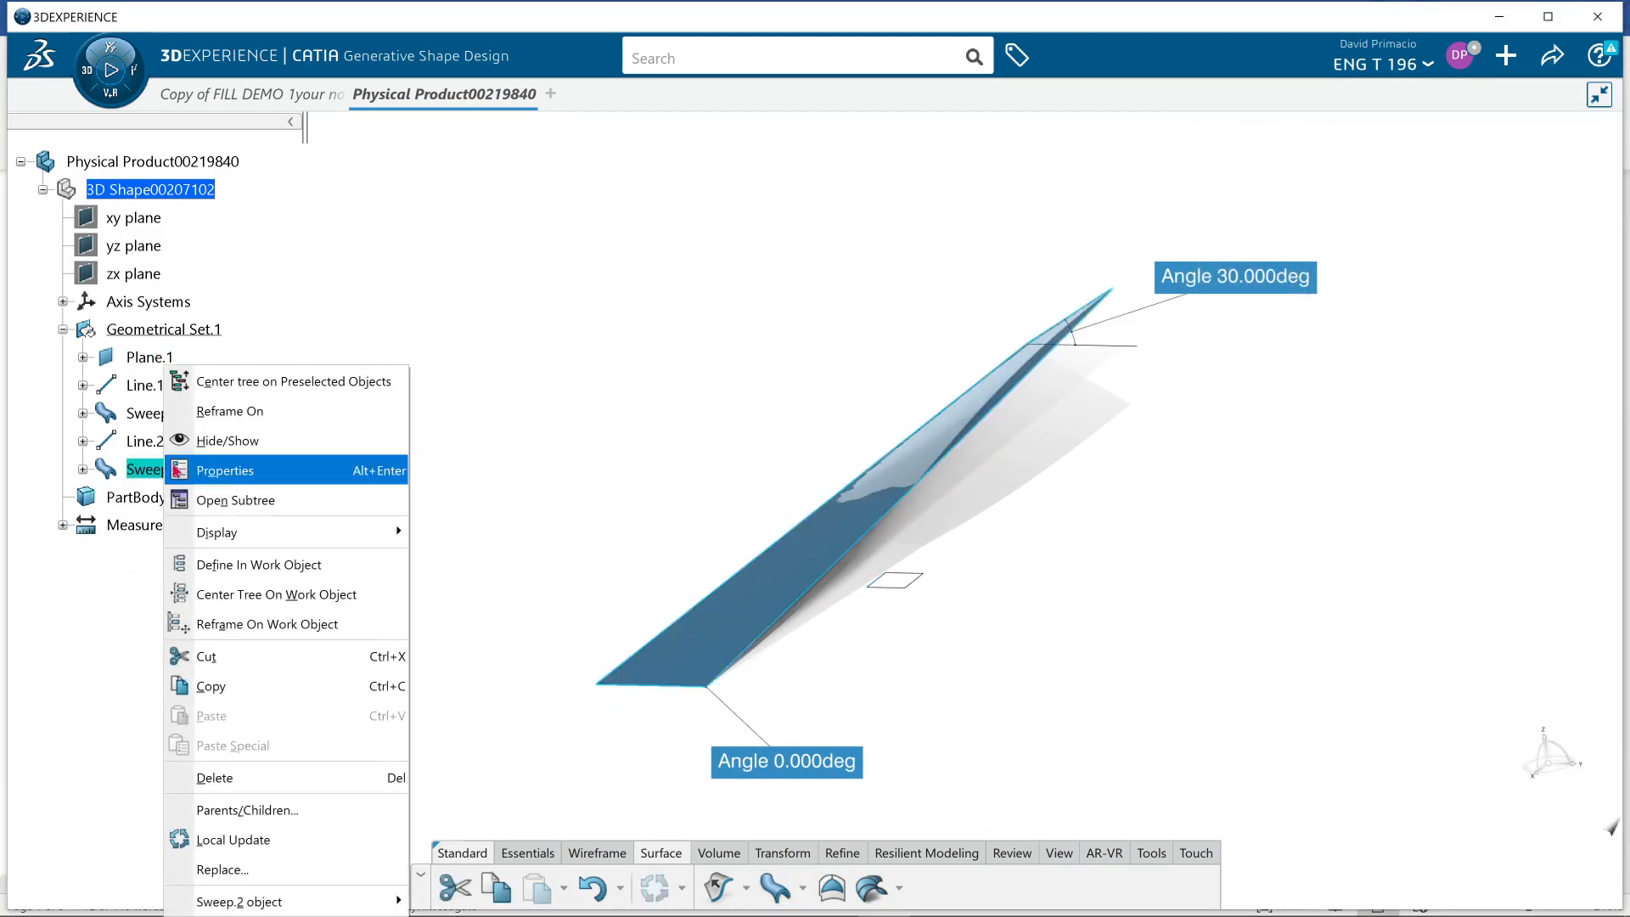
click(243, 472)
click(1340, 370)
click(1219, 442)
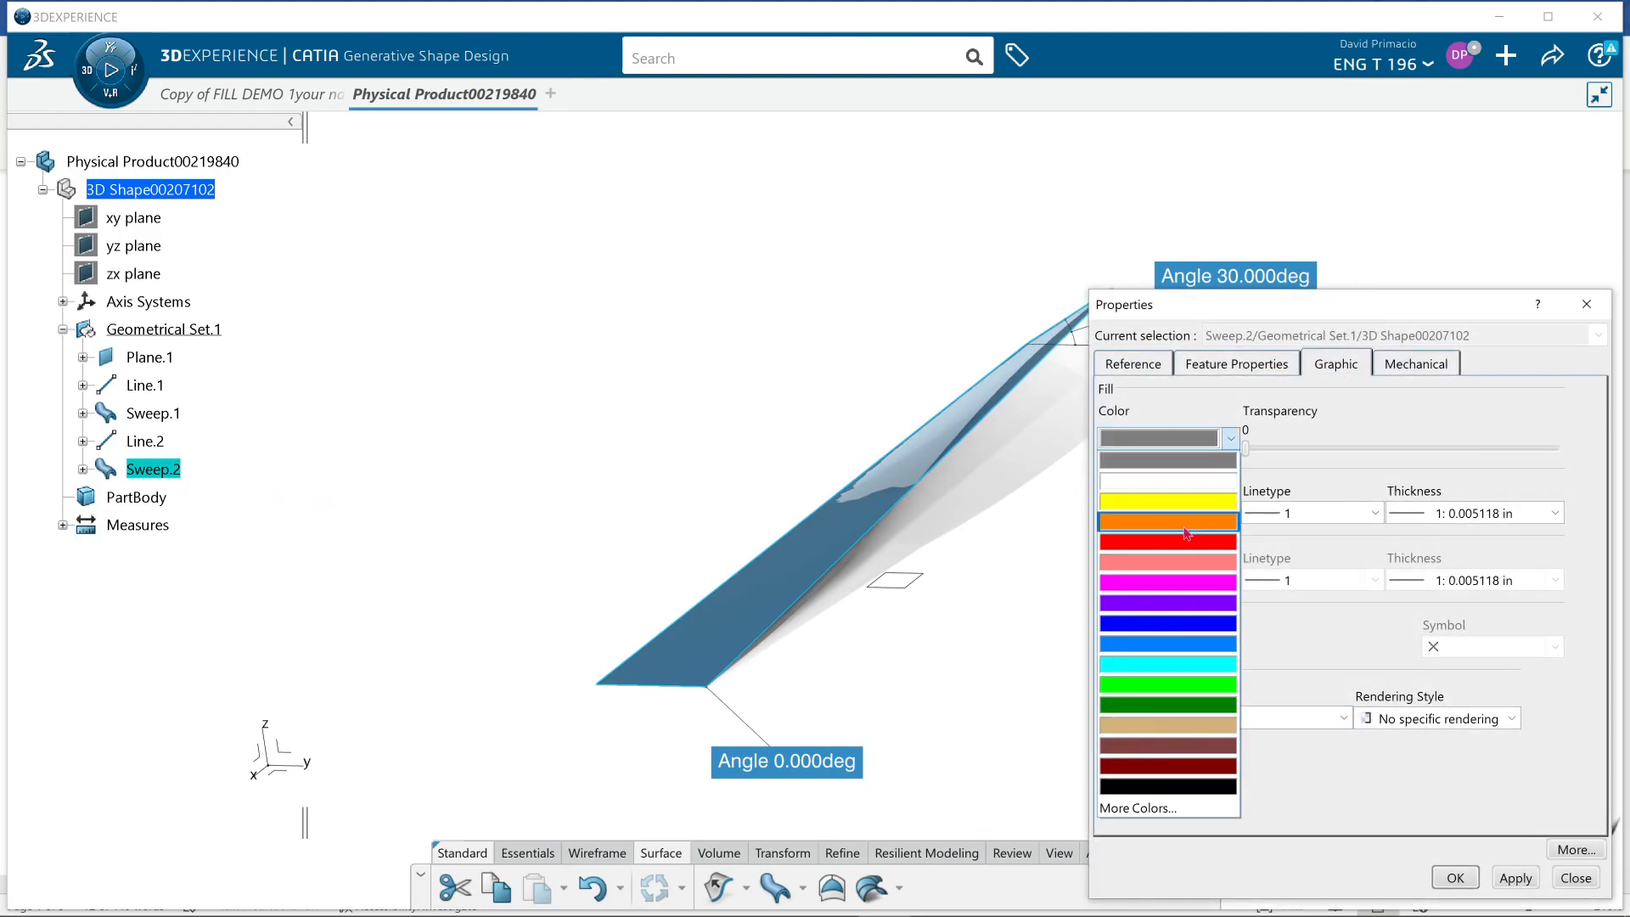
click(1180, 562)
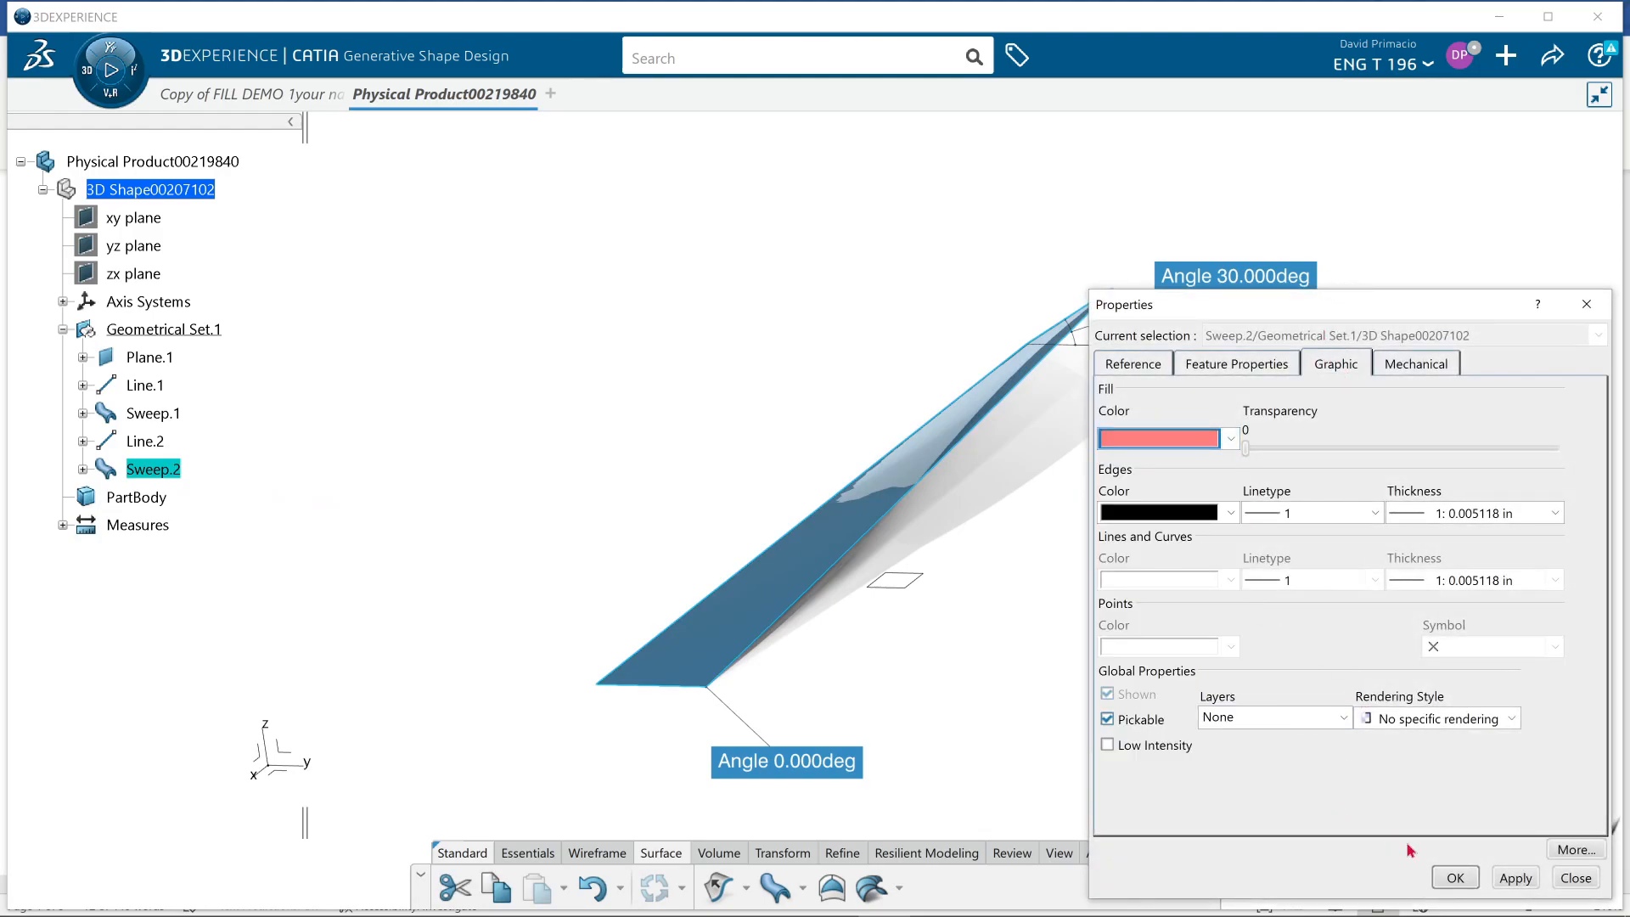
click(1515, 878)
click(1456, 878)
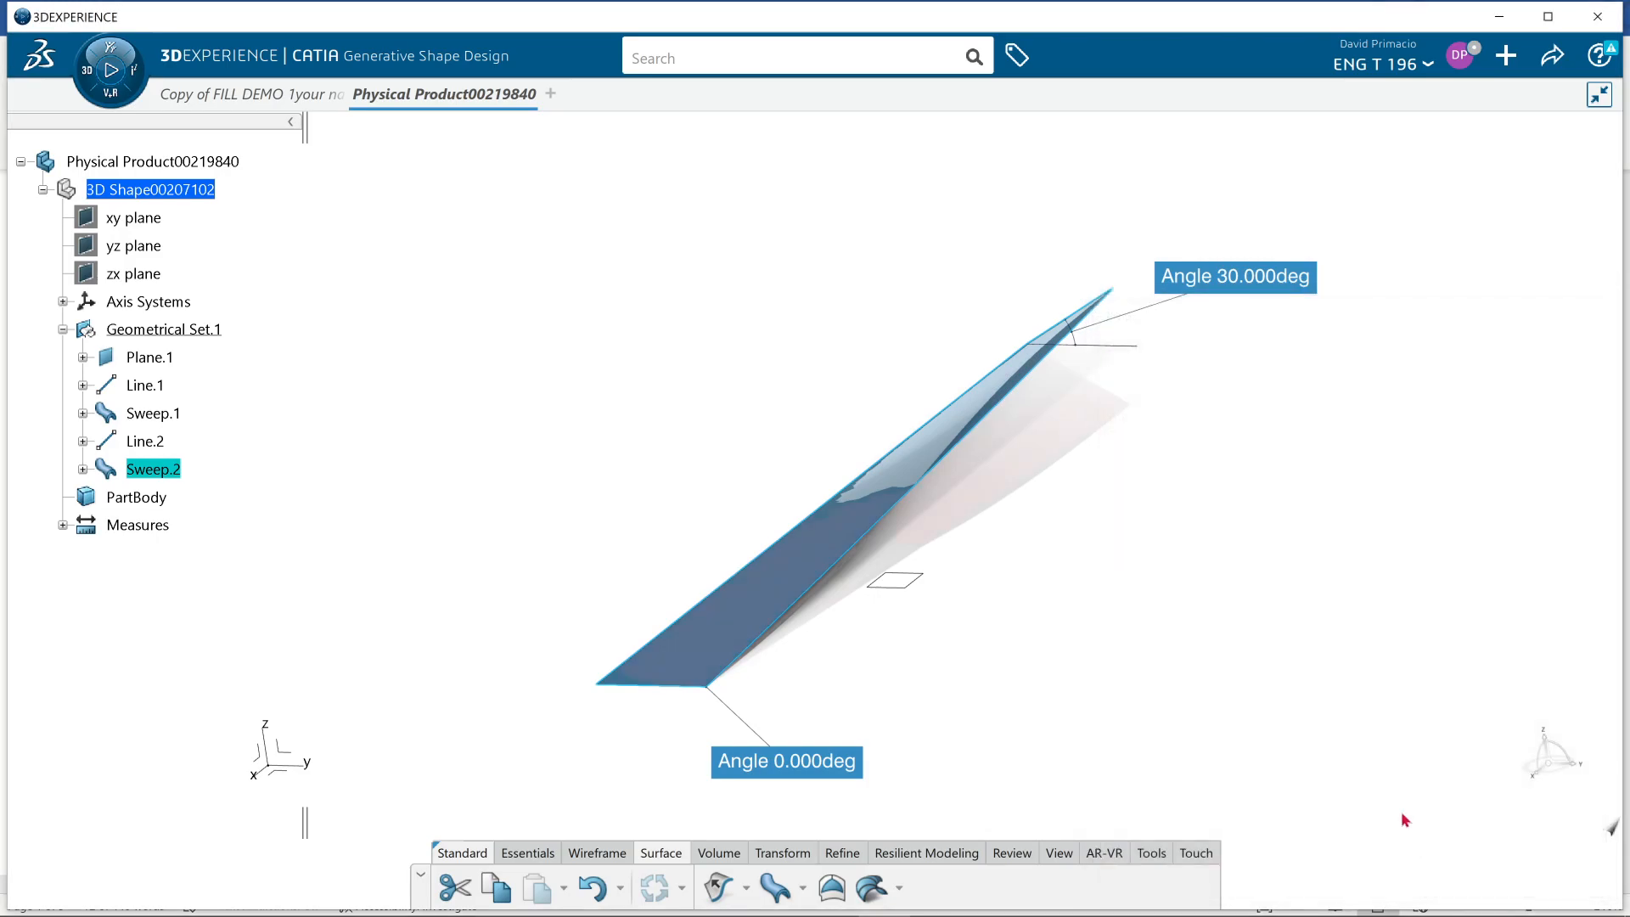
click(1123, 725)
- Rename the second swept surface, Sweep.2, as Sweep.line.linear in its feature properties
middle_drag(1131, 748, 1221, 622)
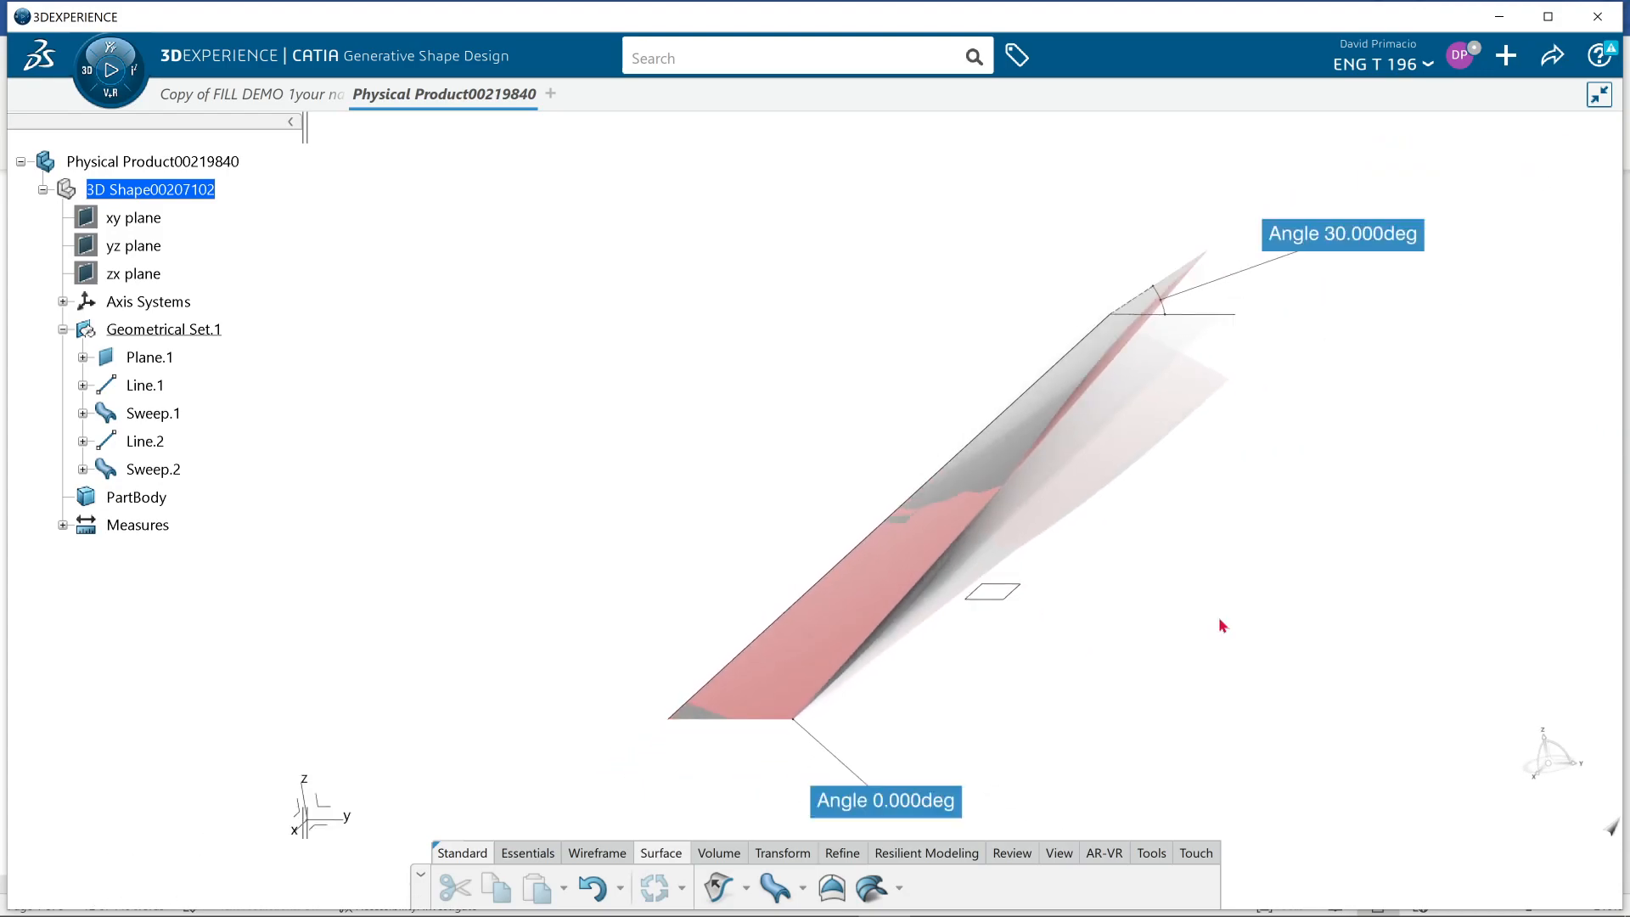
right_click(146, 470)
click(188, 471)
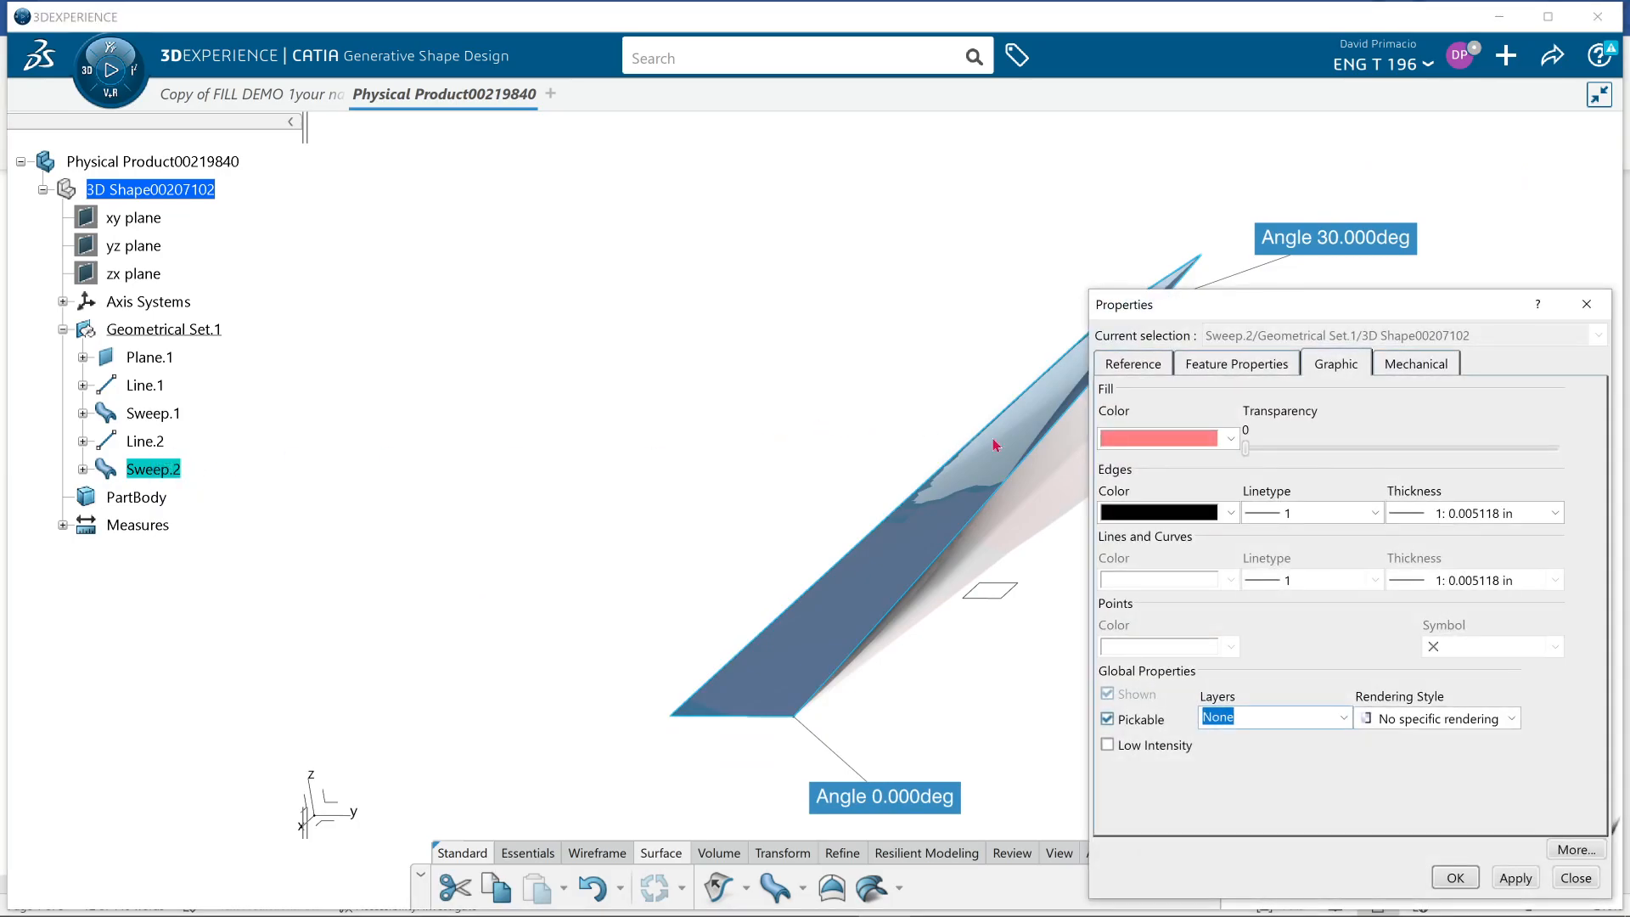
click(1182, 372)
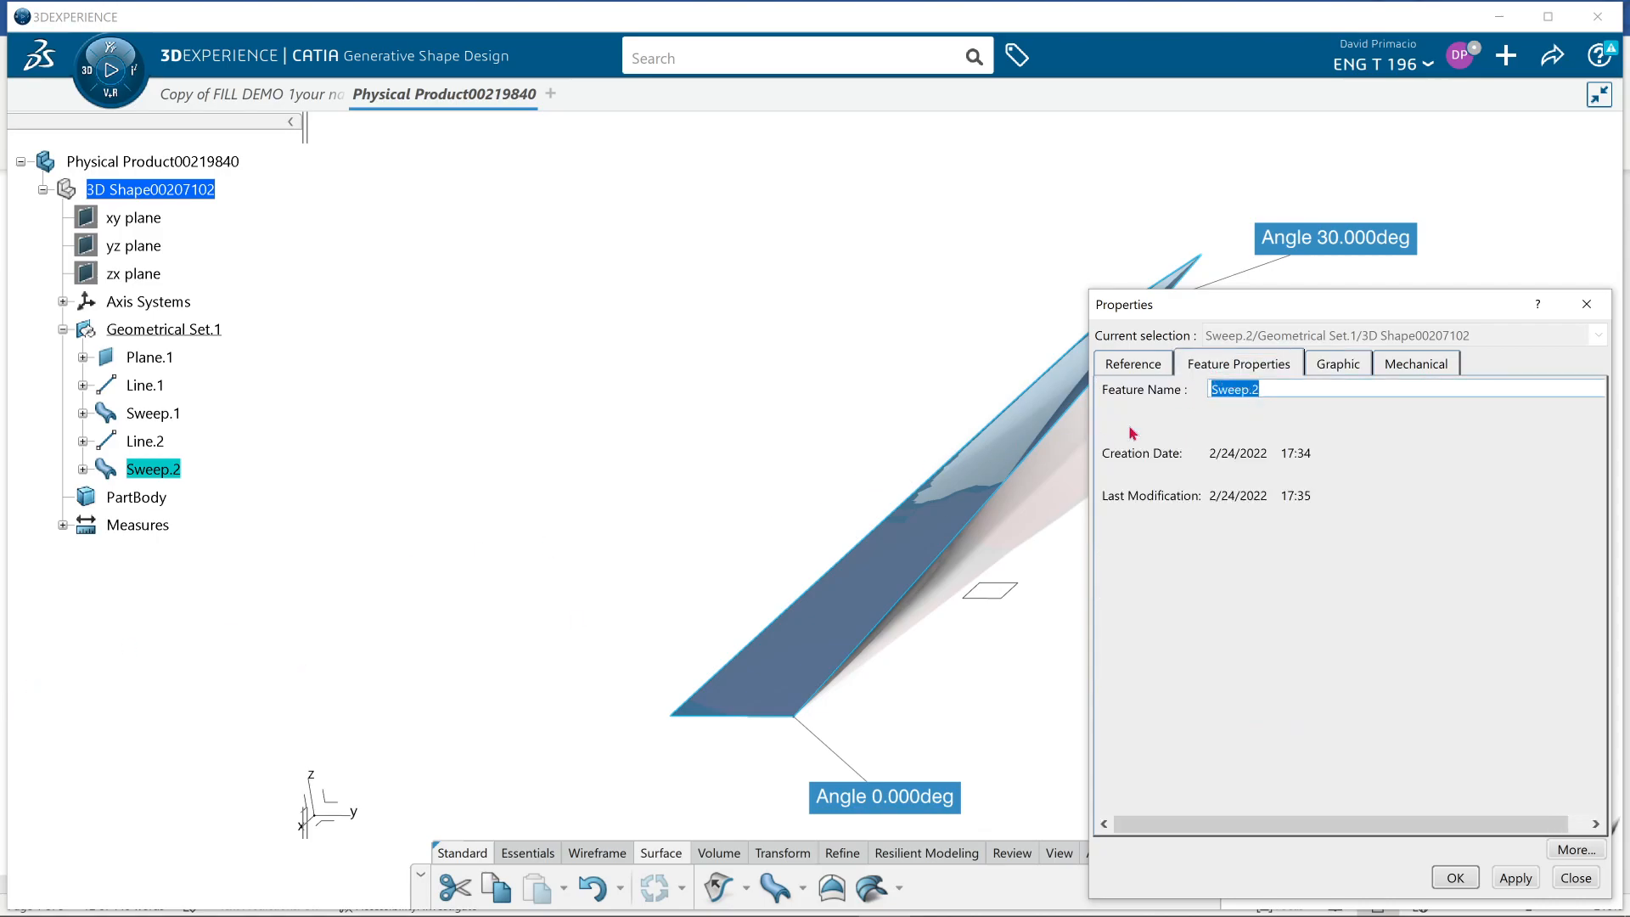
click(1267, 392)
key(Return)
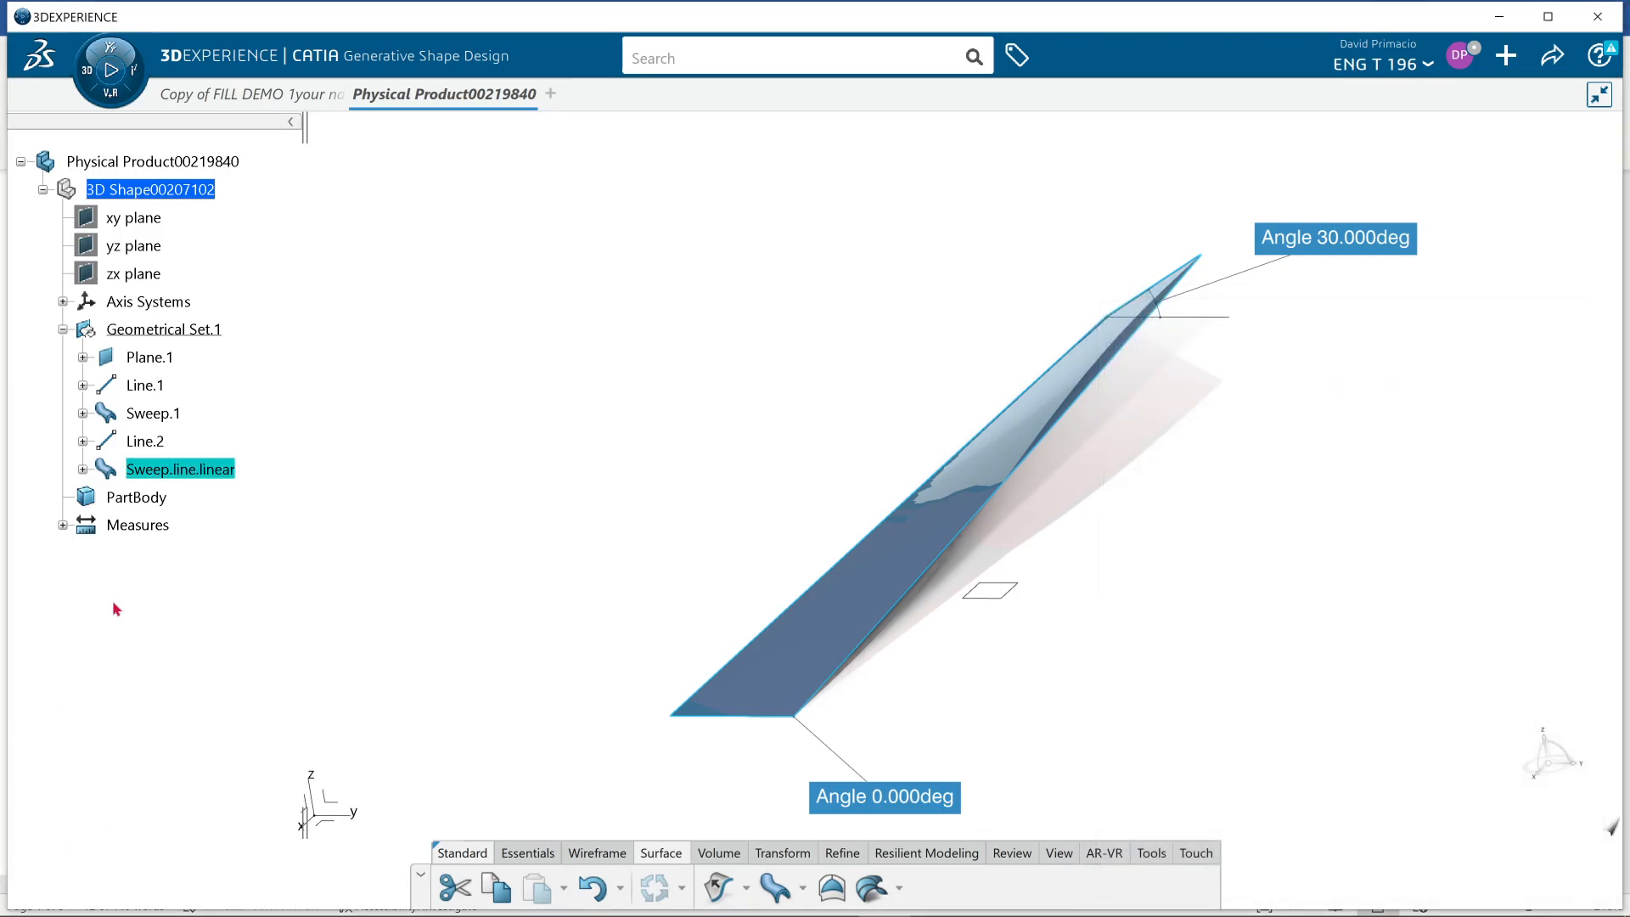
- Rename the first swept surface, Sweep.1, as Sweep.line.Stype in its feature properties
right_click(134, 415)
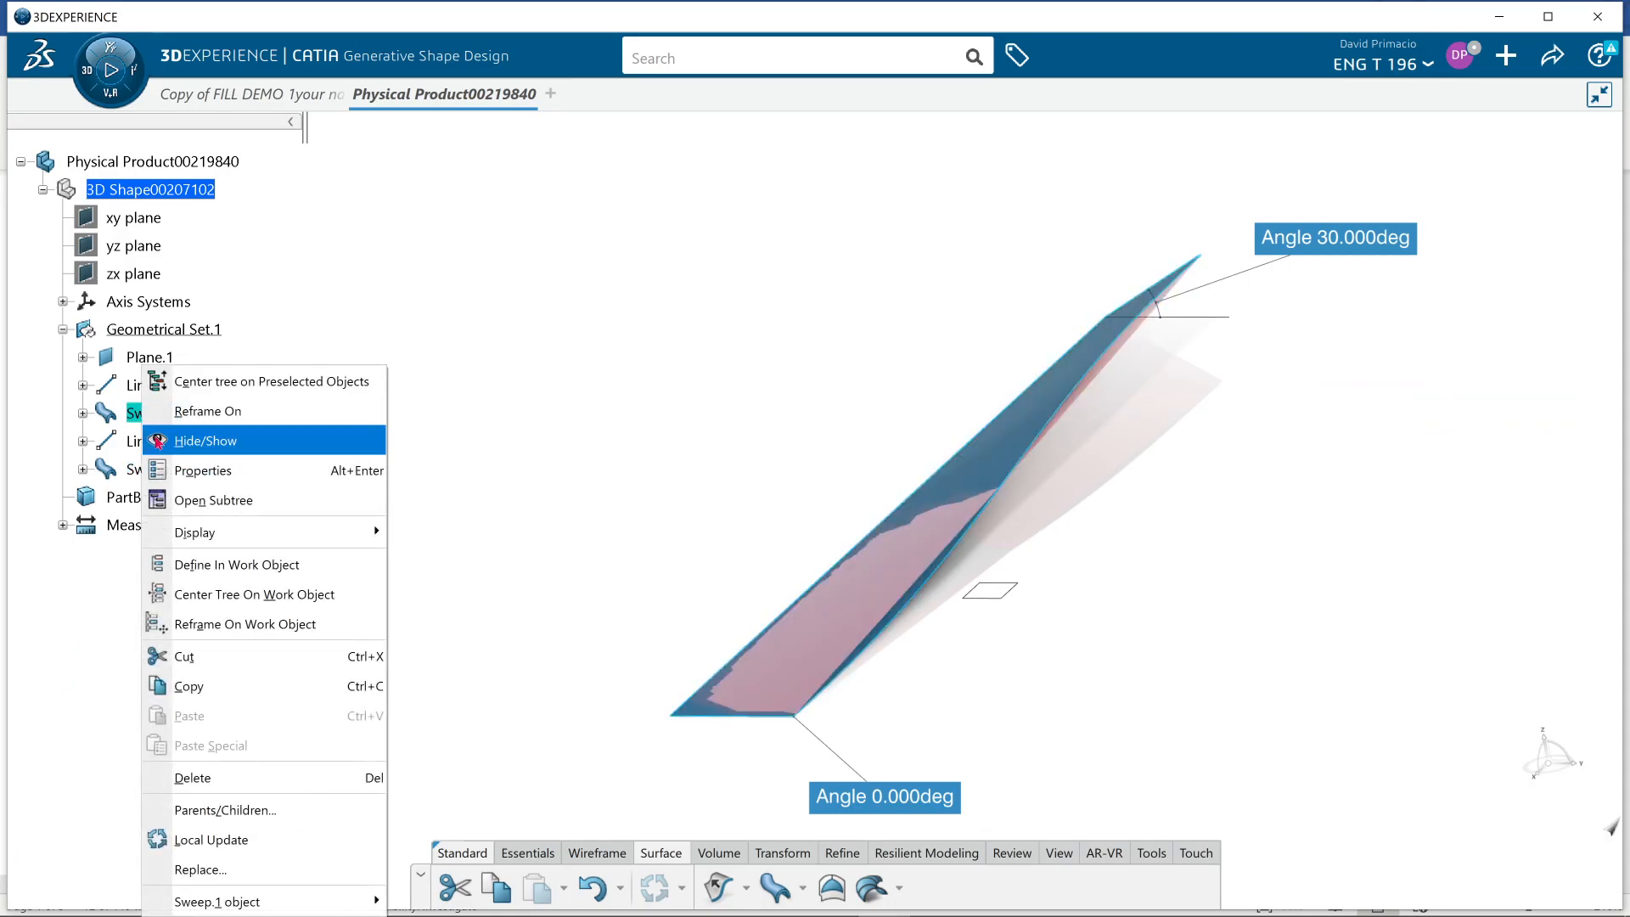
click(202, 470)
click(1233, 390)
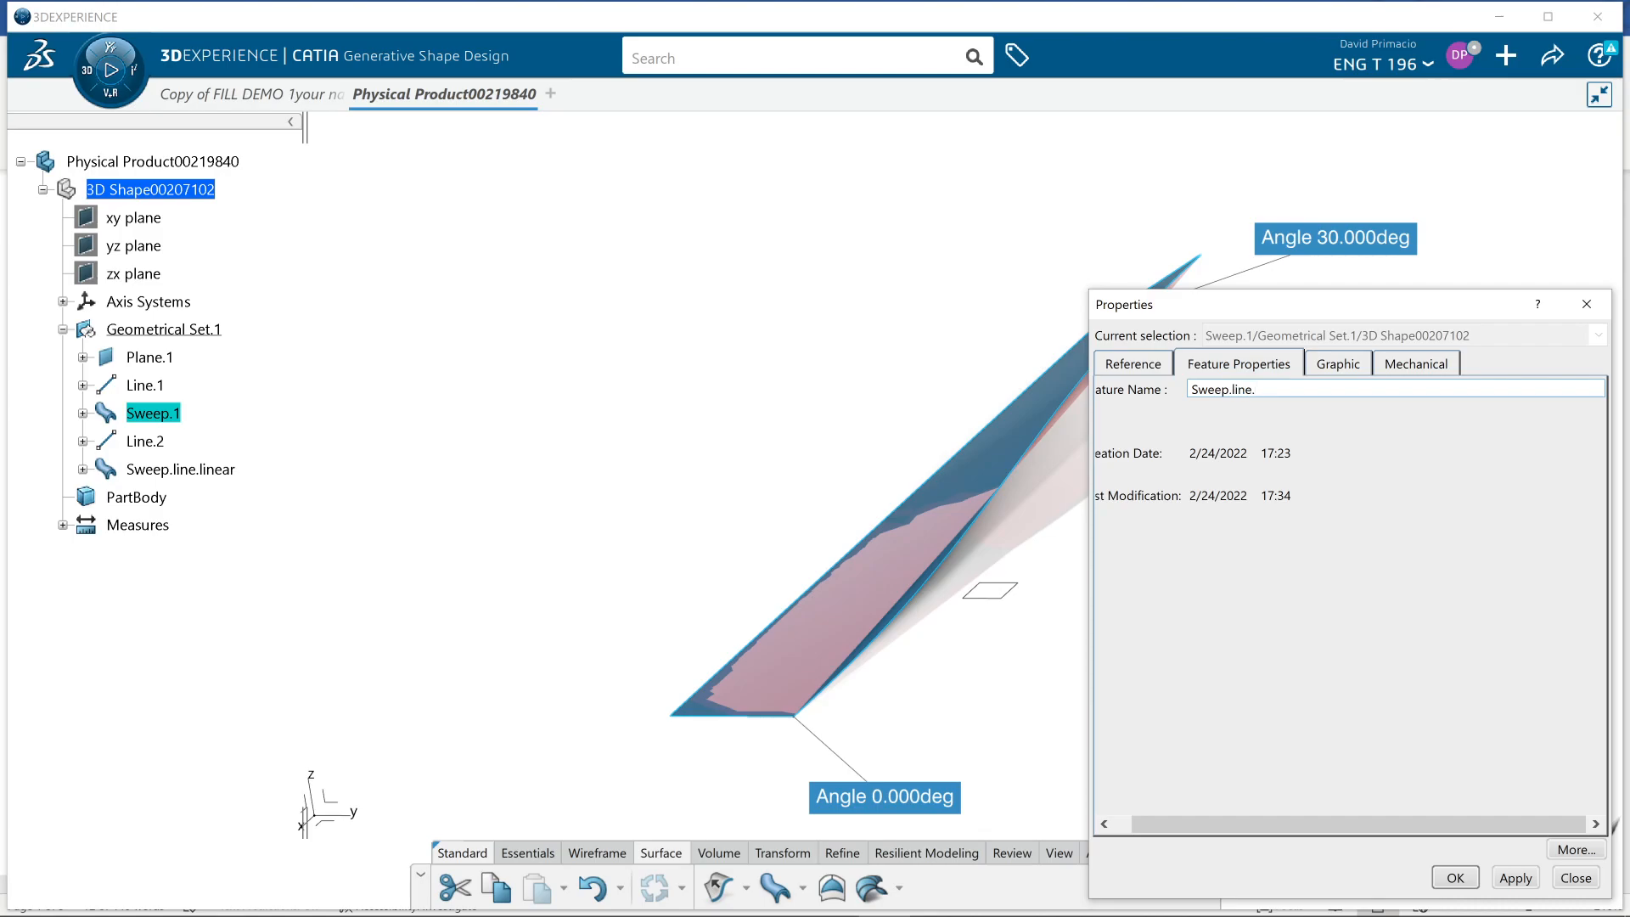
key(Return)
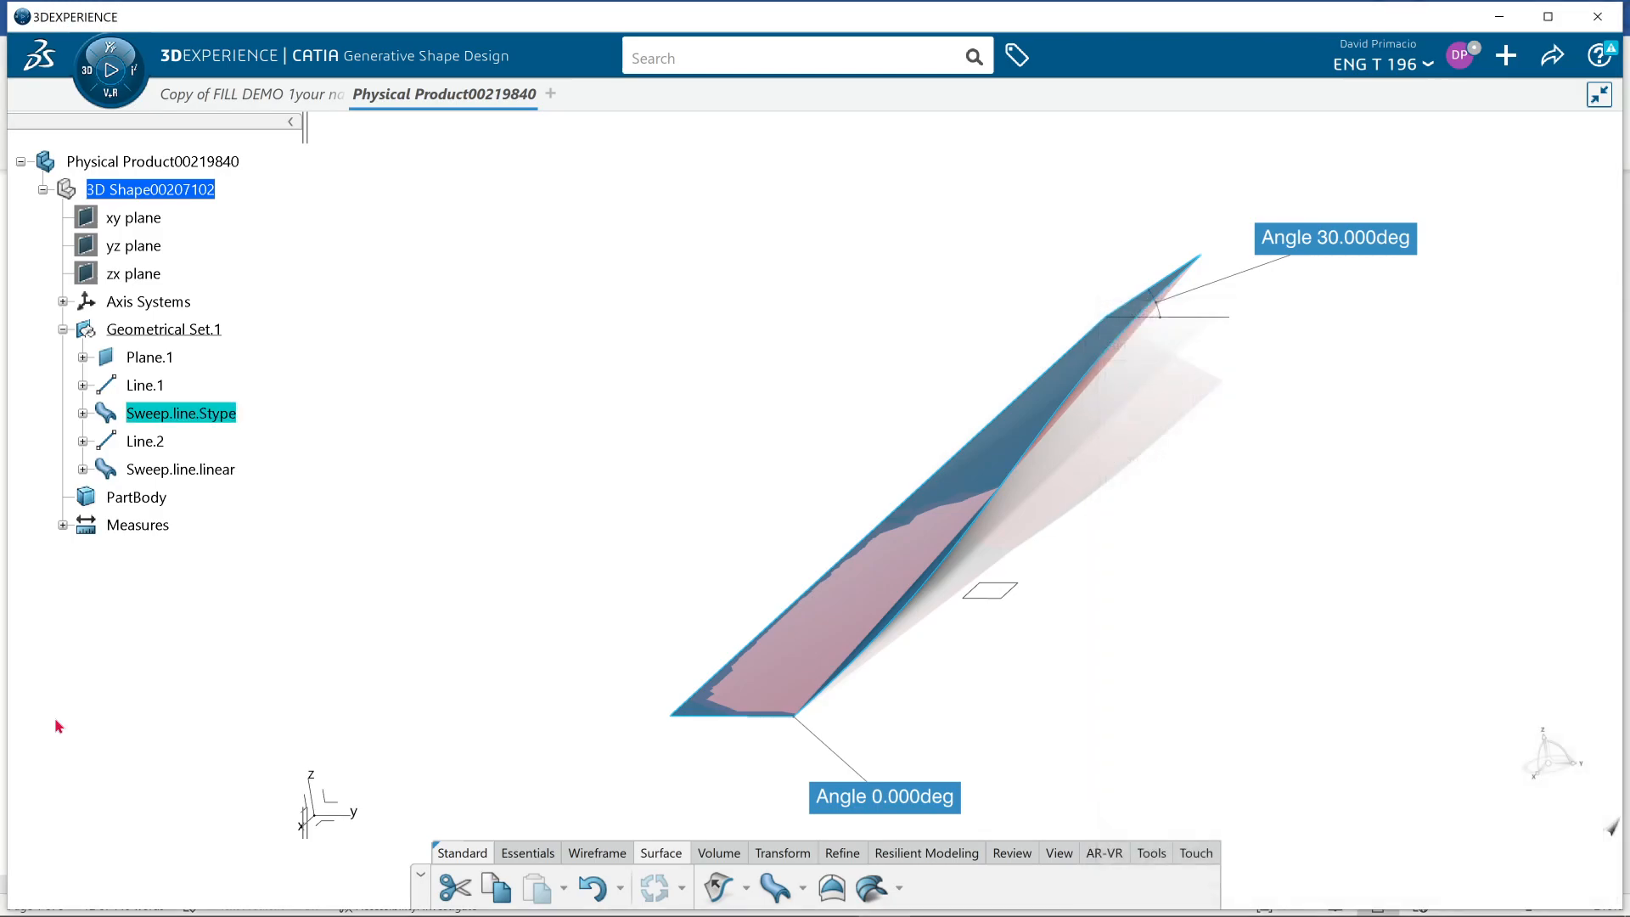
click(443, 480)
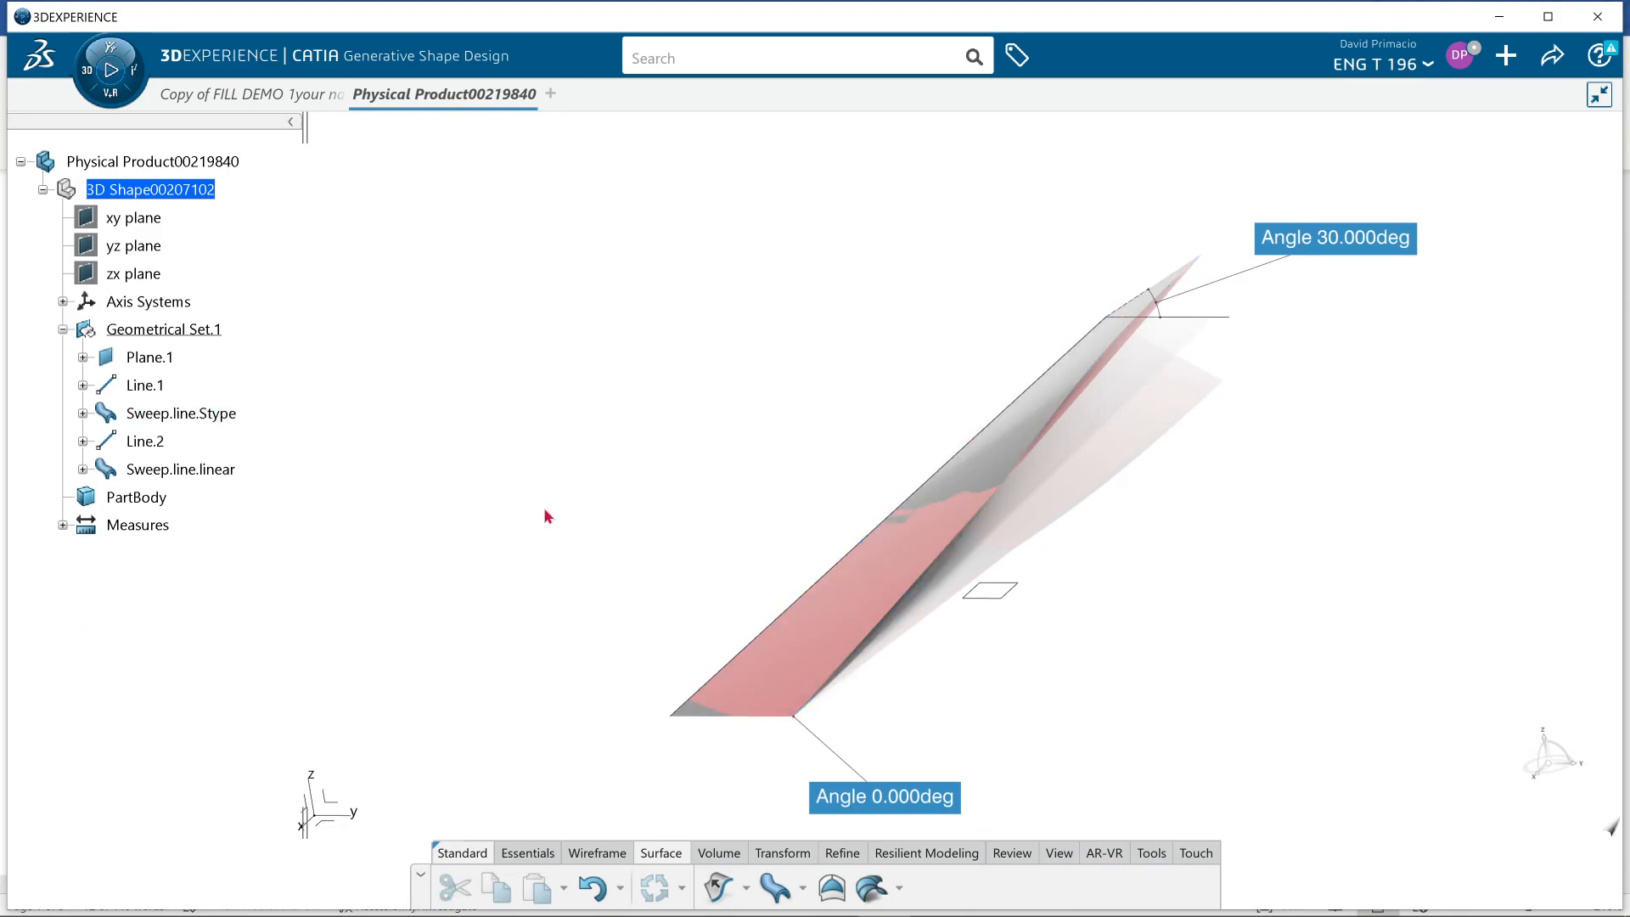
- Review the angle law of Sweep.line.Stype and leave its definition without making changes
middle_drag(1077, 627, 1060, 613)
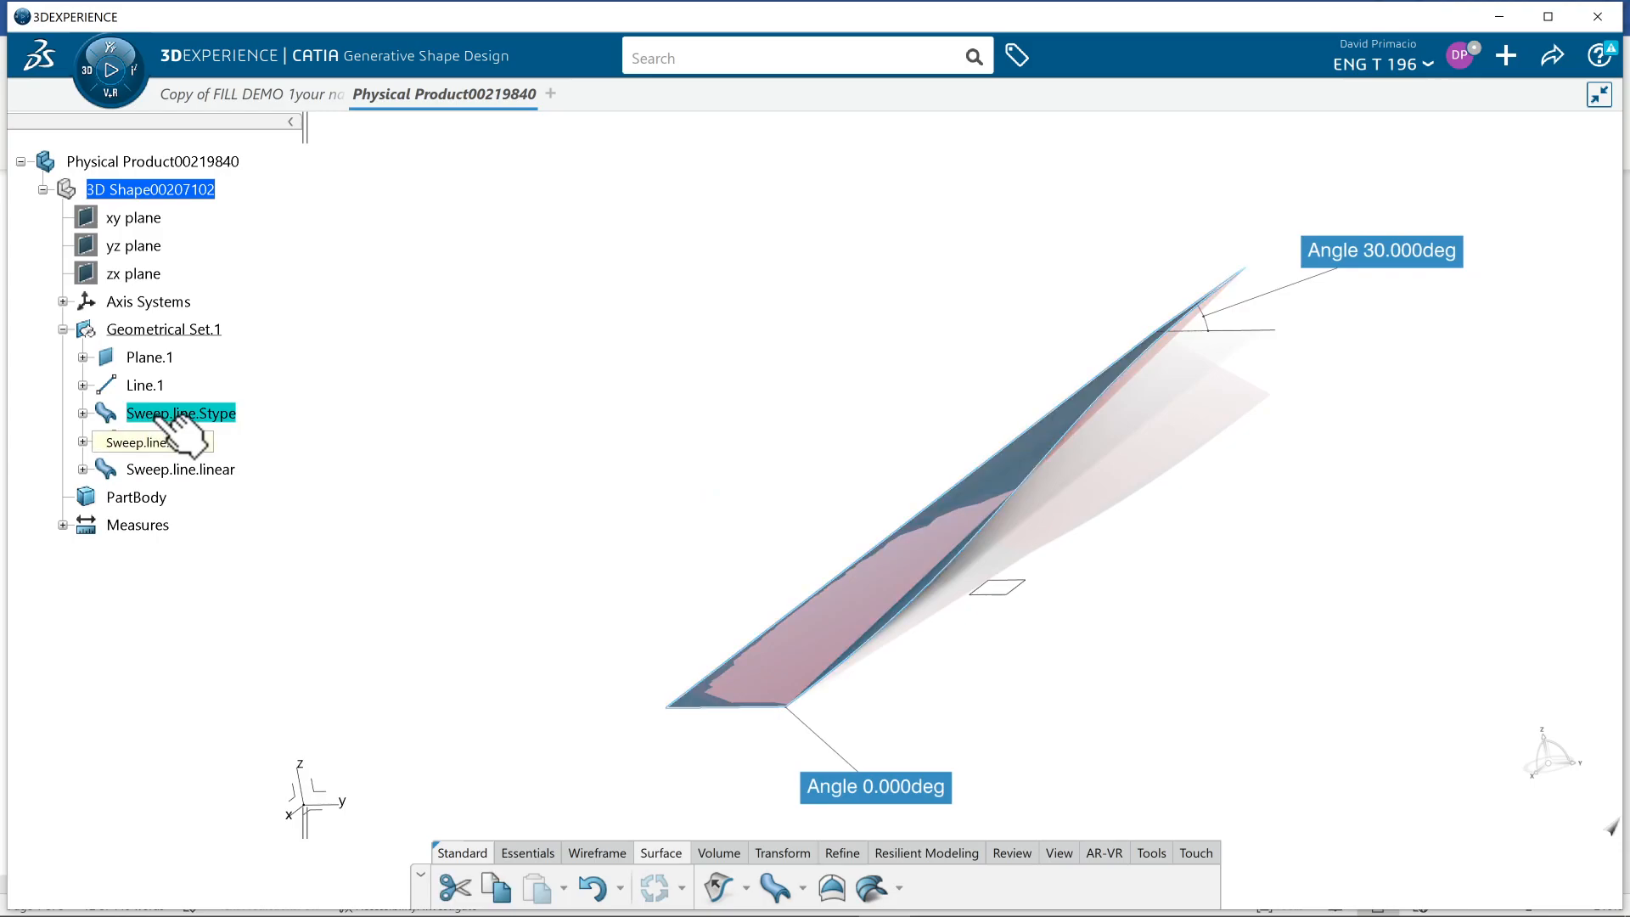
double_click(165, 416)
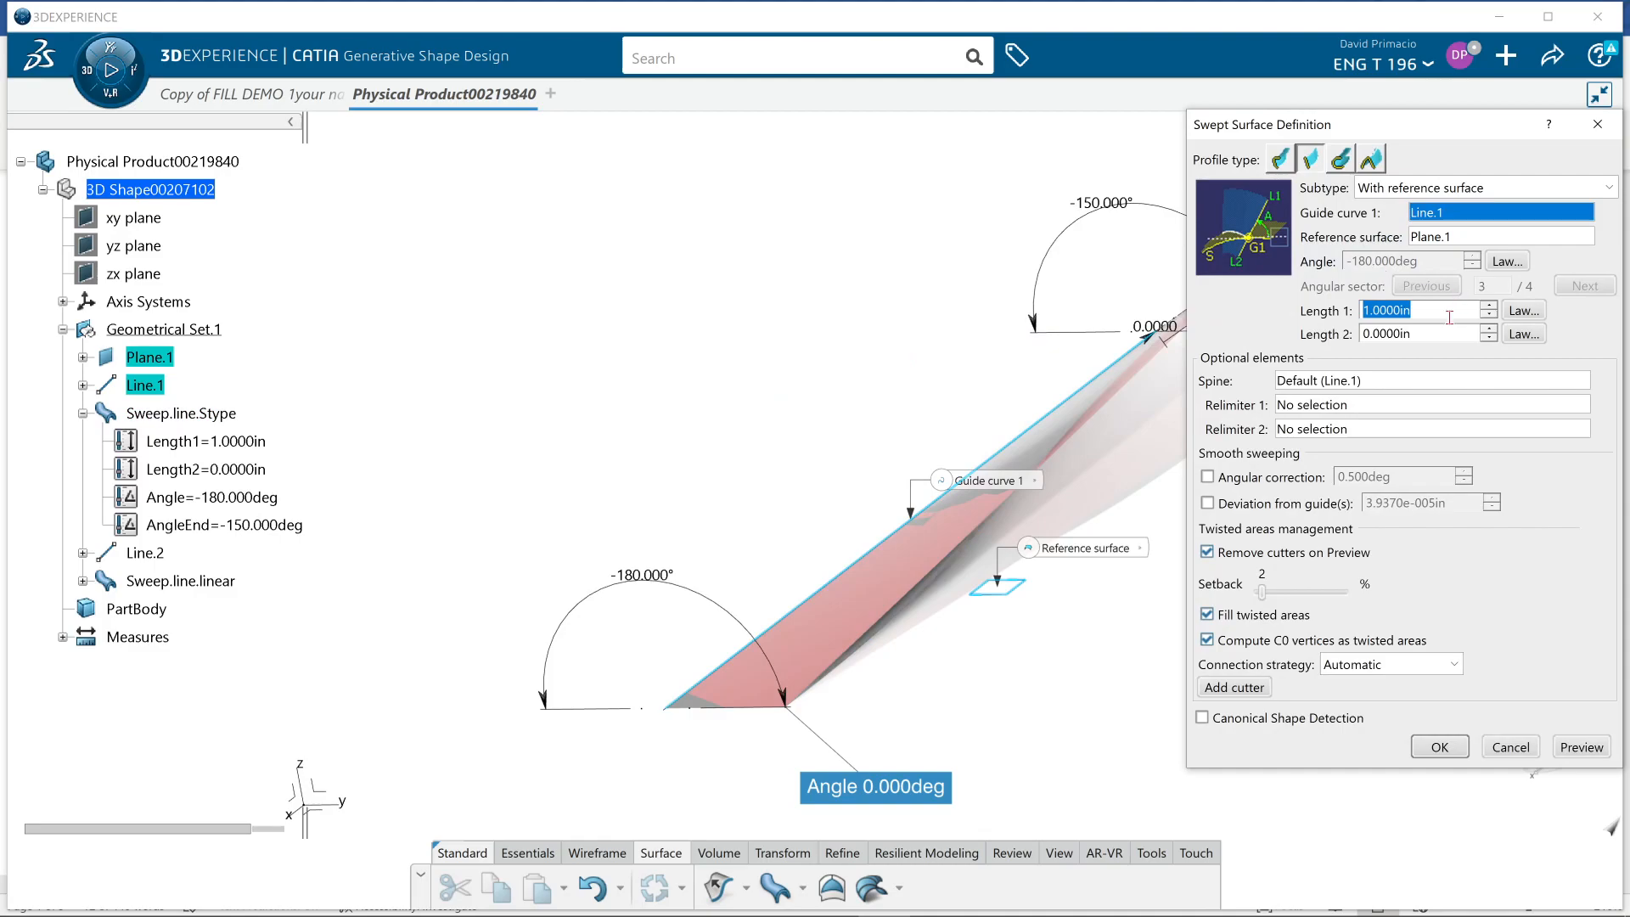
click(1507, 261)
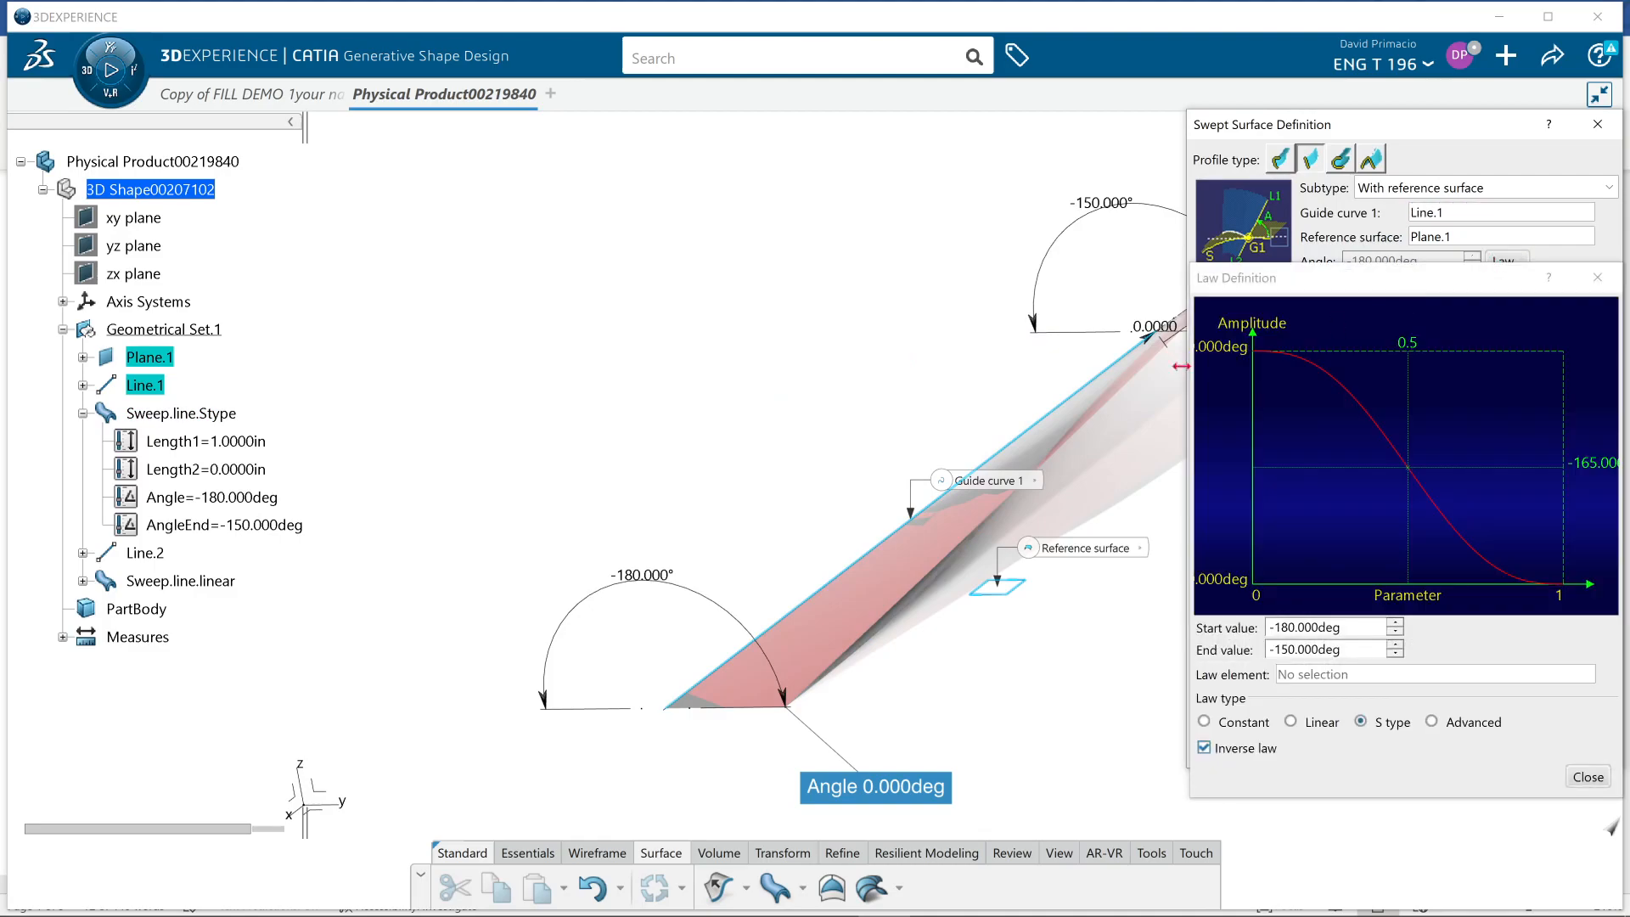
middle_drag(1157, 446, 1015, 409)
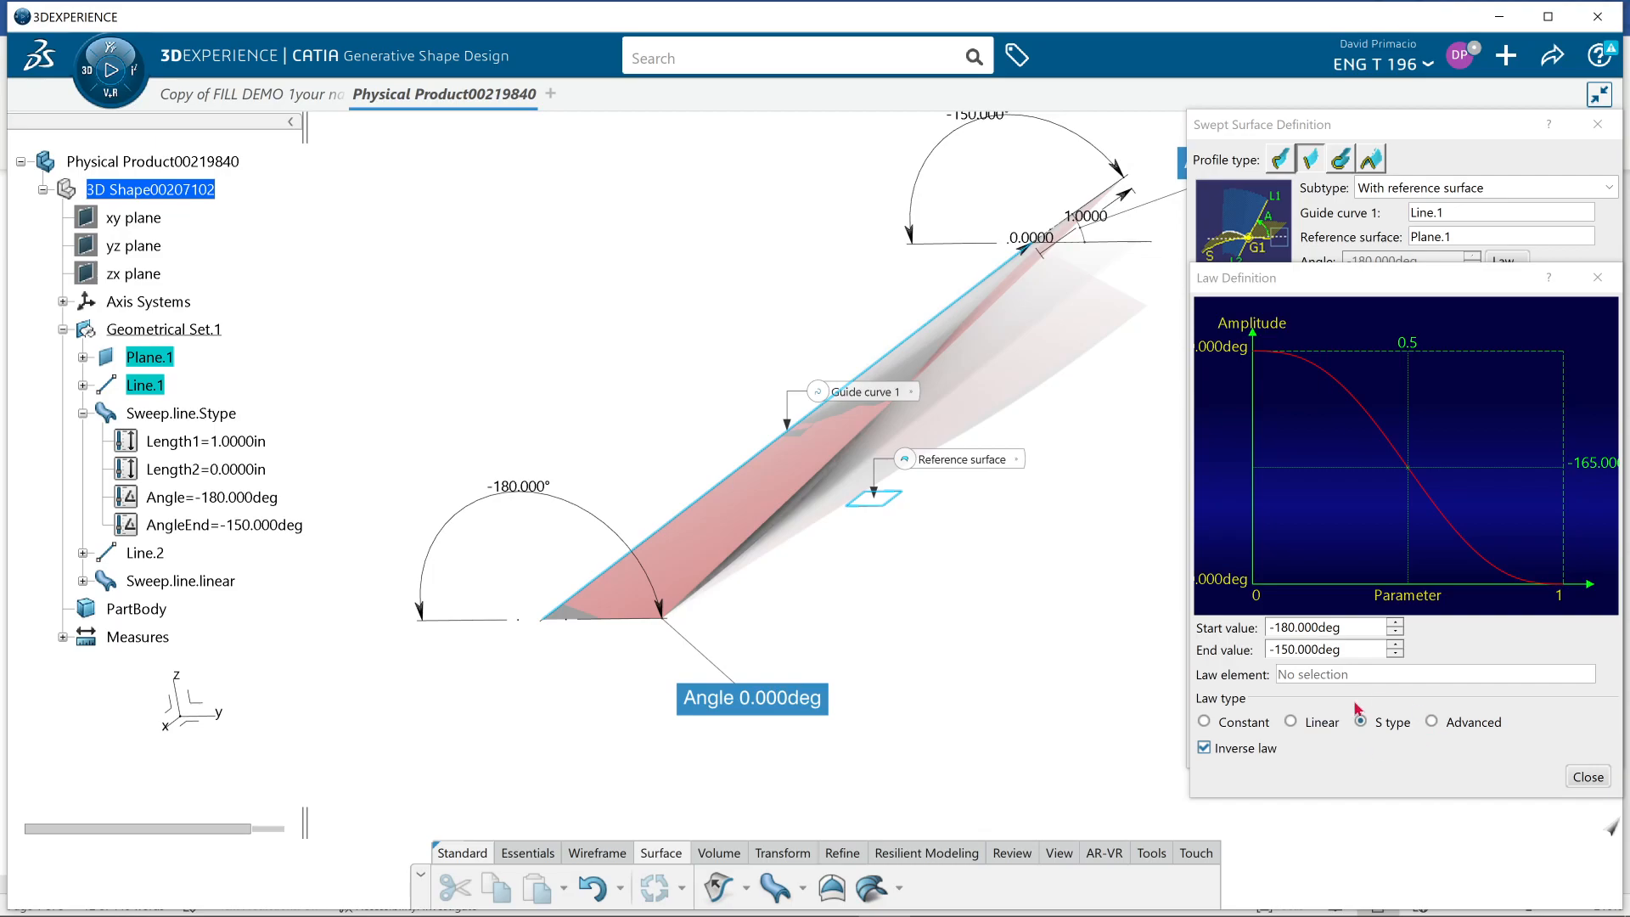
click(1588, 776)
click(1598, 125)
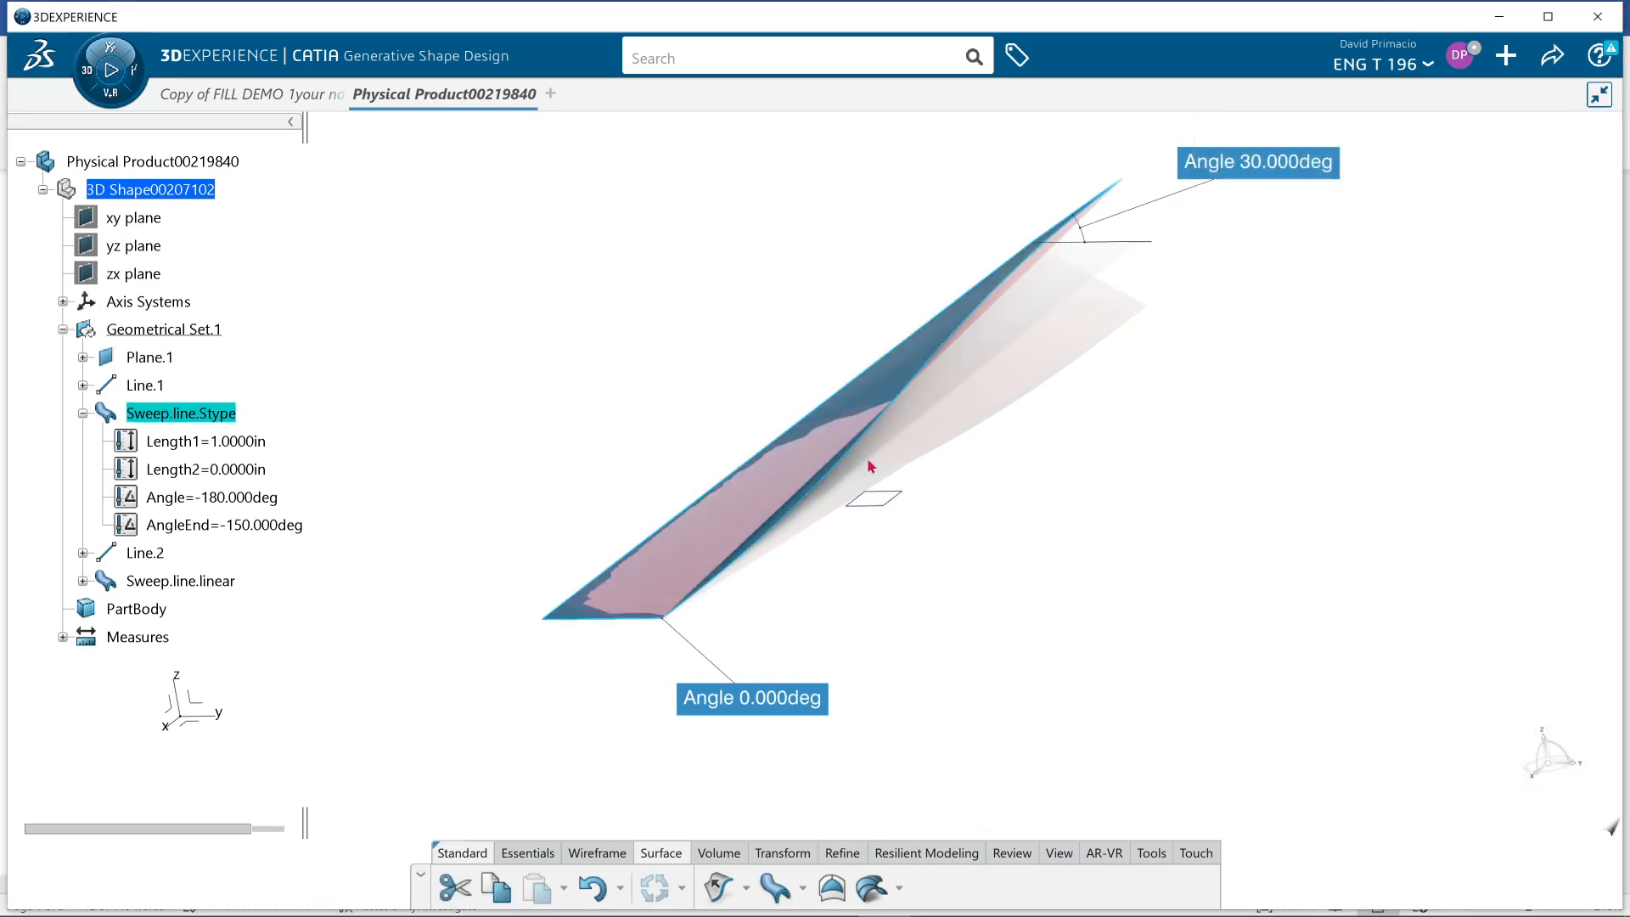
- Review the angle law of Sweep.line.linear against the surface and close its definition without changing any values
double_click(203, 581)
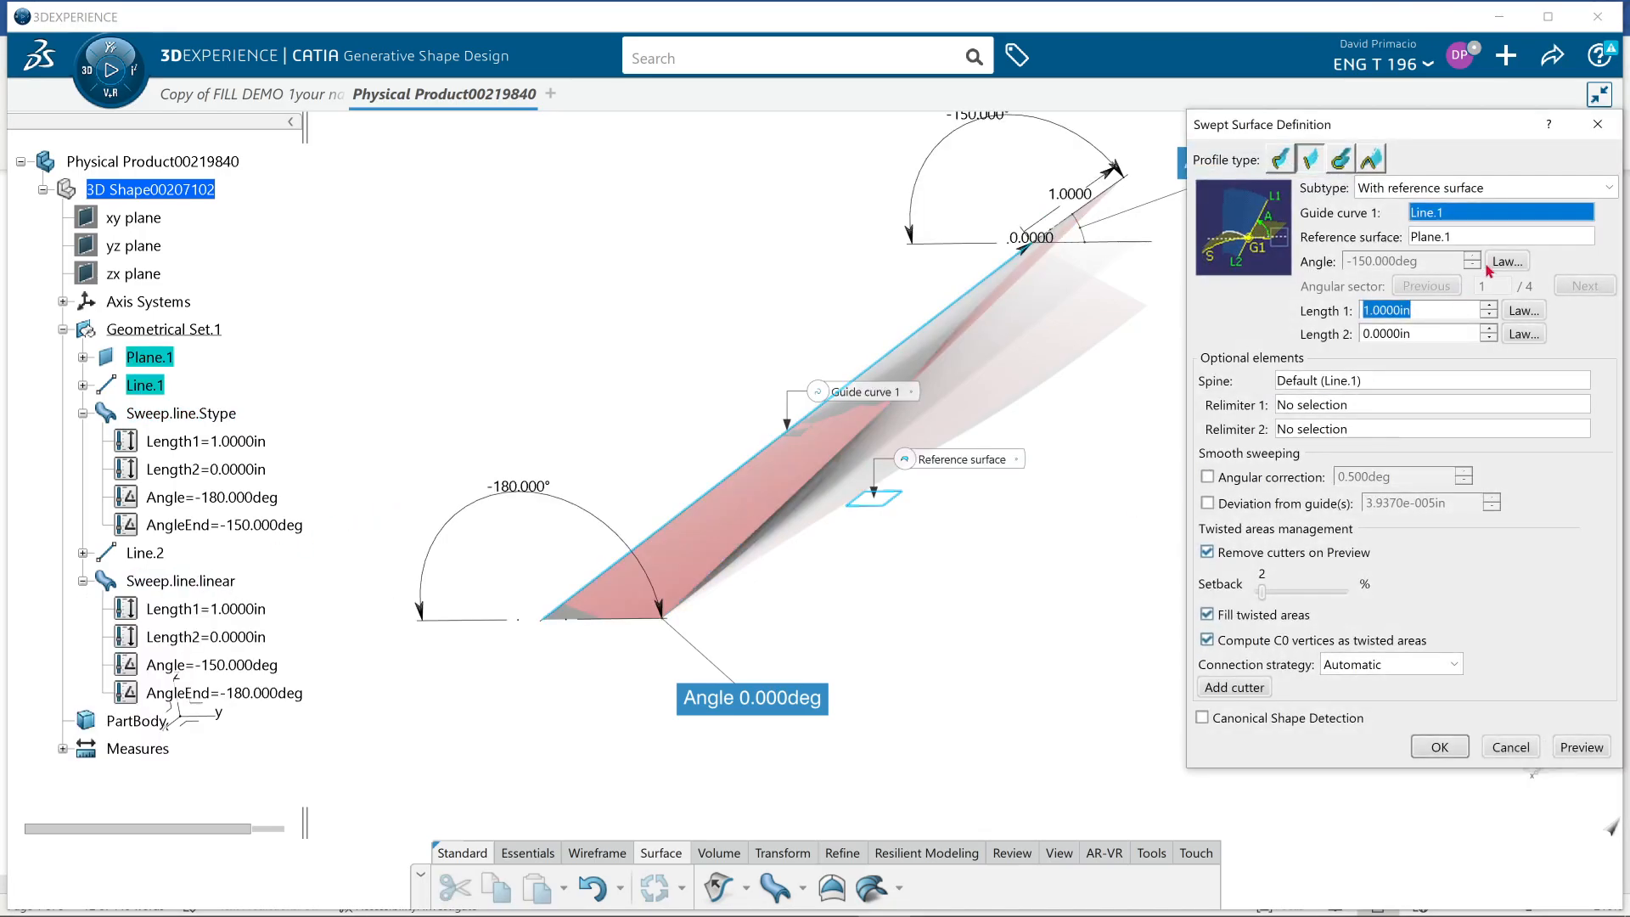
click(1507, 261)
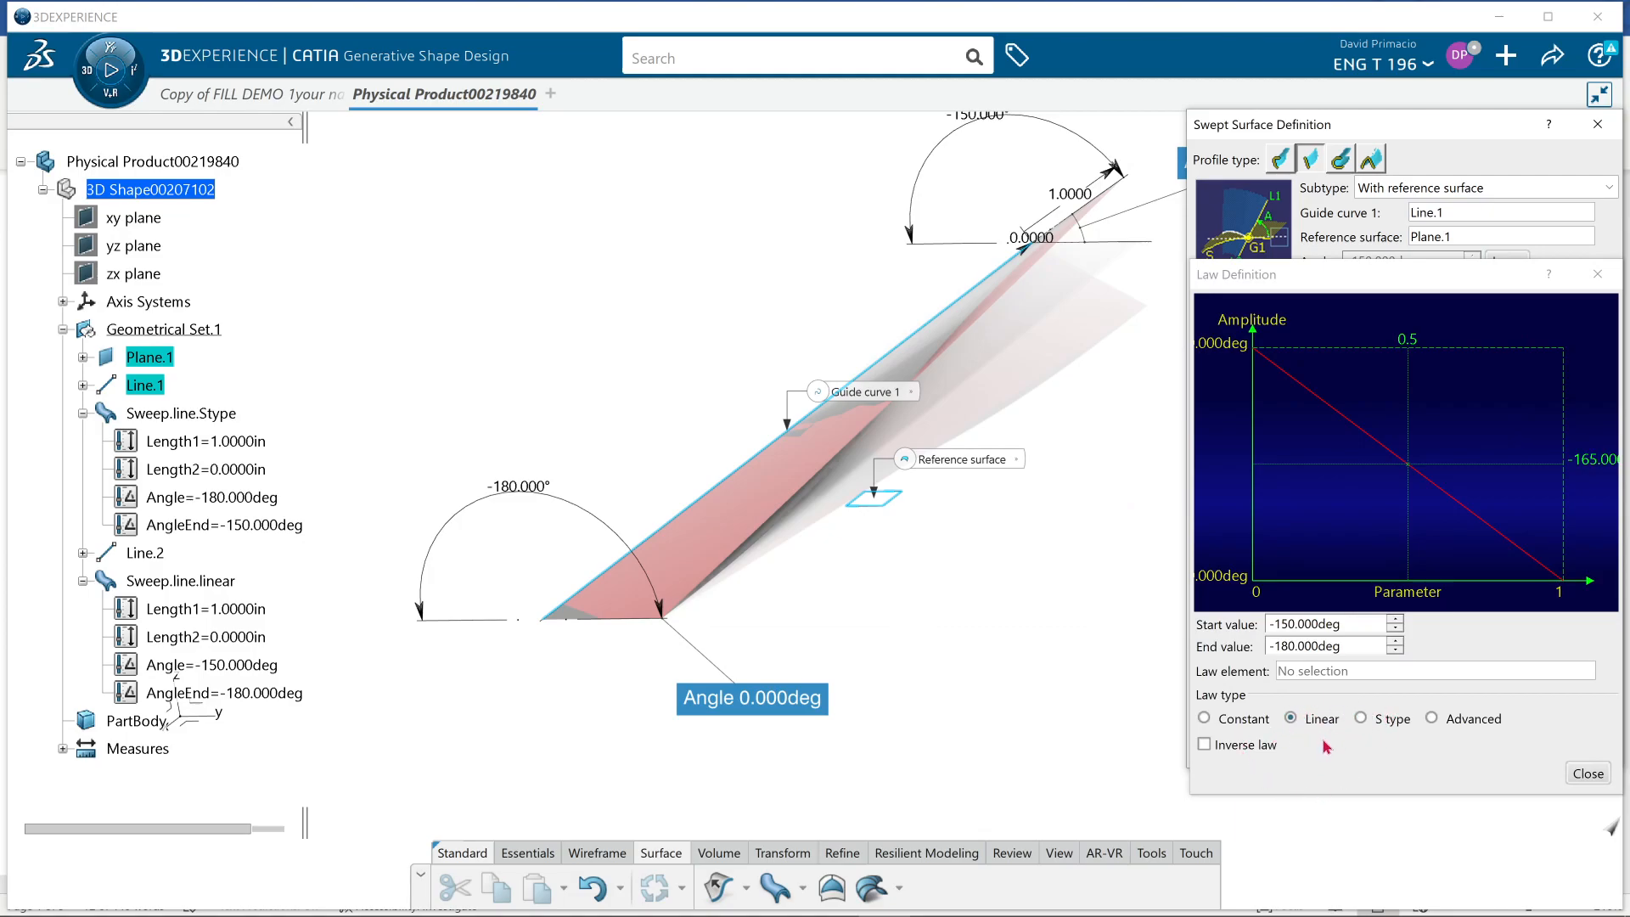
click(1587, 773)
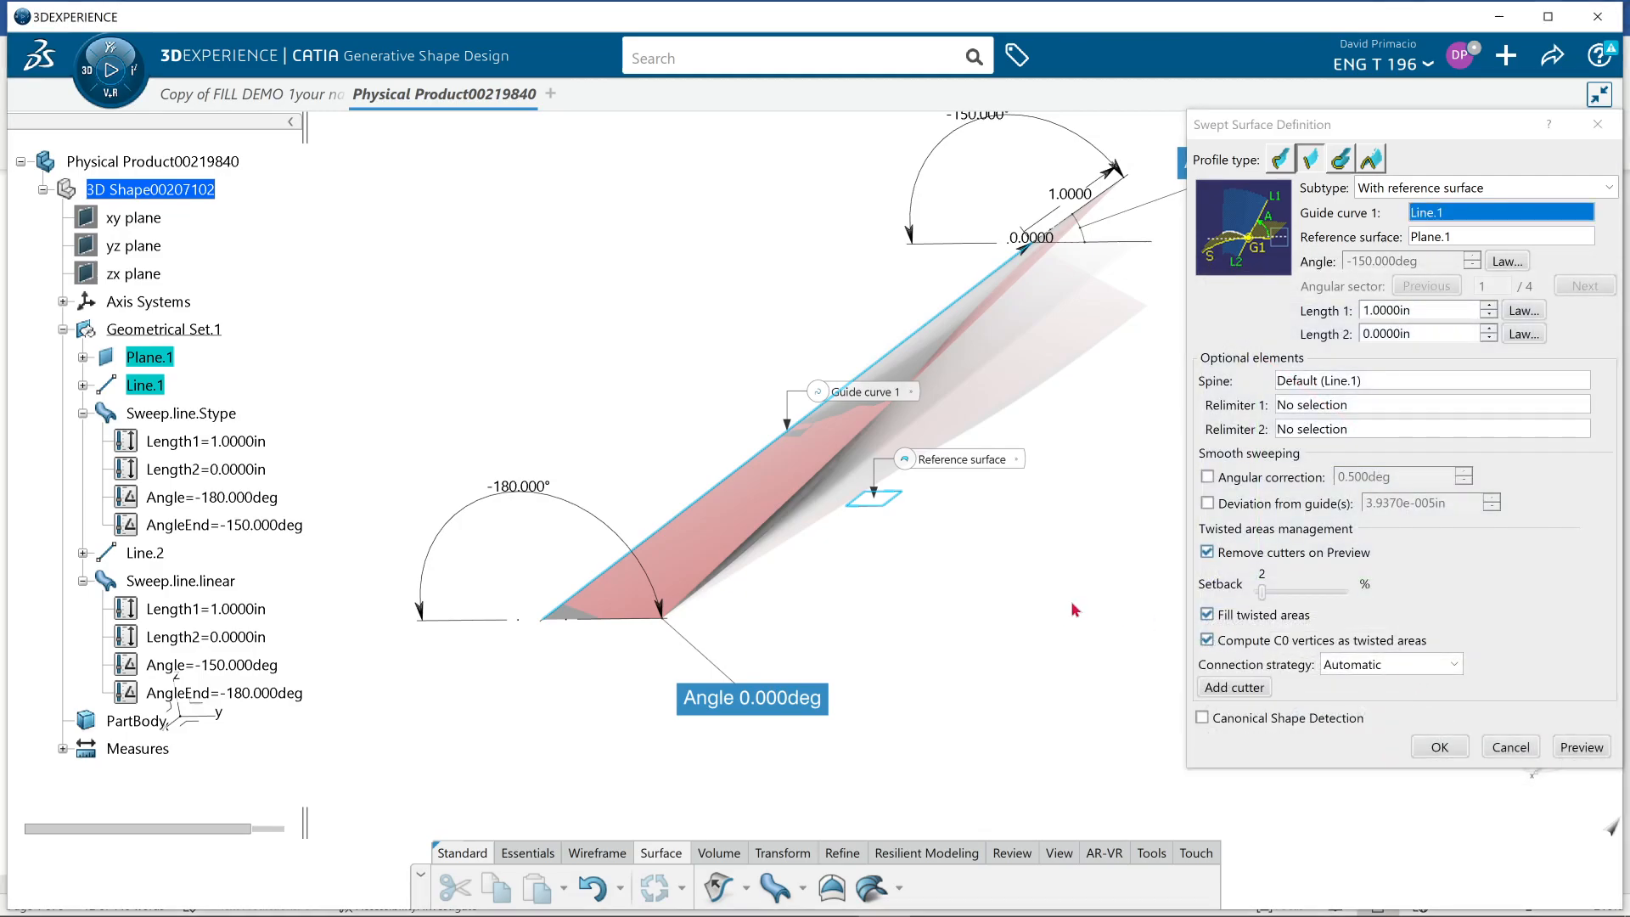
middle_drag(1075, 610, 978, 641)
middle_drag(896, 727, 909, 684)
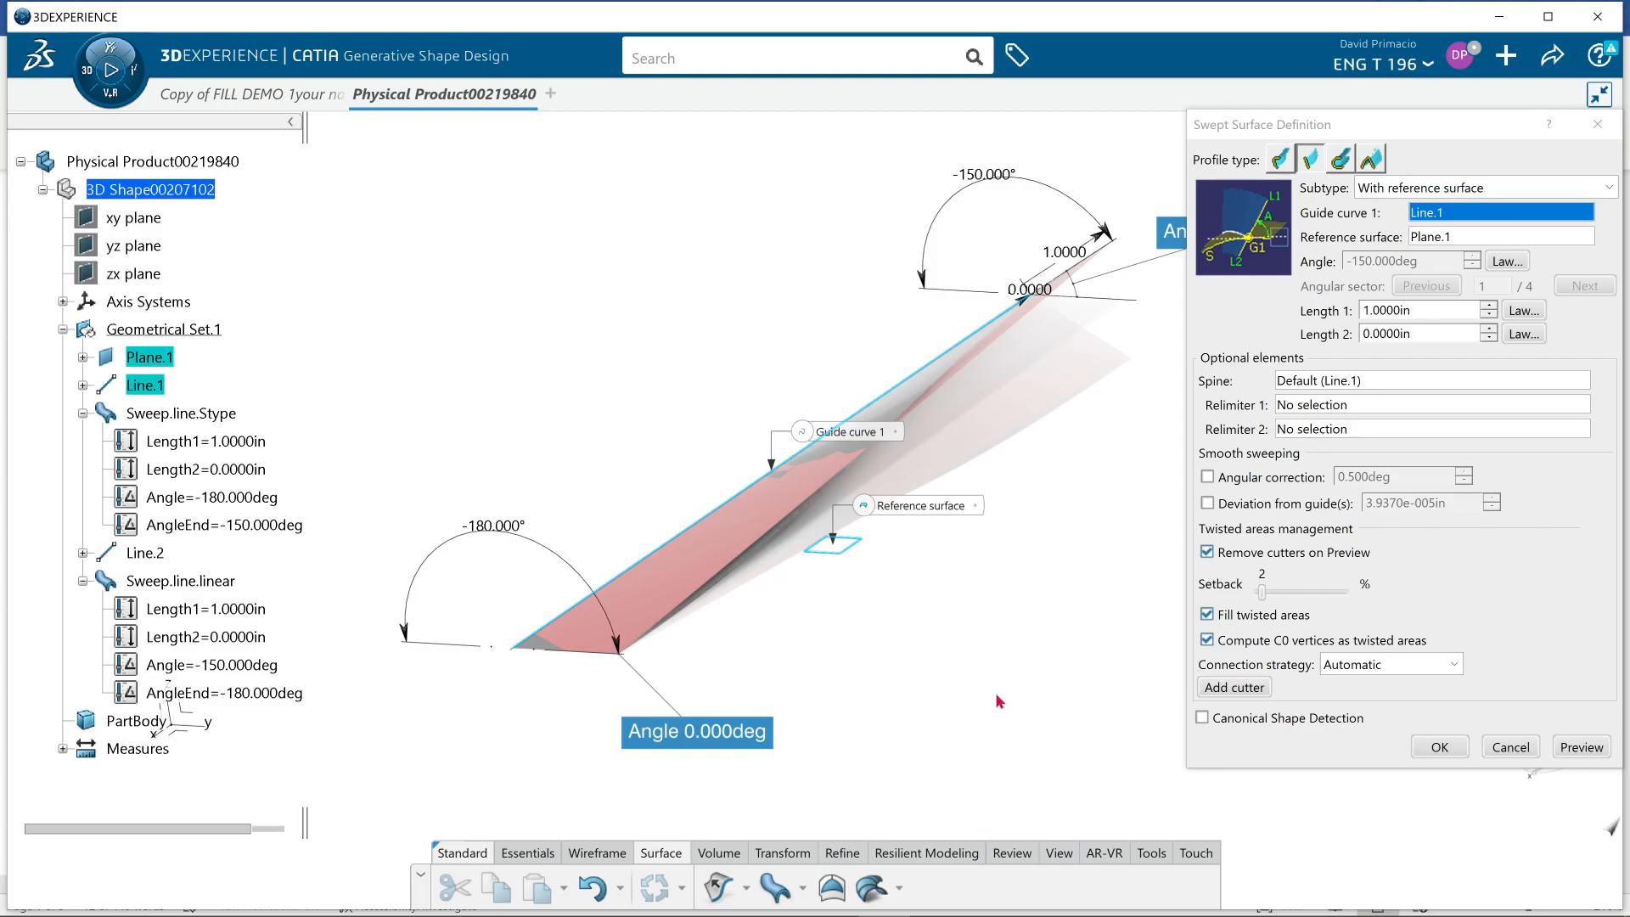
click(1507, 261)
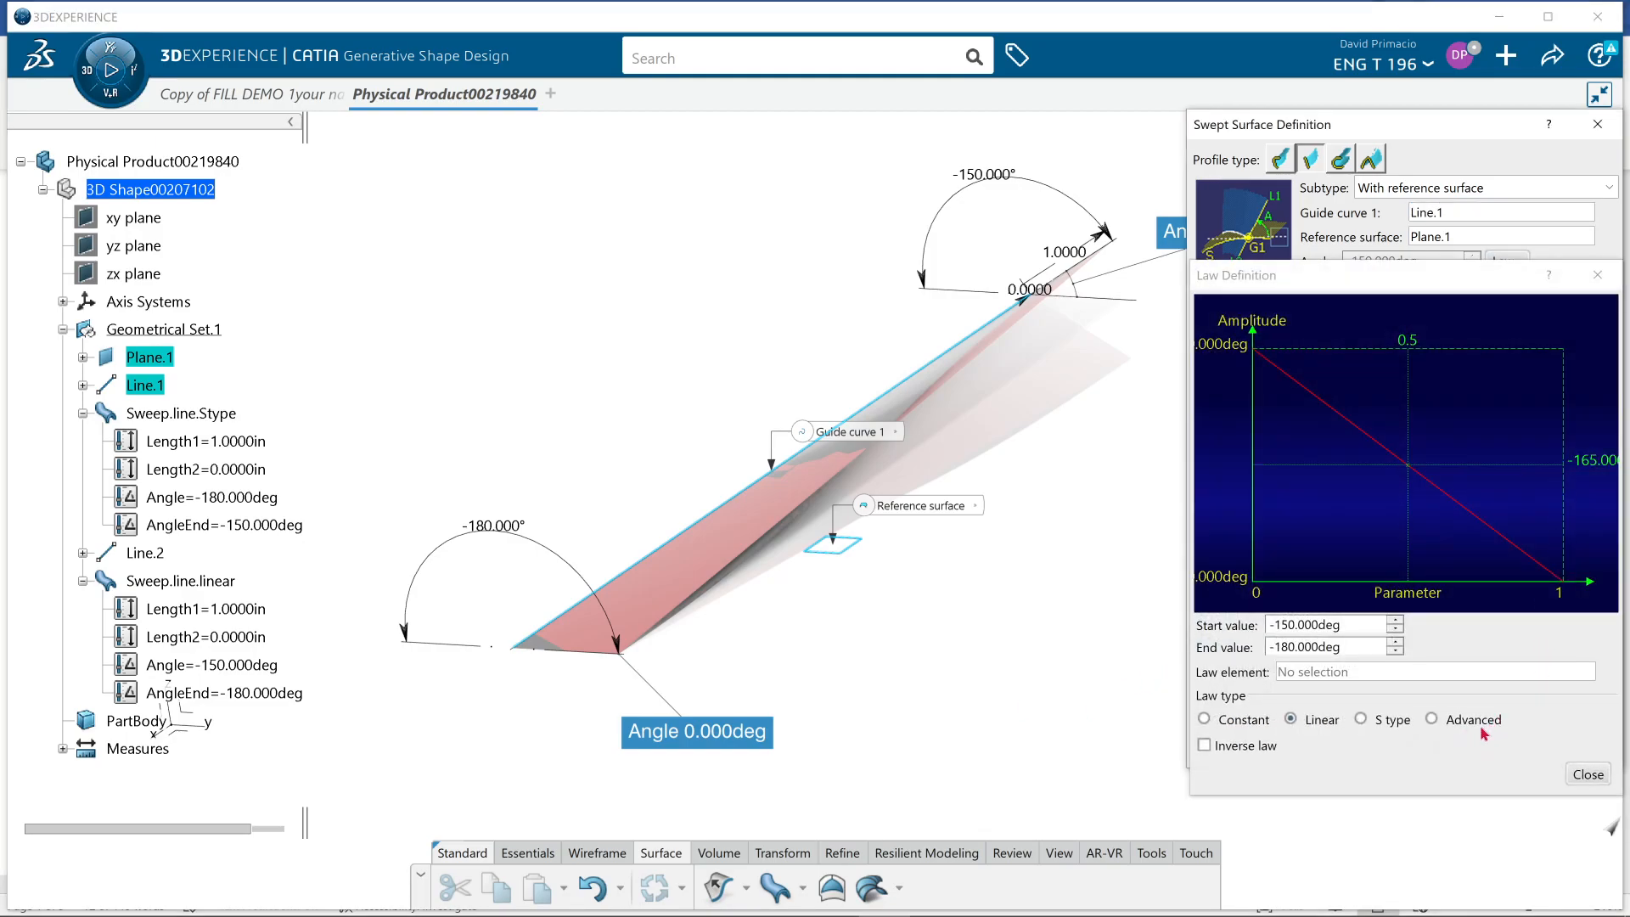
click(1587, 775)
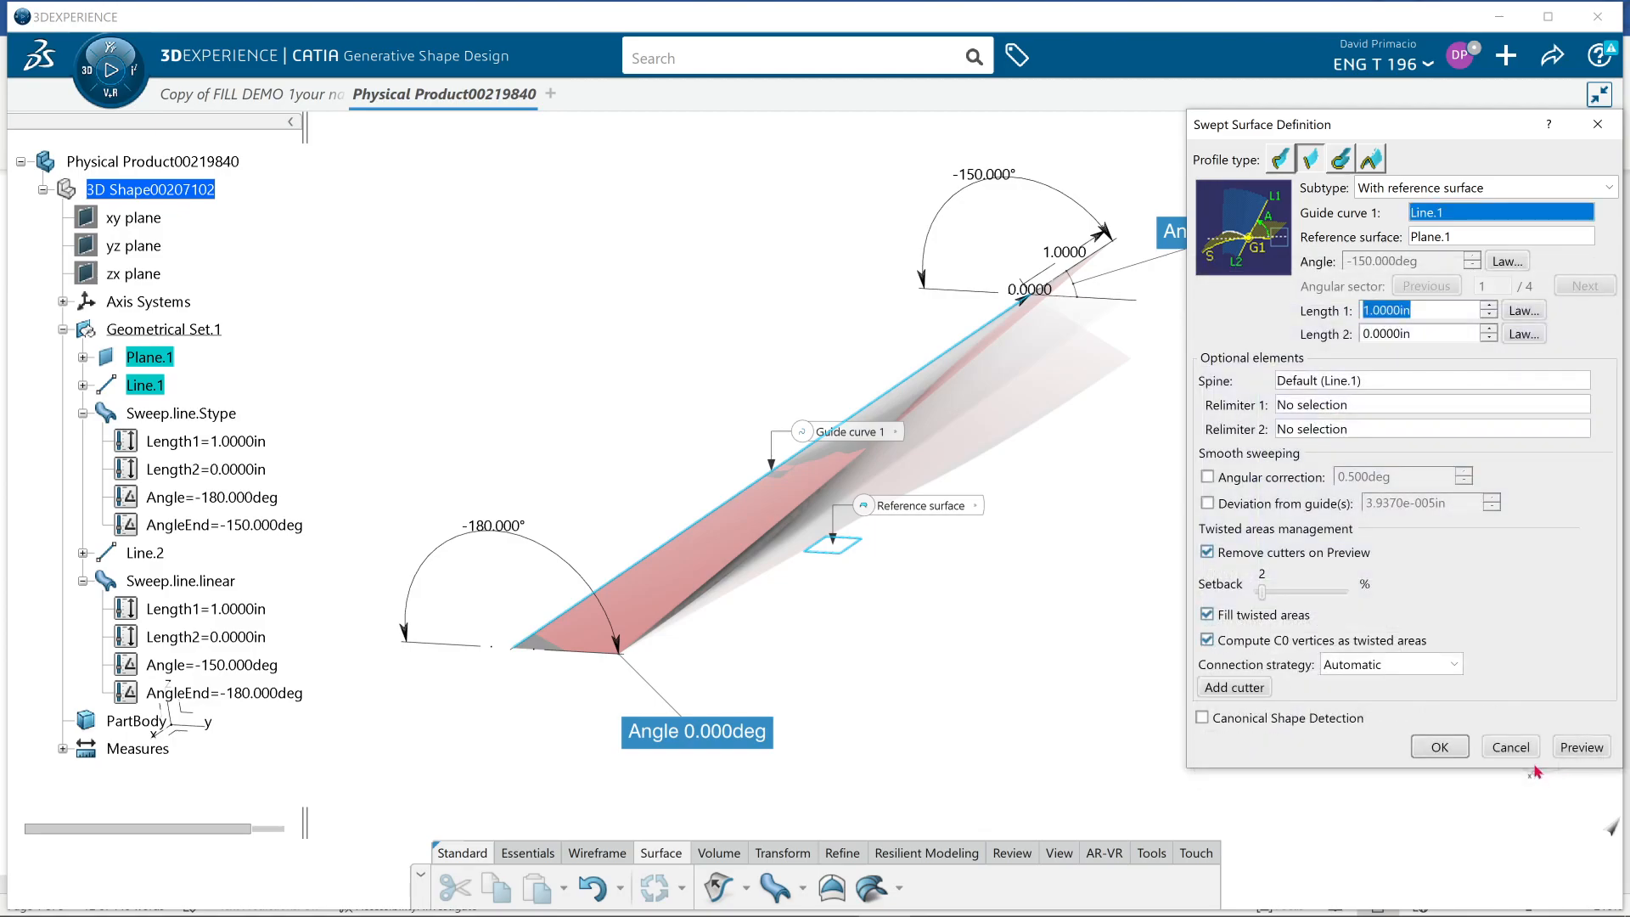
click(1440, 747)
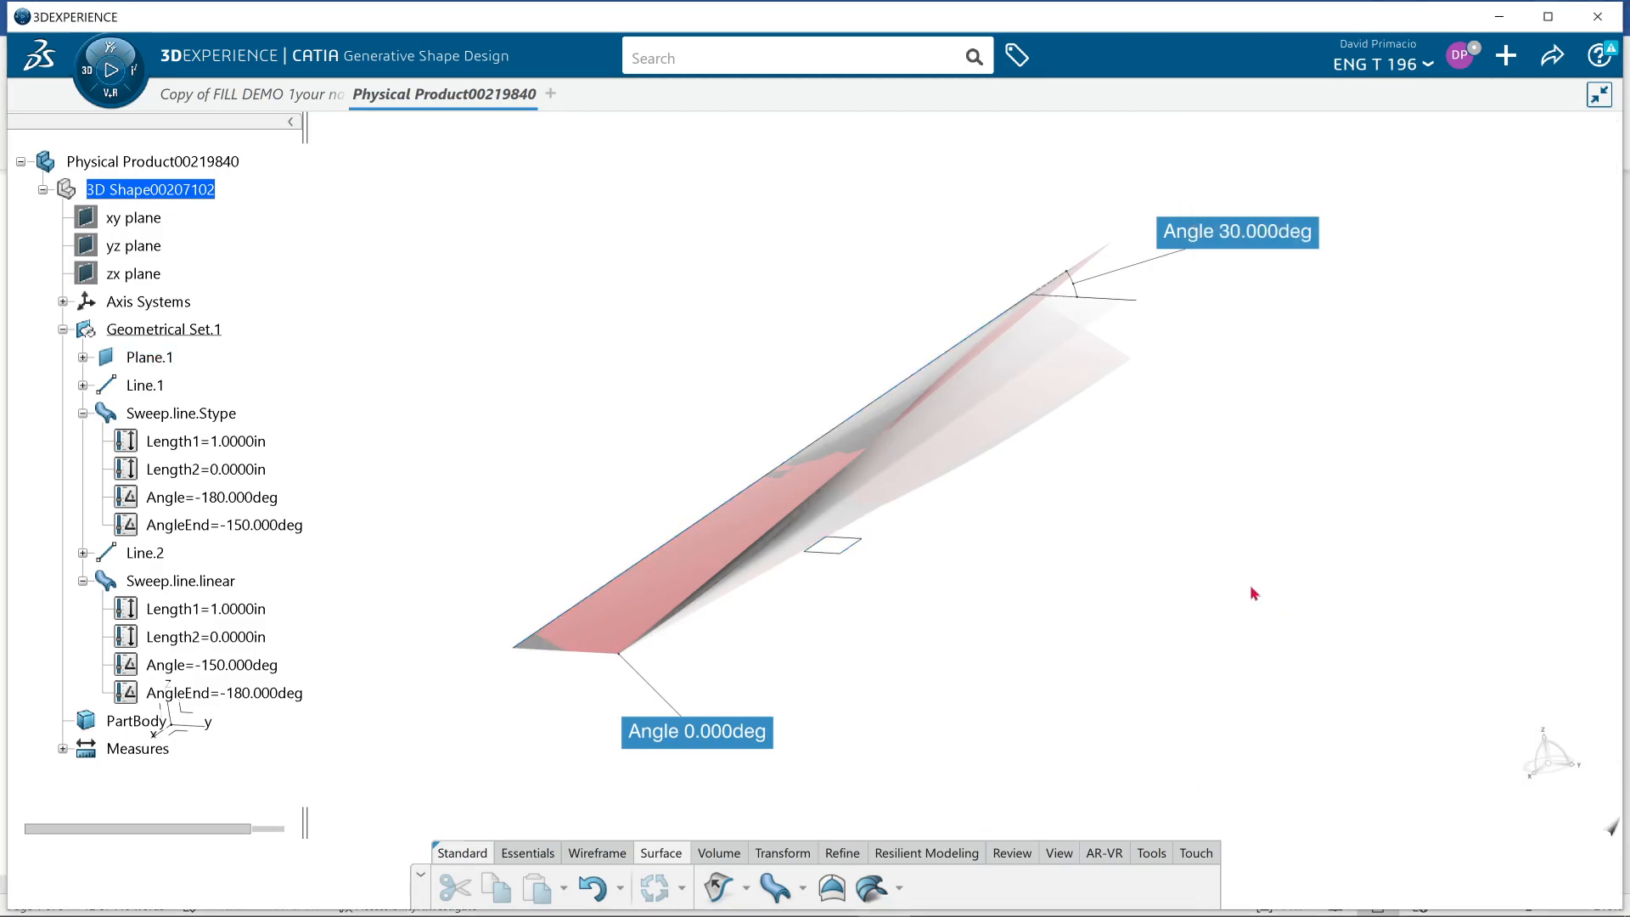
middle_drag(1195, 580, 1098, 592)
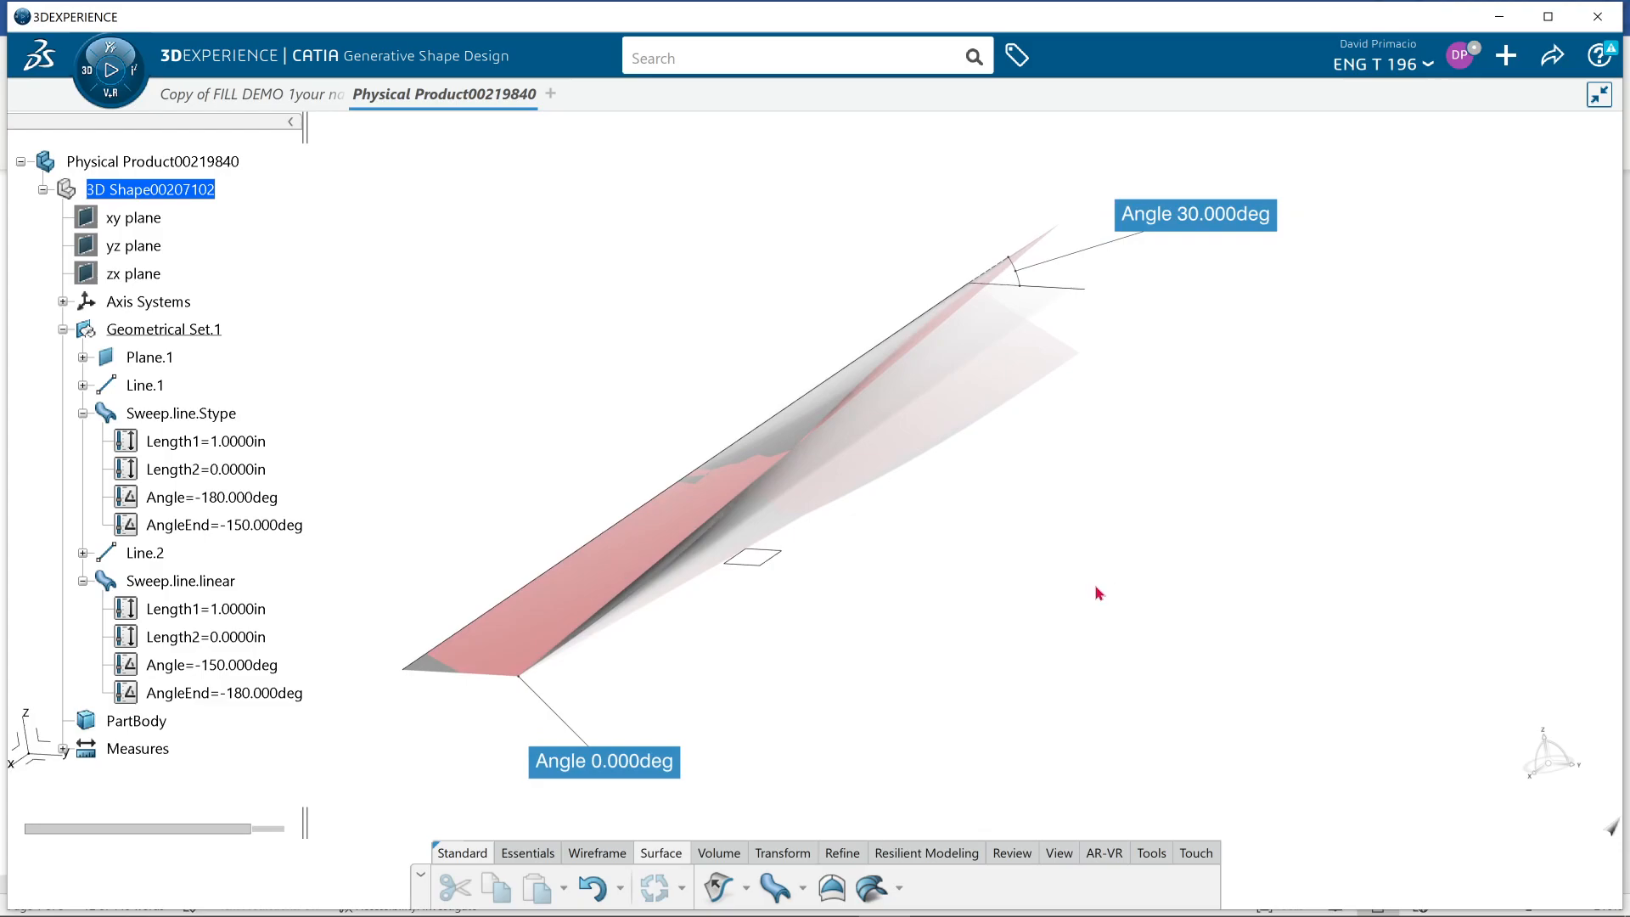
key(alt+Tab)
key(alt+Tab)
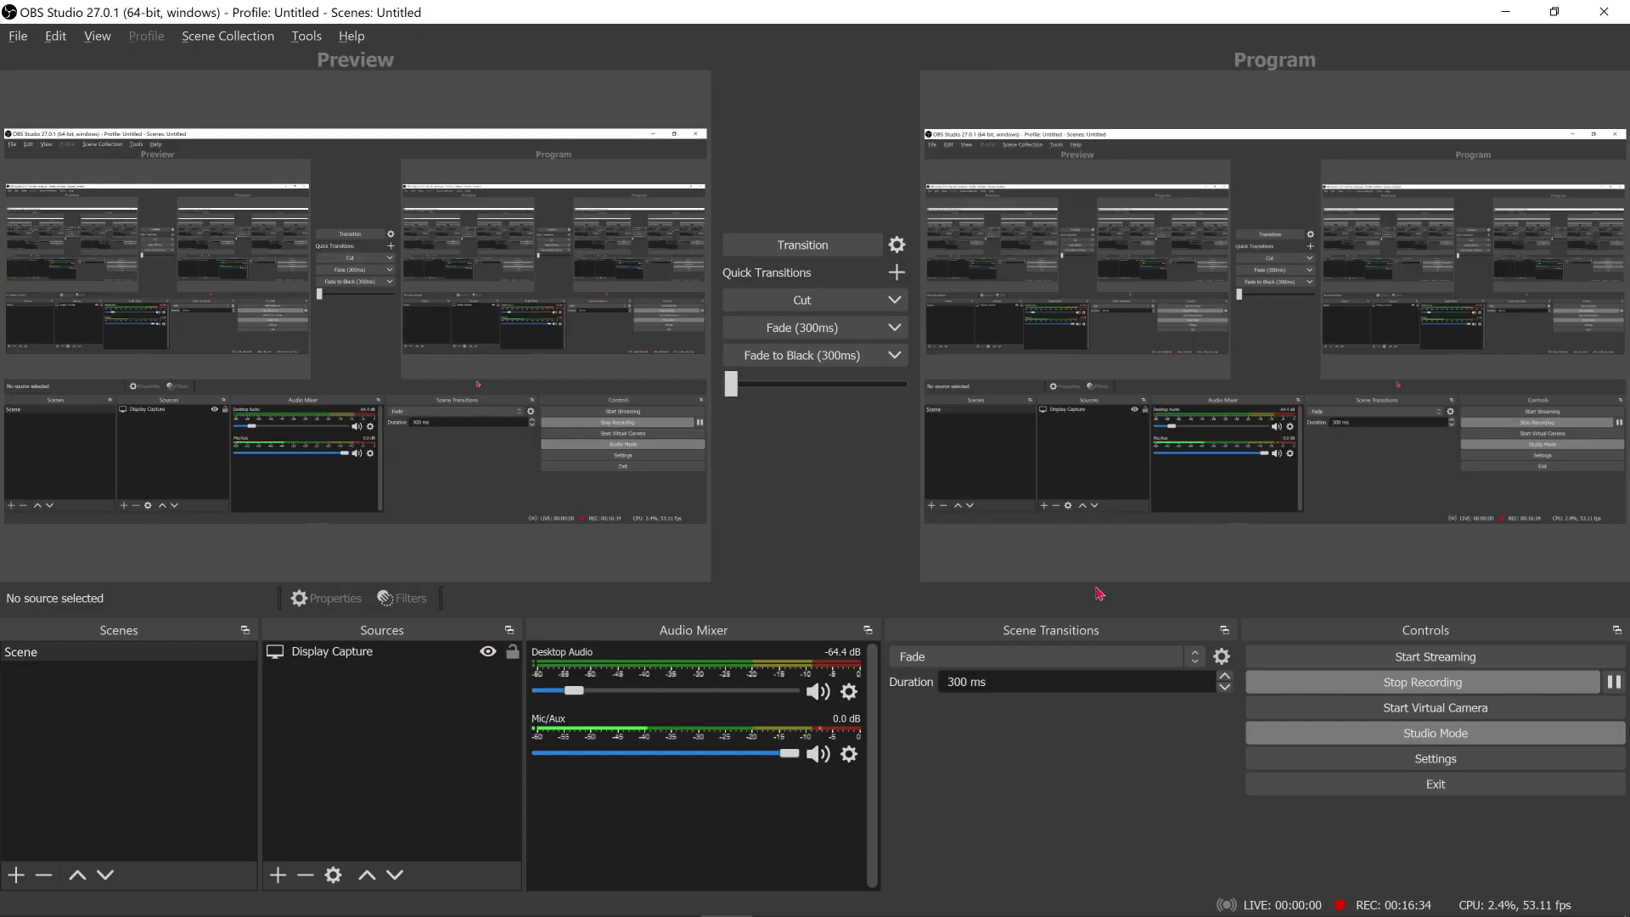